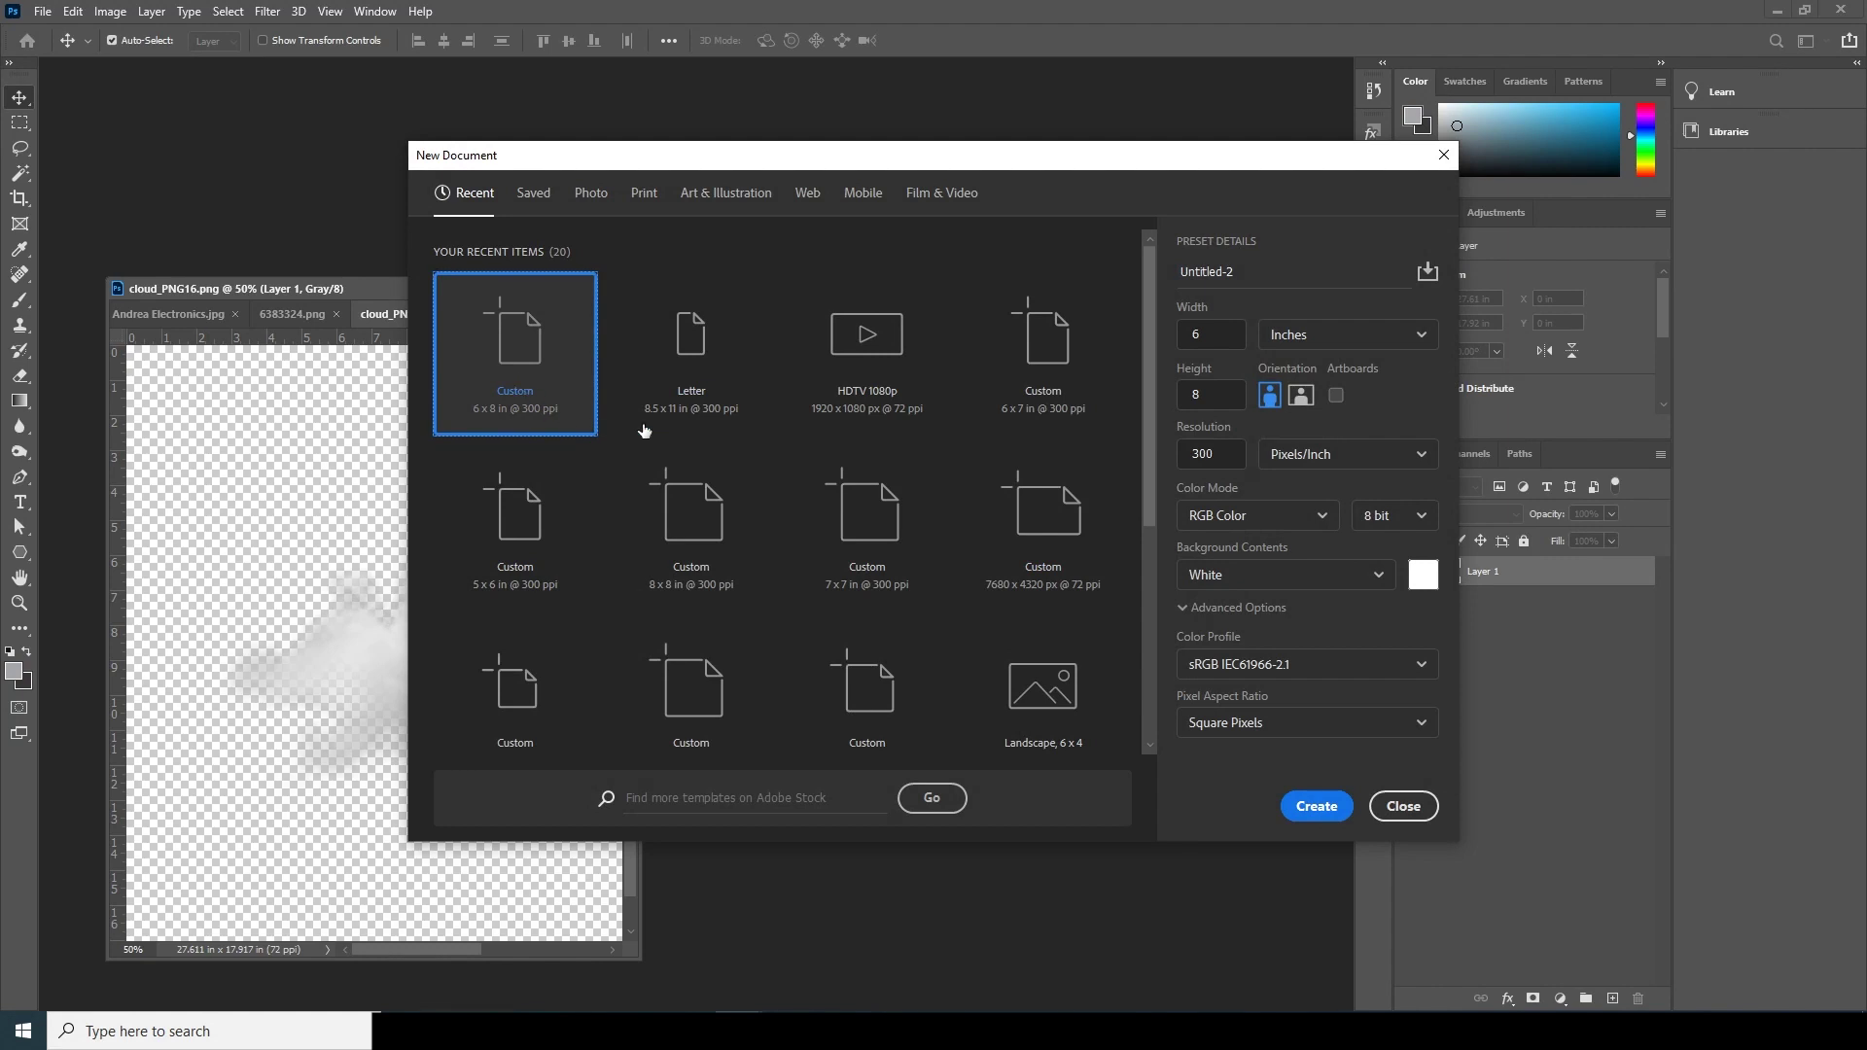
# Create a document 6 inches wide and 7.9 inches high at 300 pixels/inch.
pyautogui.press('Tab')
pyautogui.doubleClick(1224, 337)
pyautogui.doubleClick(1221, 395)
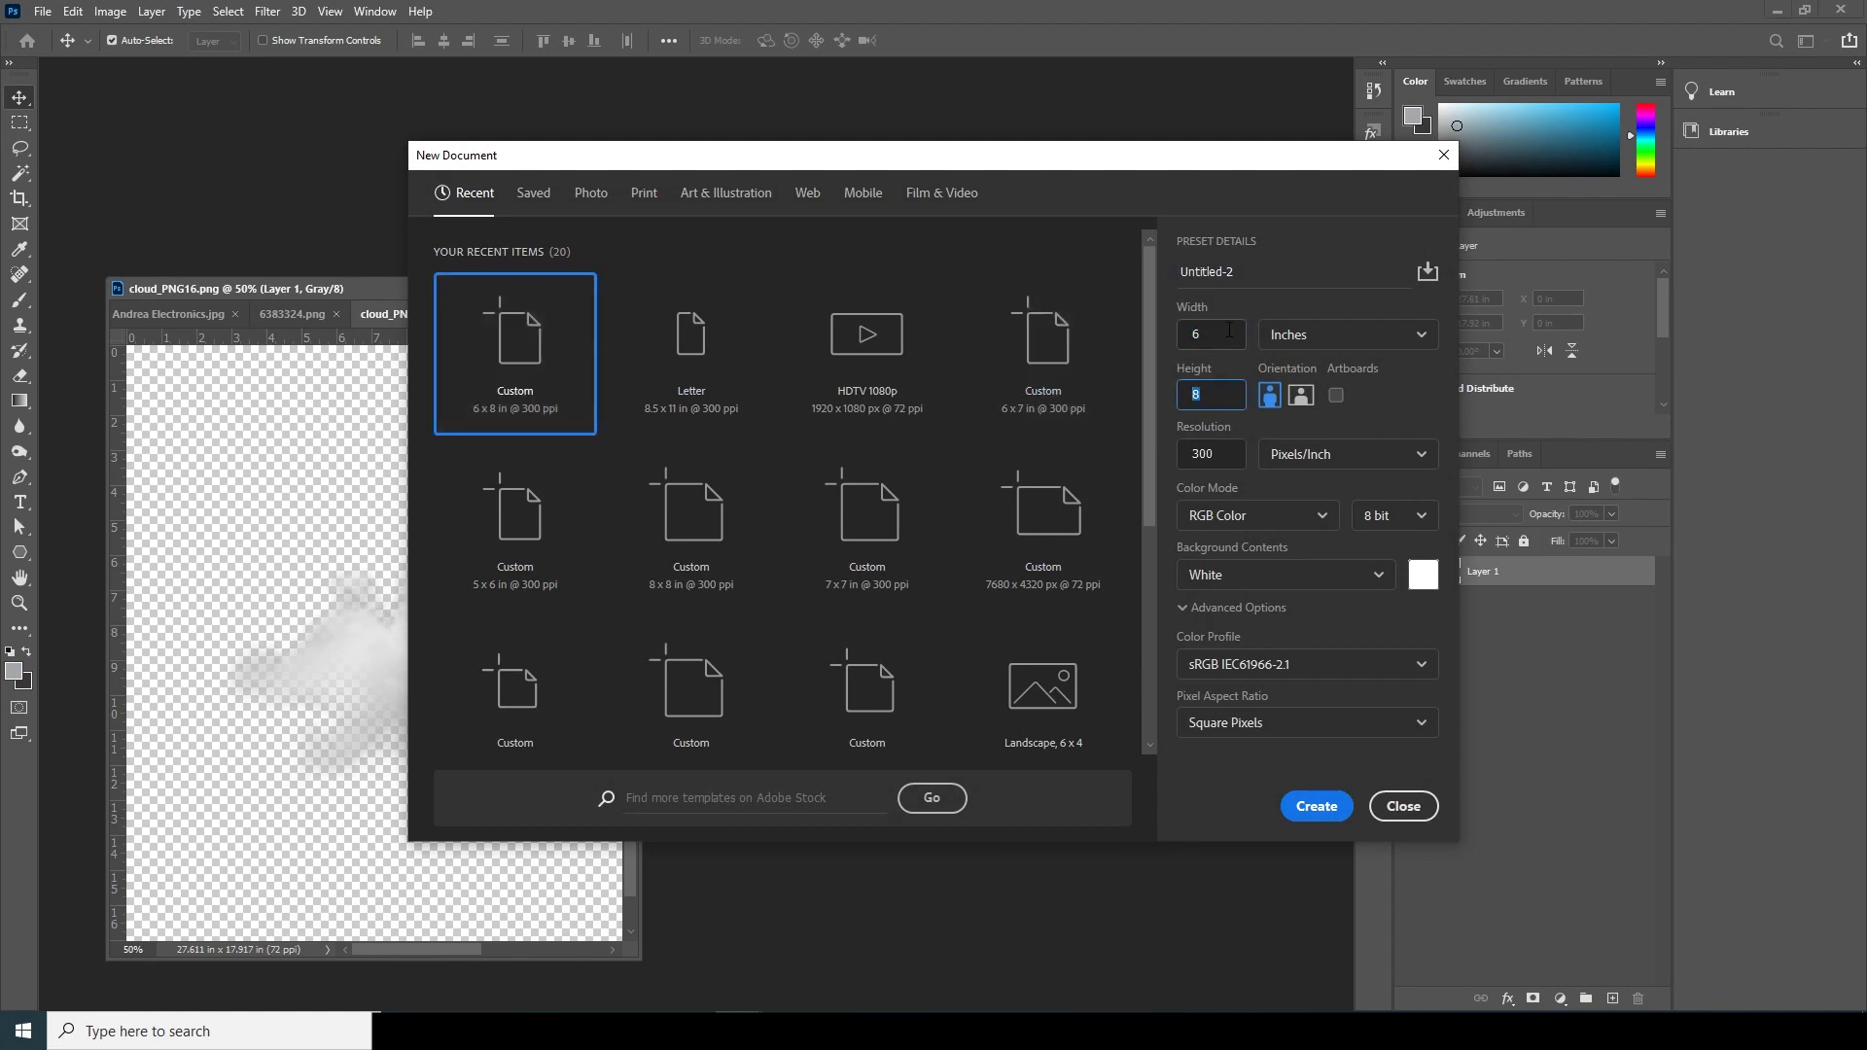
pyautogui.press('Tab')
pyautogui.write('6.6')
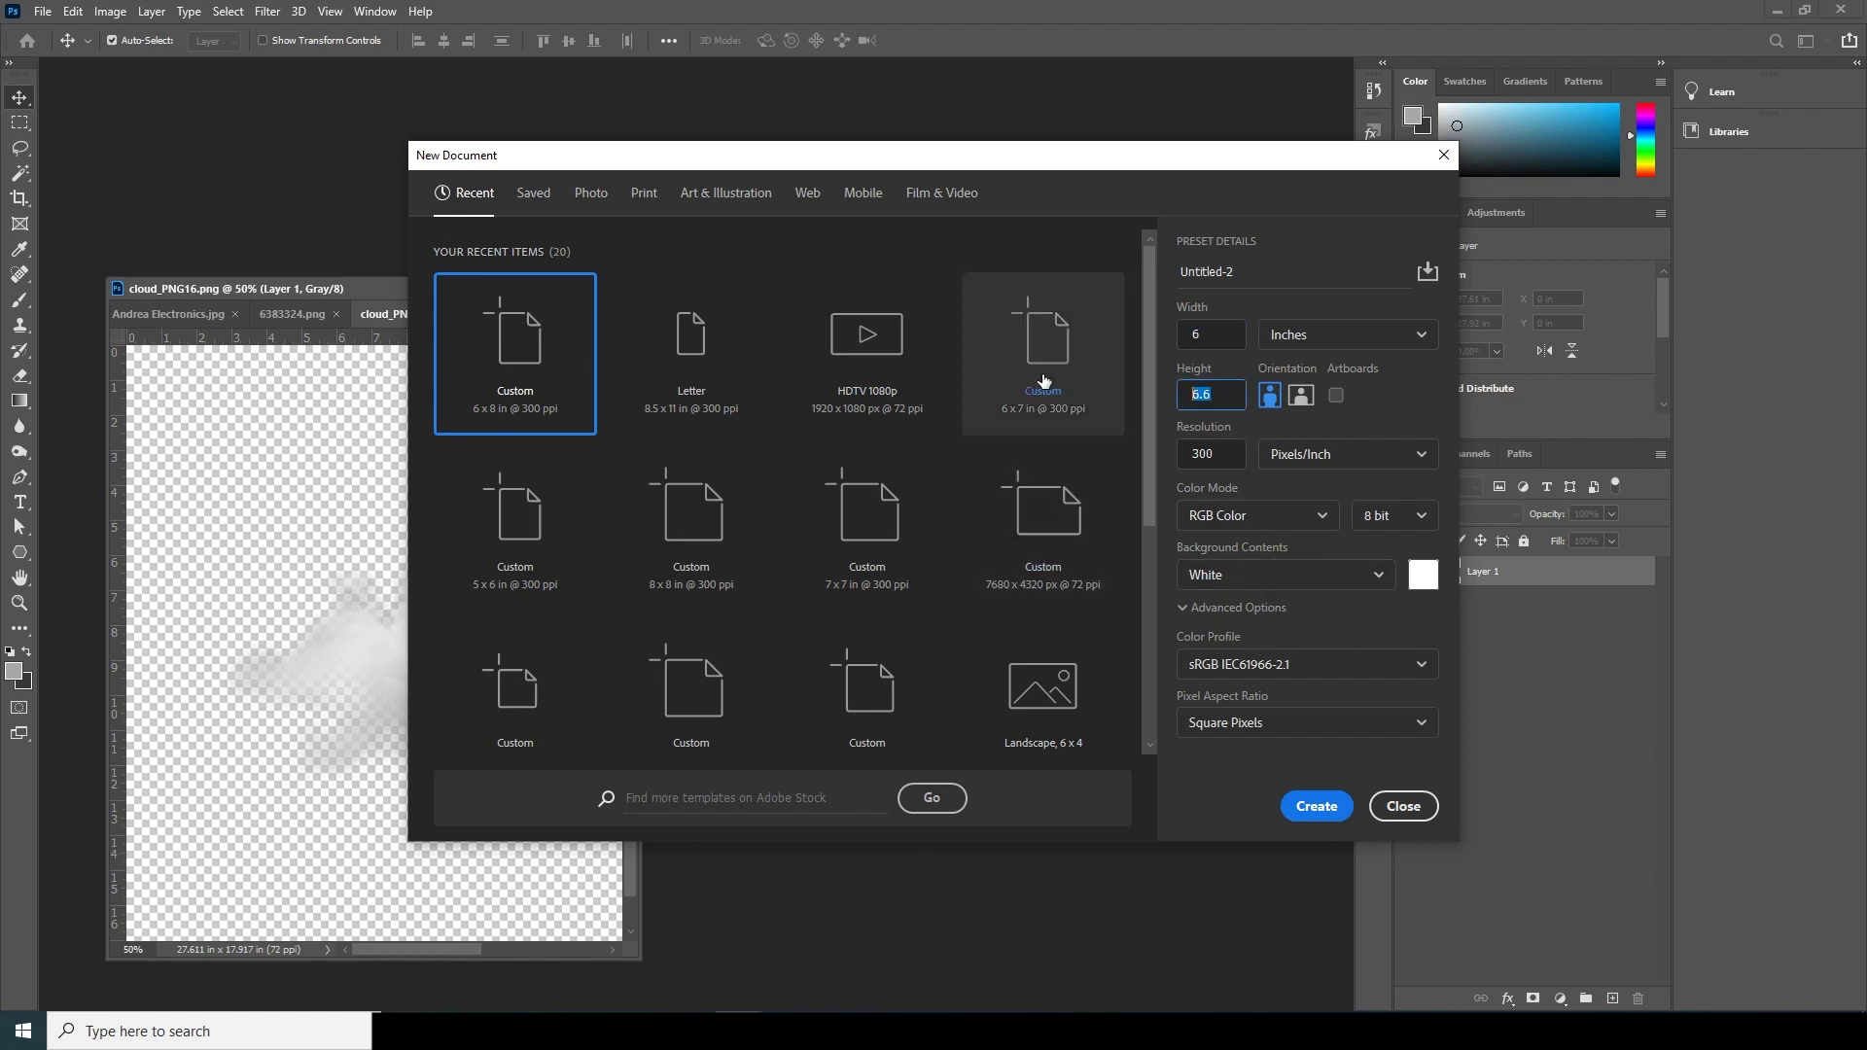
pyautogui.write('8')
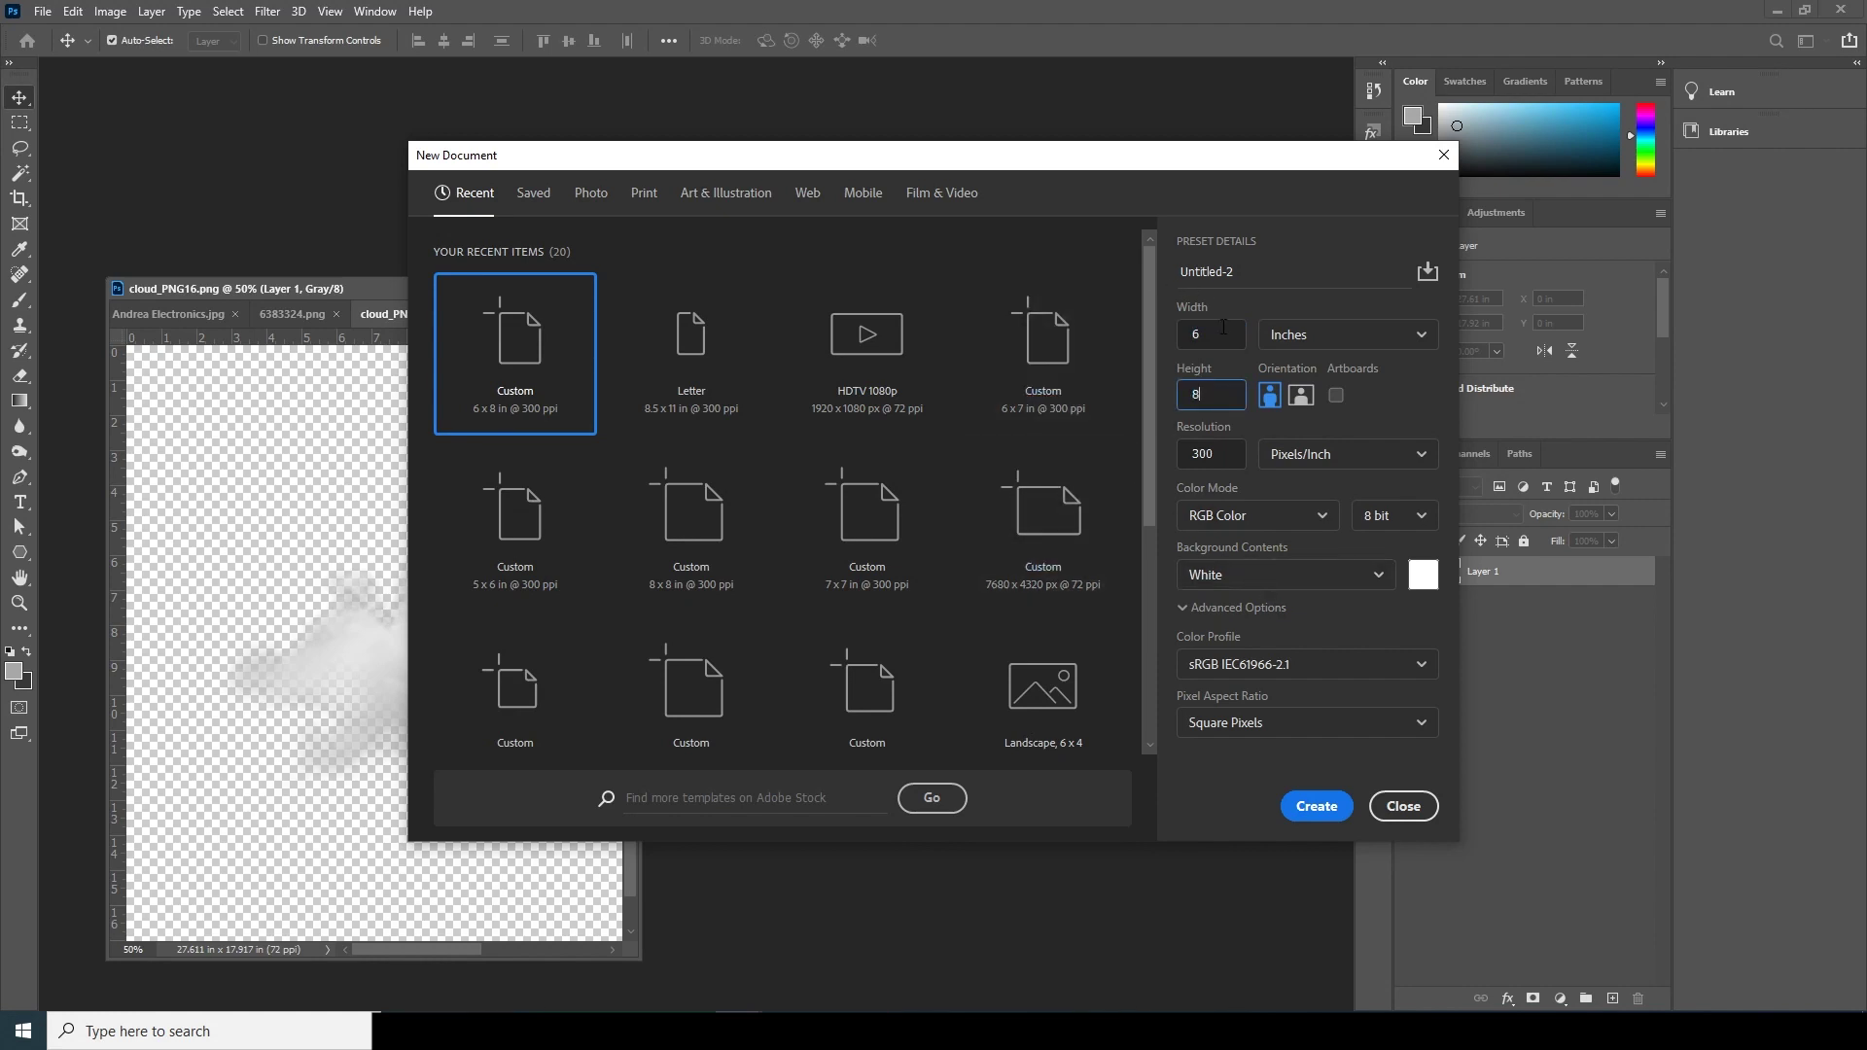
pyautogui.click(1311, 807)
# Float the new document beside the source images and copy the player holding the ball from 6383324.png into it.
pyautogui.moveTo(596, 212); pyautogui.dragTo(846, 128)
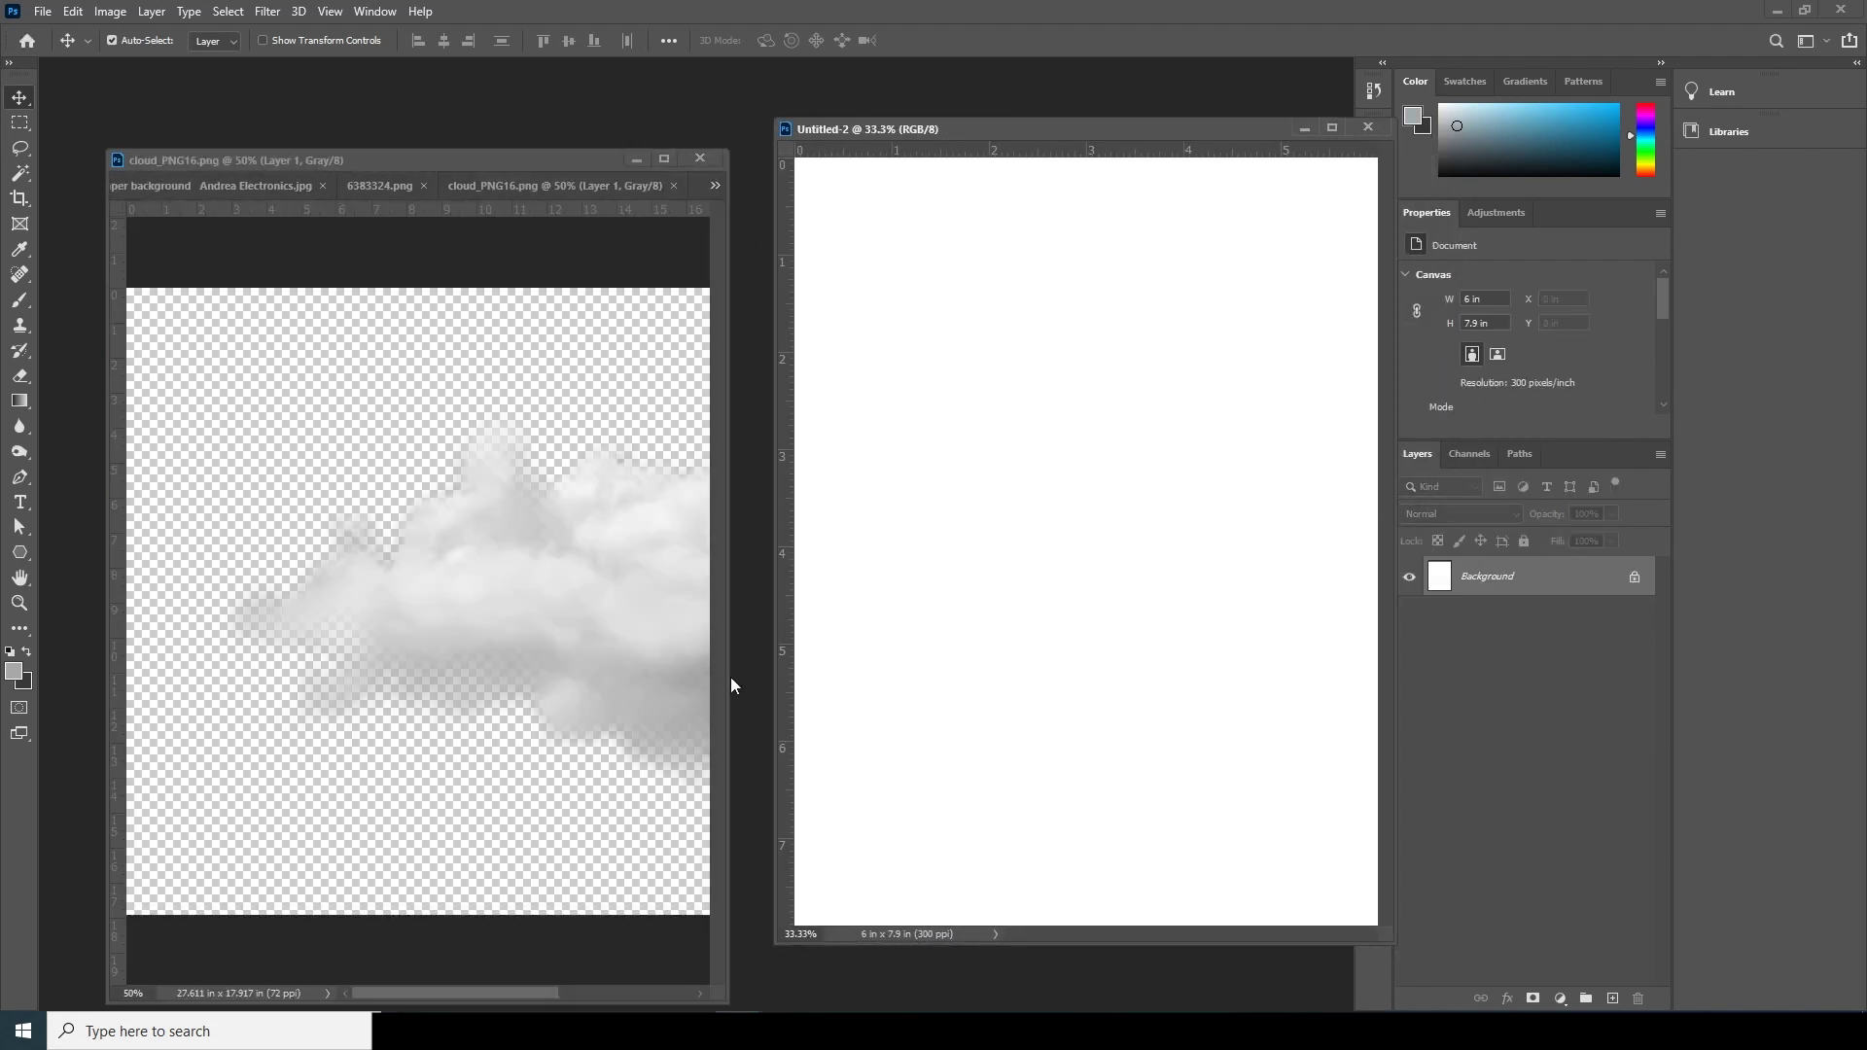
pyautogui.click(168, 186)
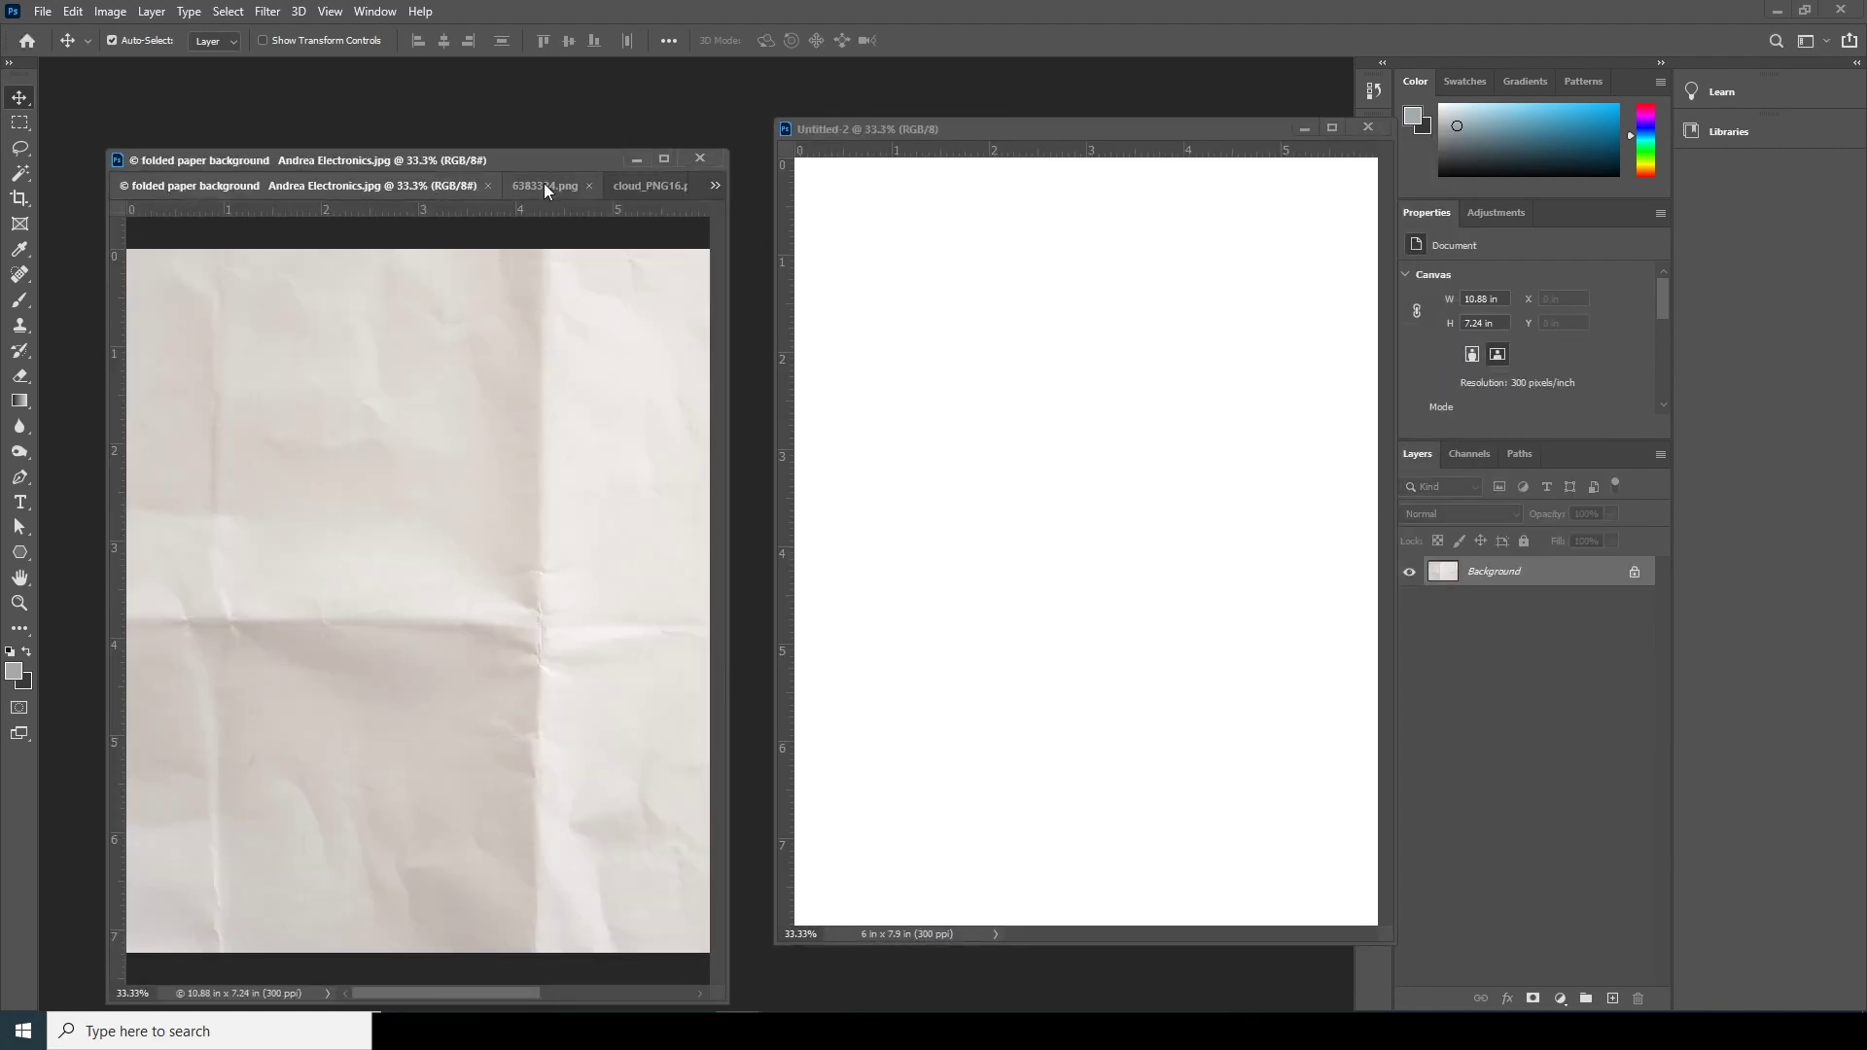
pyautogui.click(544, 185)
pyautogui.moveTo(554, 584); pyautogui.dragTo(761, 569)
pyautogui.moveTo(970, 428); pyautogui.dragTo(1078, 397)
# Find the white-jersey sticker image among the open files and copy its running player into the new document.
pyautogui.click(321, 183)
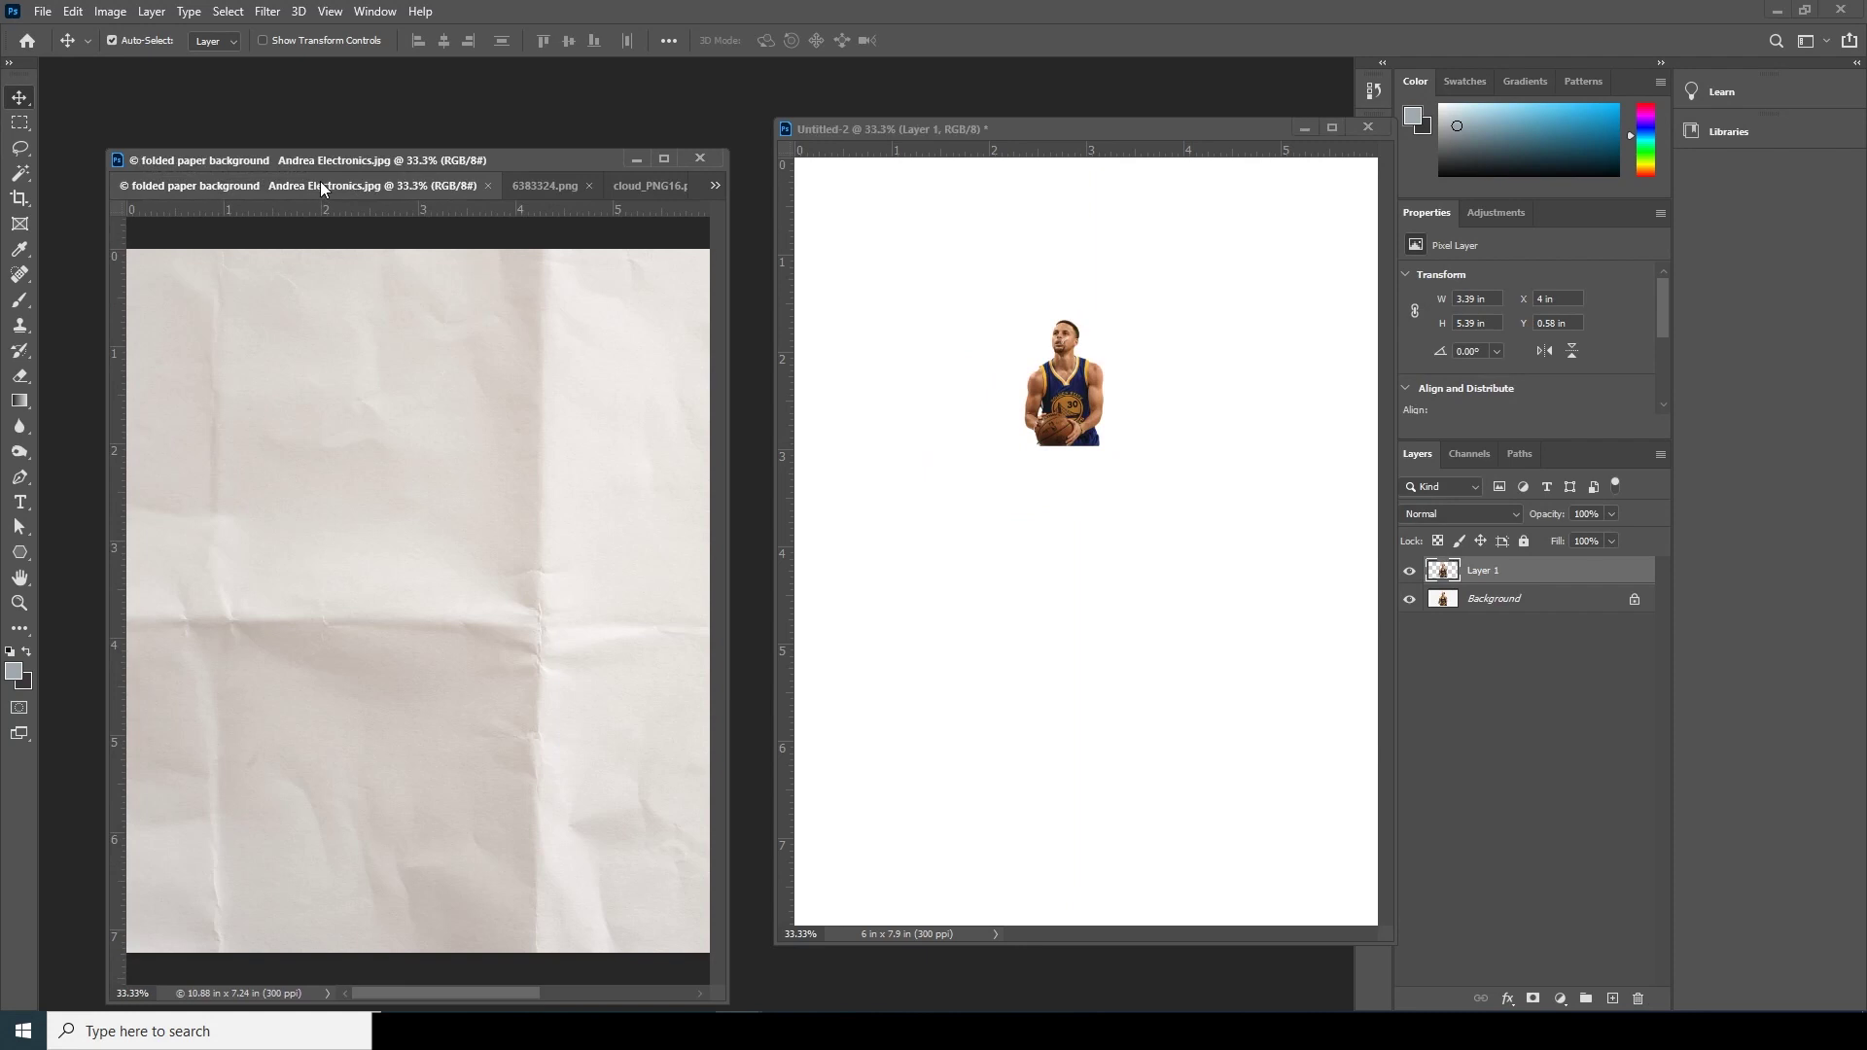
pyautogui.click(544, 183)
pyautogui.click(649, 185)
pyautogui.click(716, 184)
pyautogui.click(778, 185)
pyautogui.moveTo(468, 545); pyautogui.dragTo(1056, 420)
pyautogui.click(518, 500)
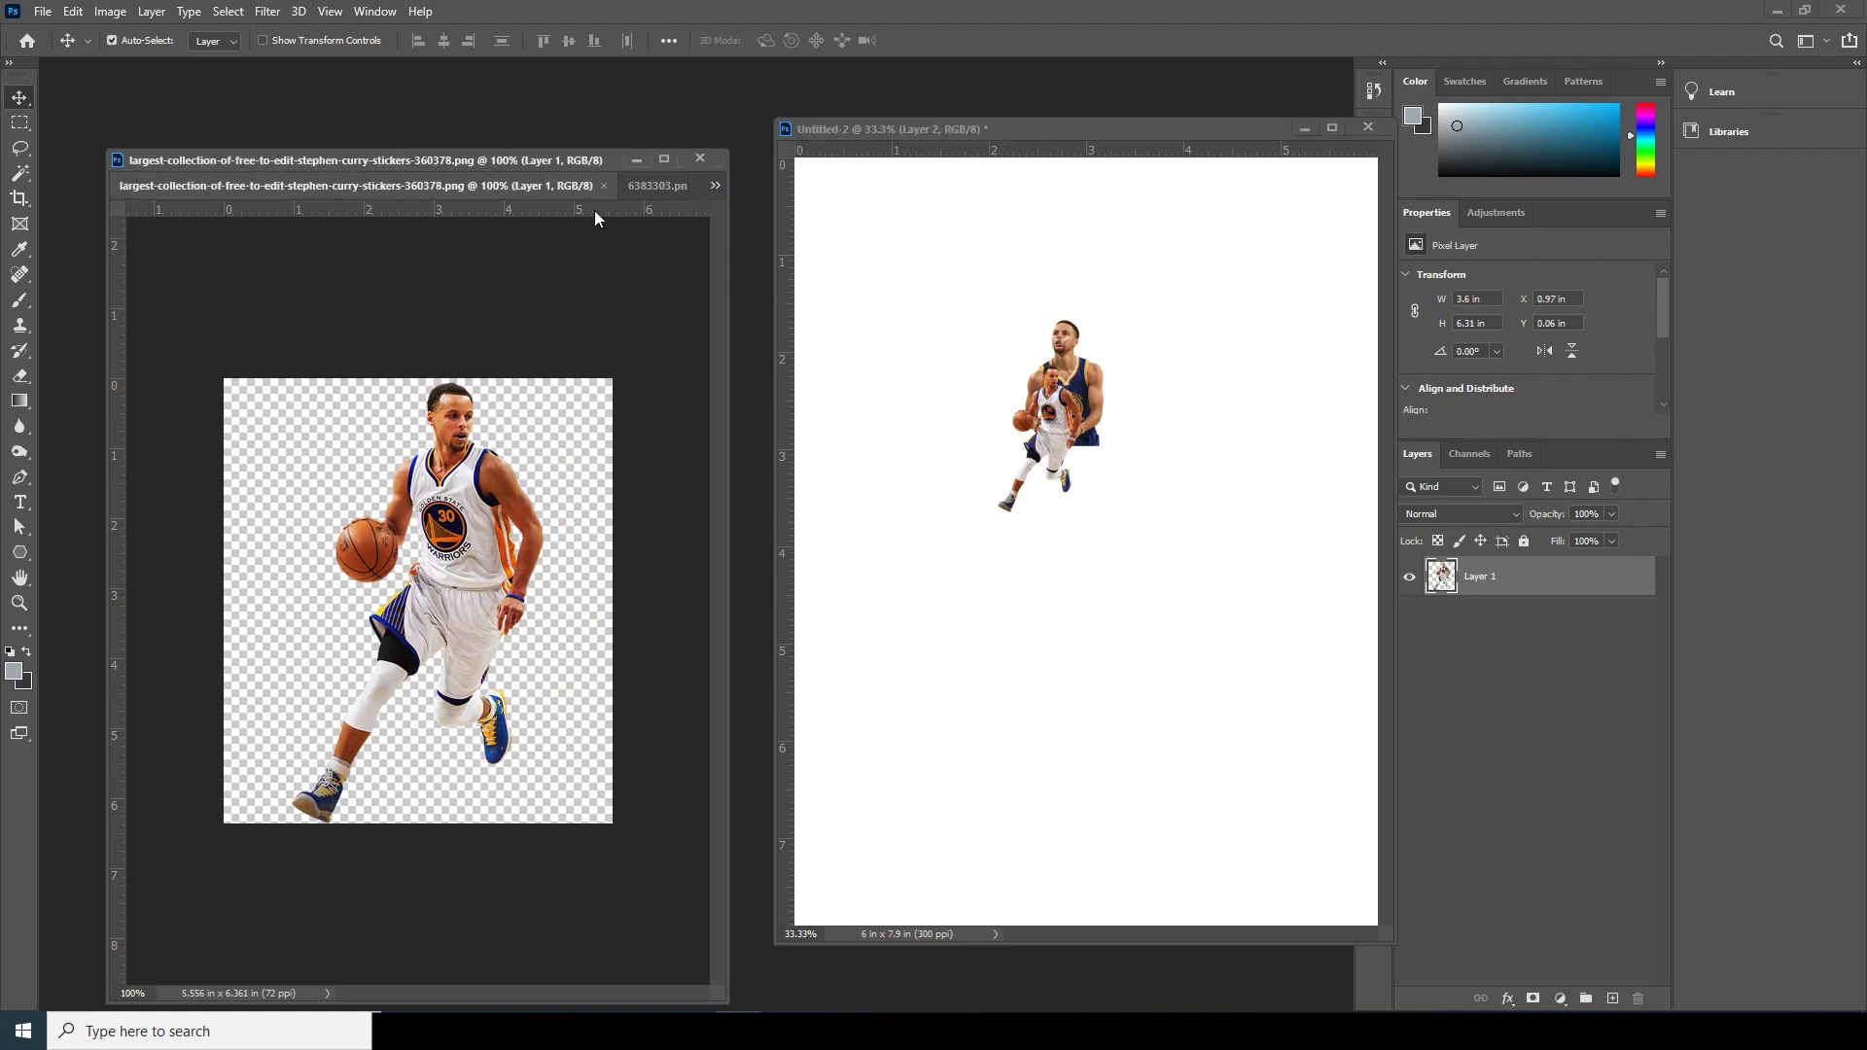
# Copy the shooting player from 6383303.png into the new document, minimize the source images, and dock the new document.
pyautogui.click(635, 190)
pyautogui.moveTo(409, 714); pyautogui.dragTo(1069, 399)
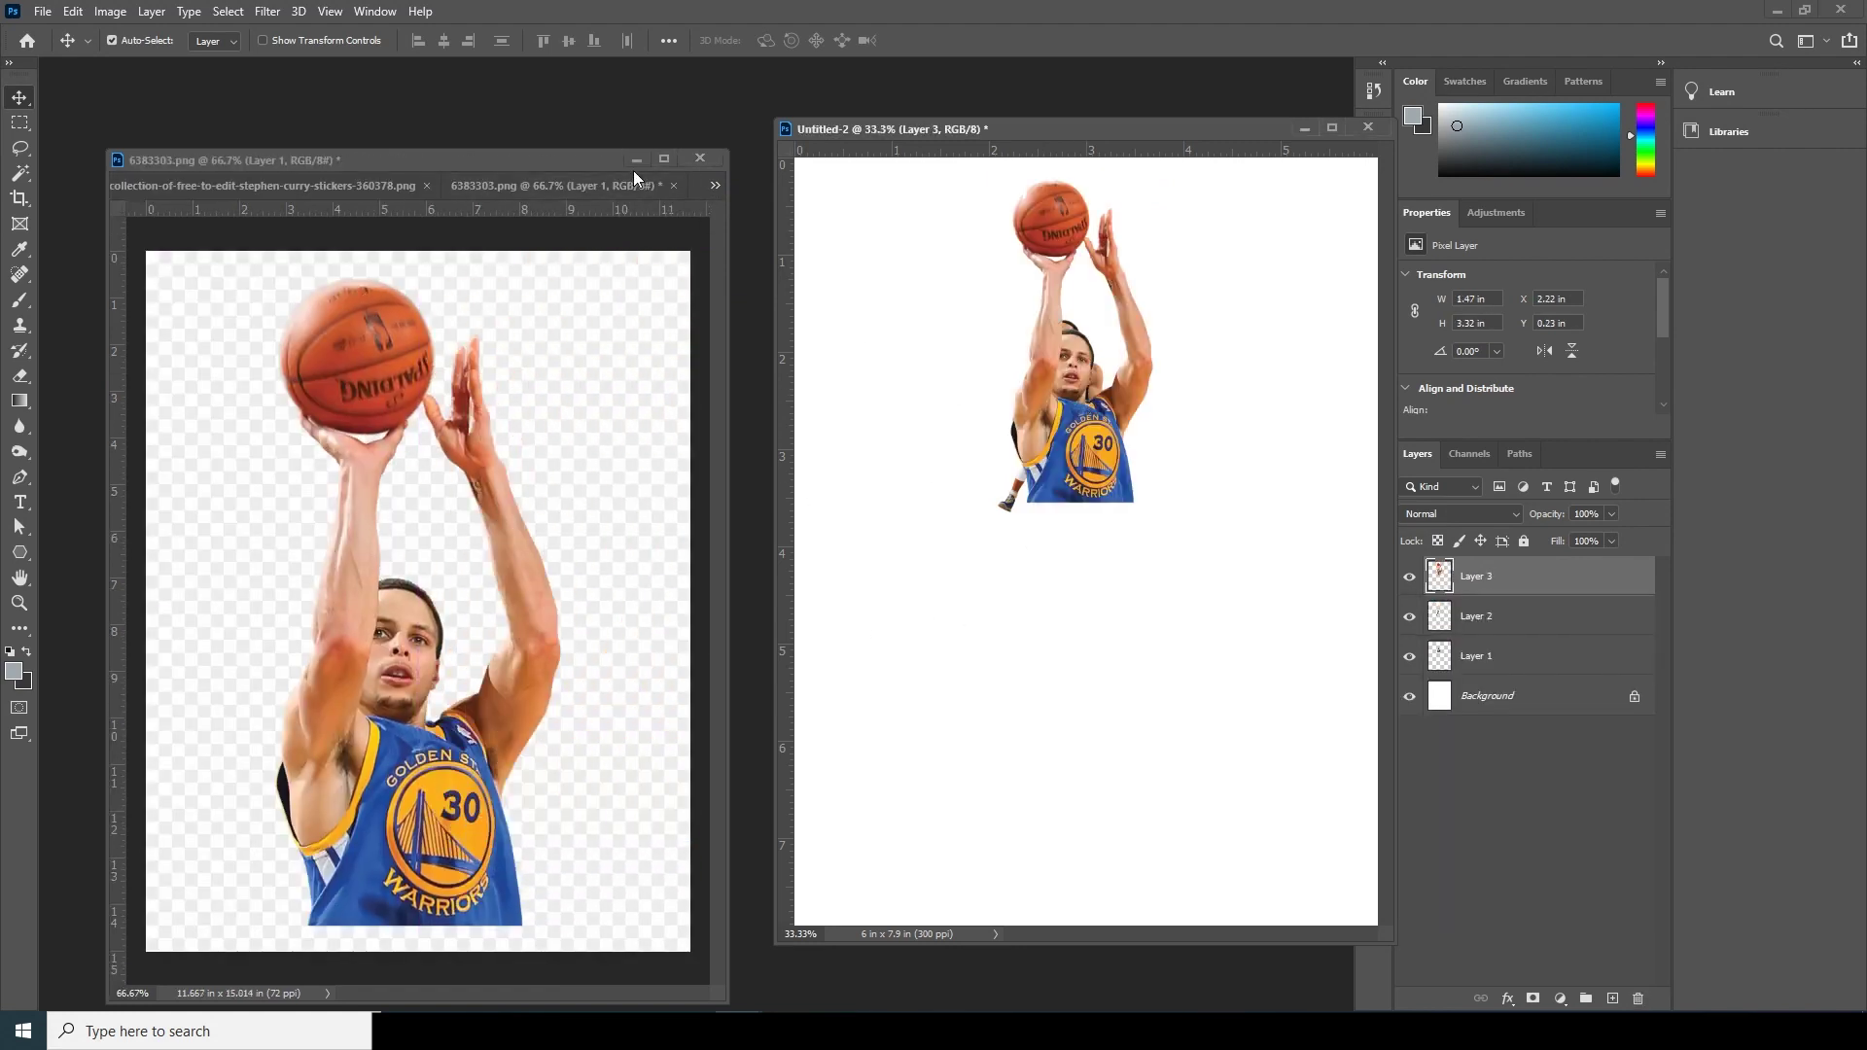
pyautogui.click(635, 160)
pyautogui.moveTo(873, 126); pyautogui.dragTo(504, 86)
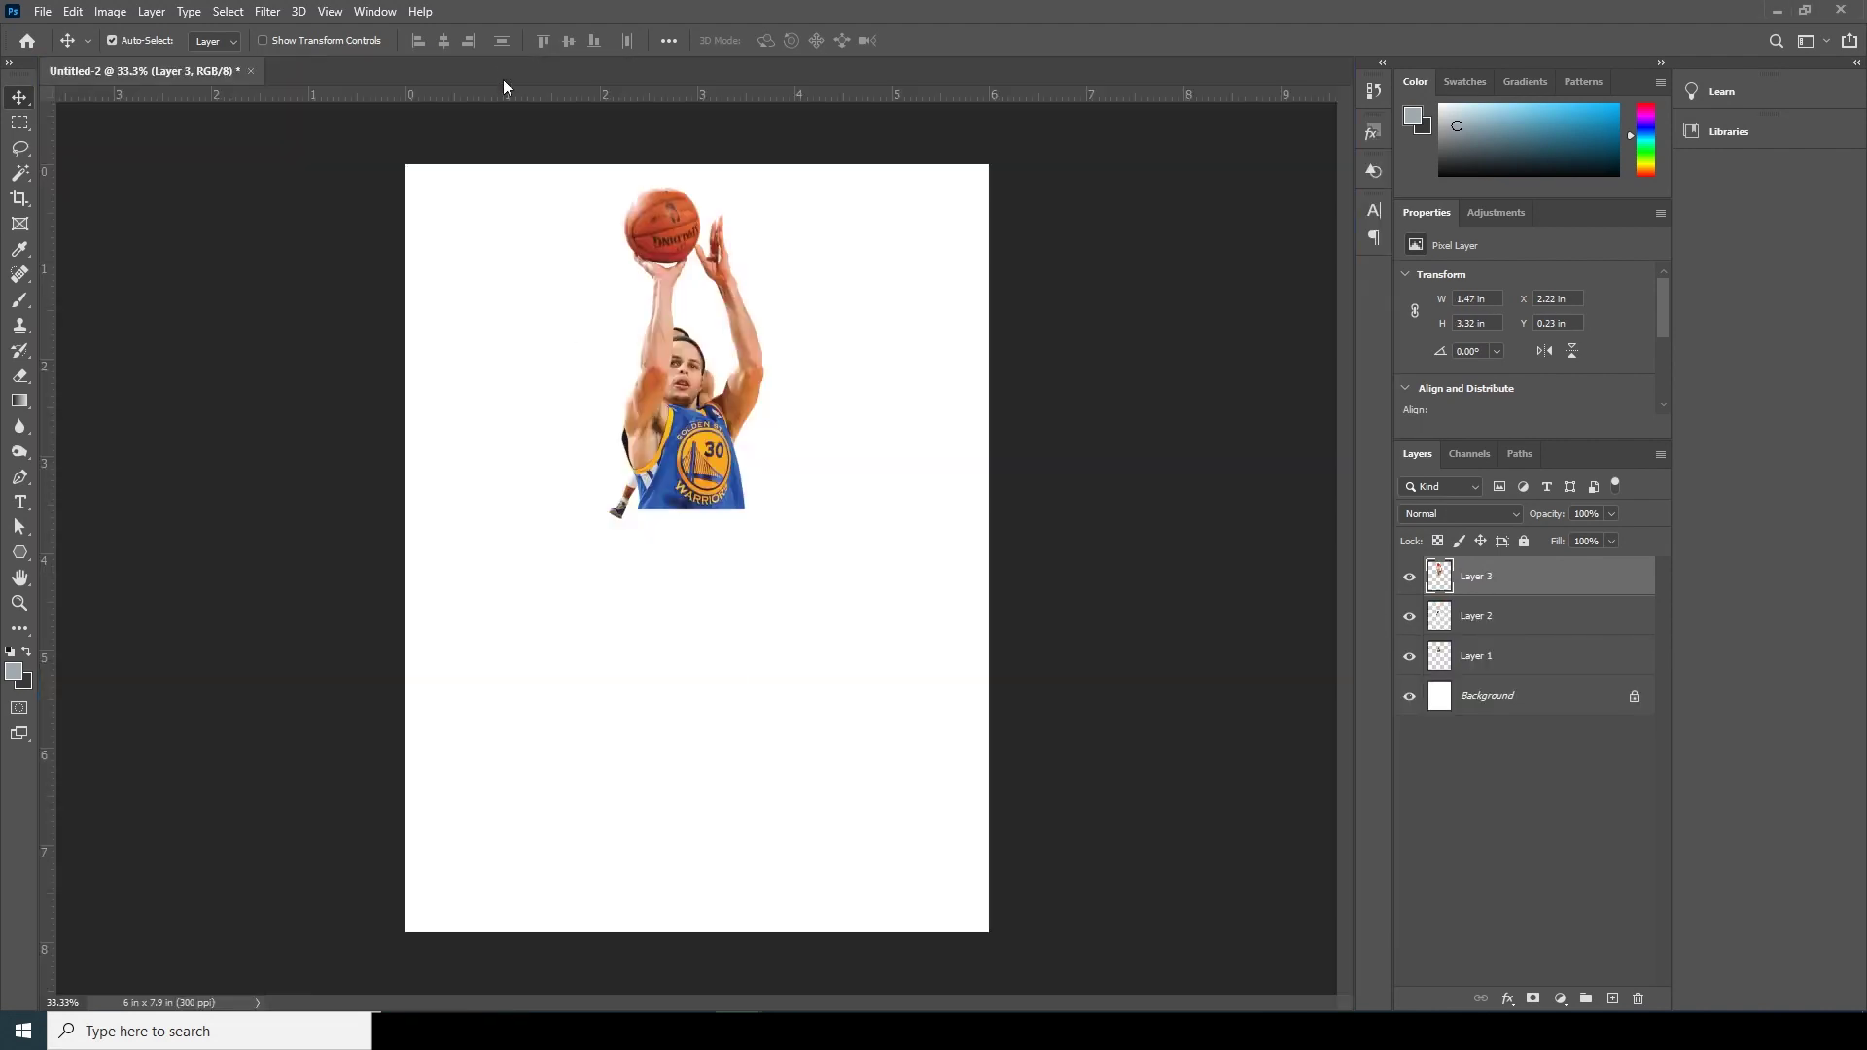
# Hide Layer 3 and Layer 2, then scale Layer 1's player to about 254% around the middle of the page.
pyautogui.click(1409, 577)
pyautogui.click(1408, 617)
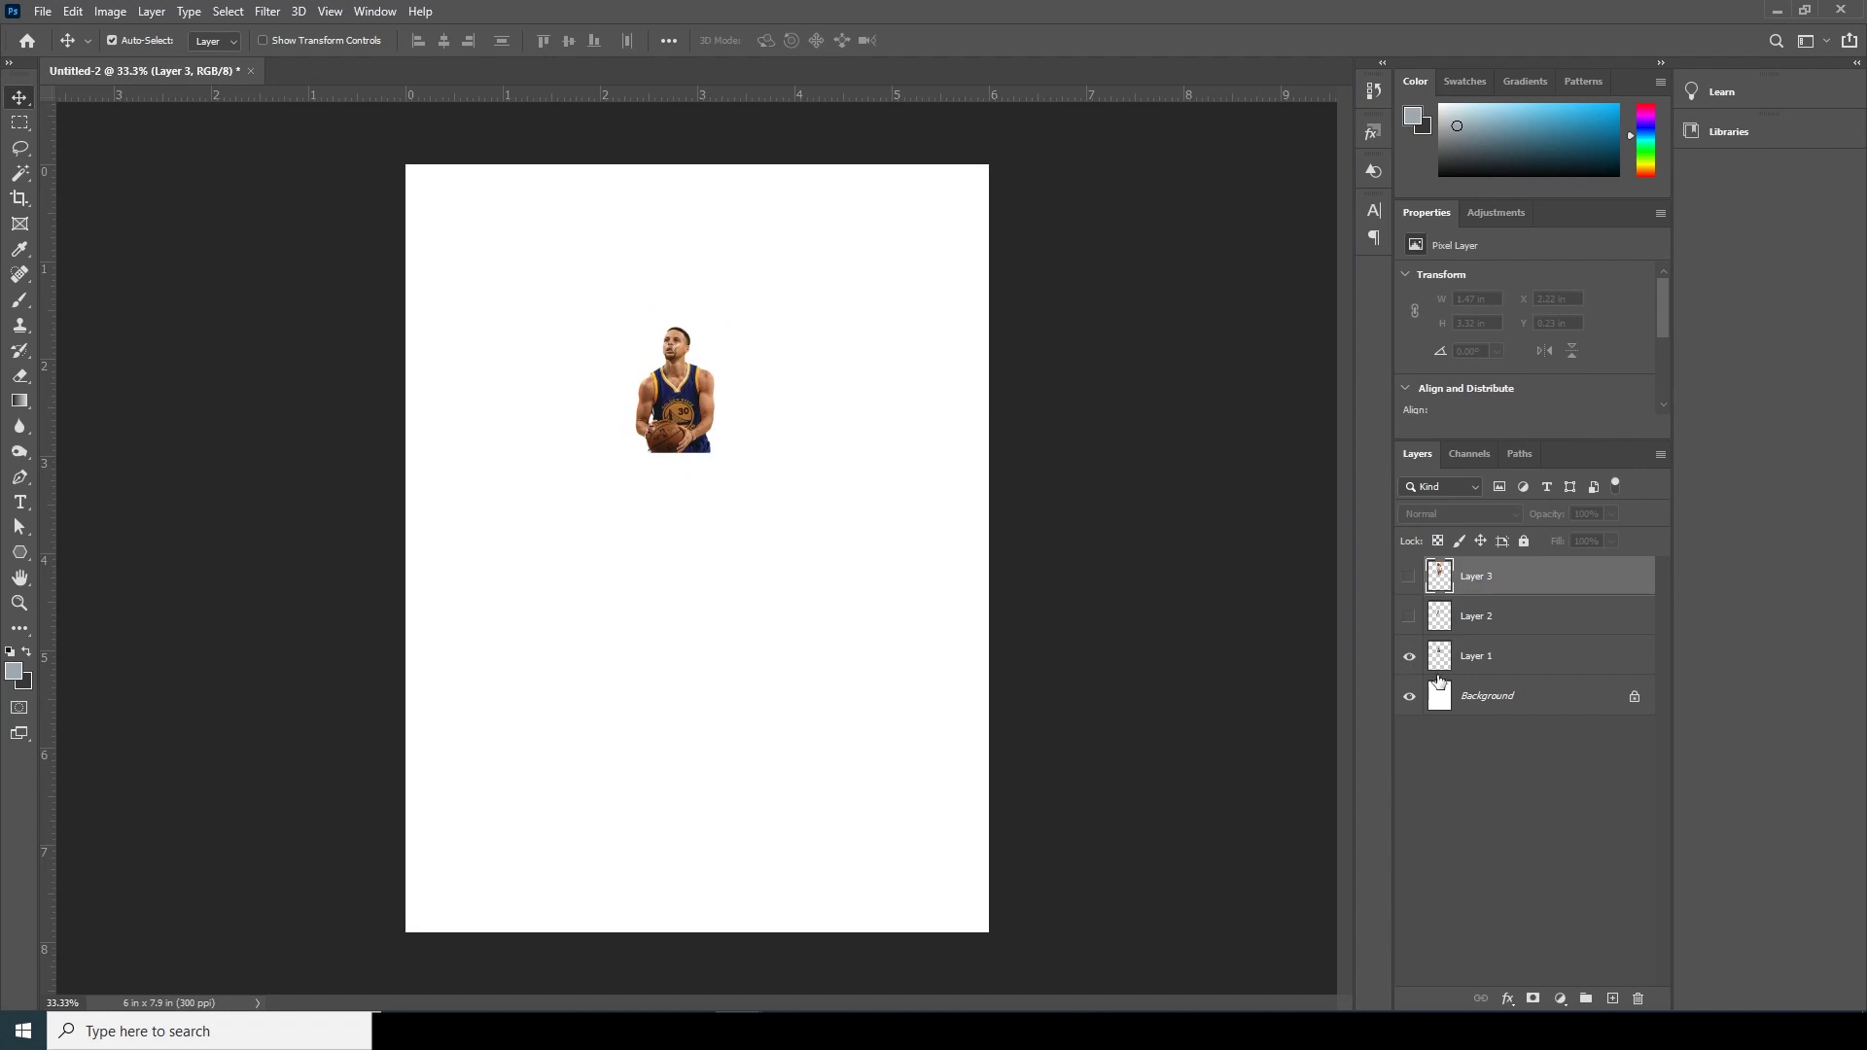
pyautogui.click(1439, 665)
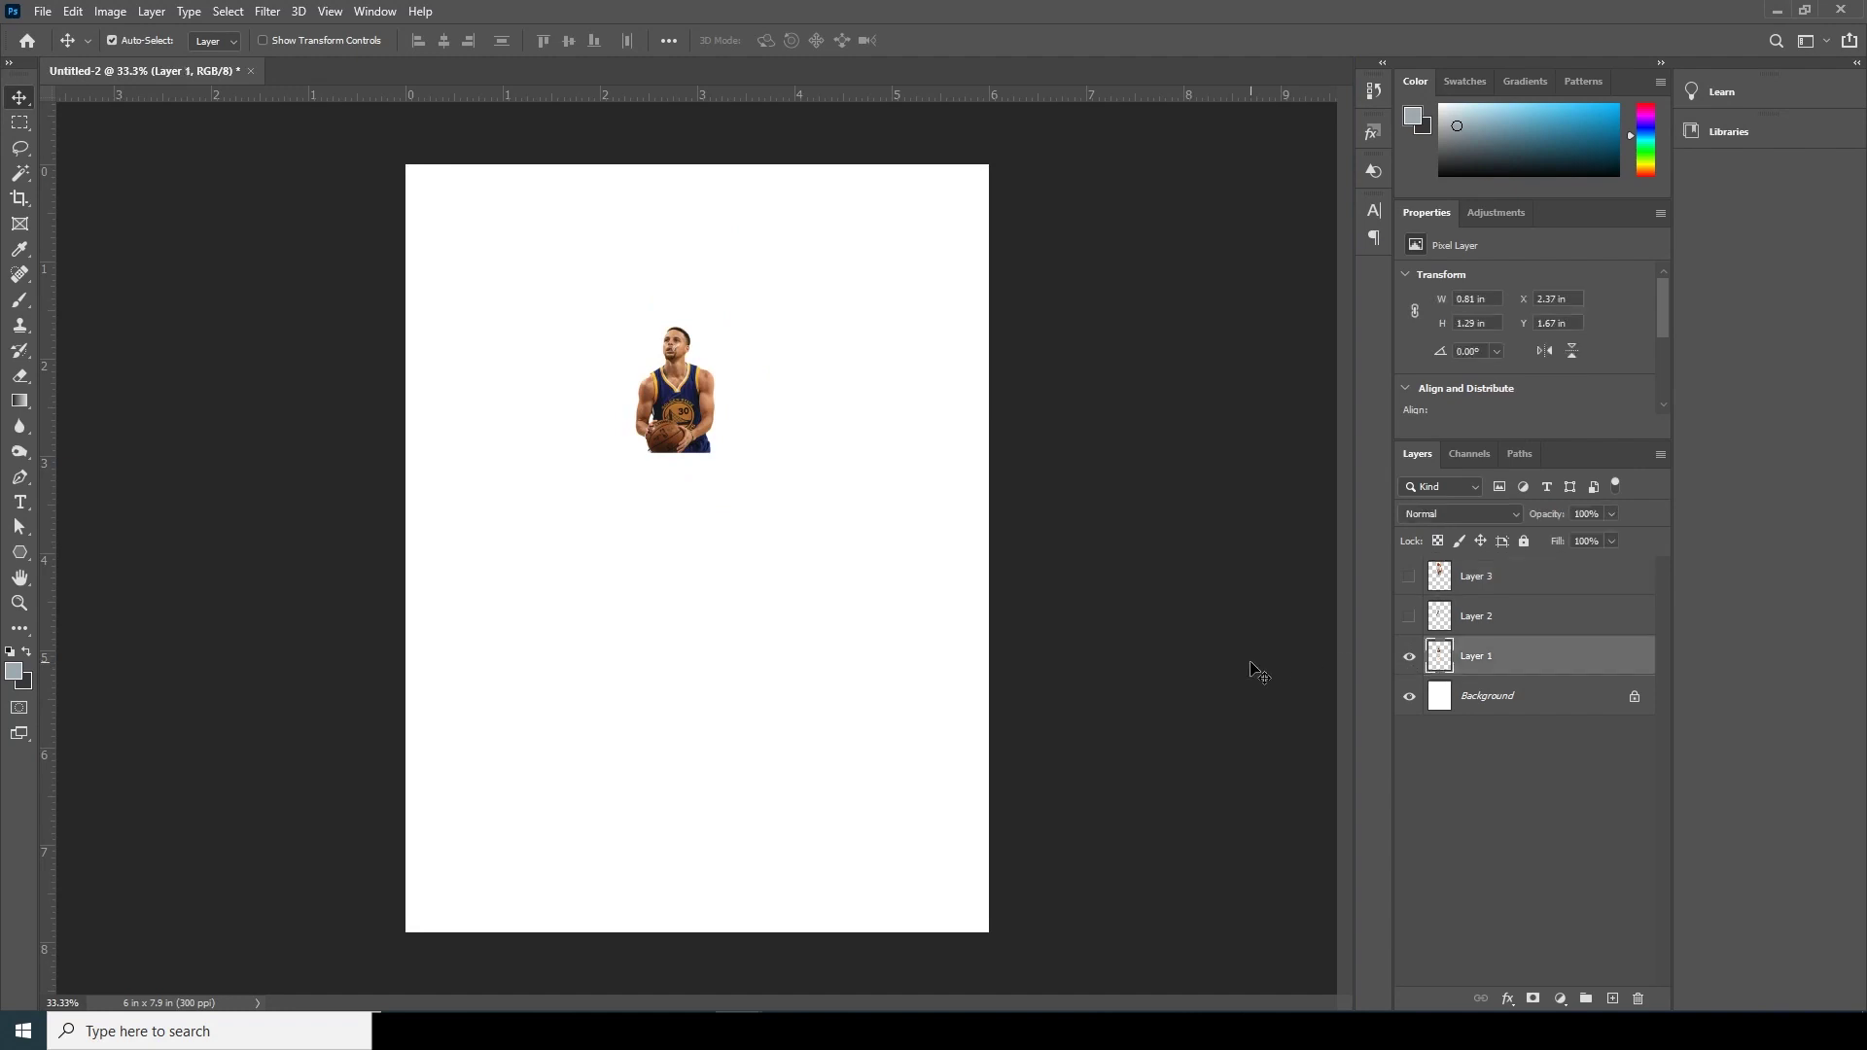
pyautogui.hotkey('ctrl', 't')
pyautogui.moveTo(713, 446); pyautogui.dragTo(803, 570)
pyautogui.moveTo(671, 428); pyautogui.dragTo(696, 516)
pyautogui.moveTo(815, 656); pyautogui.dragTo(795, 633)
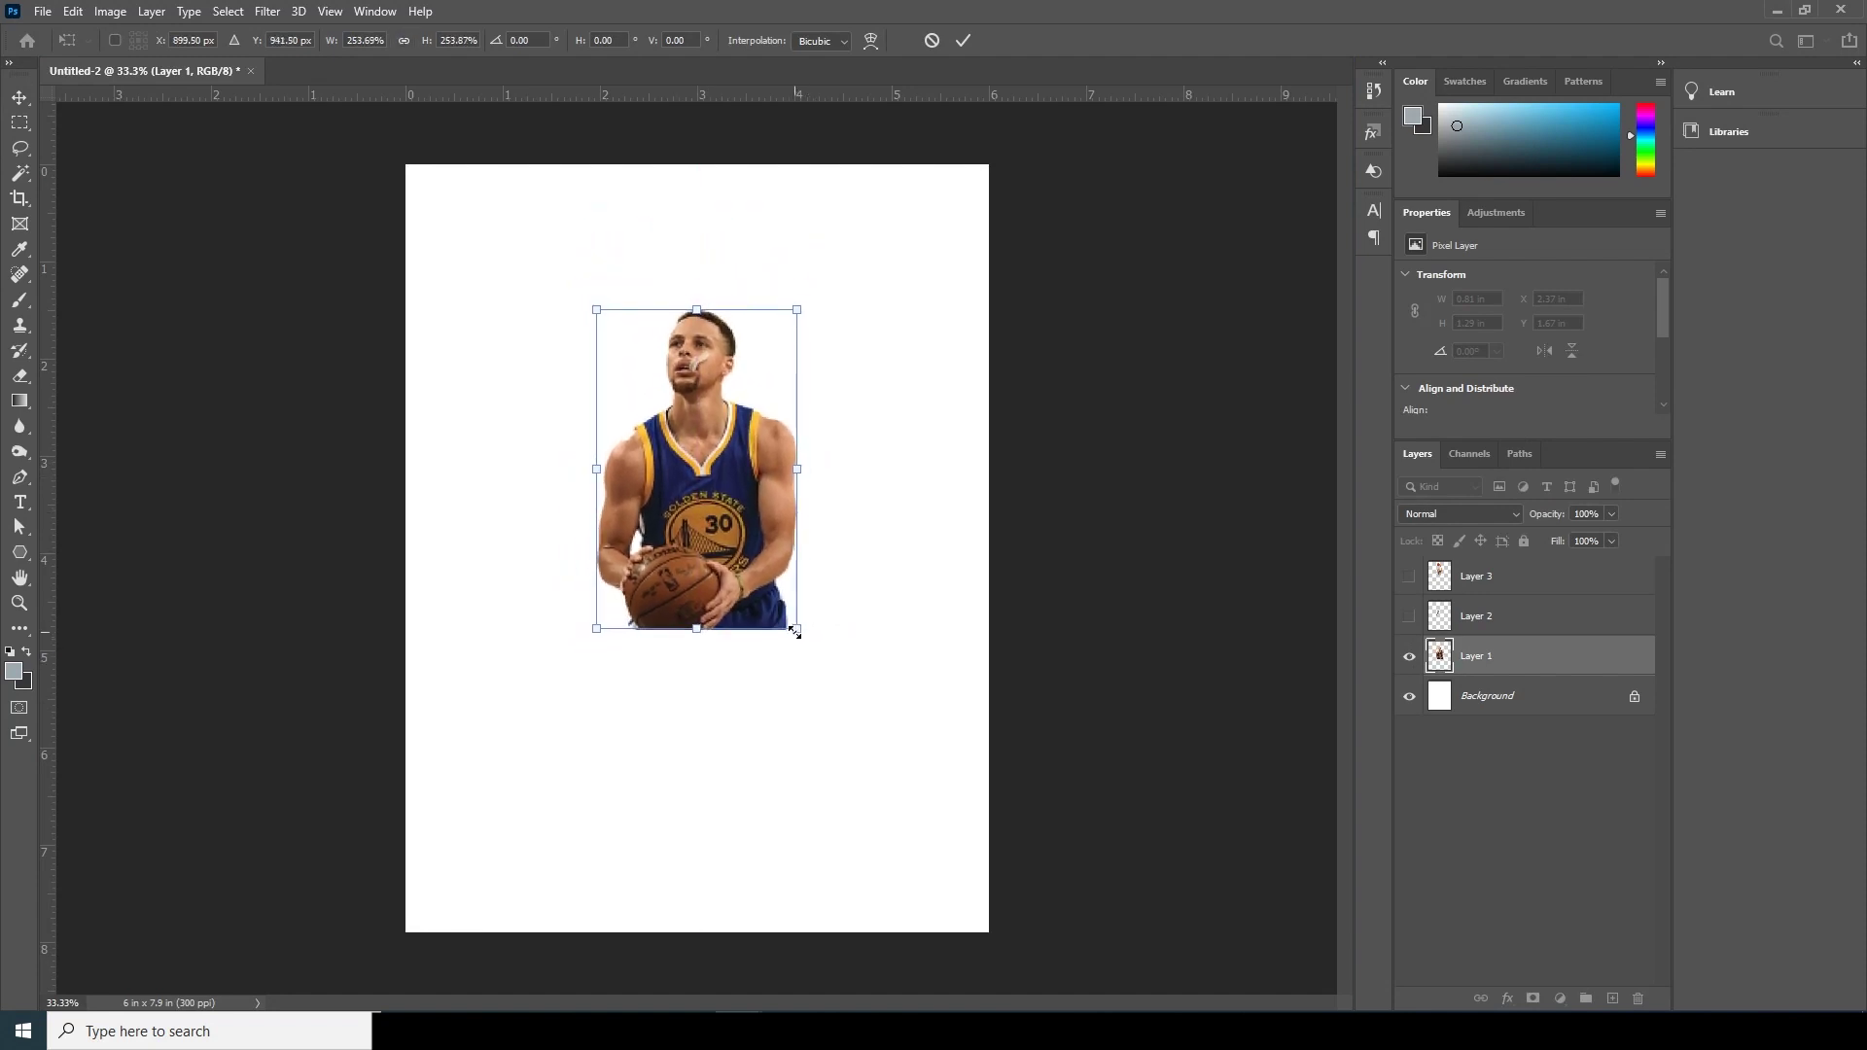
pyautogui.press('Return')
# Show Layer 2, scale its running player to about 218%, rotate it about -3.6°, and place it in front of the large player's lower body.
pyautogui.click(1411, 619)
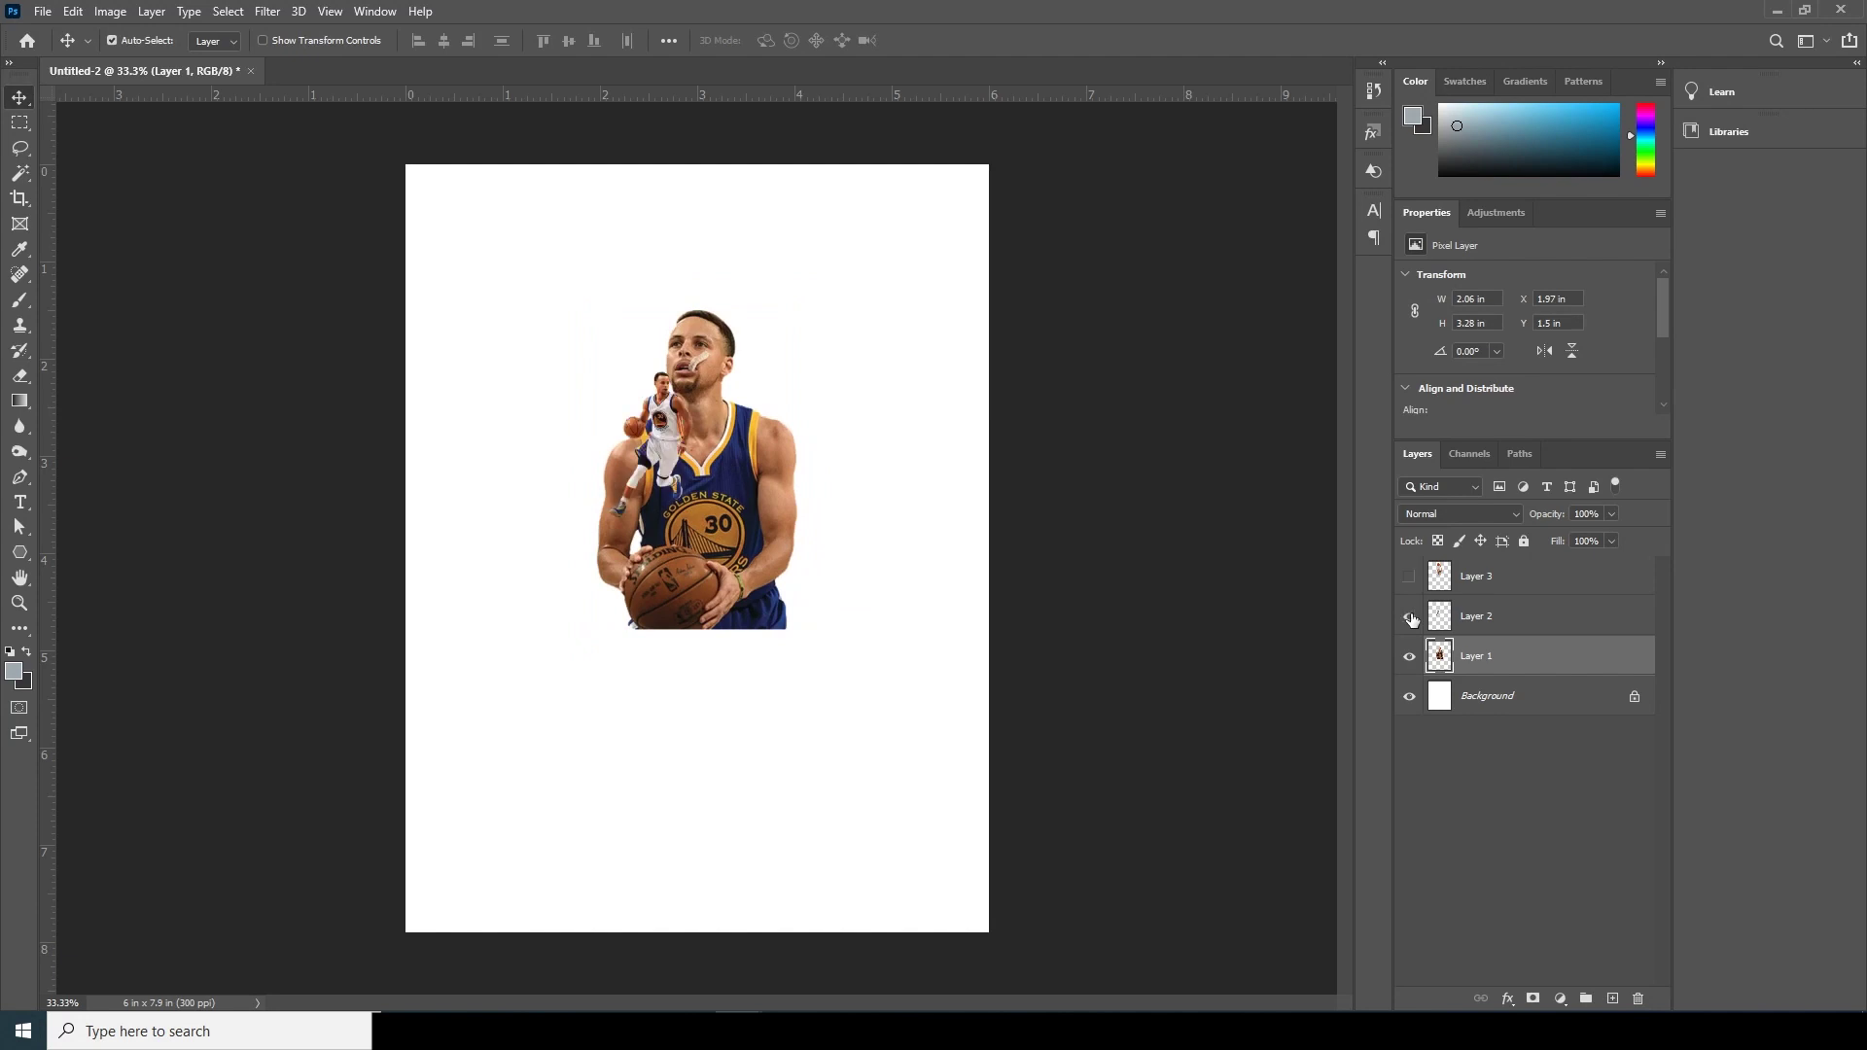
pyautogui.click(1449, 621)
pyautogui.hotkey('ctrl', 't')
pyautogui.moveTo(693, 522); pyautogui.dragTo(780, 796)
pyautogui.moveTo(655, 717); pyautogui.dragTo(662, 716)
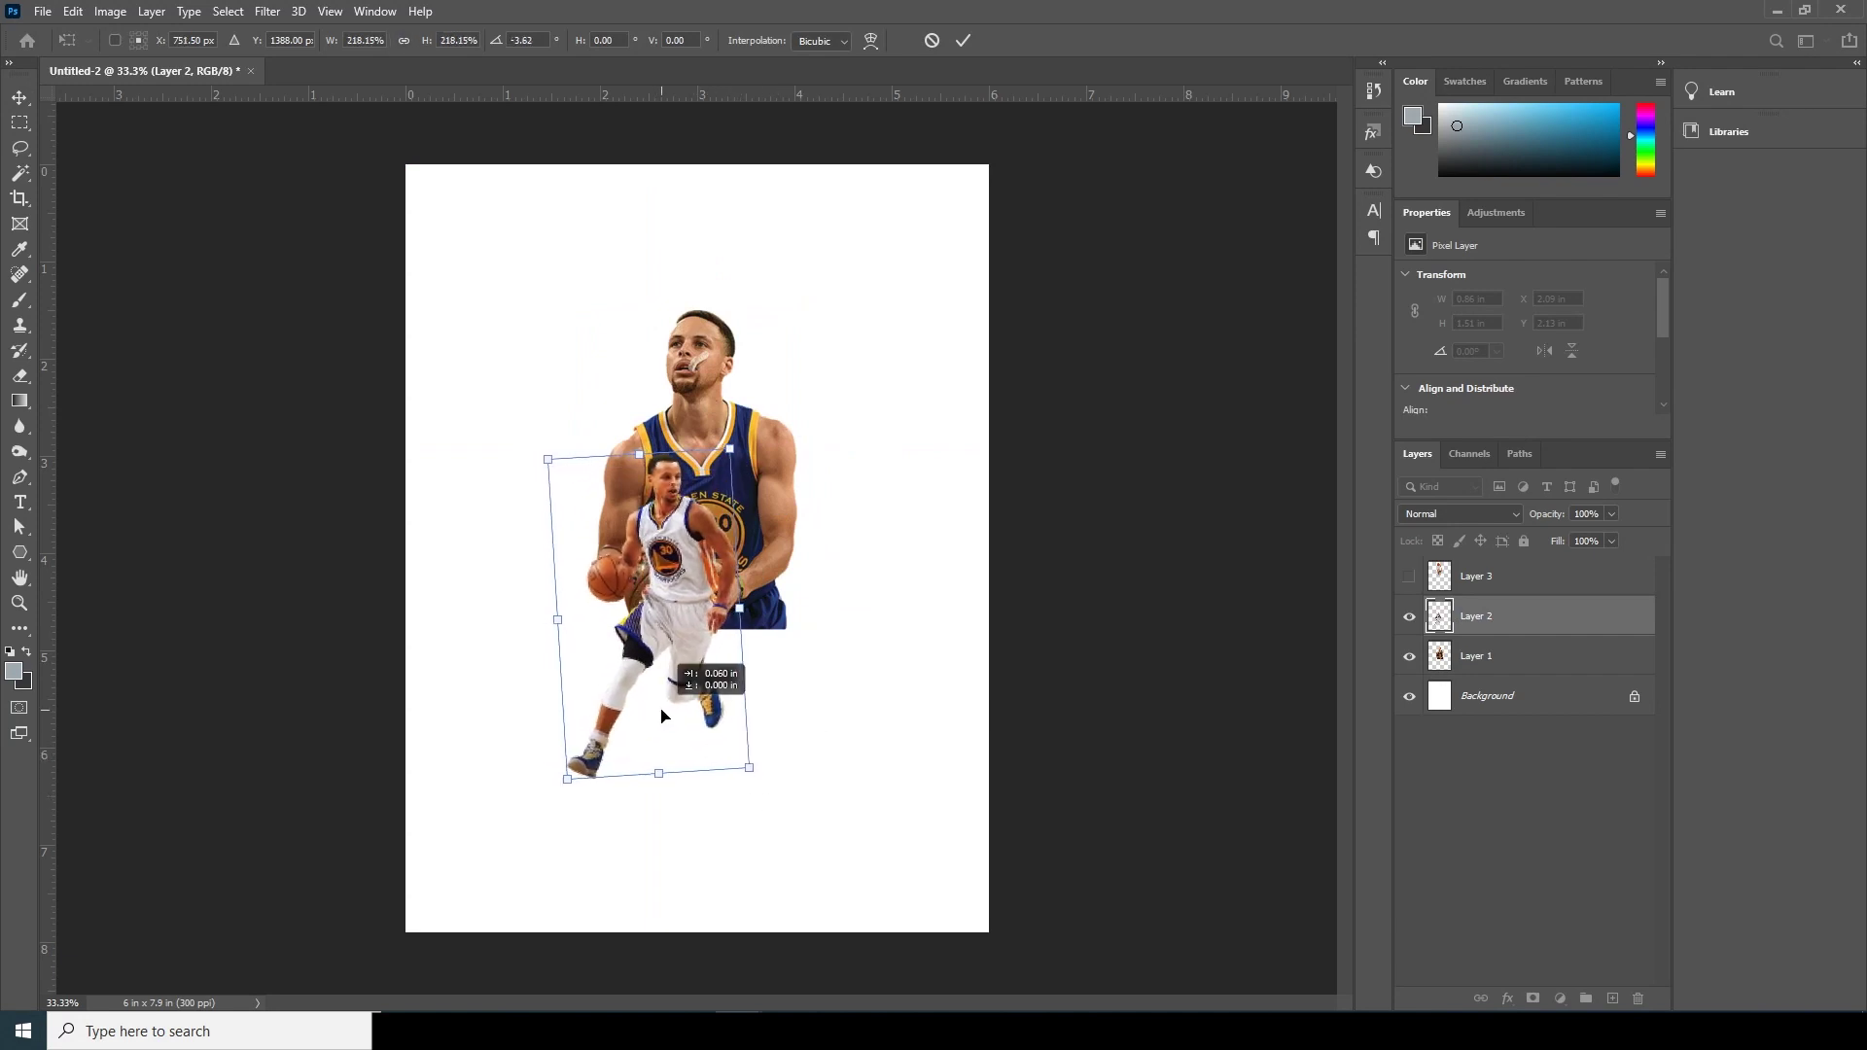
pyautogui.press('Return')
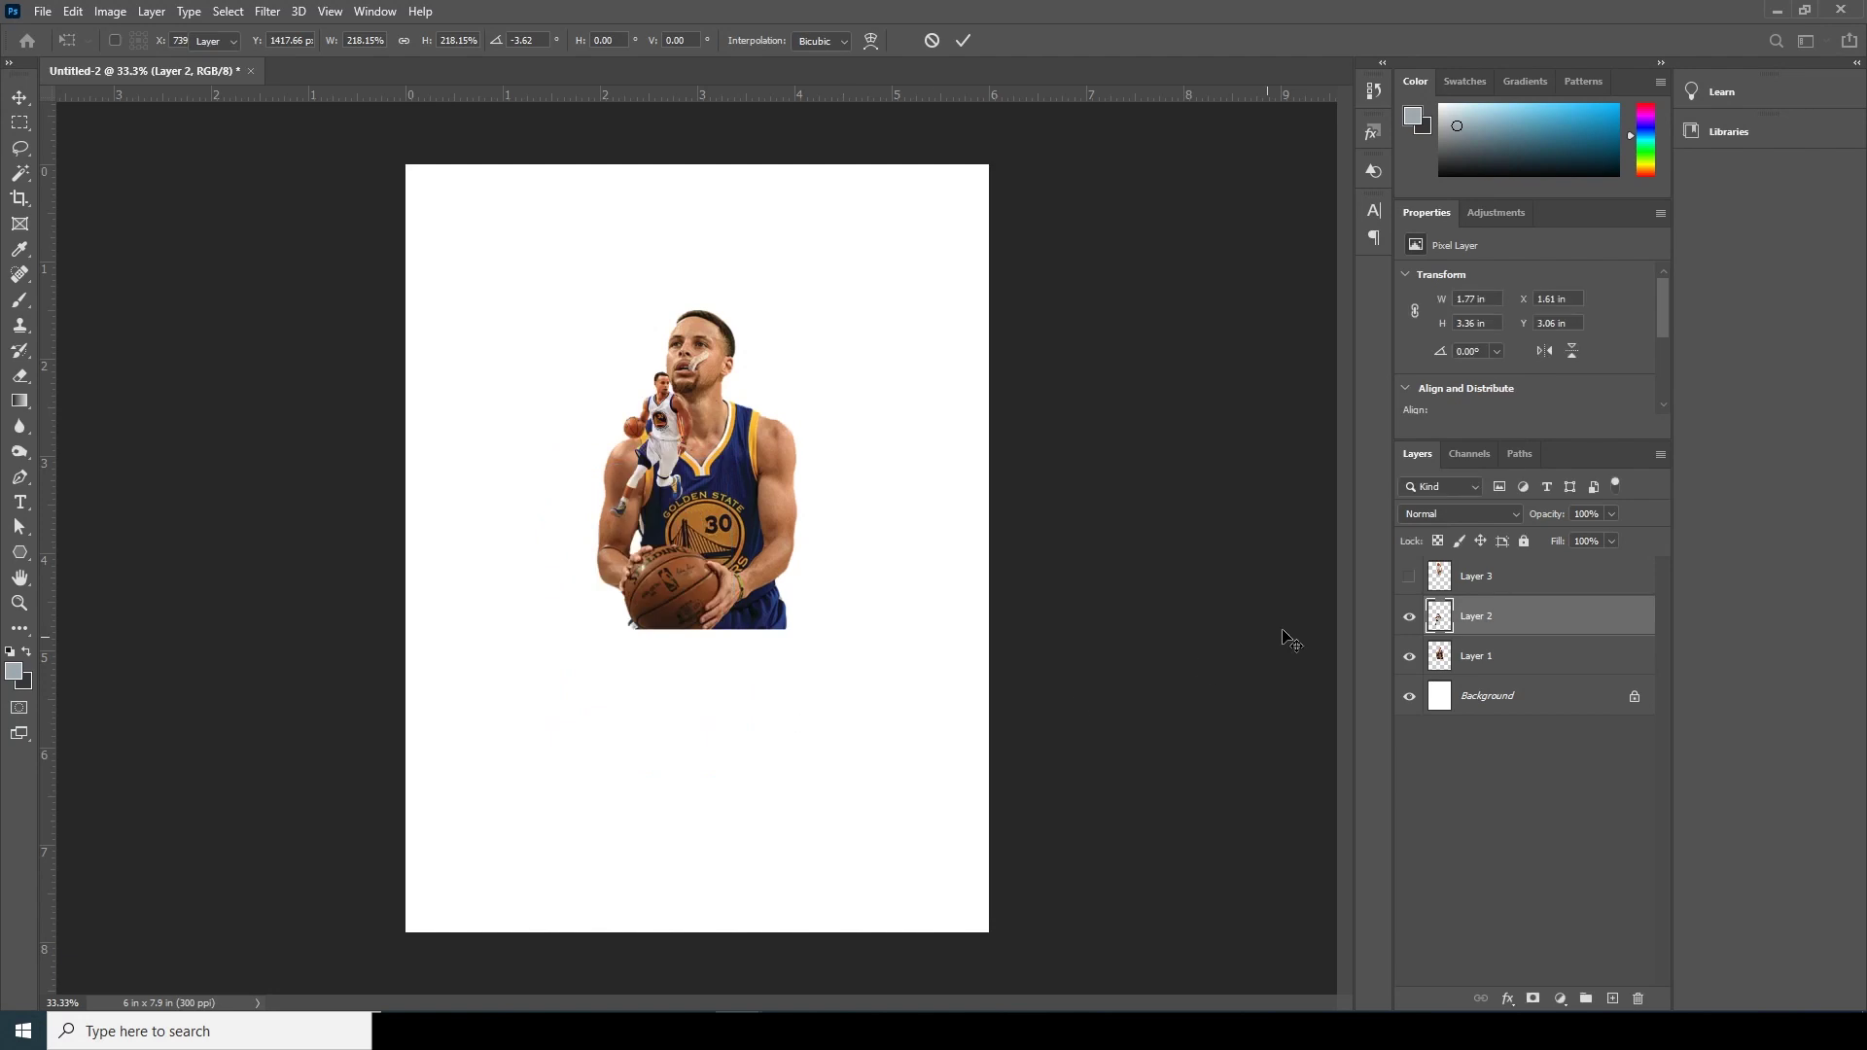
# Show Layer 3 and move it below Layer 2 in the stacking order.
pyautogui.click(1409, 576)
pyautogui.click(1439, 581)
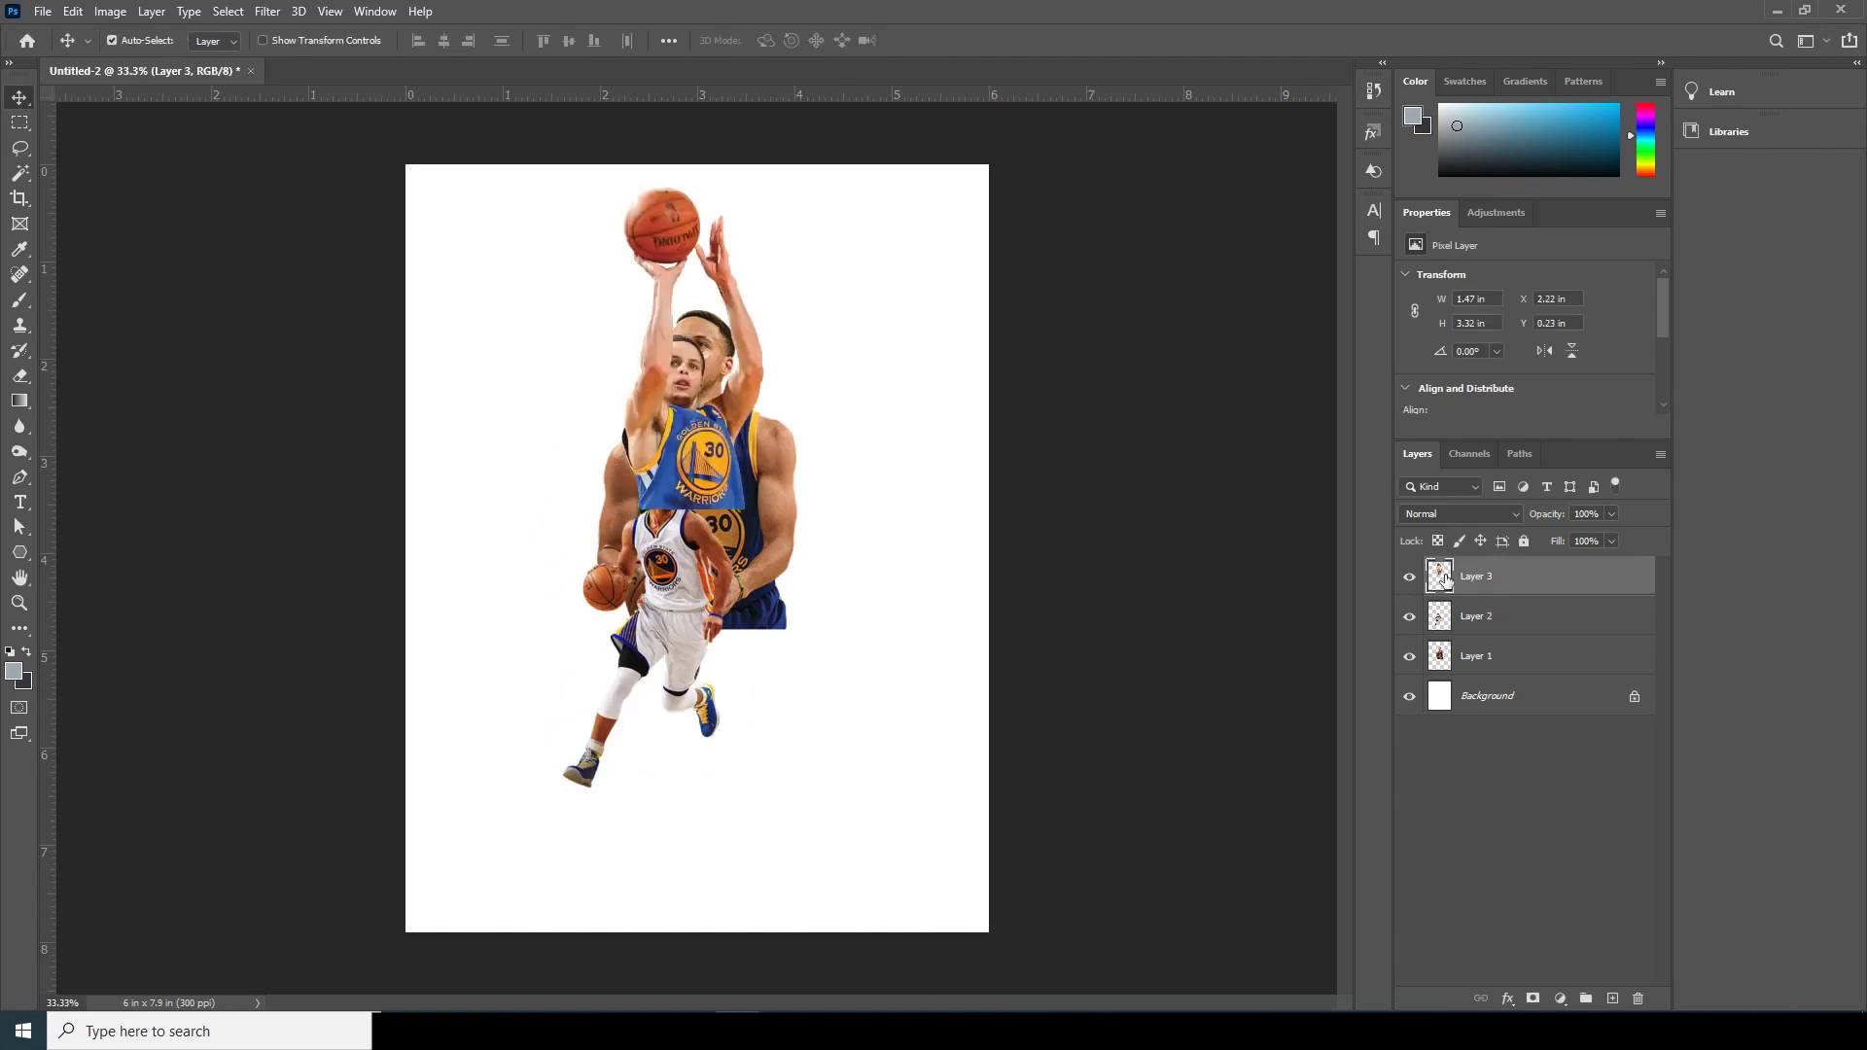
pyautogui.moveTo(1443, 581); pyautogui.dragTo(1443, 633)
# Scale the shooting player on Layer 3 to about 93% and place it beside the large player's right-hand edge.
pyautogui.hotkey('ctrl', 't')
pyautogui.moveTo(683, 496); pyautogui.dragTo(748, 616)
pyautogui.moveTo(828, 307); pyautogui.dragTo(821, 318)
pyautogui.moveTo(762, 511); pyautogui.dragTo(781, 441)
pyautogui.moveTo(838, 546); pyautogui.dragTo(846, 565)
pyautogui.moveTo(804, 537)
pyautogui.mouseDown()
pyautogui.moveTo(814, 515)
pyautogui.moveTo(804, 535)
pyautogui.mouseUp()
pyautogui.moveTo(846, 225); pyautogui.dragTo(838, 245)
pyautogui.moveTo(773, 452); pyautogui.dragTo(778, 457)
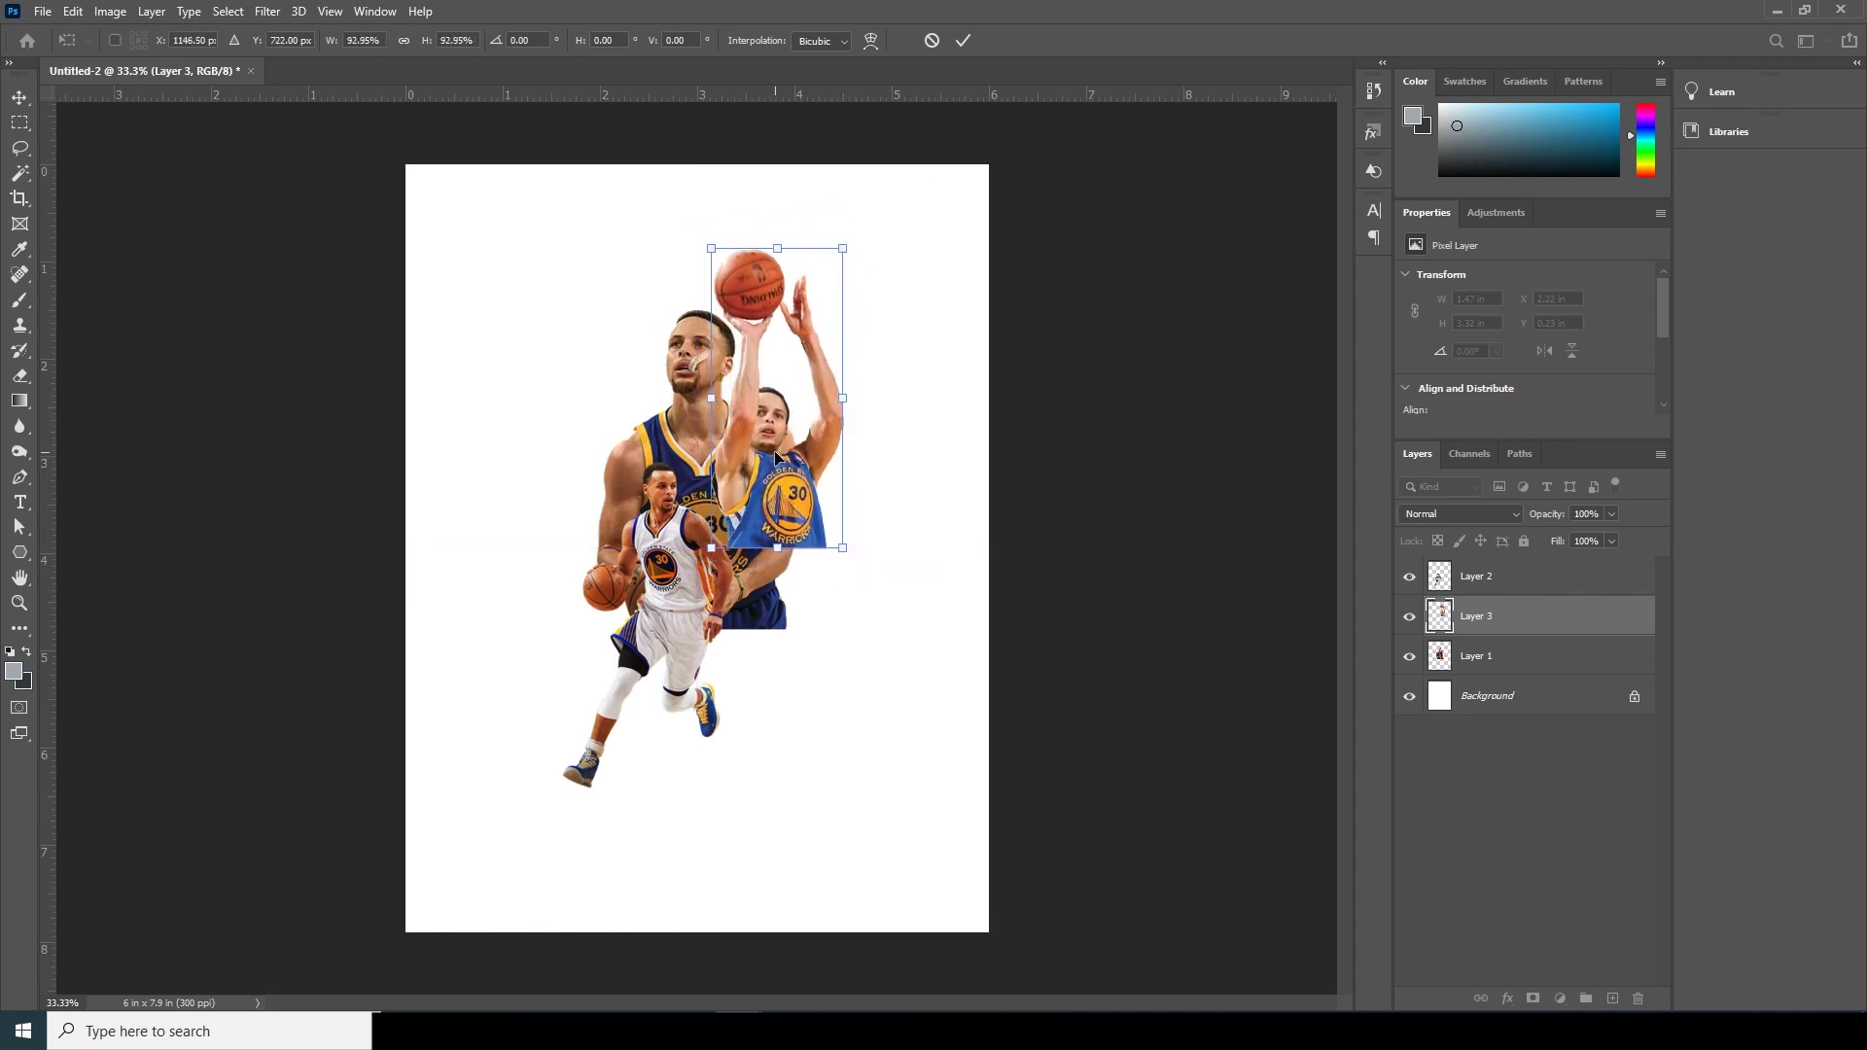
pyautogui.press('Return')
pyautogui.hotkey('ctrl', '-')
pyautogui.hotkey('ctrl', '-')
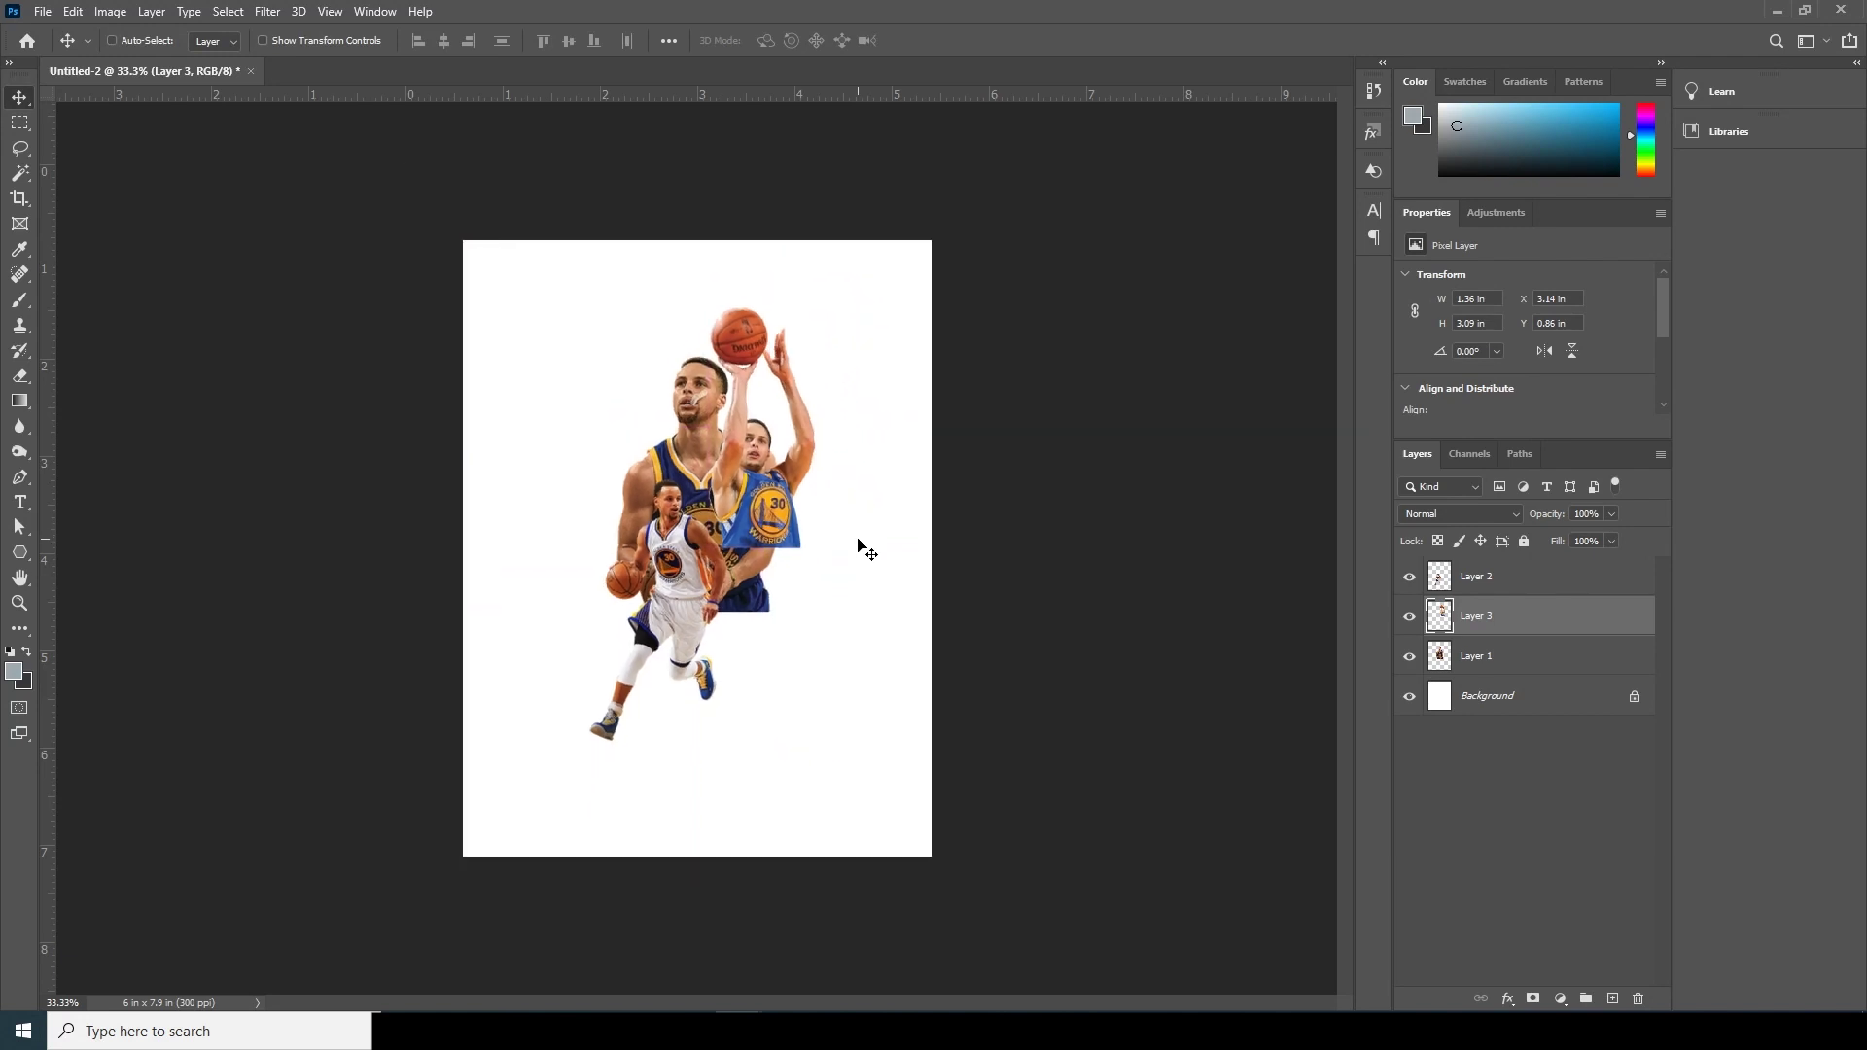
pyautogui.hotkey('ctrl', '+')
pyautogui.hotkey('ctrl', '+')
# Enlarge the large player on Layer 1 slightly and shift it a little left and down.
pyautogui.click(1427, 661)
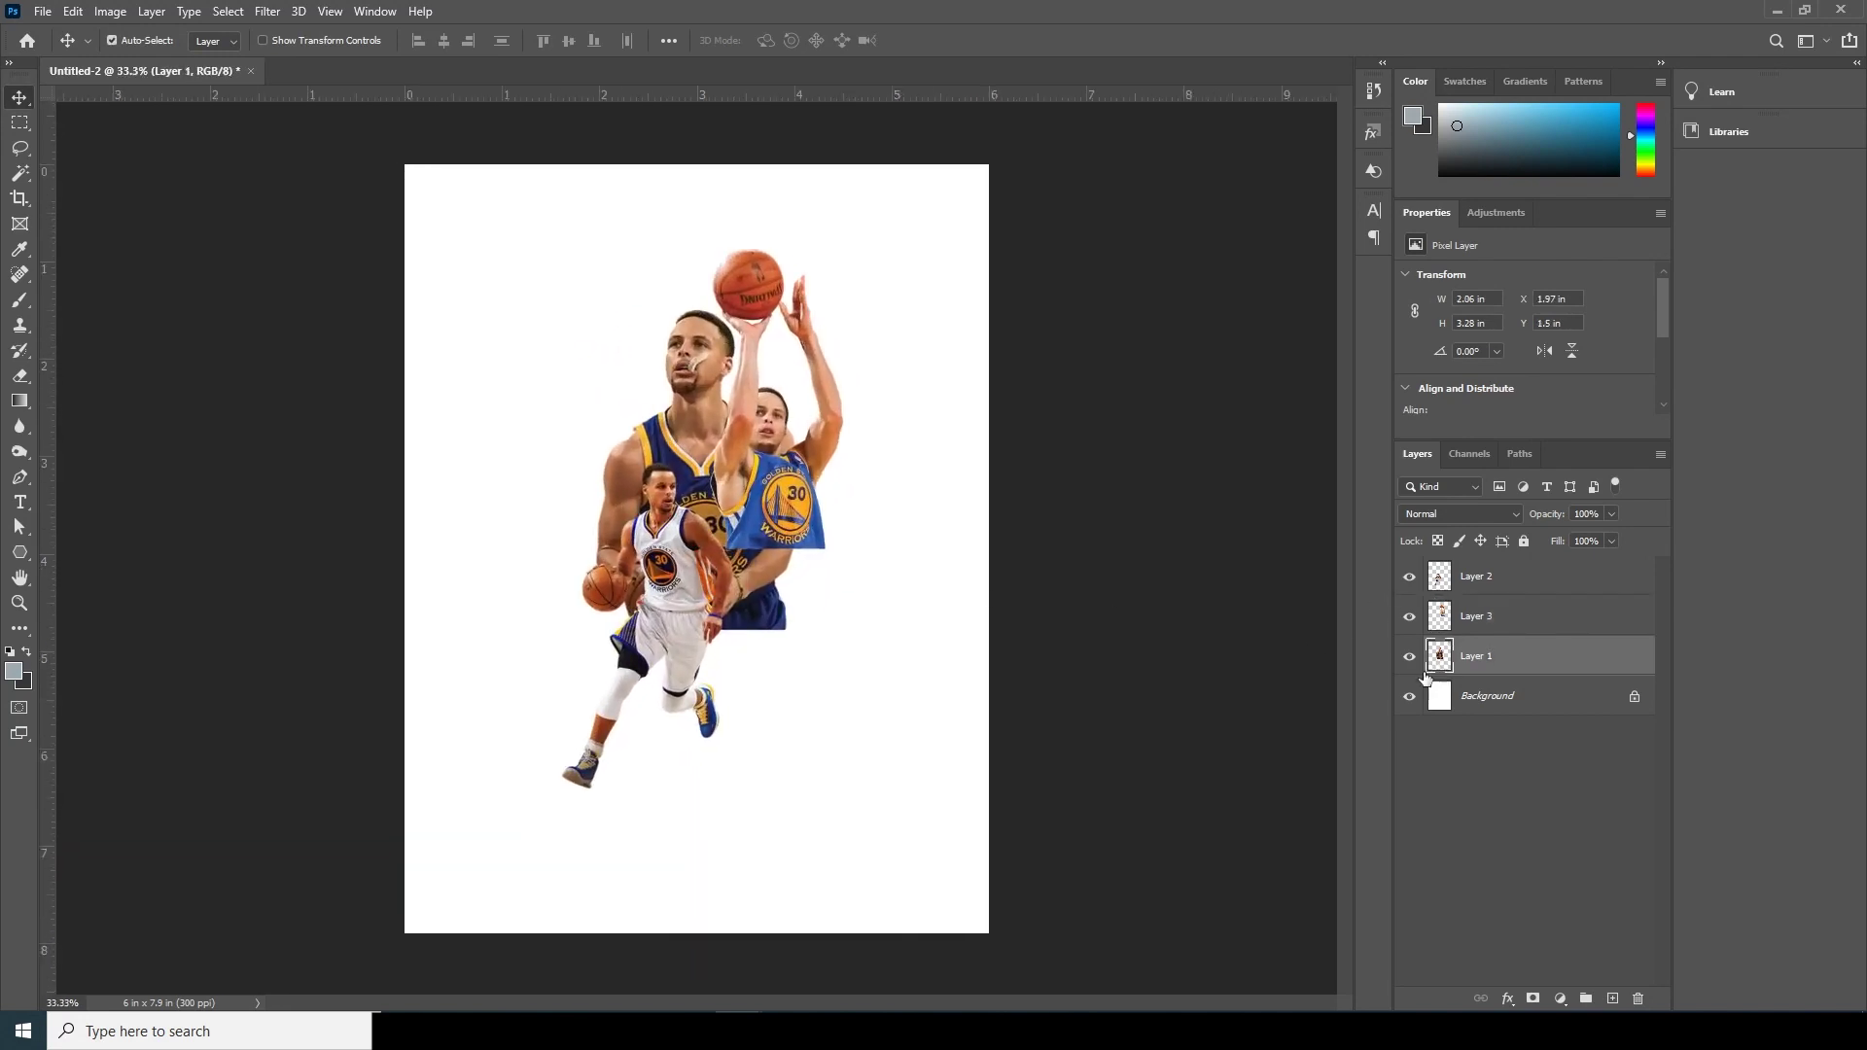
pyautogui.hotkey('ctrl', 't')
pyautogui.moveTo(797, 630); pyautogui.dragTo(805, 638)
pyautogui.moveTo(741, 582); pyautogui.dragTo(724, 593)
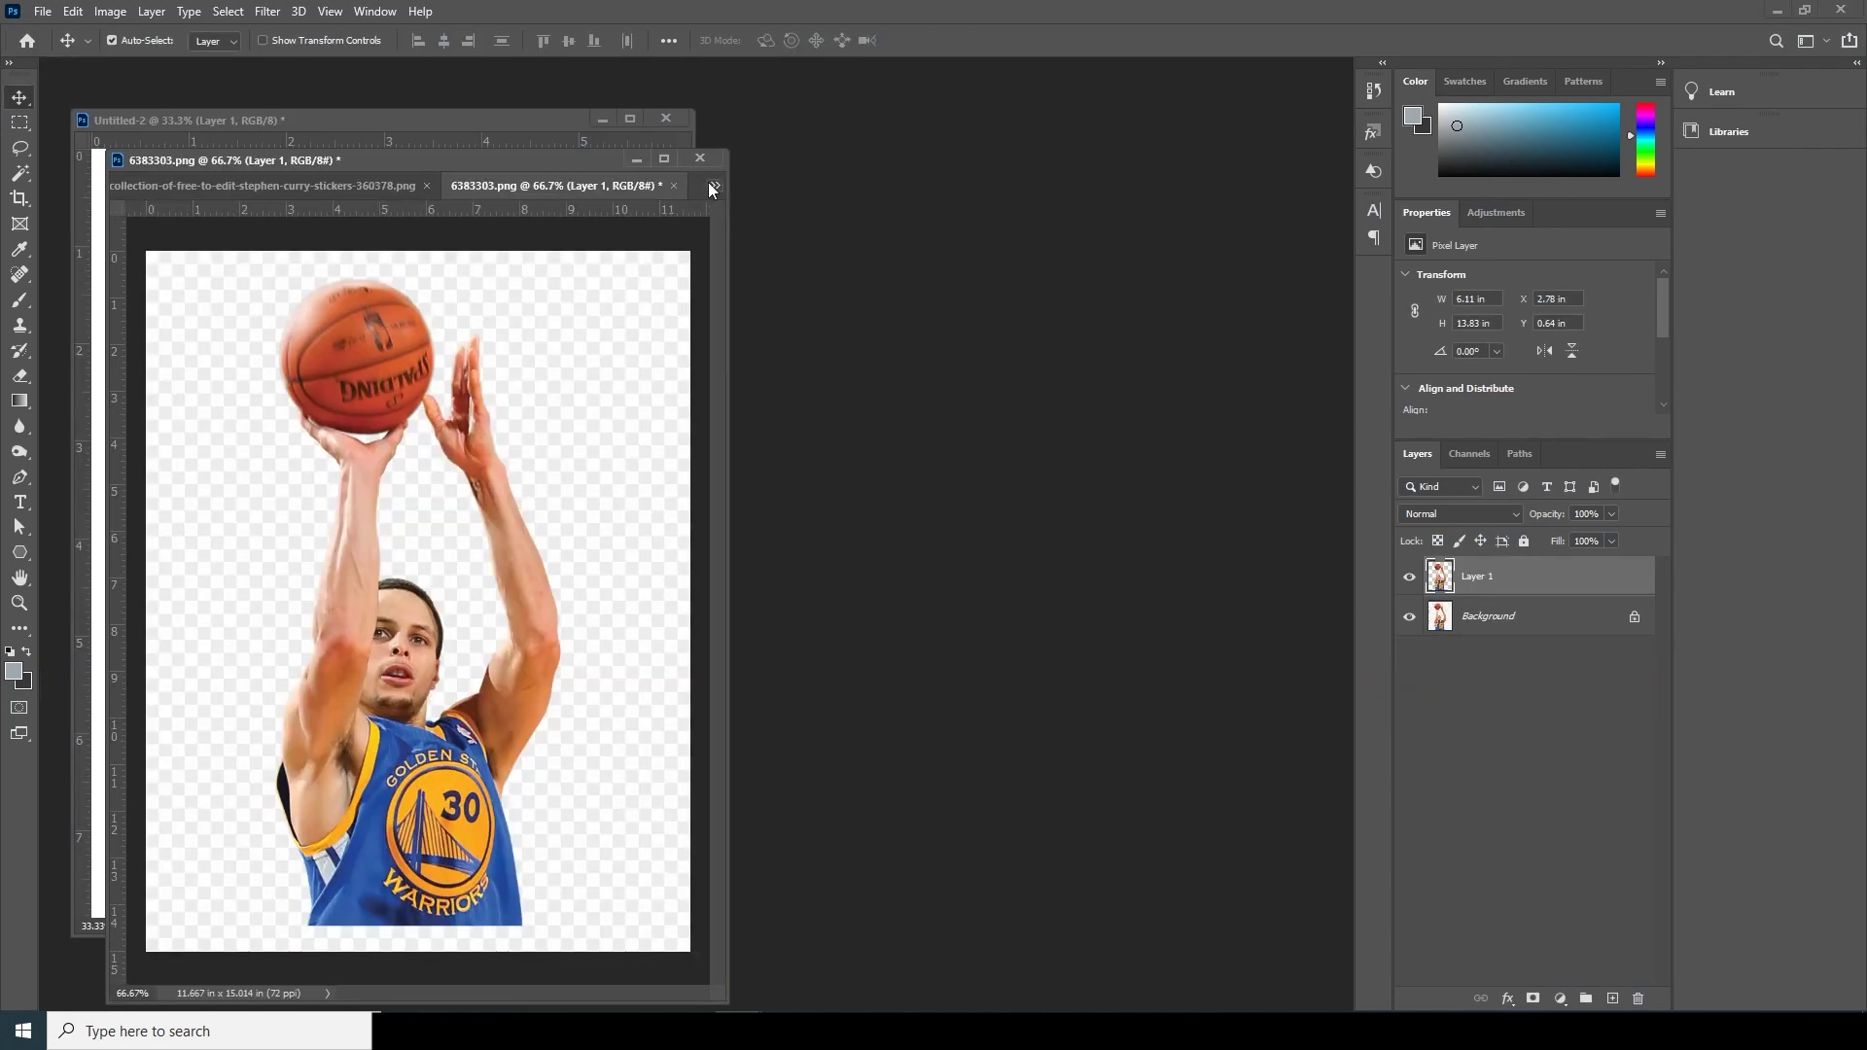
# Copy the cloud from cloud_PNG16.png into the poster document above Layer 1 and minimize the cloud image.
pyautogui.click(709, 185)
pyautogui.click(793, 271)
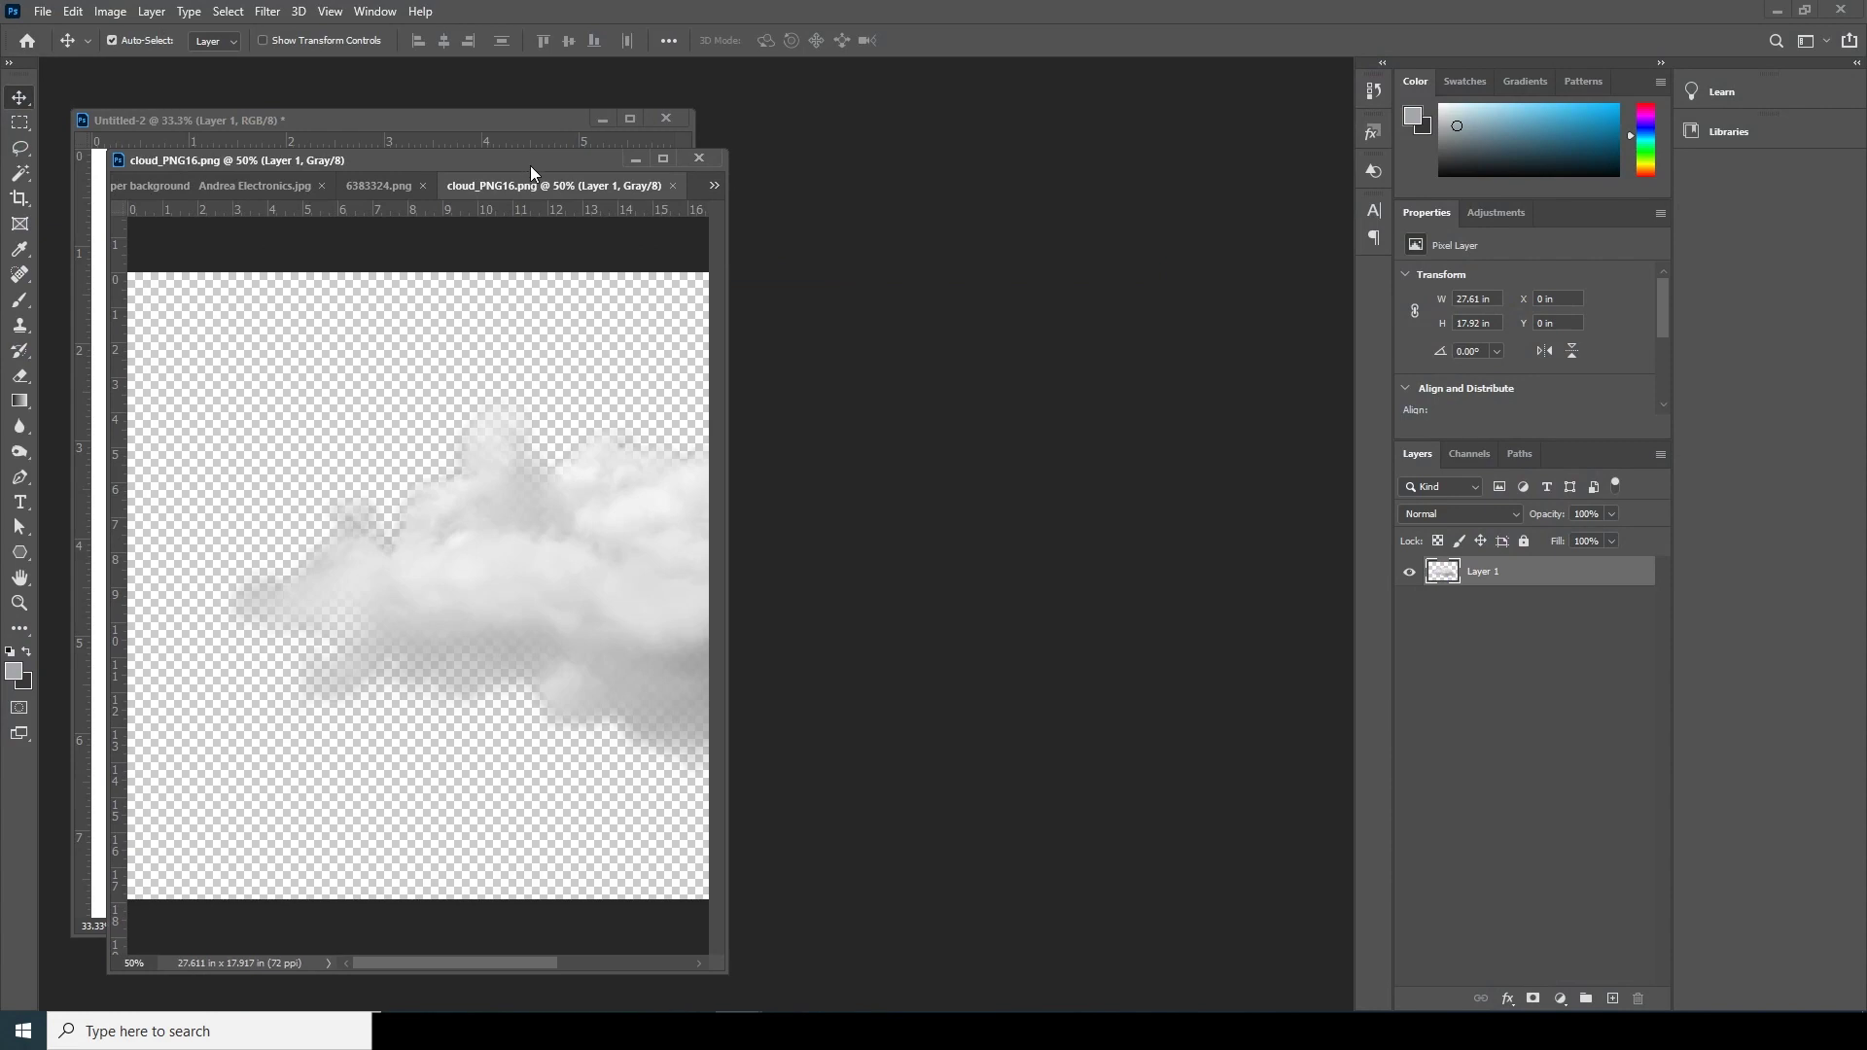
pyautogui.moveTo(533, 173); pyautogui.dragTo(1196, 324)
pyautogui.moveTo(1180, 551); pyautogui.dragTo(333, 522)
pyautogui.click(1296, 310)
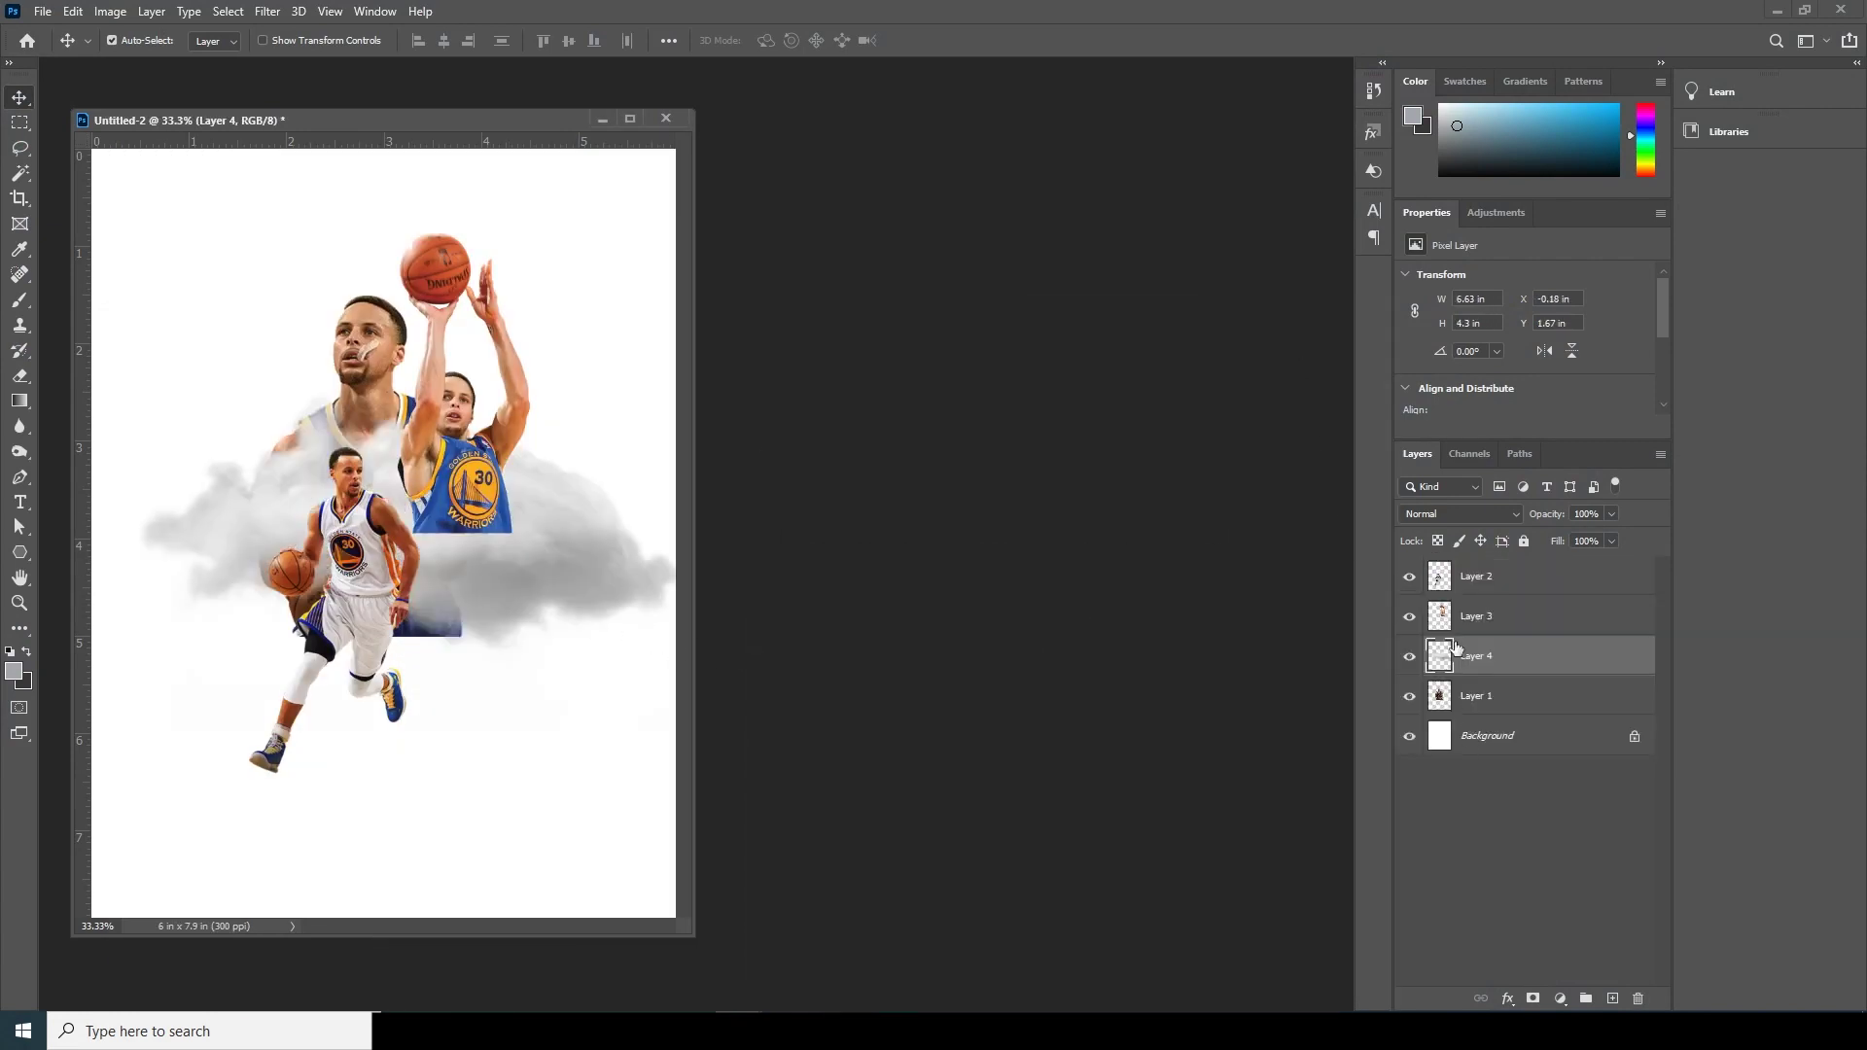
# Shrink the cloud on Layer 4, rotate it about -10°, and place it over the large player's waist.
pyautogui.moveTo(690, 935); pyautogui.dragTo(1131, 995)
pyautogui.hotkey('ctrl', 't')
pyautogui.moveTo(706, 613); pyautogui.dragTo(645, 696)
pyautogui.moveTo(875, 857); pyautogui.dragTo(664, 686)
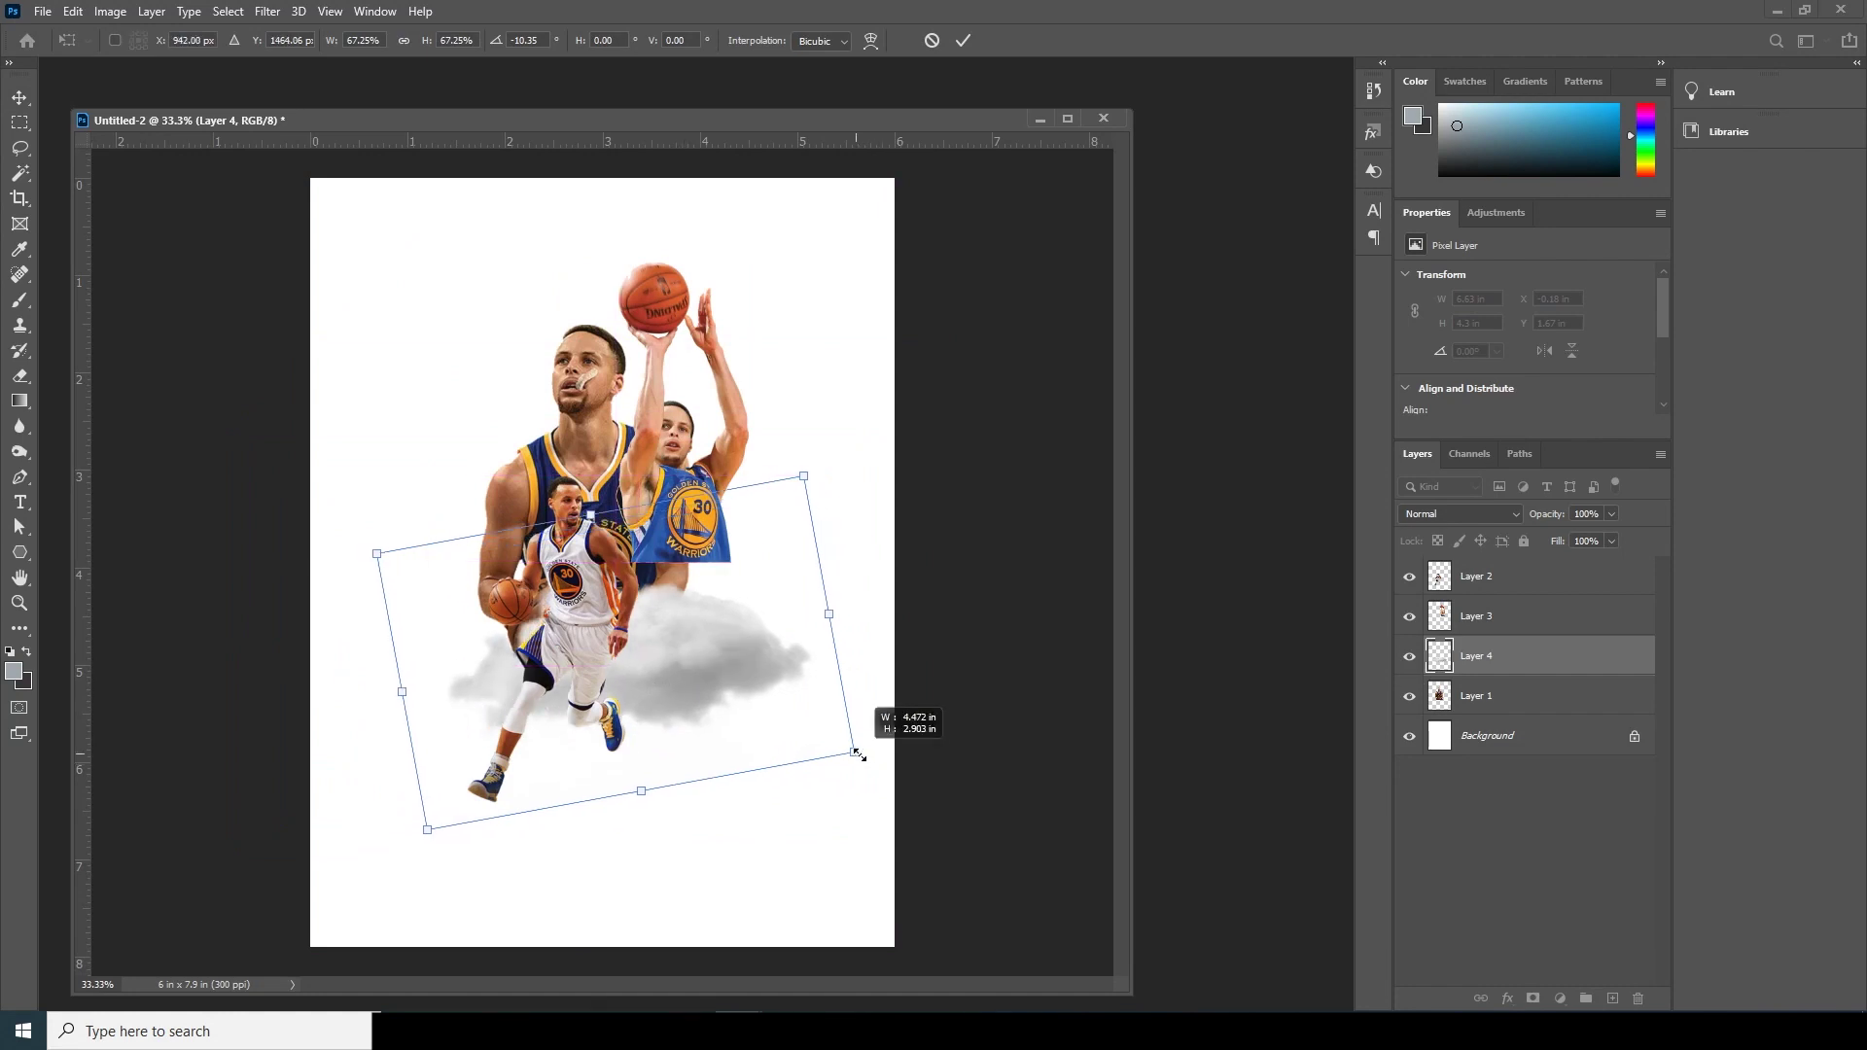
pyautogui.moveTo(857, 754); pyautogui.dragTo(877, 762)
pyautogui.press('Return')
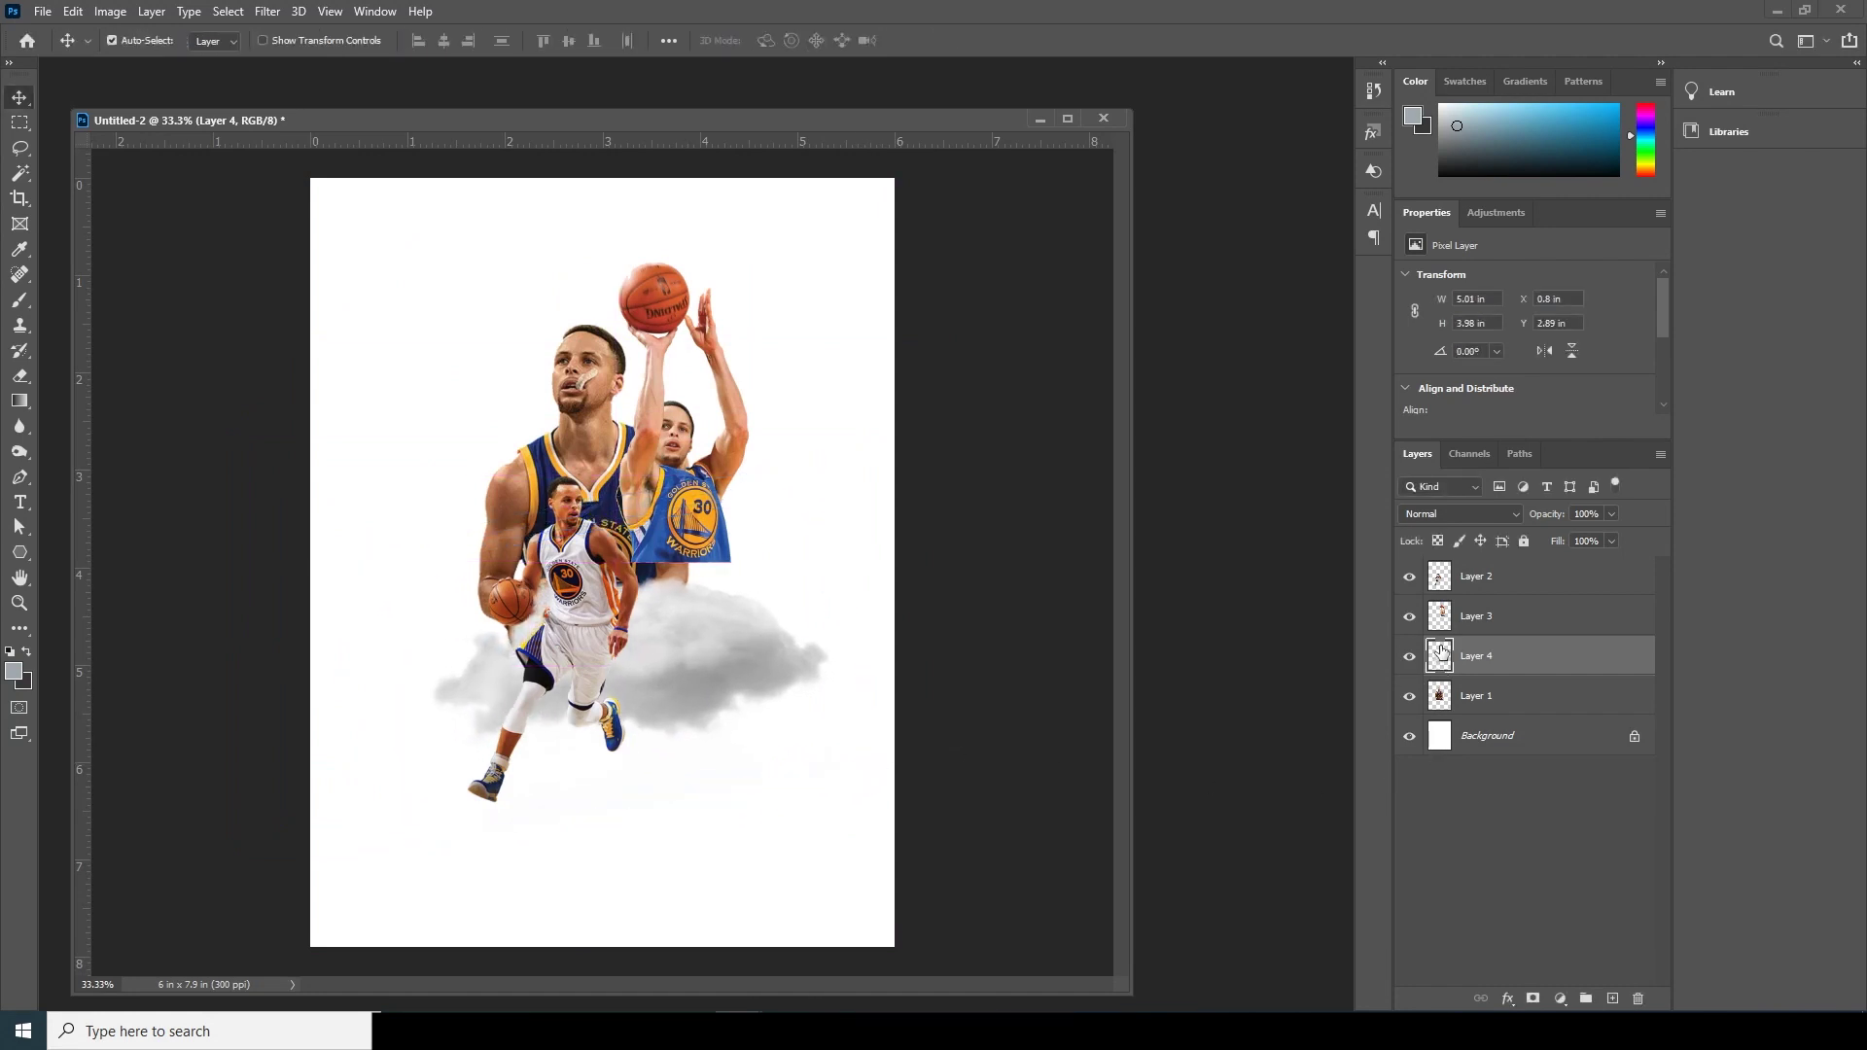
# Duplicate the cloud layer, shrink the copy to about 31% over the shooting player's jersey, and bring it above all other layers.
pyautogui.hotkey('ctrl', 'j')
pyautogui.hotkey('ctrl', 't')
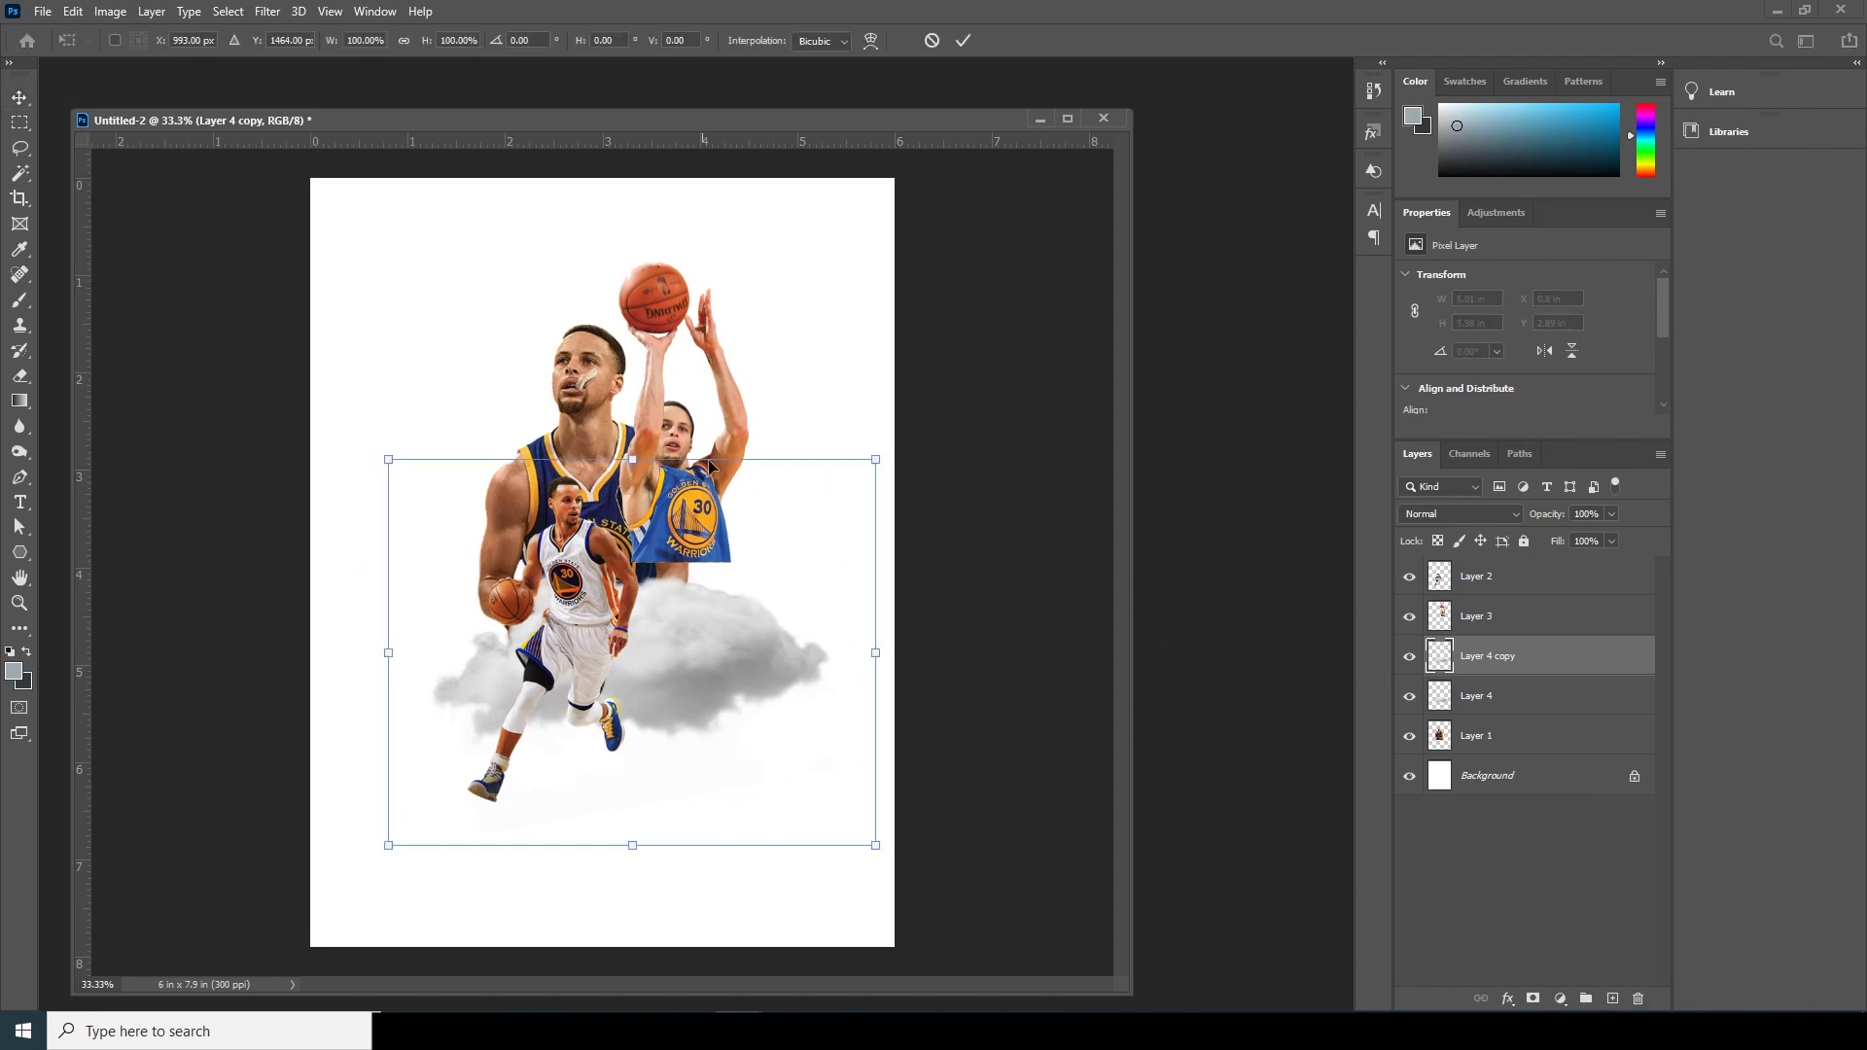
pyautogui.moveTo(875, 456); pyautogui.dragTo(539, 727)
pyautogui.moveTo(520, 836); pyautogui.dragTo(735, 587)
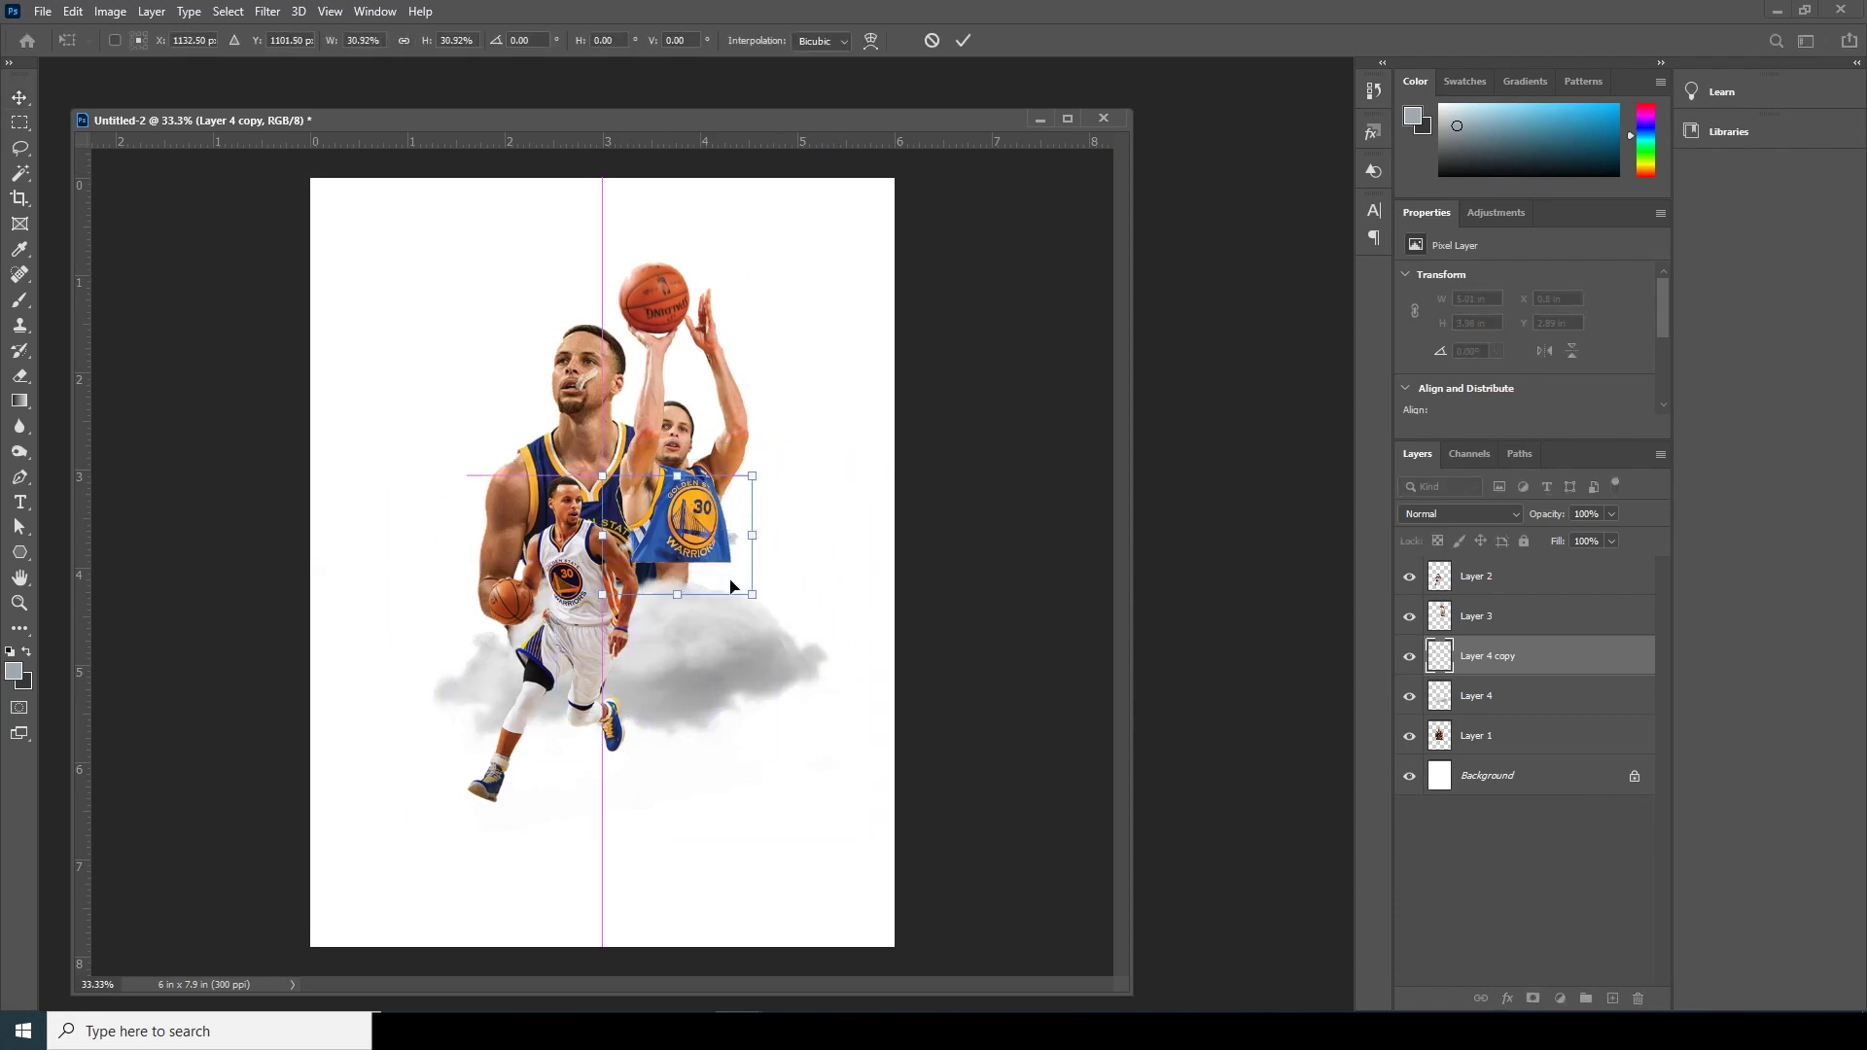
pyautogui.press('Return')
pyautogui.moveTo(1478, 671); pyautogui.dragTo(1476, 572)
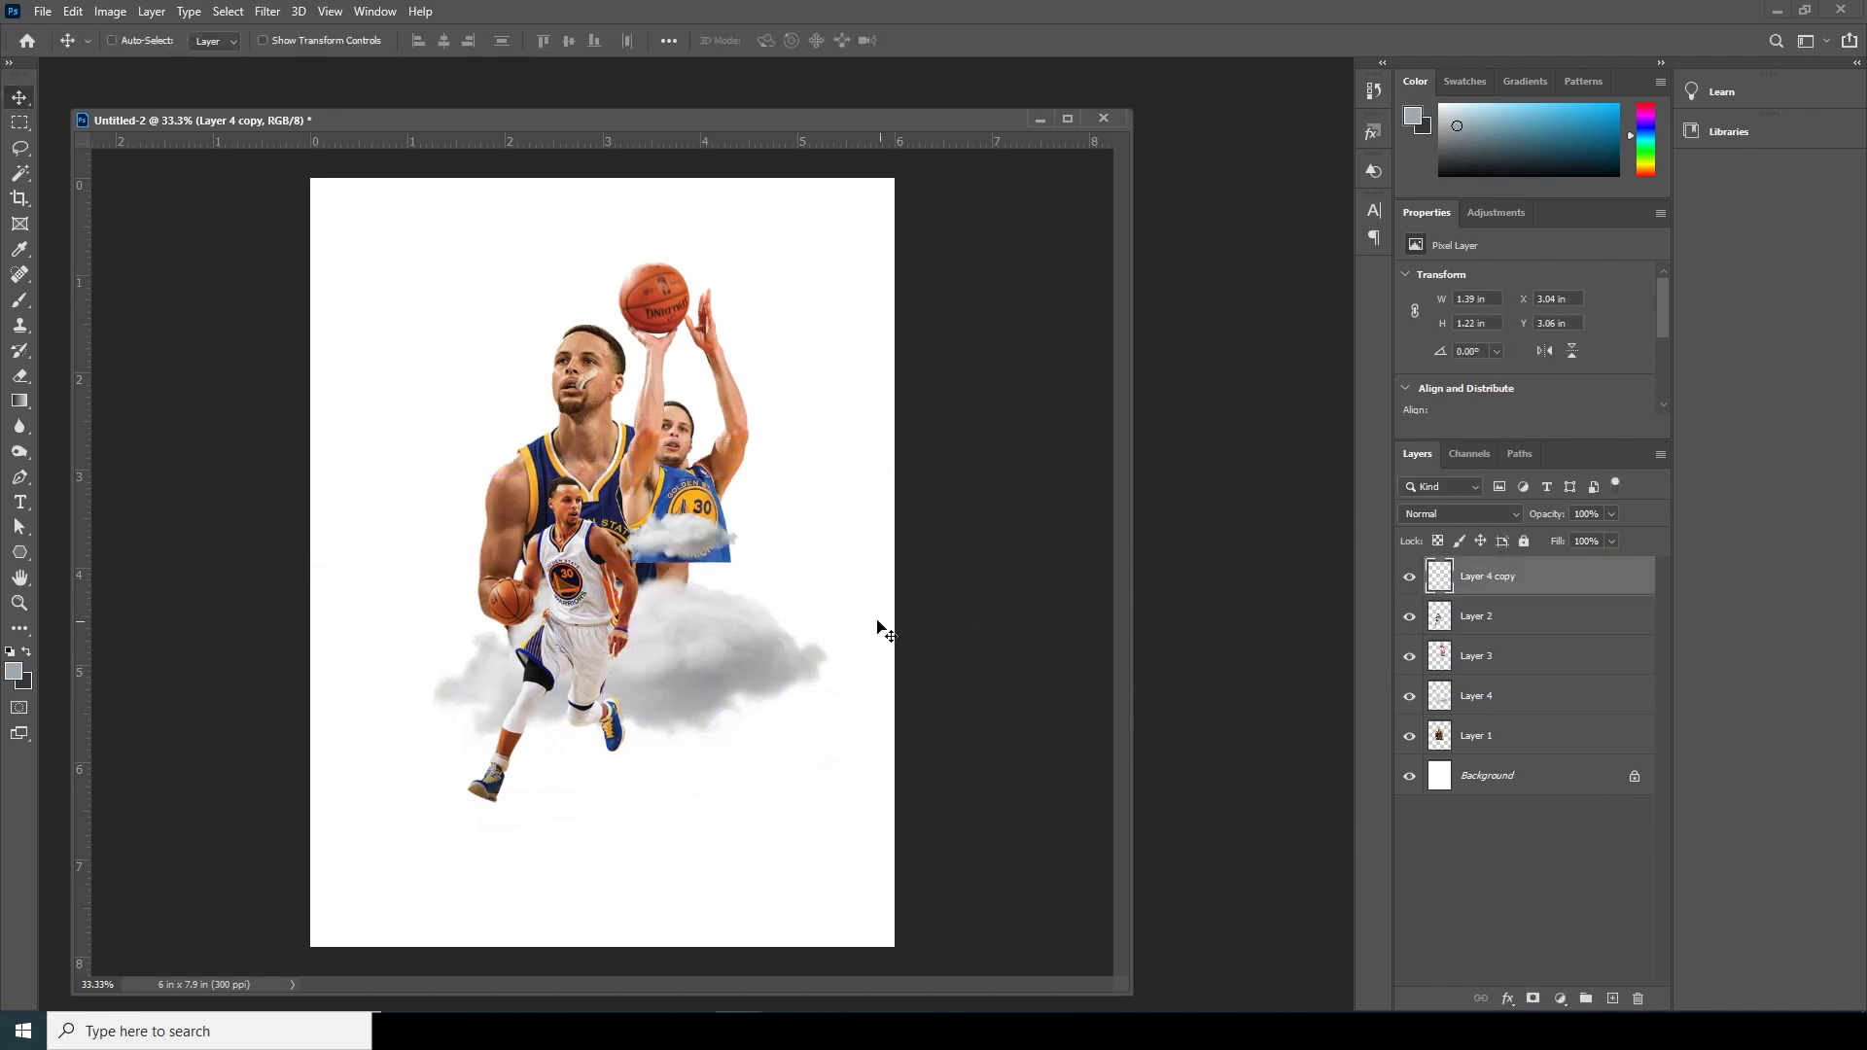
# Scale the cloud copy to about 184%, rotate it about 170°, and cover the shooting player's lower jersey edge.
pyautogui.hotkey('ctrl', 't')
pyautogui.moveTo(742, 593); pyautogui.dragTo(825, 681)
pyautogui.moveTo(848, 548); pyautogui.dragTo(660, 618)
pyautogui.moveTo(847, 708); pyautogui.dragTo(869, 707)
pyautogui.moveTo(778, 616); pyautogui.dragTo(775, 603)
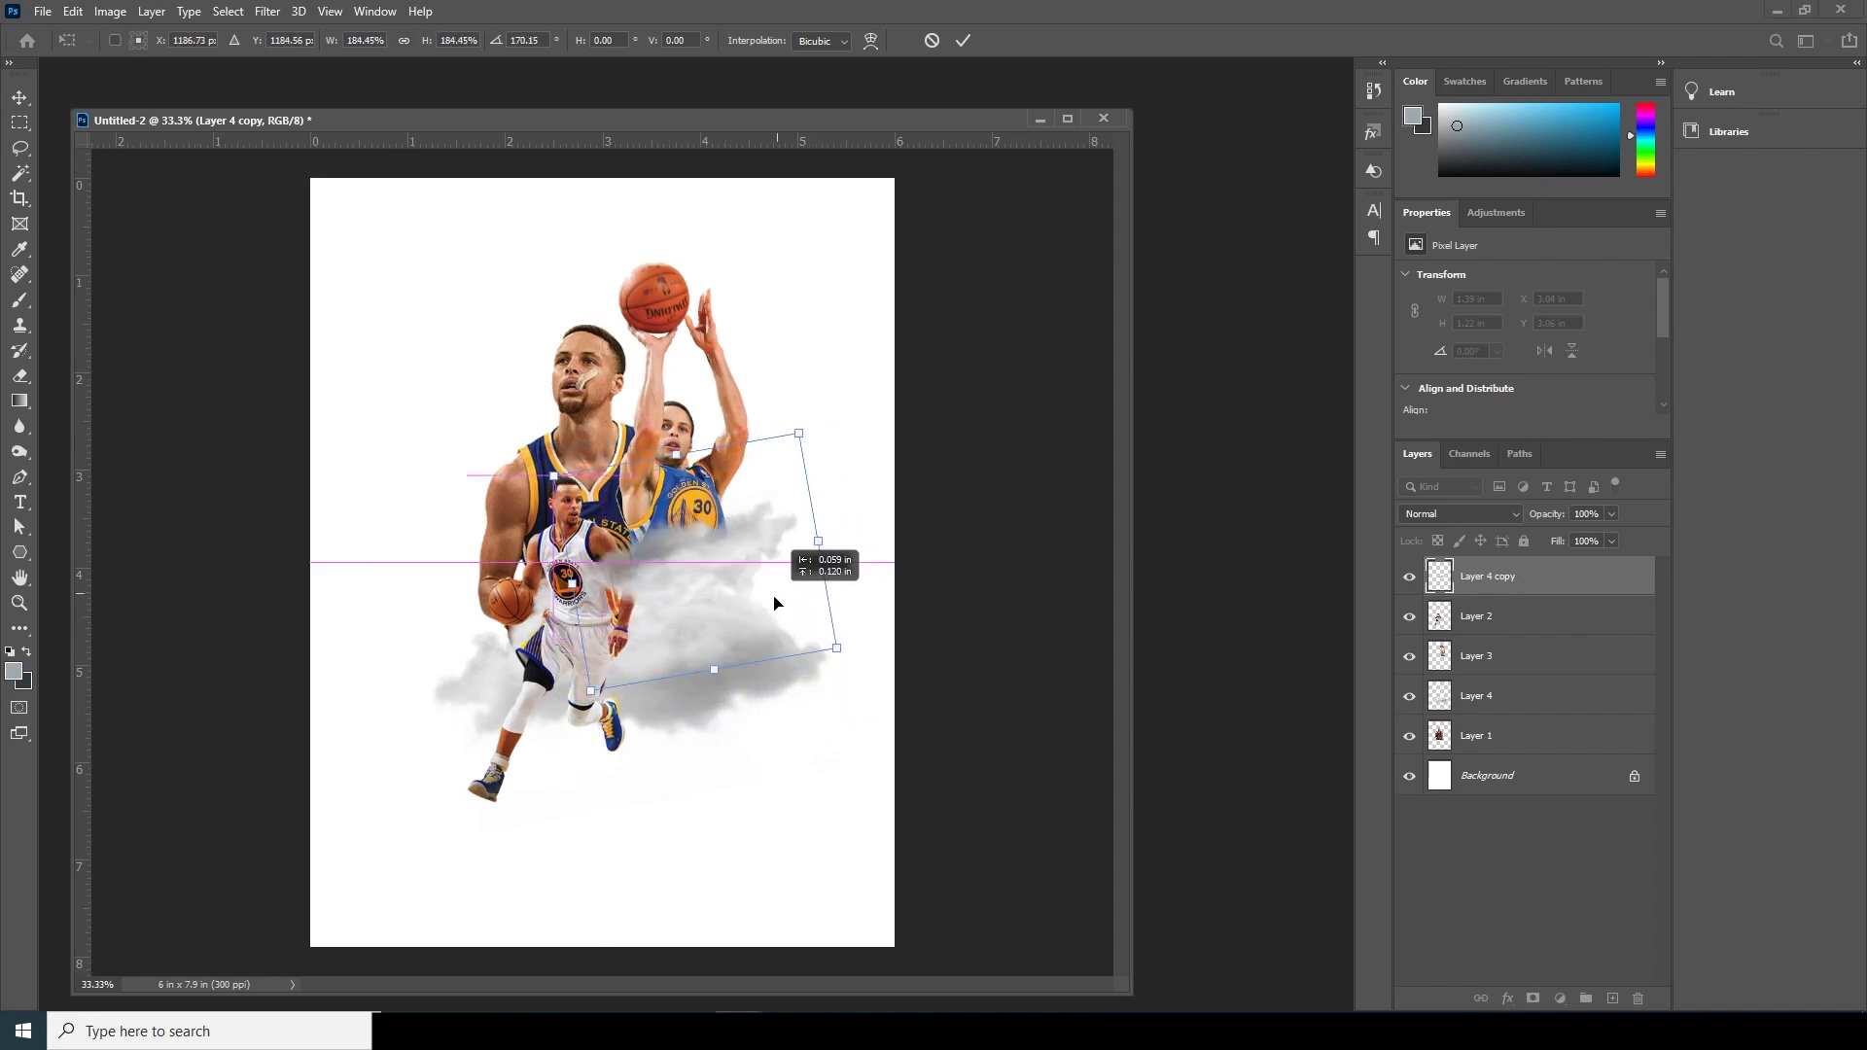
pyautogui.press('Return')
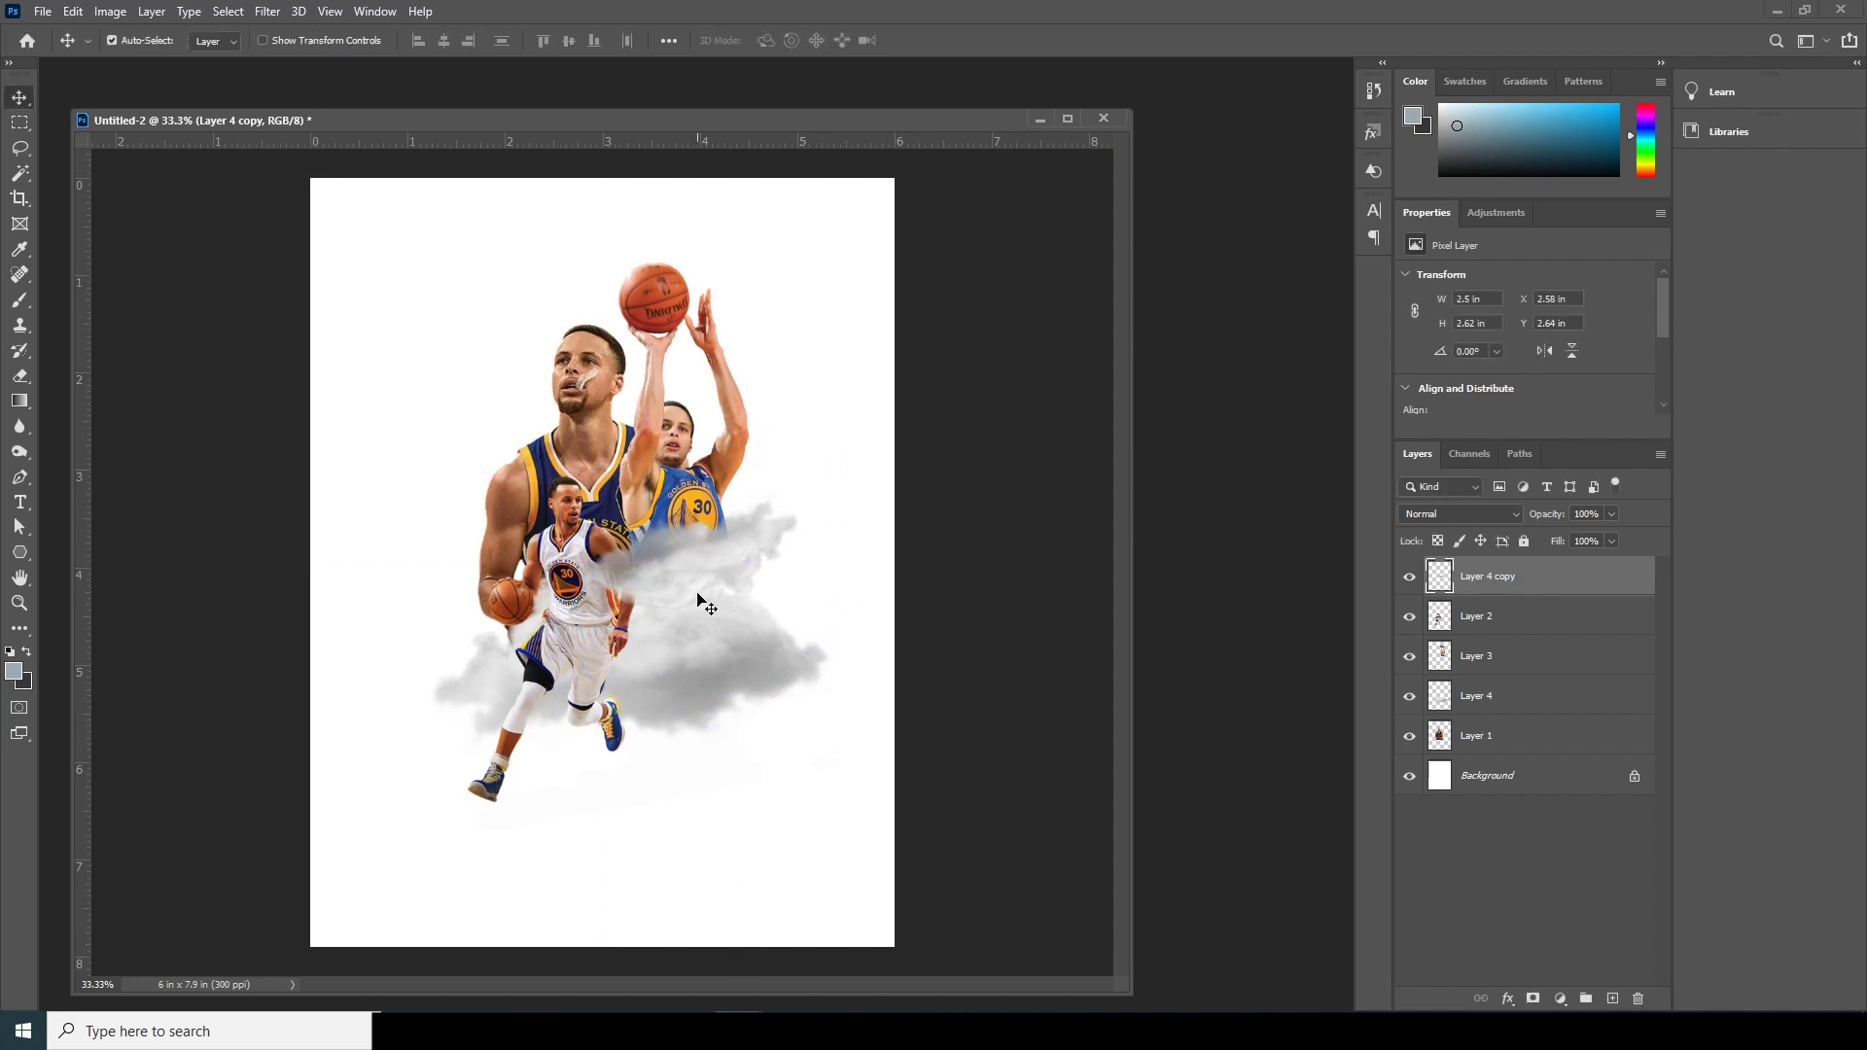
# Scale the original cloud on Layer 4 to about 63%, rotate it about -9°, and place it behind the running player's legs.
pyautogui.click(702, 678)
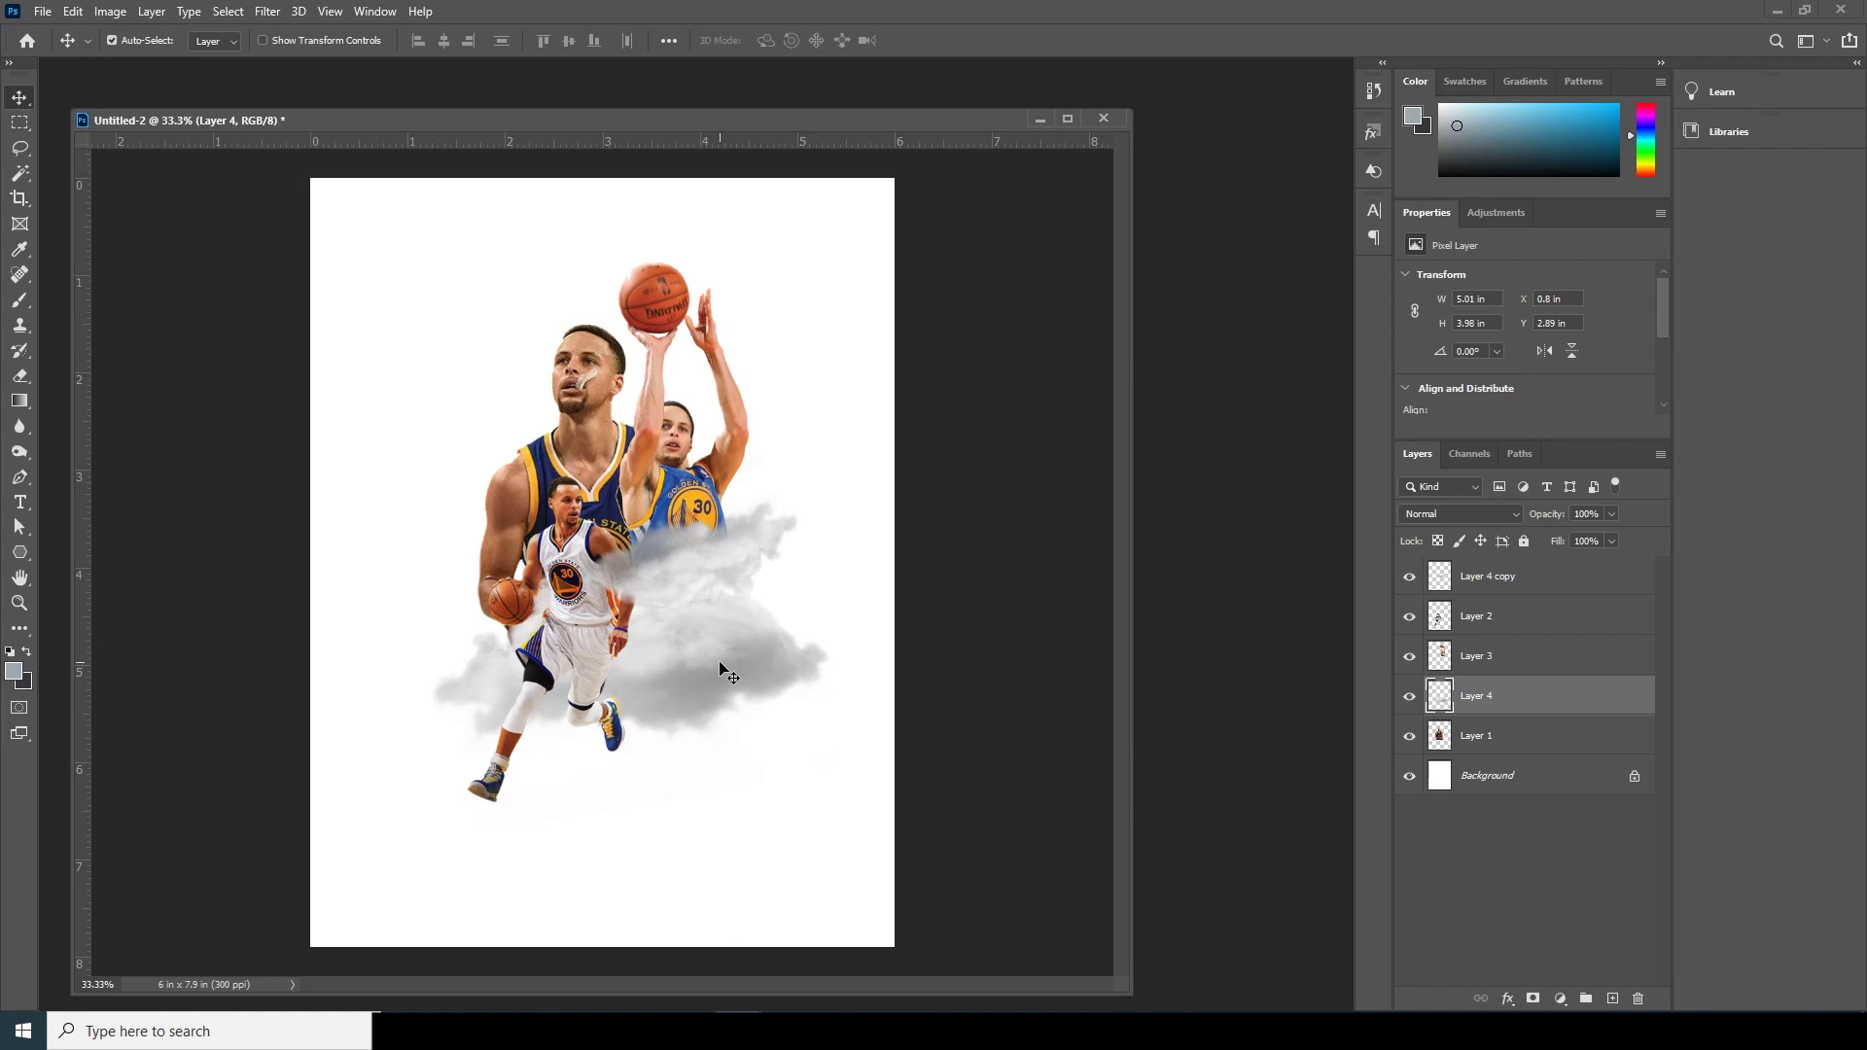
pyautogui.hotkey('ctrl', 't')
pyautogui.moveTo(874, 840); pyautogui.dragTo(709, 709)
pyautogui.moveTo(616, 633); pyautogui.dragTo(581, 731)
pyautogui.moveTo(702, 808); pyautogui.dragTo(762, 796)
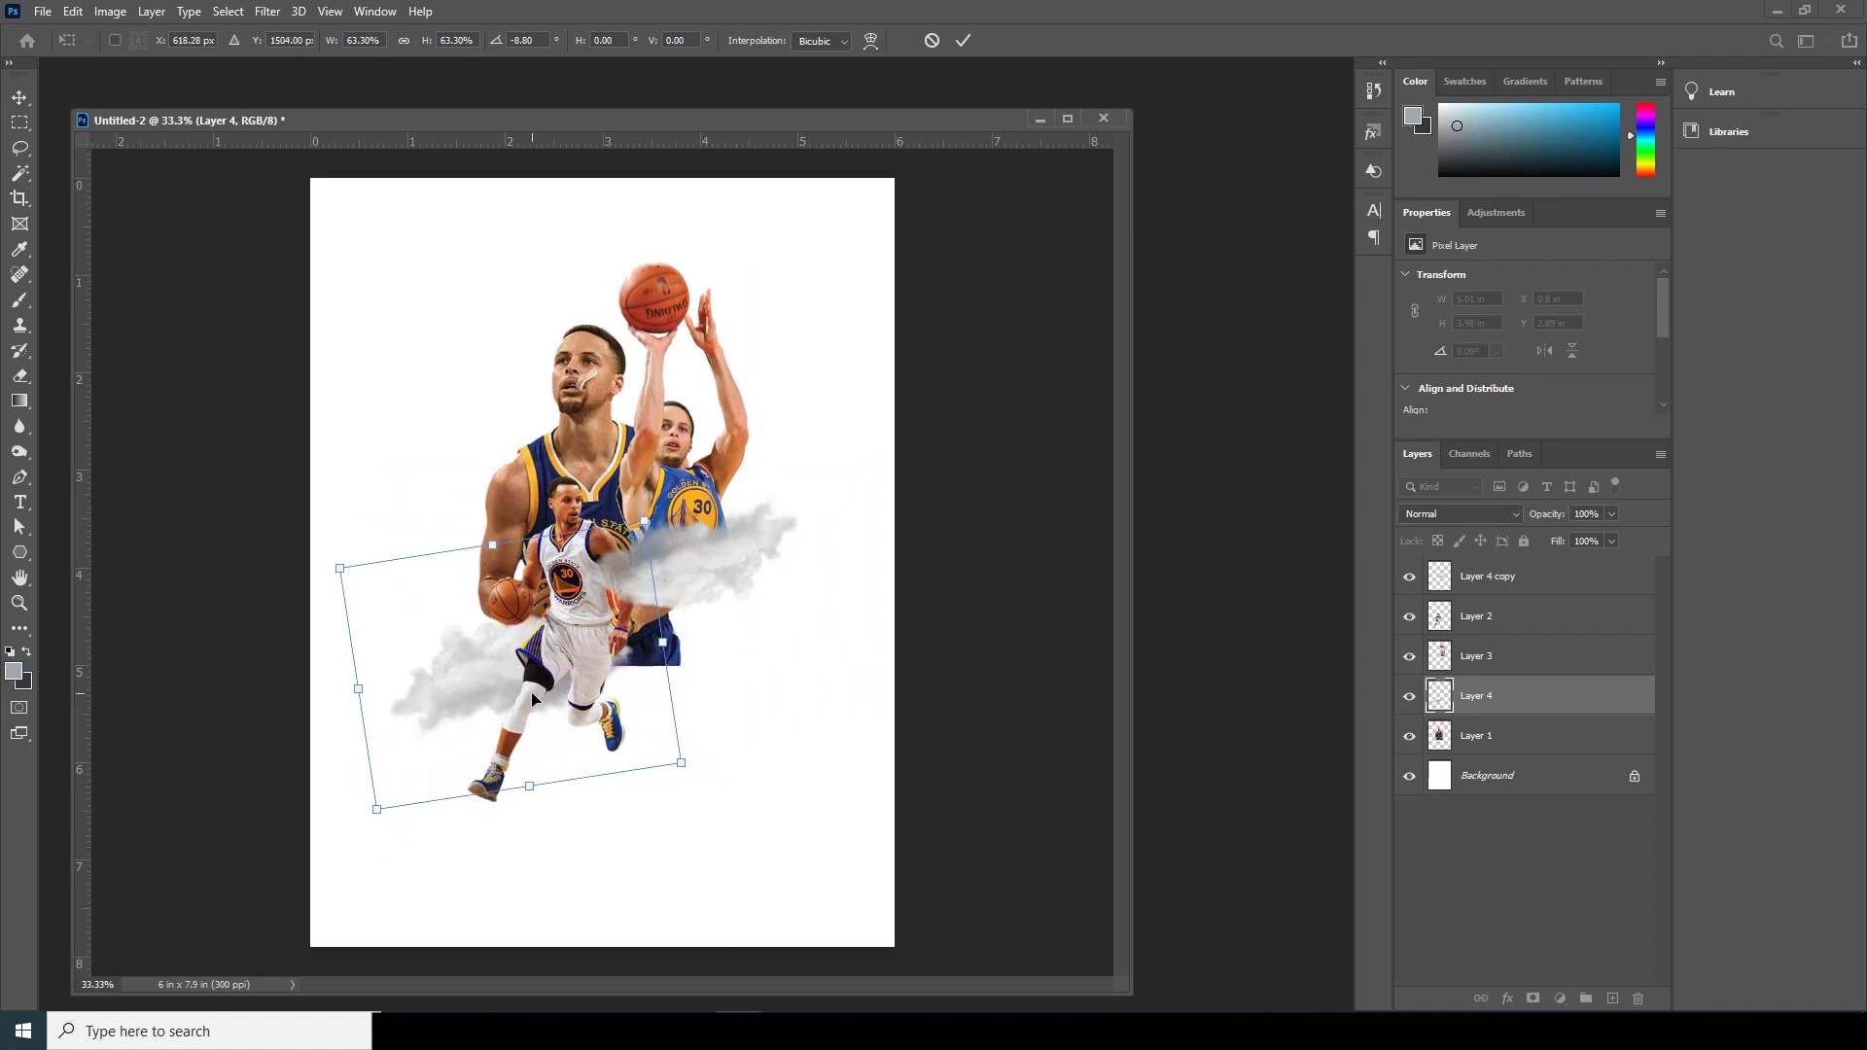
pyautogui.press('Return')
# Enlarge the shooting player on Layer 3 and lower it toward the cloud copy.
pyautogui.click(698, 499)
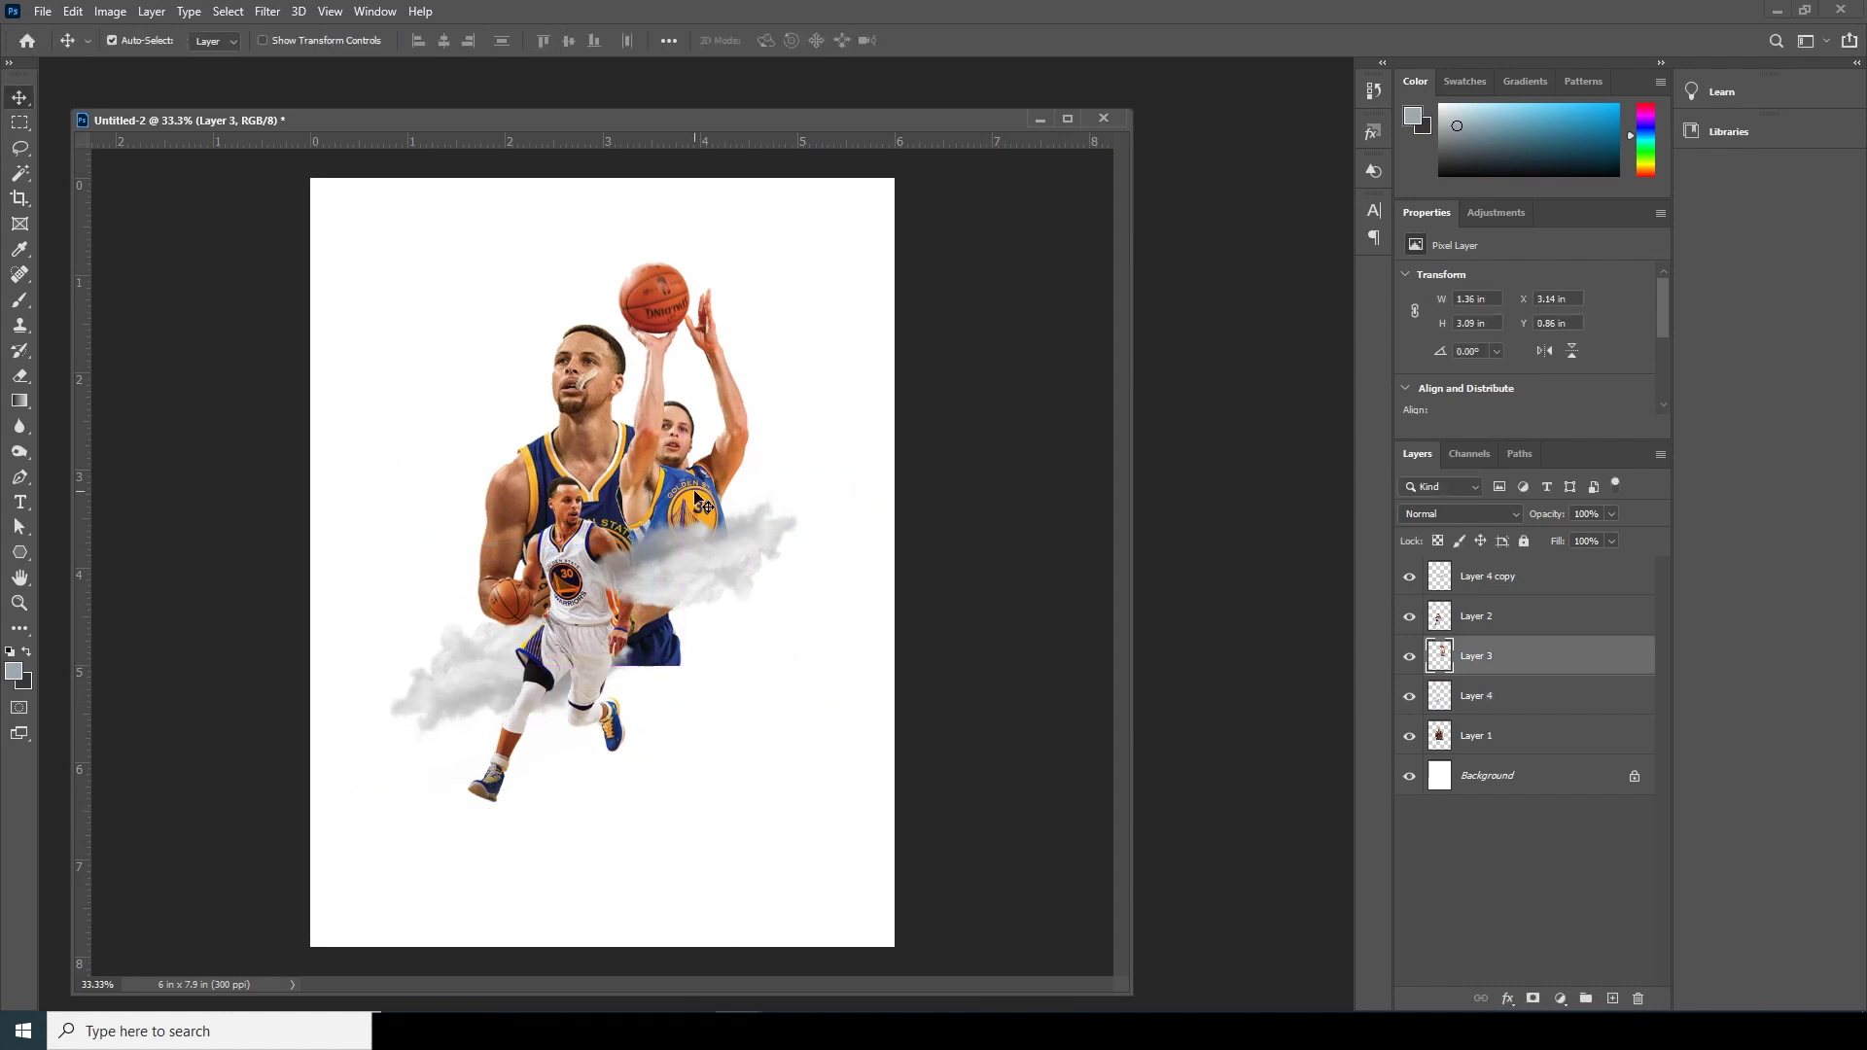
pyautogui.hotkey('ctrl', 't')
pyautogui.moveTo(725, 528); pyautogui.dragTo(710, 662)
pyautogui.press('Return')
# Reposition and rescale the cloud copy so it covers the cut-off bottom of the shooting player's jersey.
pyautogui.click(1483, 577)
pyautogui.hotkey('ctrl', 't')
pyautogui.moveTo(796, 788); pyautogui.dragTo(803, 795)
pyautogui.moveTo(829, 664); pyautogui.dragTo(827, 687)
pyautogui.moveTo(716, 643)
pyautogui.mouseDown()
pyautogui.moveTo(740, 642)
pyautogui.moveTo(723, 648)
pyautogui.mouseUp()
pyautogui.moveTo(845, 762); pyautogui.dragTo(715, 720)
pyautogui.press('Return')
# Move the cloud copy layer below Layer 2, then nudge and slightly shrink the cloud.
pyautogui.moveTo(1469, 583); pyautogui.dragTo(1468, 633)
pyautogui.moveTo(708, 641); pyautogui.dragTo(711, 639)
pyautogui.hotkey('ctrl', 't')
pyautogui.moveTo(819, 780); pyautogui.dragTo(791, 760)
pyautogui.press('Return')
# Scale the running player on Layer 2 to about 113% and shift it slightly right and down.
pyautogui.click(1436, 582)
pyautogui.click(1409, 577)
pyautogui.click(1409, 577)
pyautogui.hotkey('ctrl', 't')
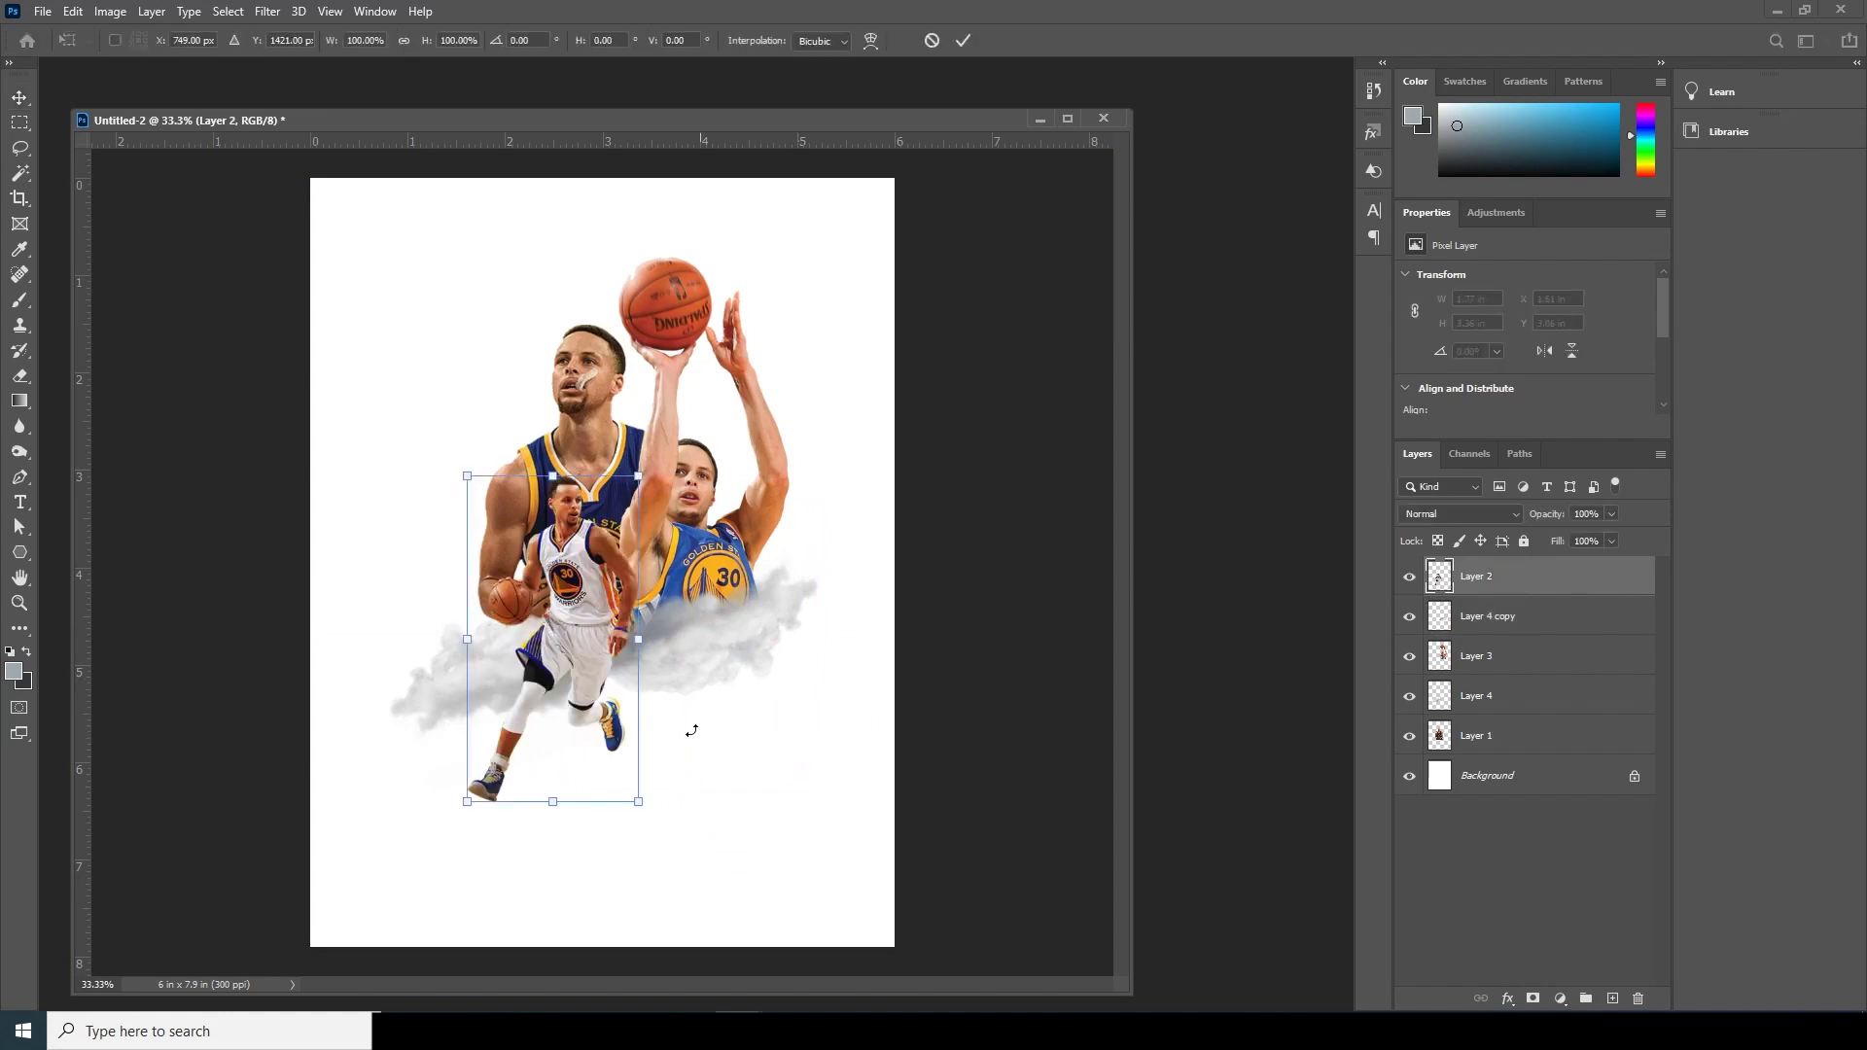
pyautogui.moveTo(626, 803); pyautogui.dragTo(627, 823)
pyautogui.moveTo(617, 739); pyautogui.dragTo(637, 762)
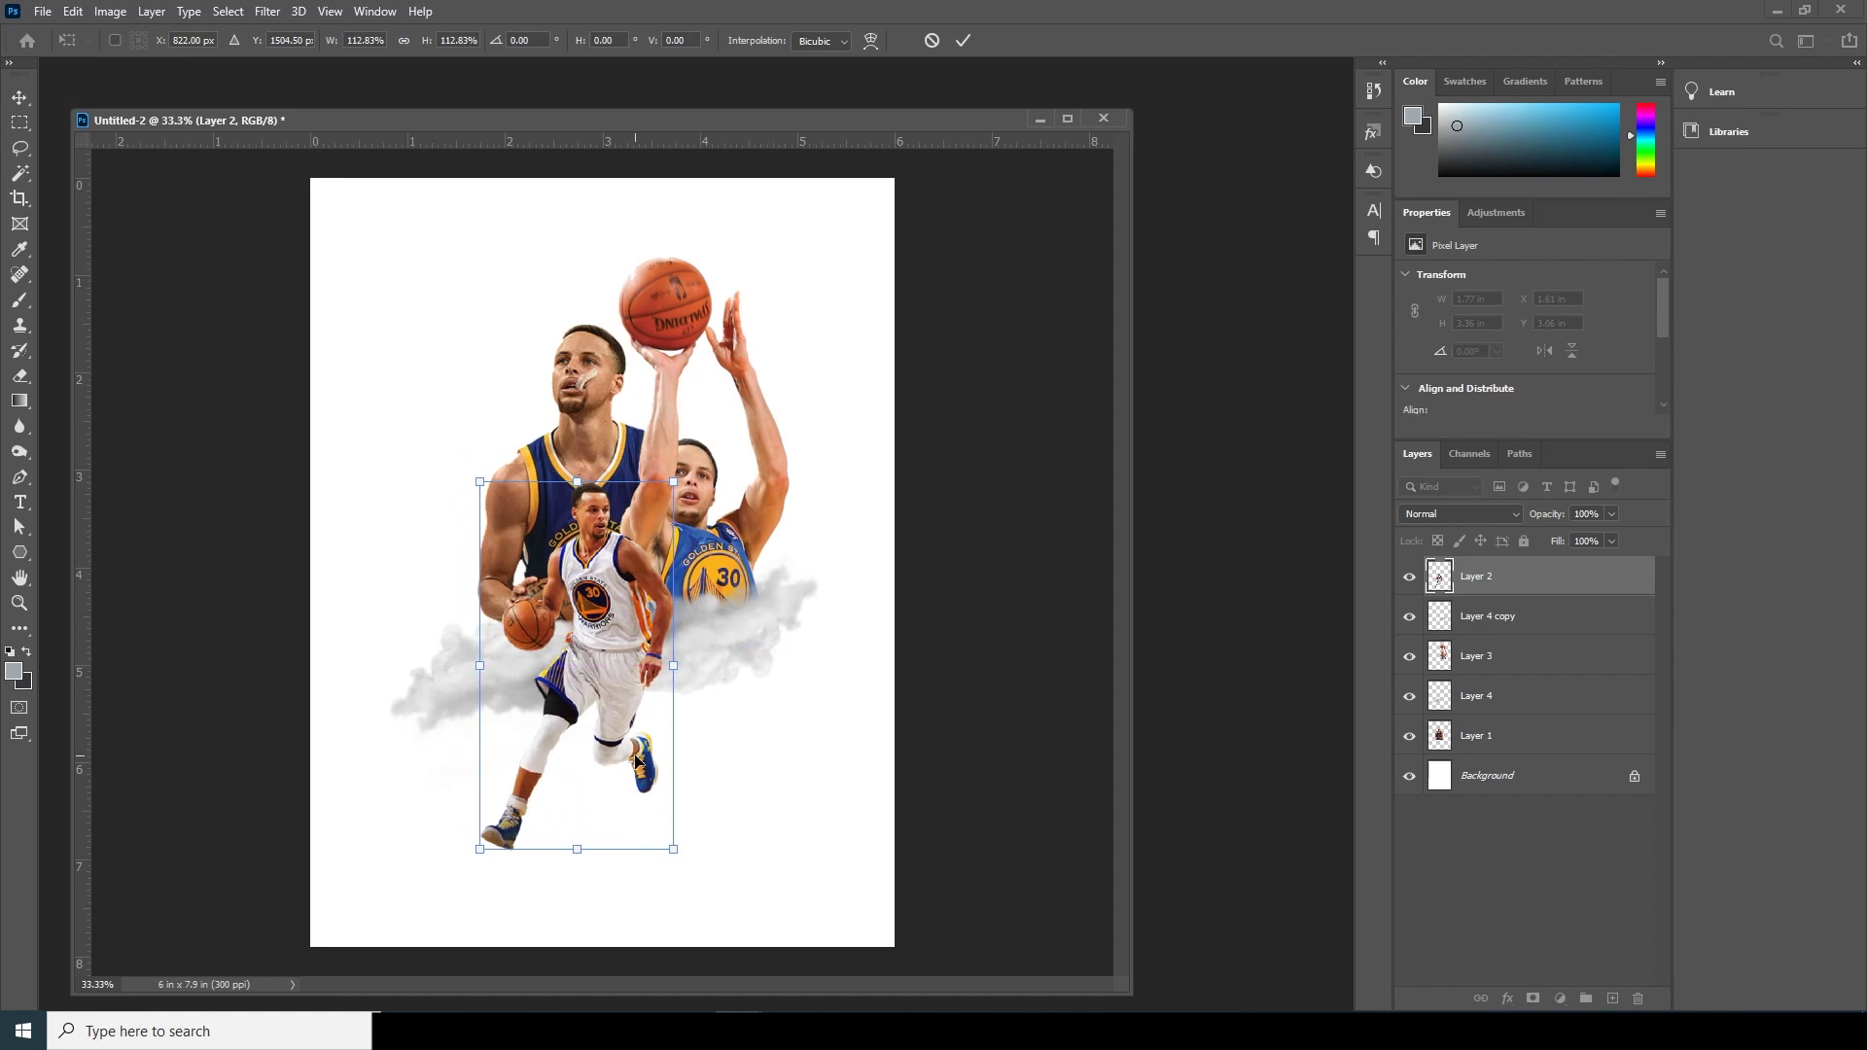
pyautogui.press('Return')
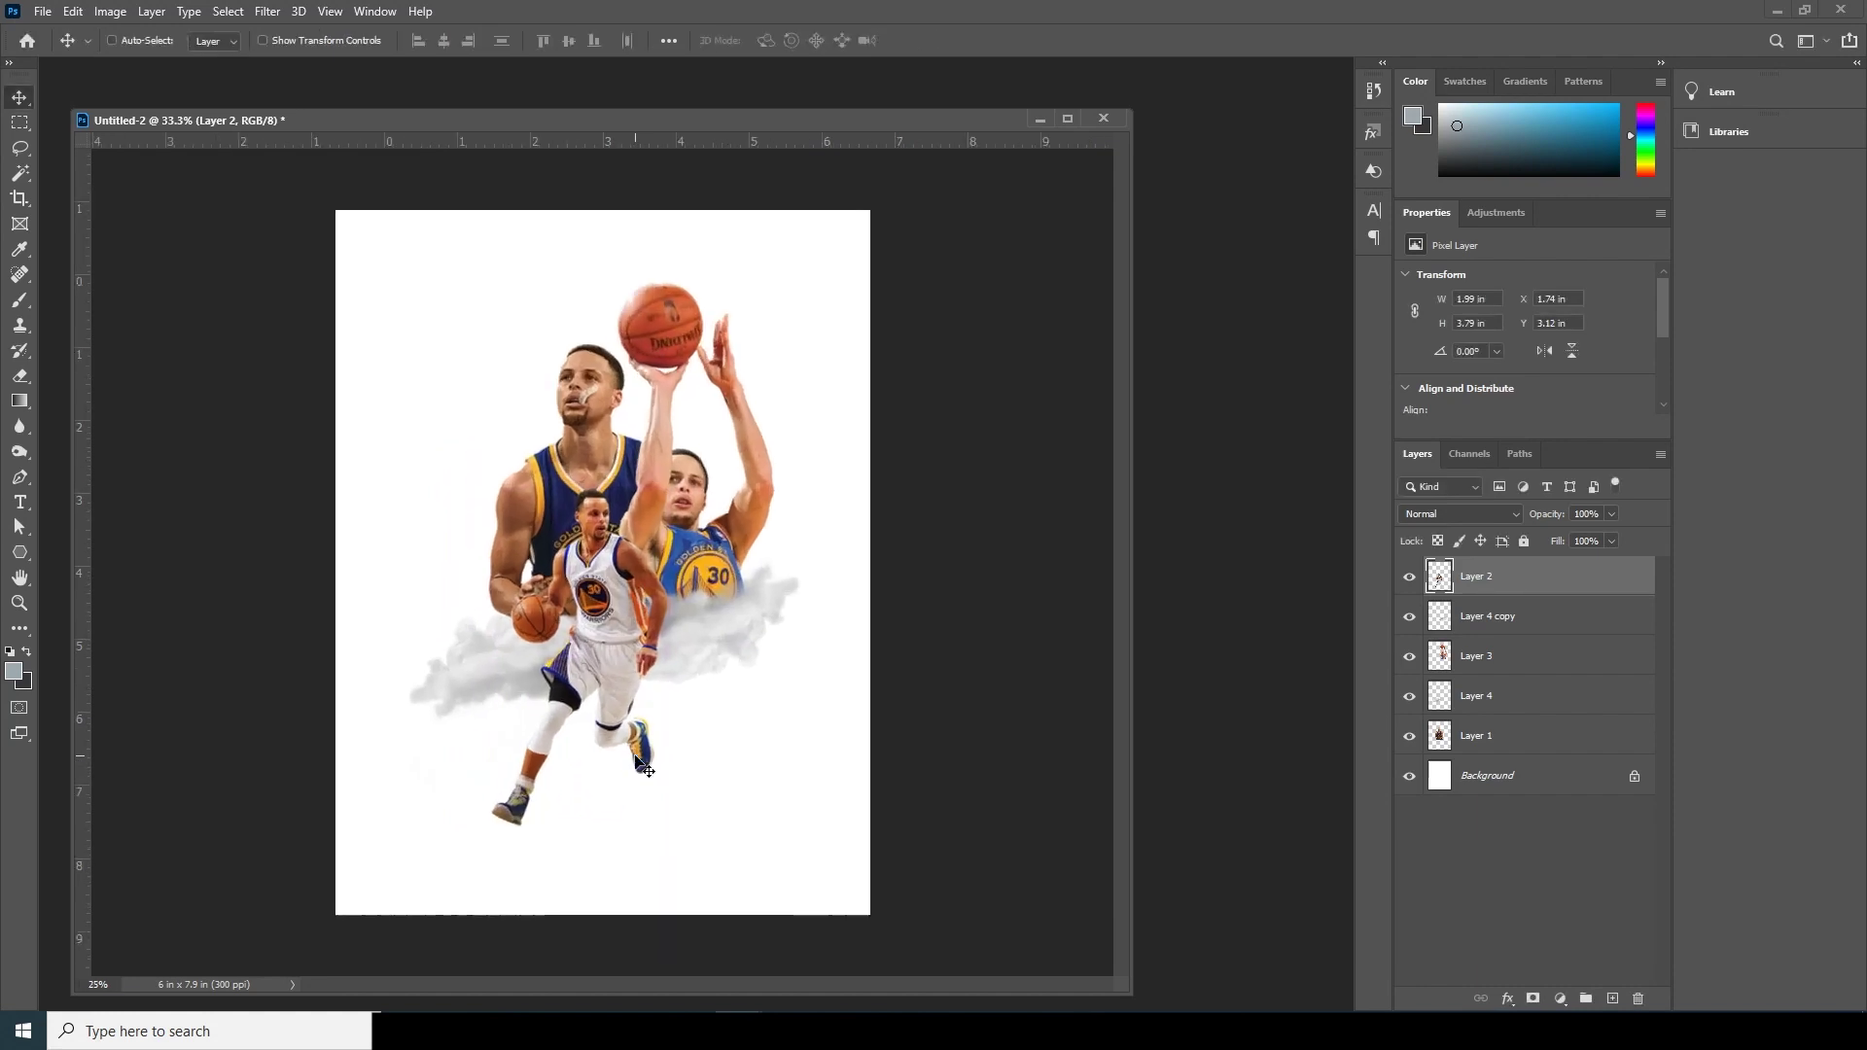
pyautogui.hotkey('ctrl', '-')
pyautogui.hotkey('ctrl', '-')
pyautogui.hotkey('ctrl', '+')
pyautogui.hotkey('ctrl', '+')
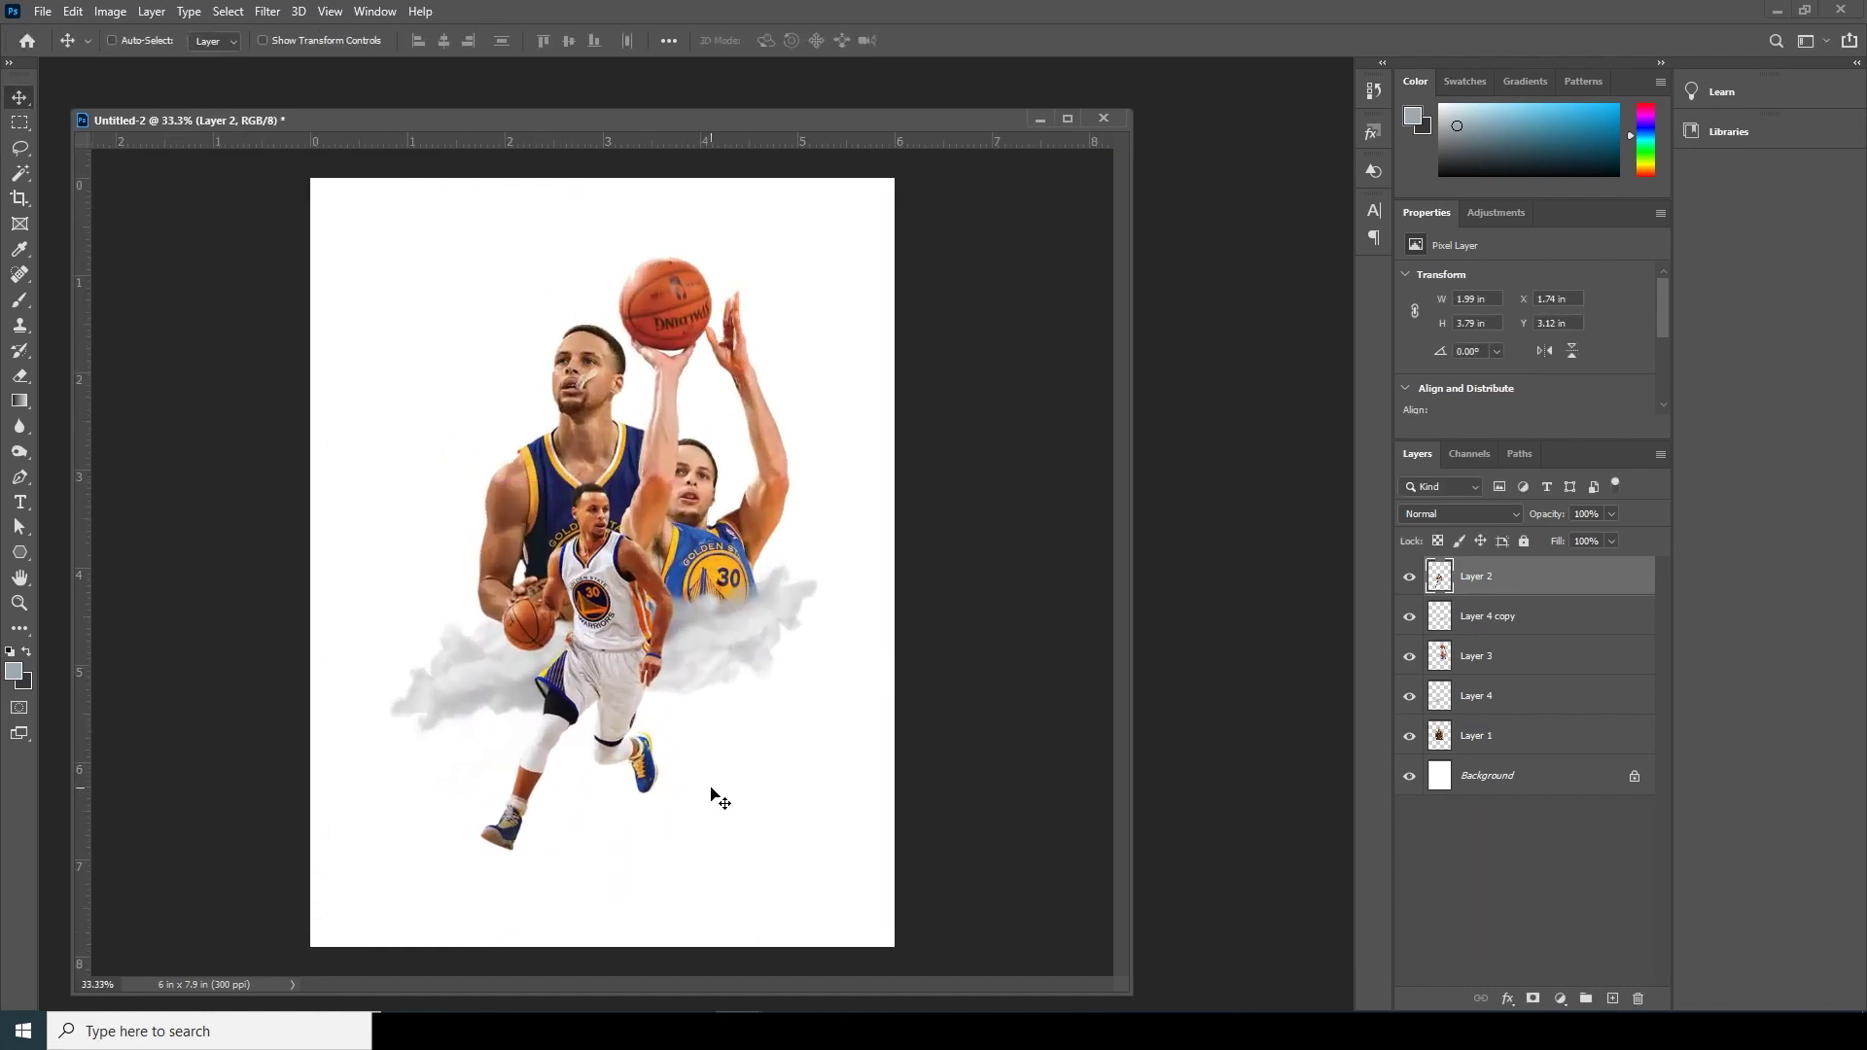
# Duplicate the Layer 4 copy cloud, scale it to about 71%, rotate it about 177° and flip it horizontally beside the running player's leg.
pyautogui.click(1478, 623)
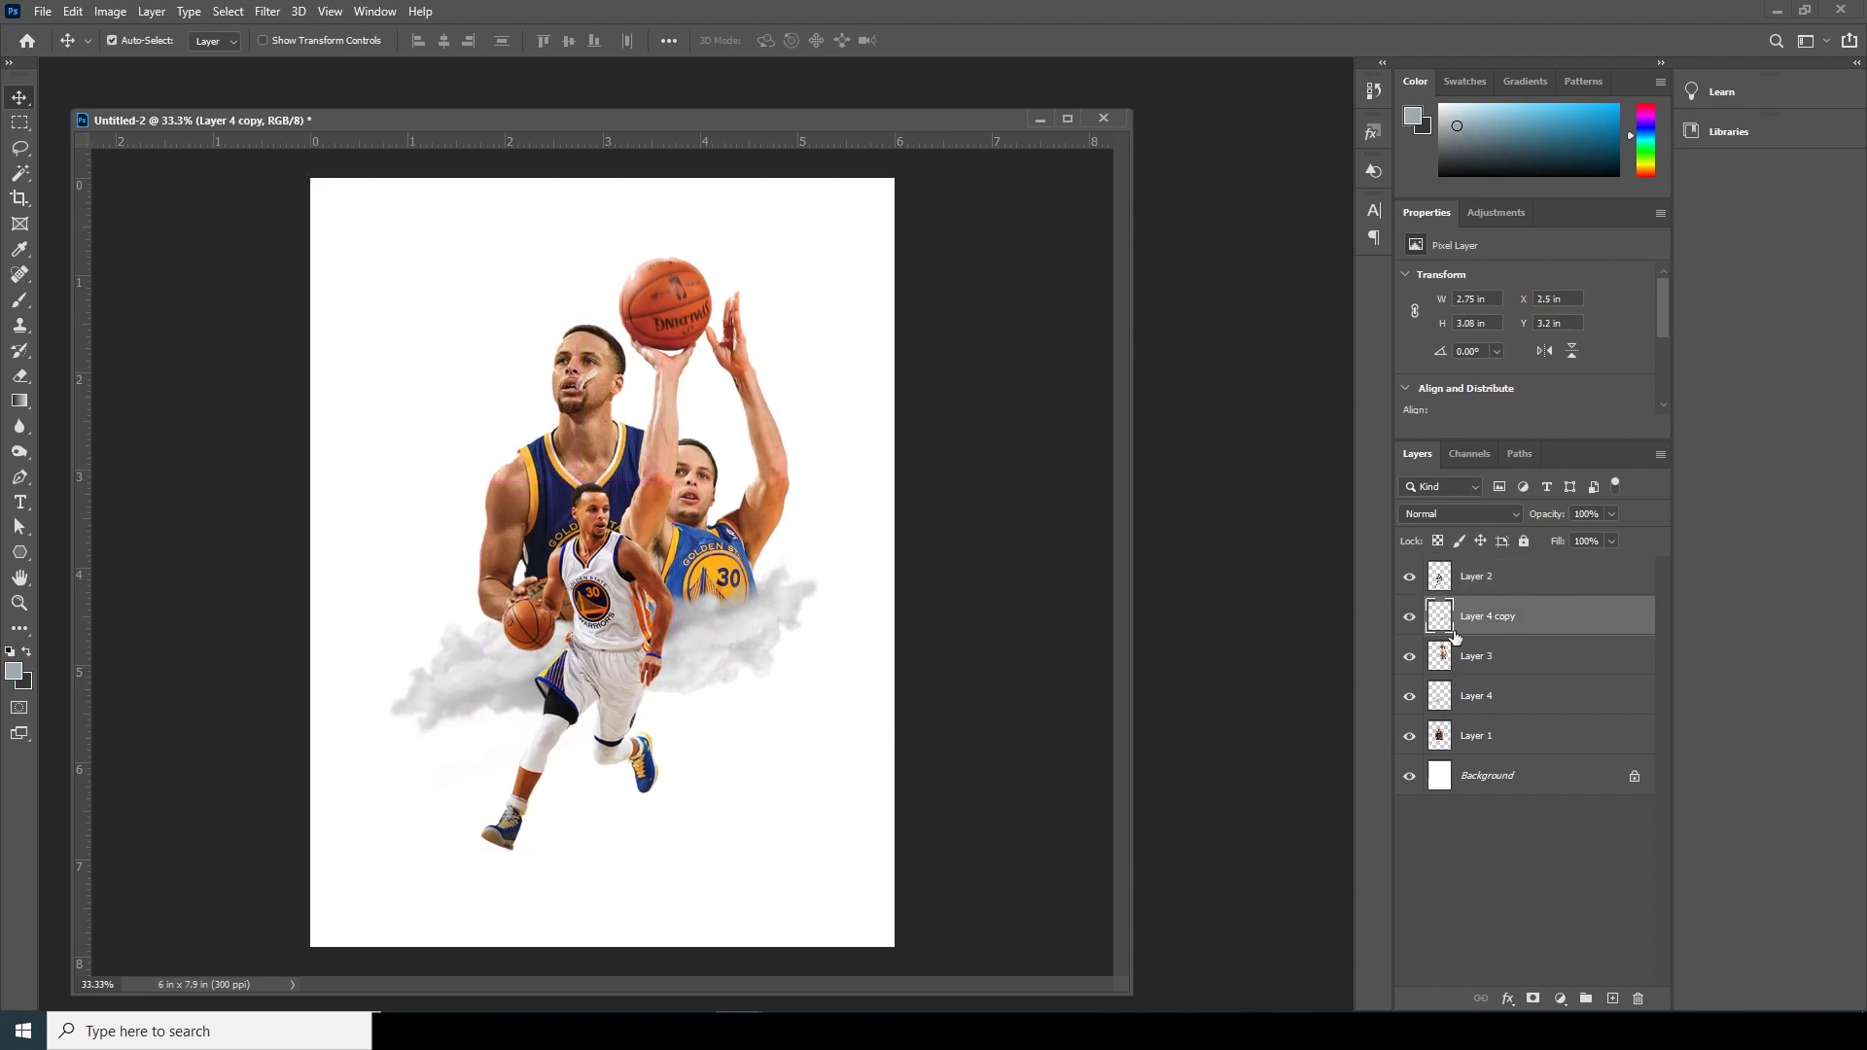
pyautogui.hotkey('ctrl', 'j')
pyautogui.hotkey('ctrl', 't')
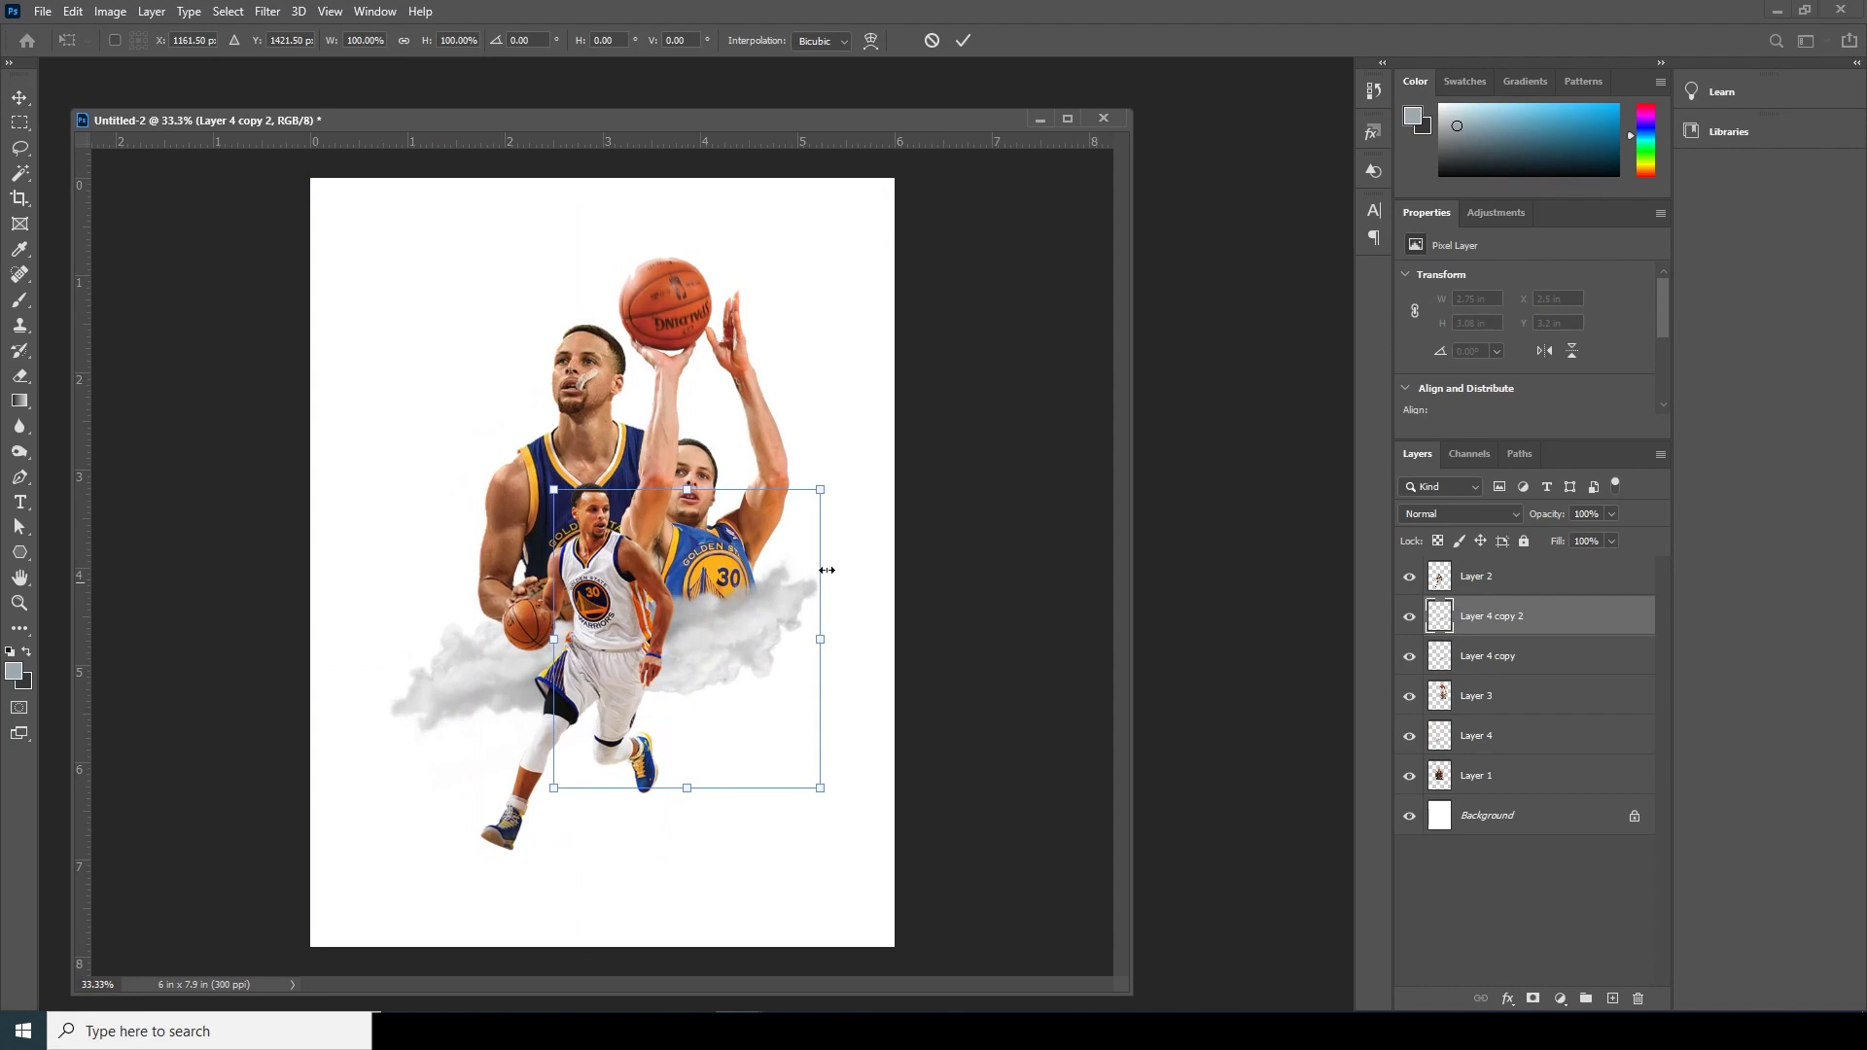
pyautogui.moveTo(822, 488); pyautogui.dragTo(607, 461)
pyautogui.moveTo(721, 658); pyautogui.dragTo(627, 783)
pyautogui.moveTo(791, 653); pyautogui.dragTo(424, 807)
pyautogui.rightClick(449, 786)
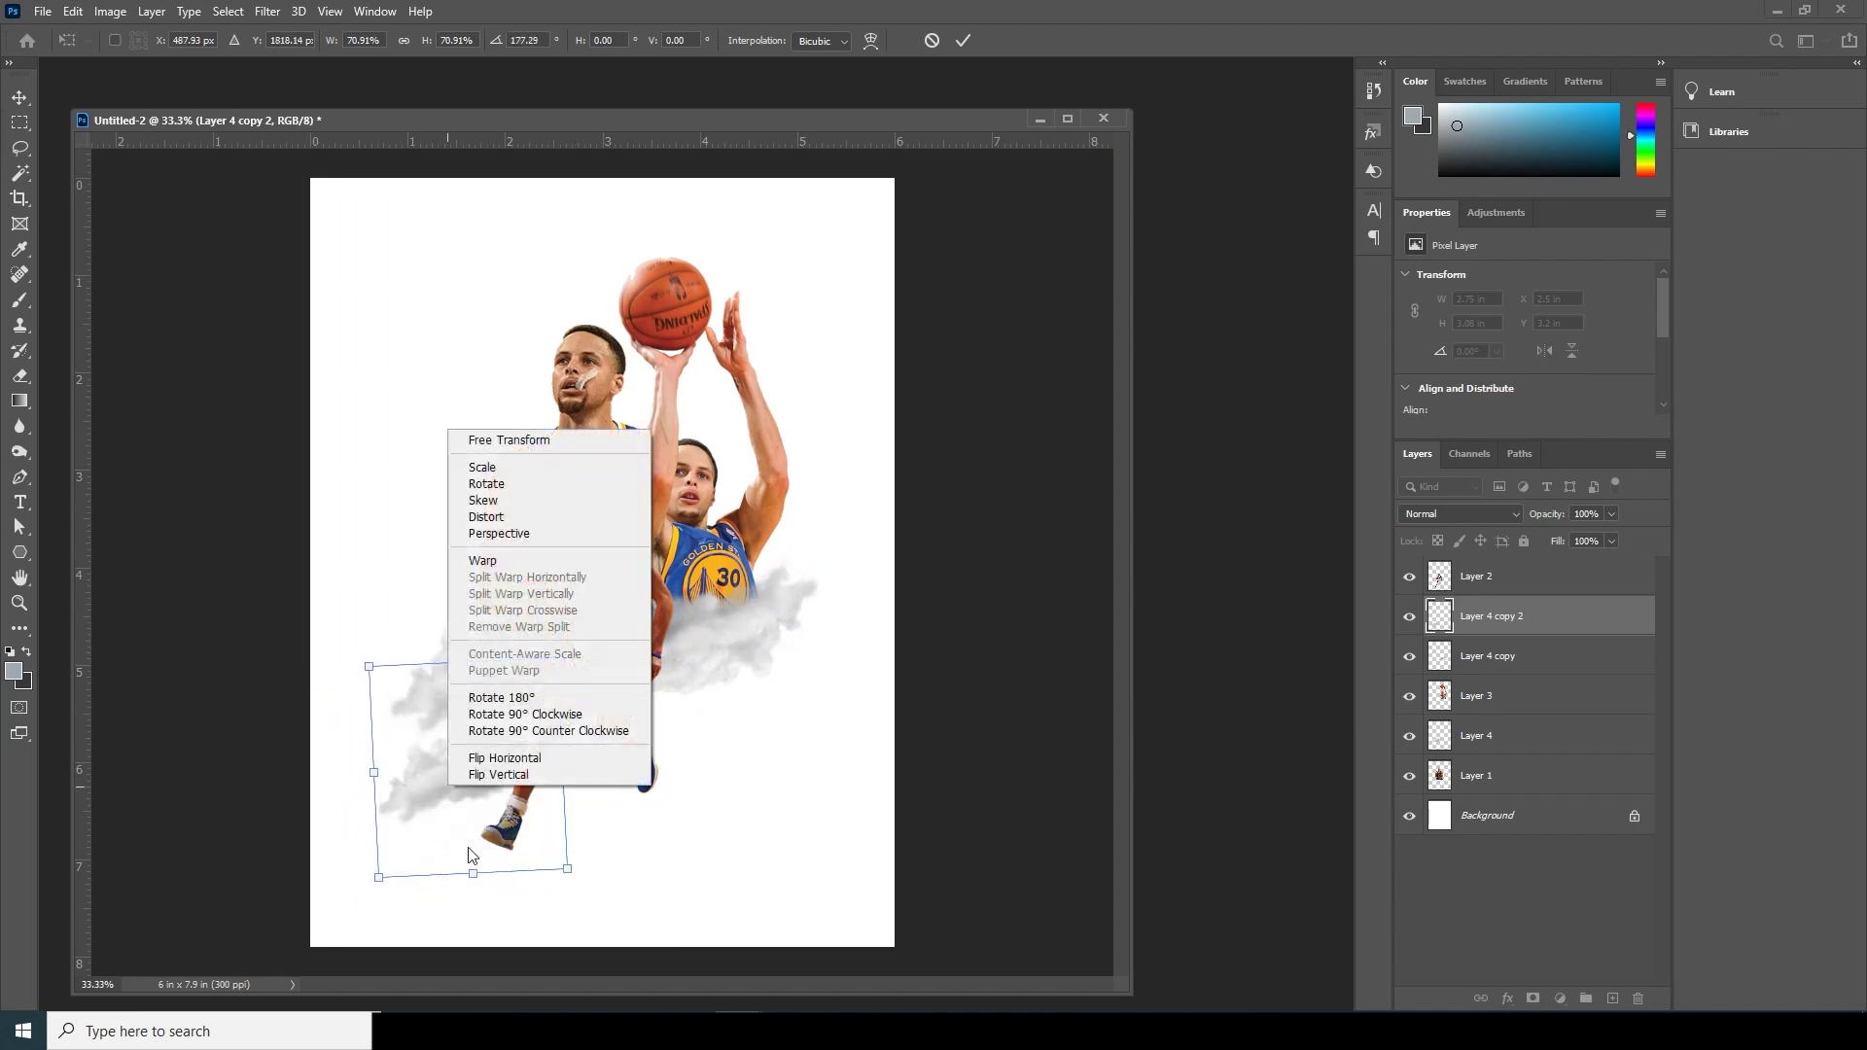
pyautogui.click(531, 759)
# Rotate and move the flipped cloud to the poster's right edge so it extends the cloud below the shooting player.
pyautogui.moveTo(638, 834); pyautogui.dragTo(639, 702)
pyautogui.moveTo(483, 777); pyautogui.dragTo(547, 737)
pyautogui.moveTo(674, 741); pyautogui.dragTo(553, 632)
pyautogui.moveTo(506, 625); pyautogui.dragTo(1006, 644)
pyautogui.moveTo(844, 645); pyautogui.dragTo(847, 647)
pyautogui.press('Return')
# Duplicate the right-hand cloud, move the duplicate over the running player and bring it above Layer 2.
pyautogui.press('ctrl')
pyautogui.hotkey('ctrl', 'j')
pyautogui.hotkey('ctrl', 't')
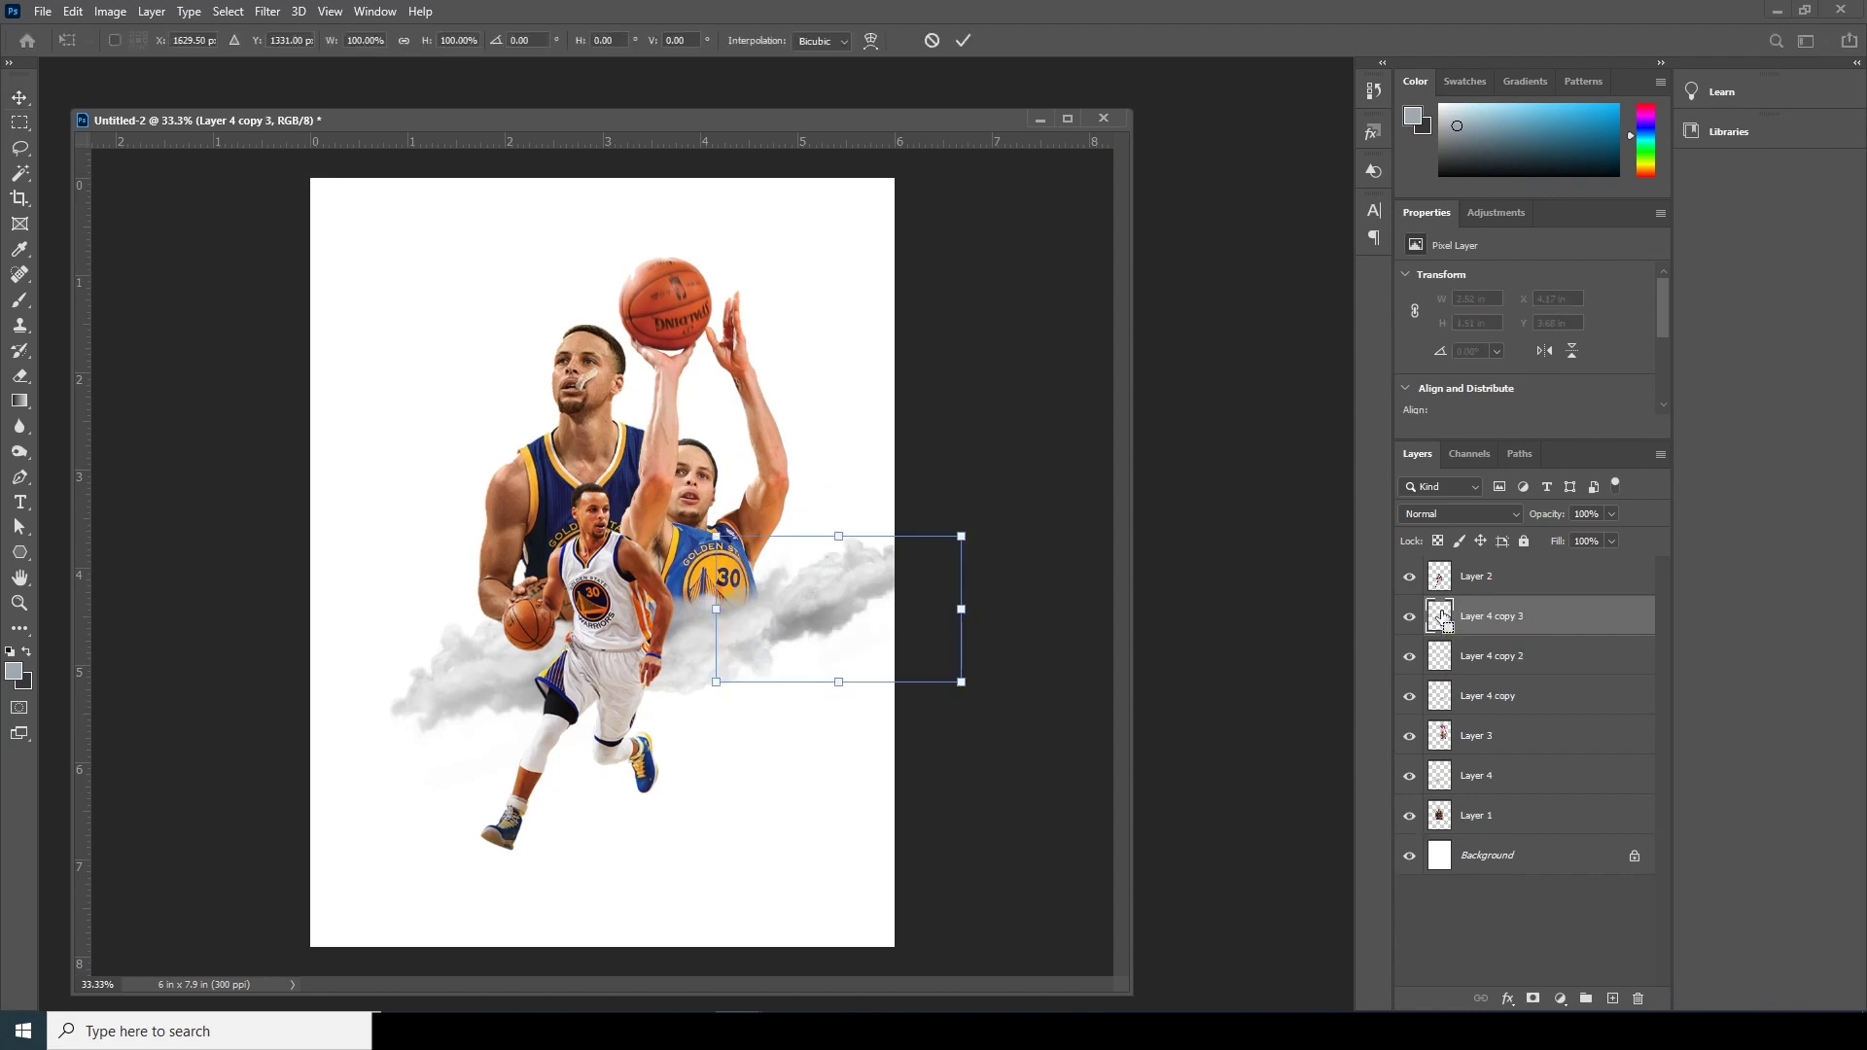
pyautogui.moveTo(972, 681); pyautogui.dragTo(1023, 719)
pyautogui.moveTo(825, 676); pyautogui.dragTo(657, 713)
pyautogui.press('Return')
pyautogui.hotkey('ctrl', ']')
# Scale the top cloud to about 76% and place it across the running player's thighs.
pyautogui.hotkey('ctrl', 't')
pyautogui.moveTo(843, 826); pyautogui.dragTo(754, 788)
pyautogui.moveTo(646, 732); pyautogui.dragTo(667, 744)
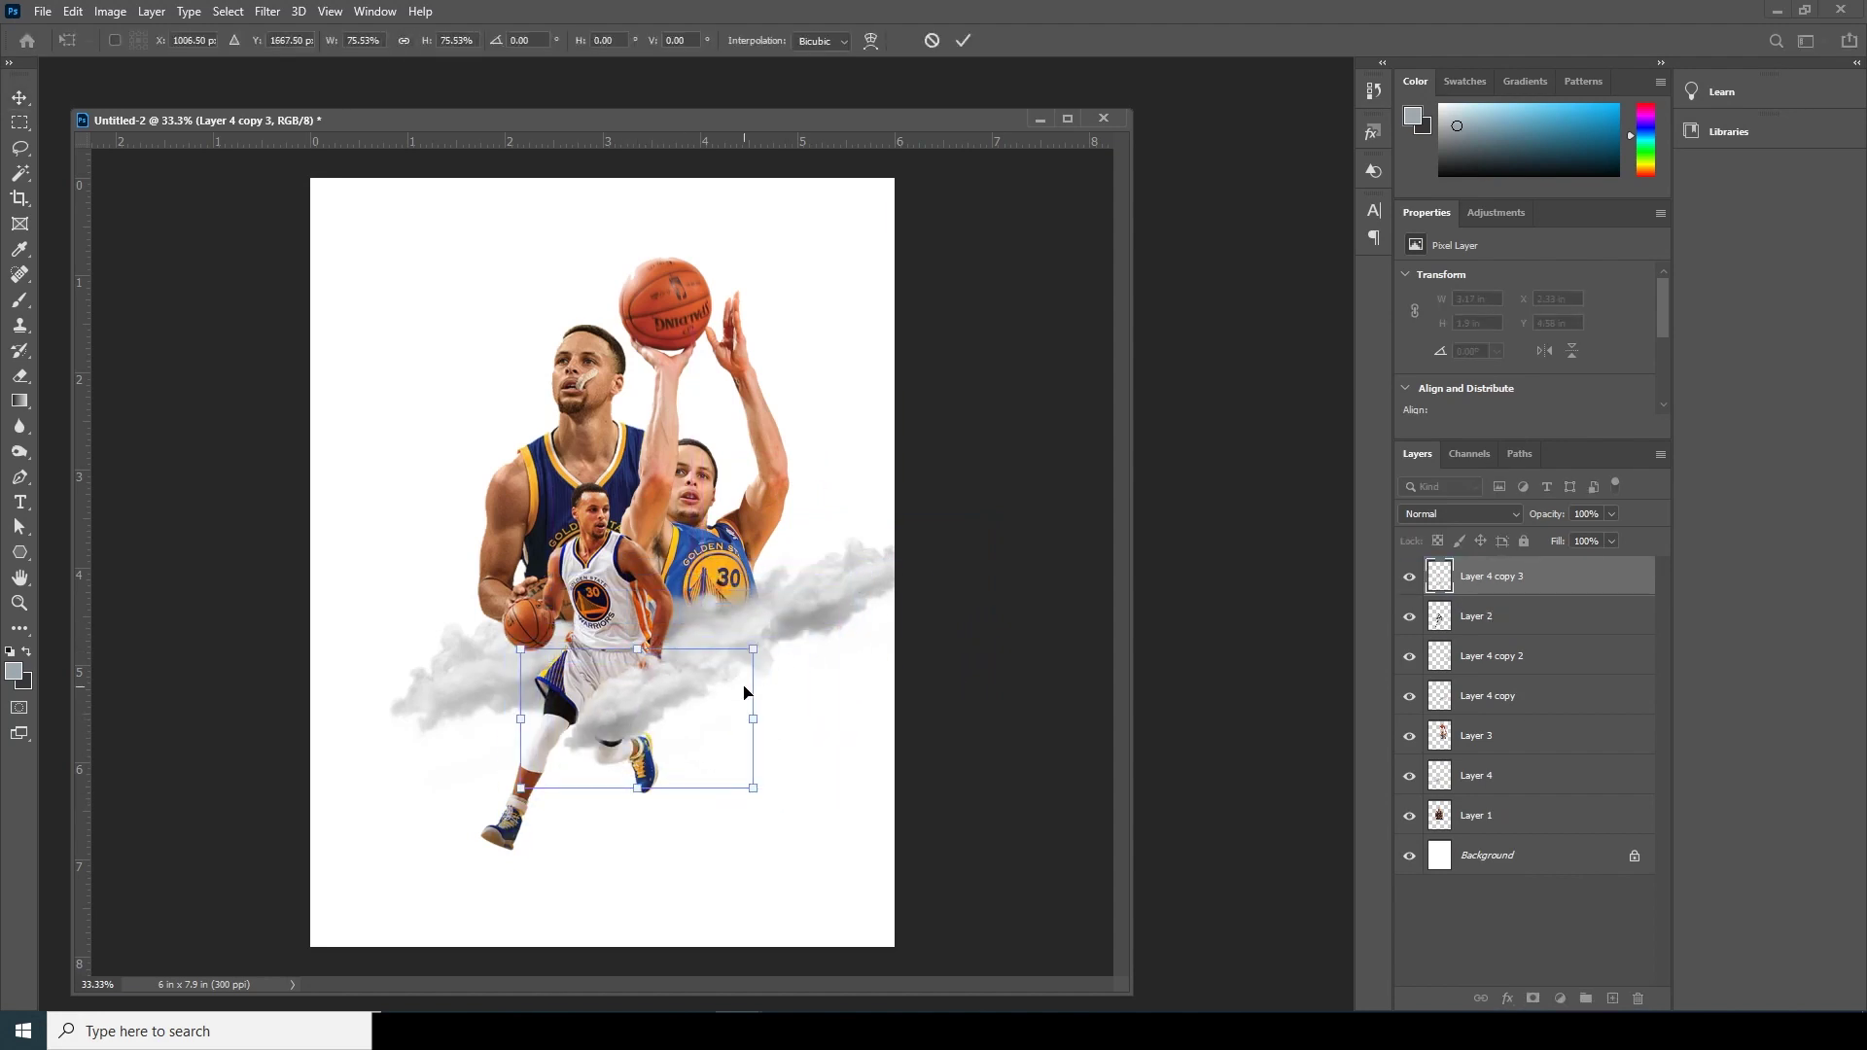
pyautogui.press('Return')
# Duplicate the Layer 4 cloud, raise the duplicate on the canvas and move its layer below Layer 1.
pyautogui.click(1488, 775)
pyautogui.hotkey('ctrl', 'j')
pyautogui.moveTo(457, 710); pyautogui.dragTo(486, 545)
pyautogui.moveTo(1463, 809); pyautogui.dragTo(1463, 856)
# Scale the backmost cloud to about 4.27 x 5.31 in and shift it right behind the shooting player's arm.
pyautogui.hotkey('ctrl', 't')
pyautogui.moveTo(934, 384); pyautogui.dragTo(908, 421)
pyautogui.moveTo(597, 603); pyautogui.dragTo(750, 604)
pyautogui.press('Return')
pyautogui.hotkey('ctrl', '-')
pyautogui.hotkey('ctrl', '+')
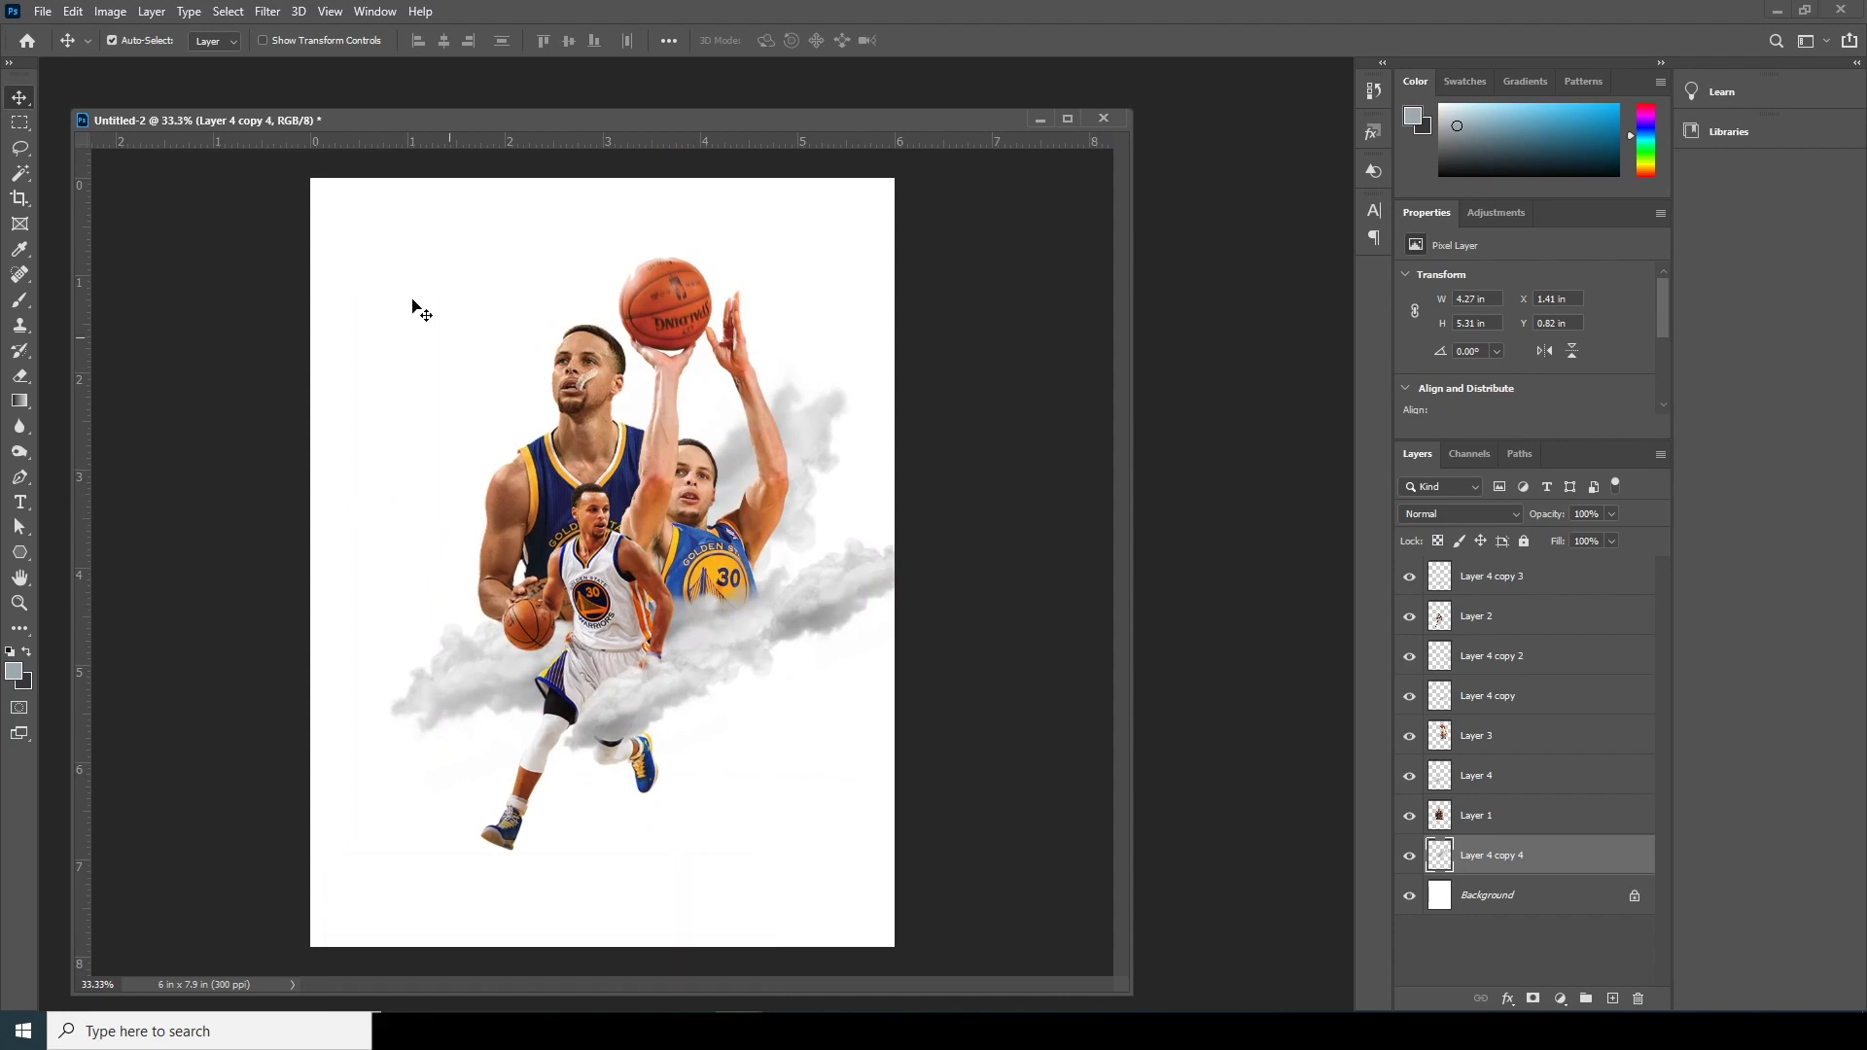
# Open the Layer 1 player in the Camera Raw Filter and set Clarity to +53 and Highlights to -79.
pyautogui.click(583, 368)
pyautogui.rightClick(584, 368)
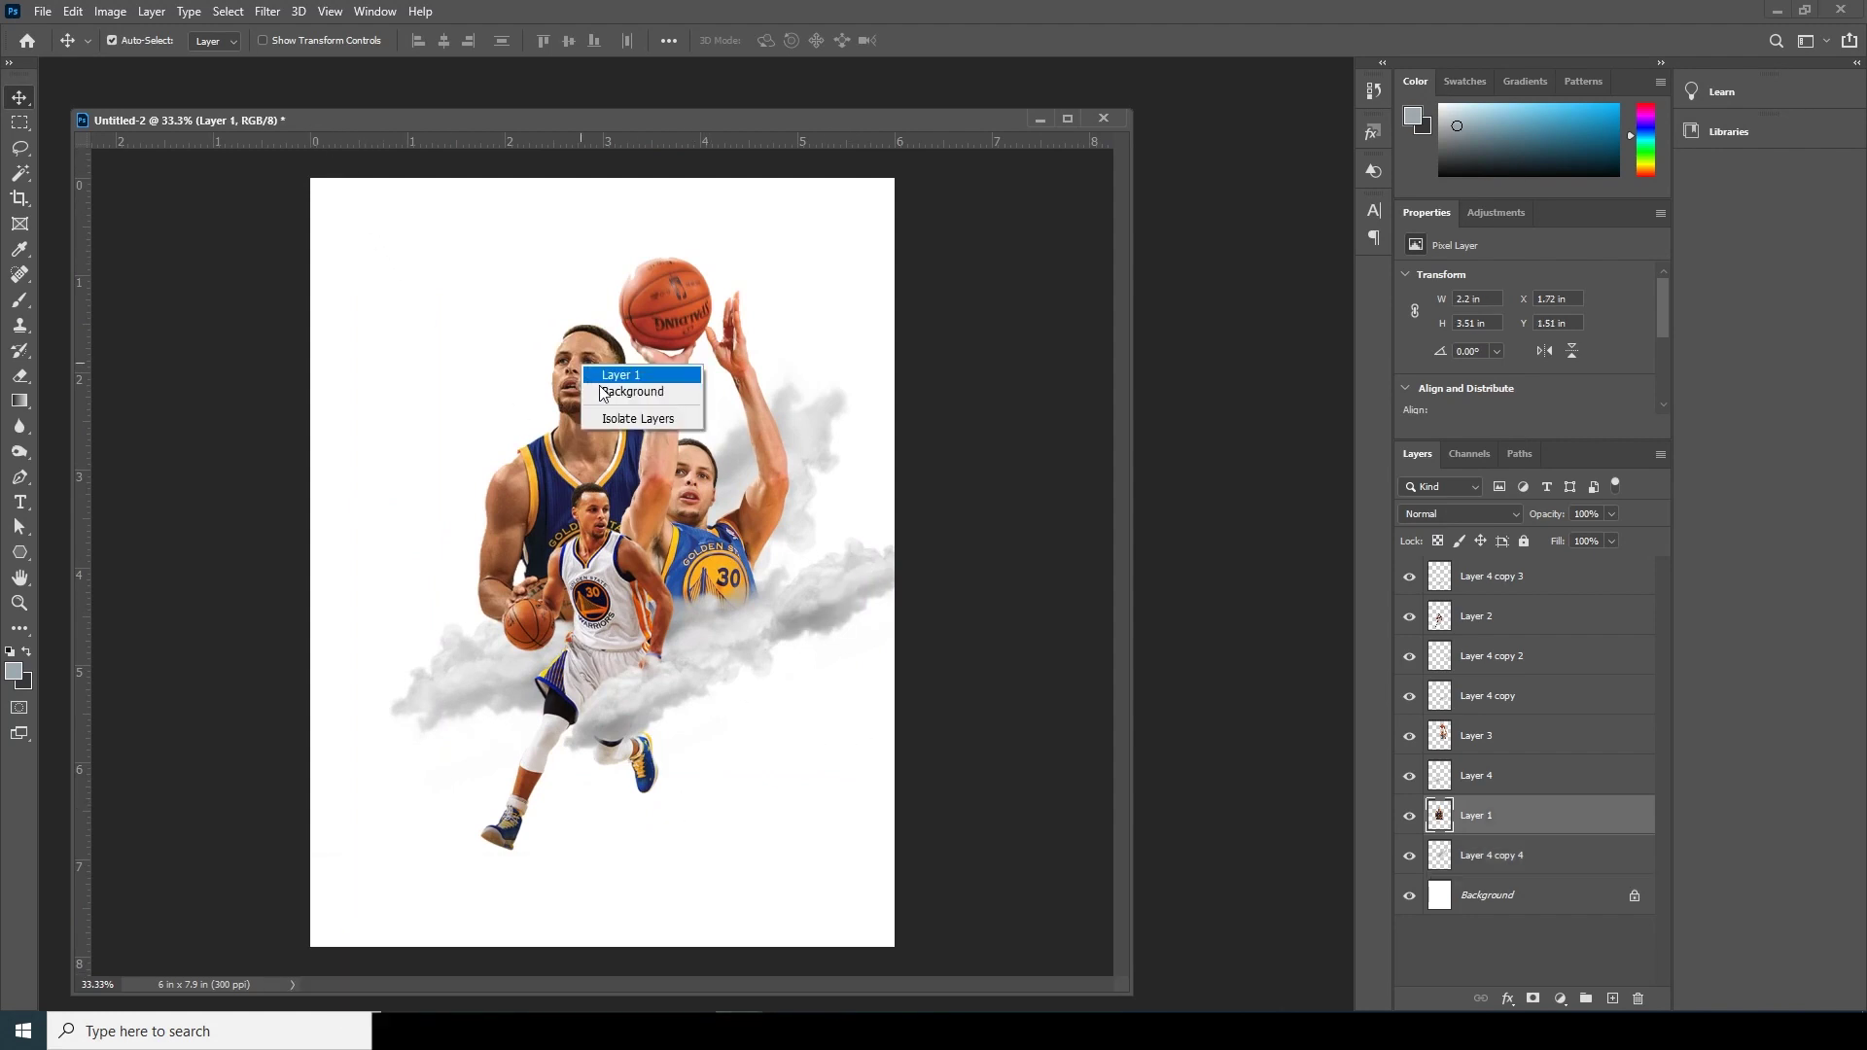
pyautogui.click(267, 11)
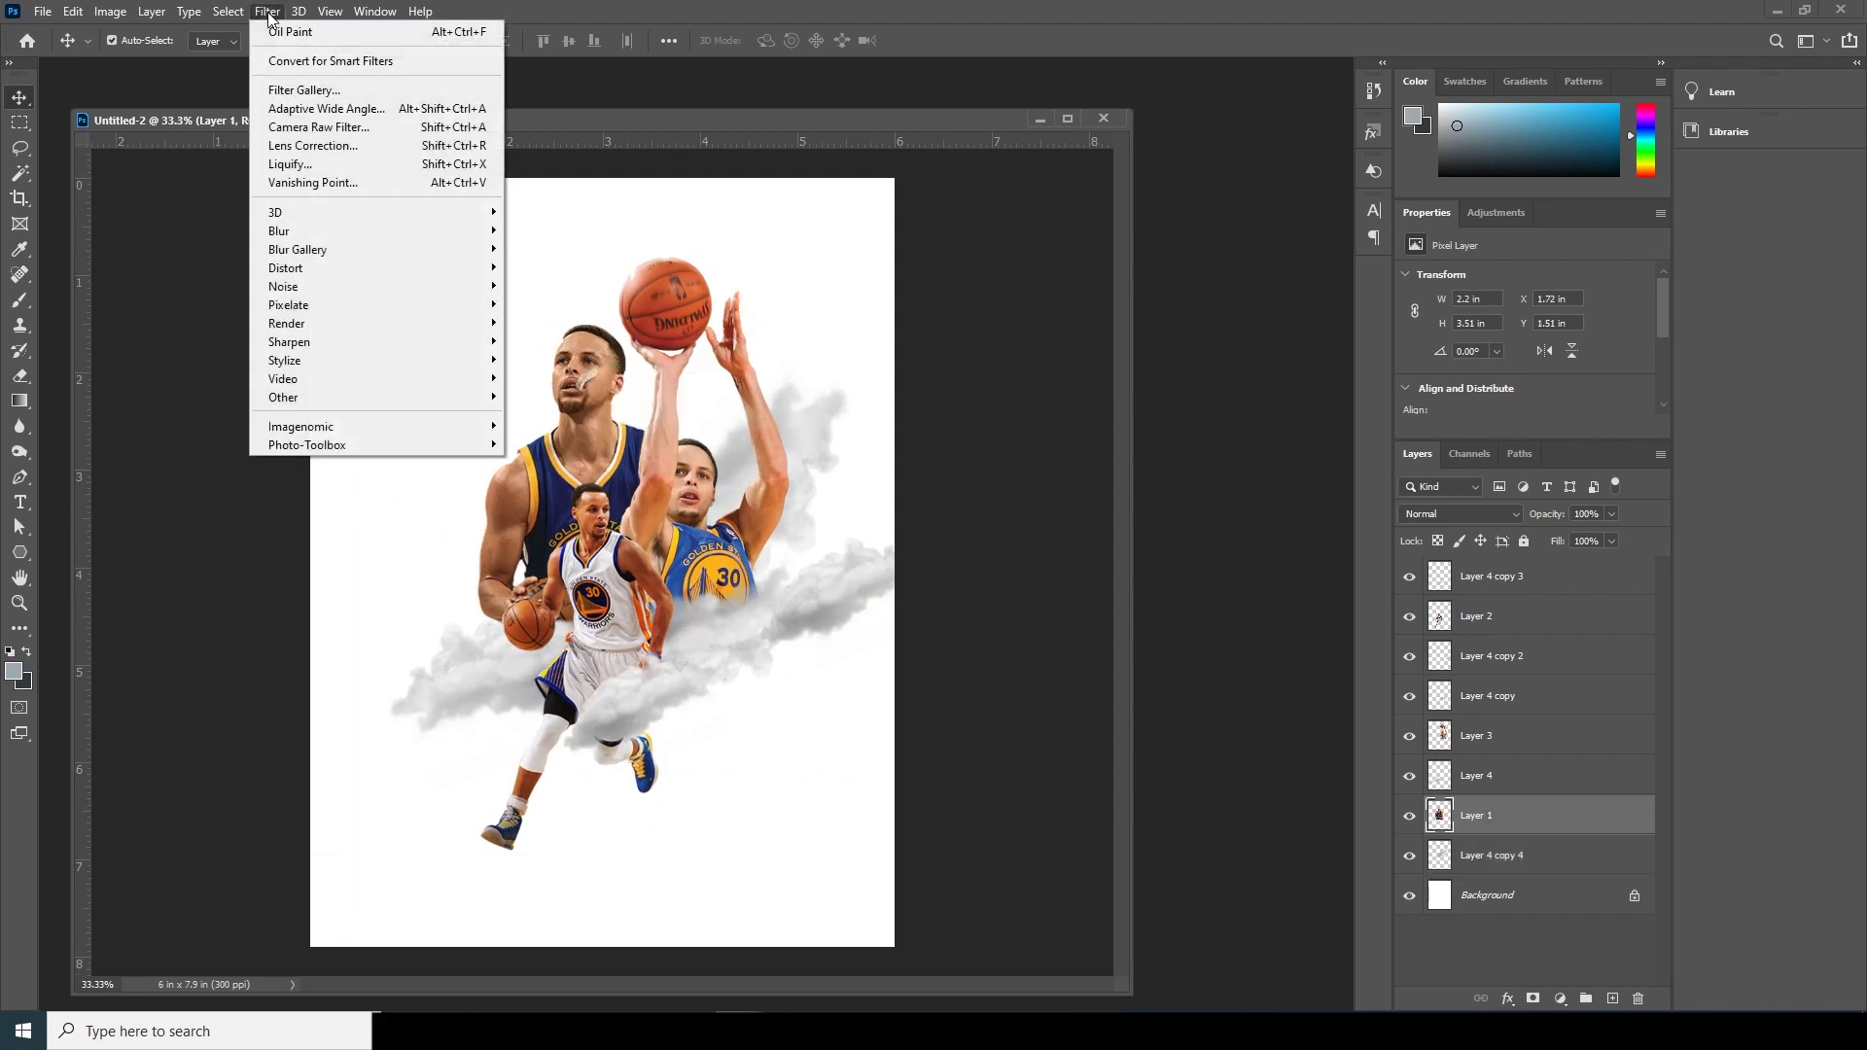
pyautogui.click(311, 129)
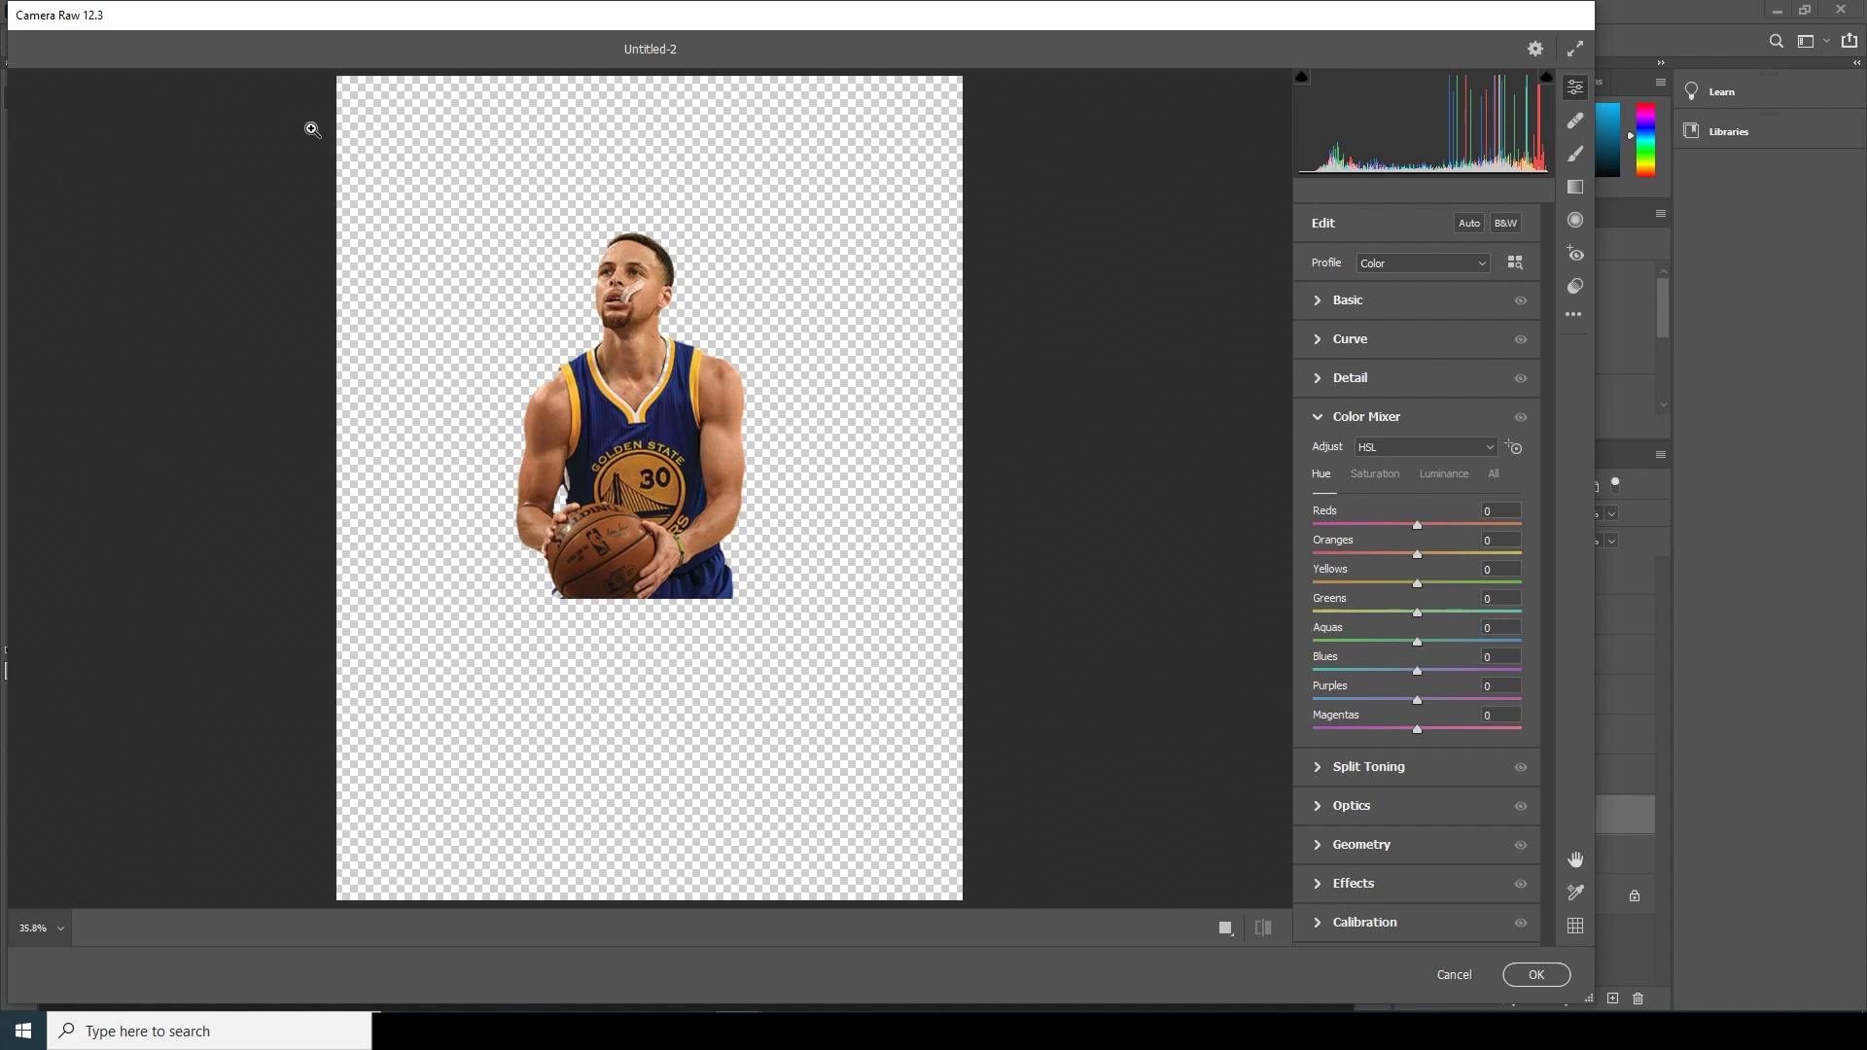
pyautogui.click(1348, 299)
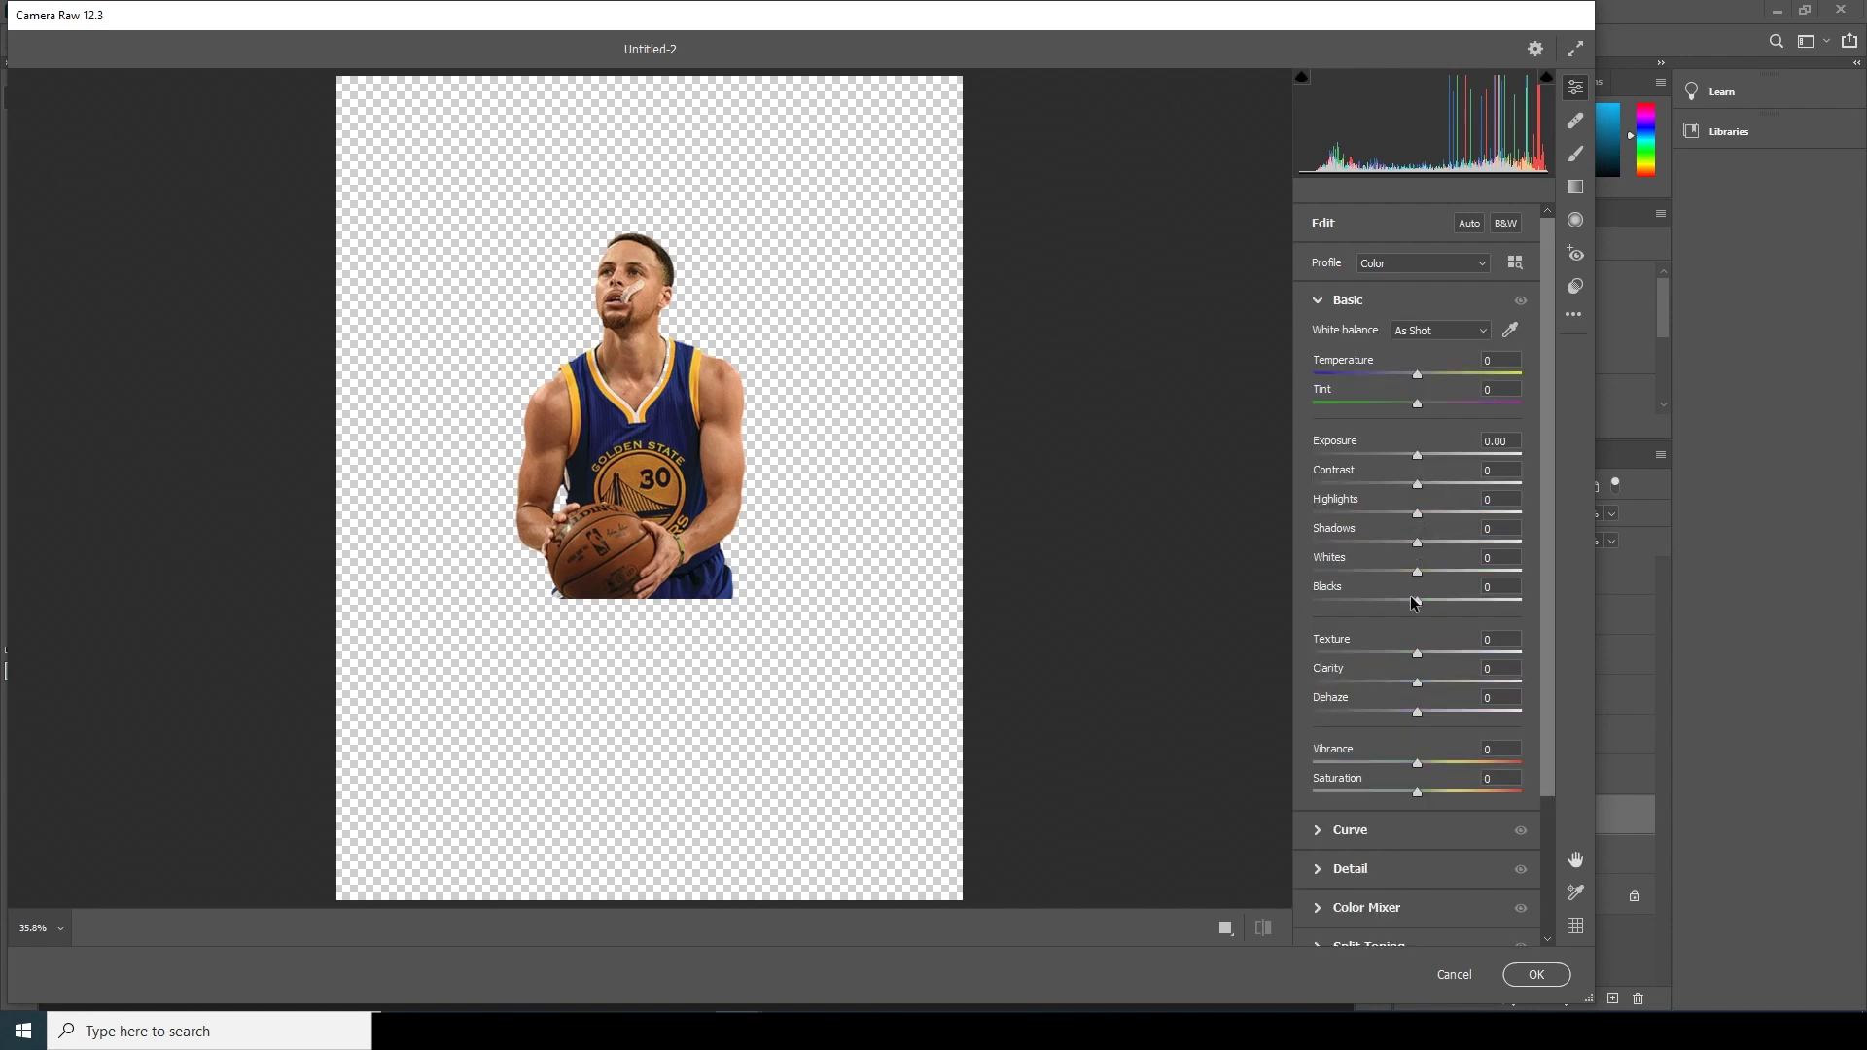
pyautogui.moveTo(1443, 682); pyautogui.dragTo(1472, 680)
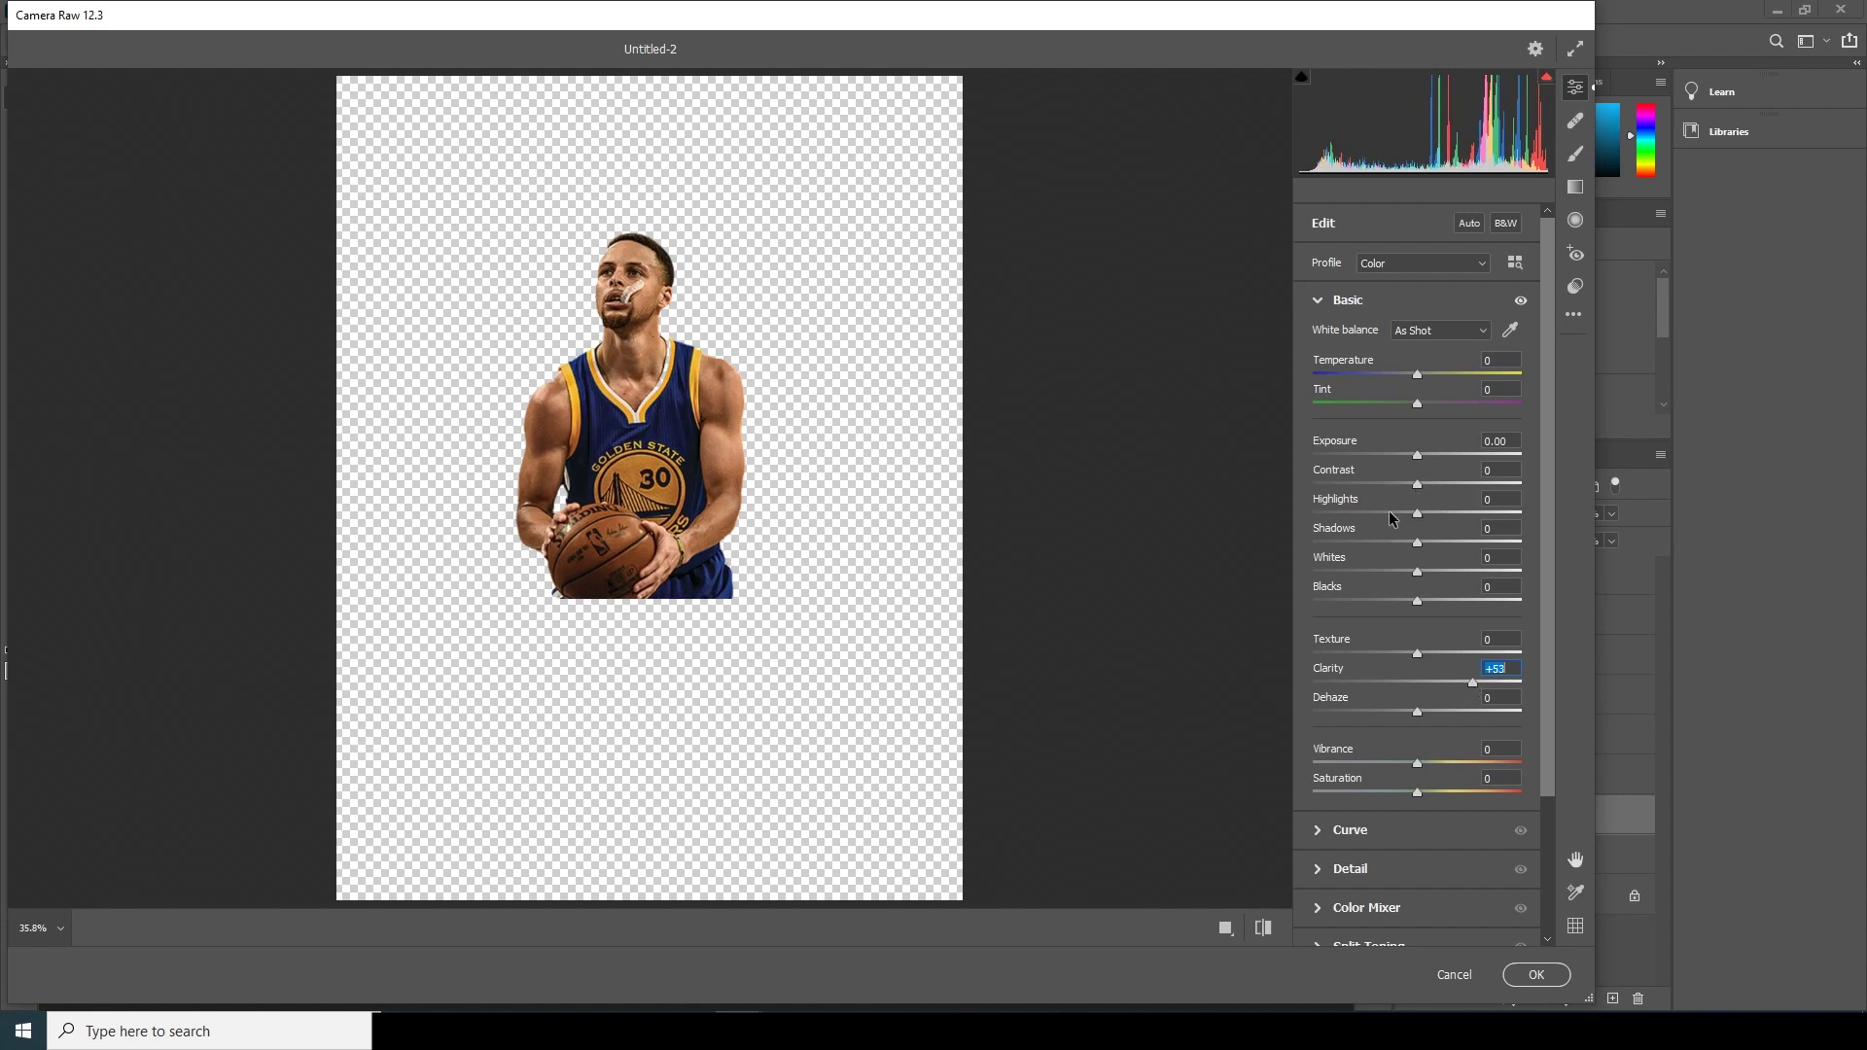
pyautogui.moveTo(1342, 515); pyautogui.dragTo(1333, 511)
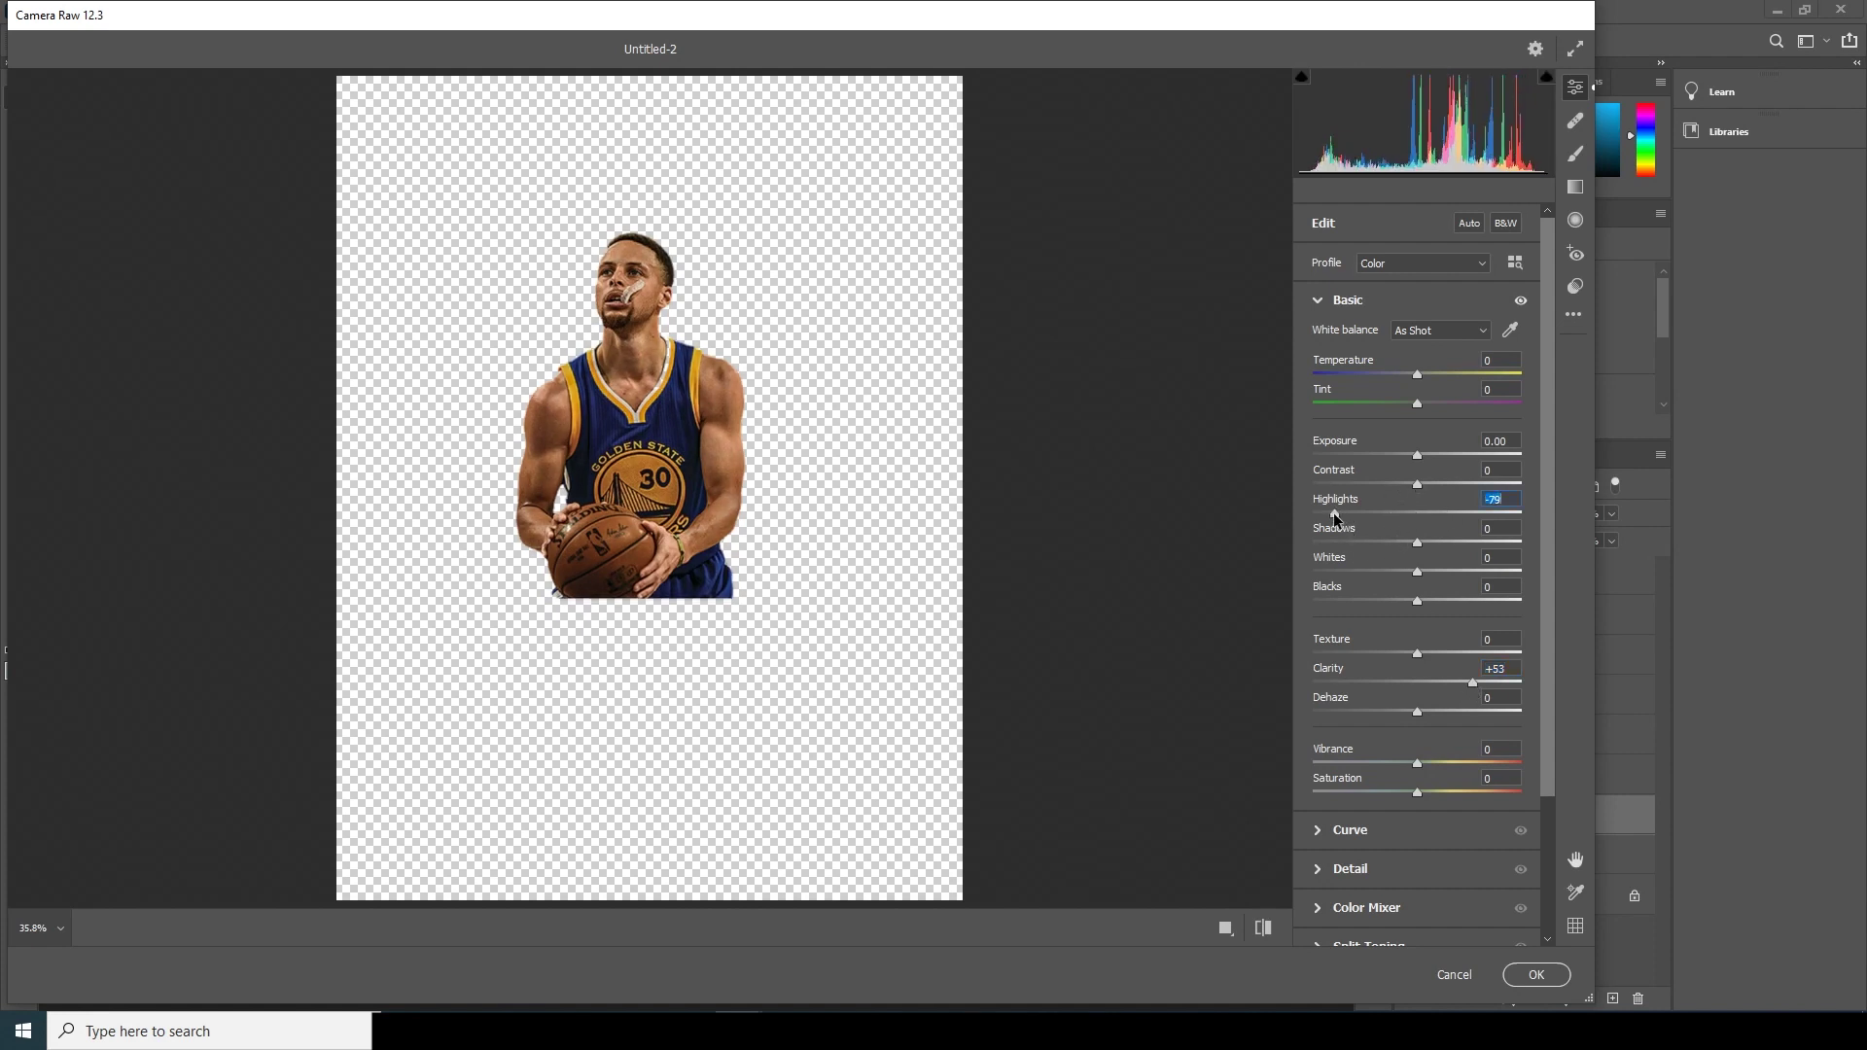
# Set Exposure to +0.35, Contrast +20, Clarity +85, Texture +36 and Saturation -8, and apply the Camera Raw Filter to Layer 1.
pyautogui.moveTo(1443, 454)
pyautogui.mouseDown()
pyautogui.moveTo(1425, 453)
pyautogui.moveTo(1437, 481)
pyautogui.mouseUp()
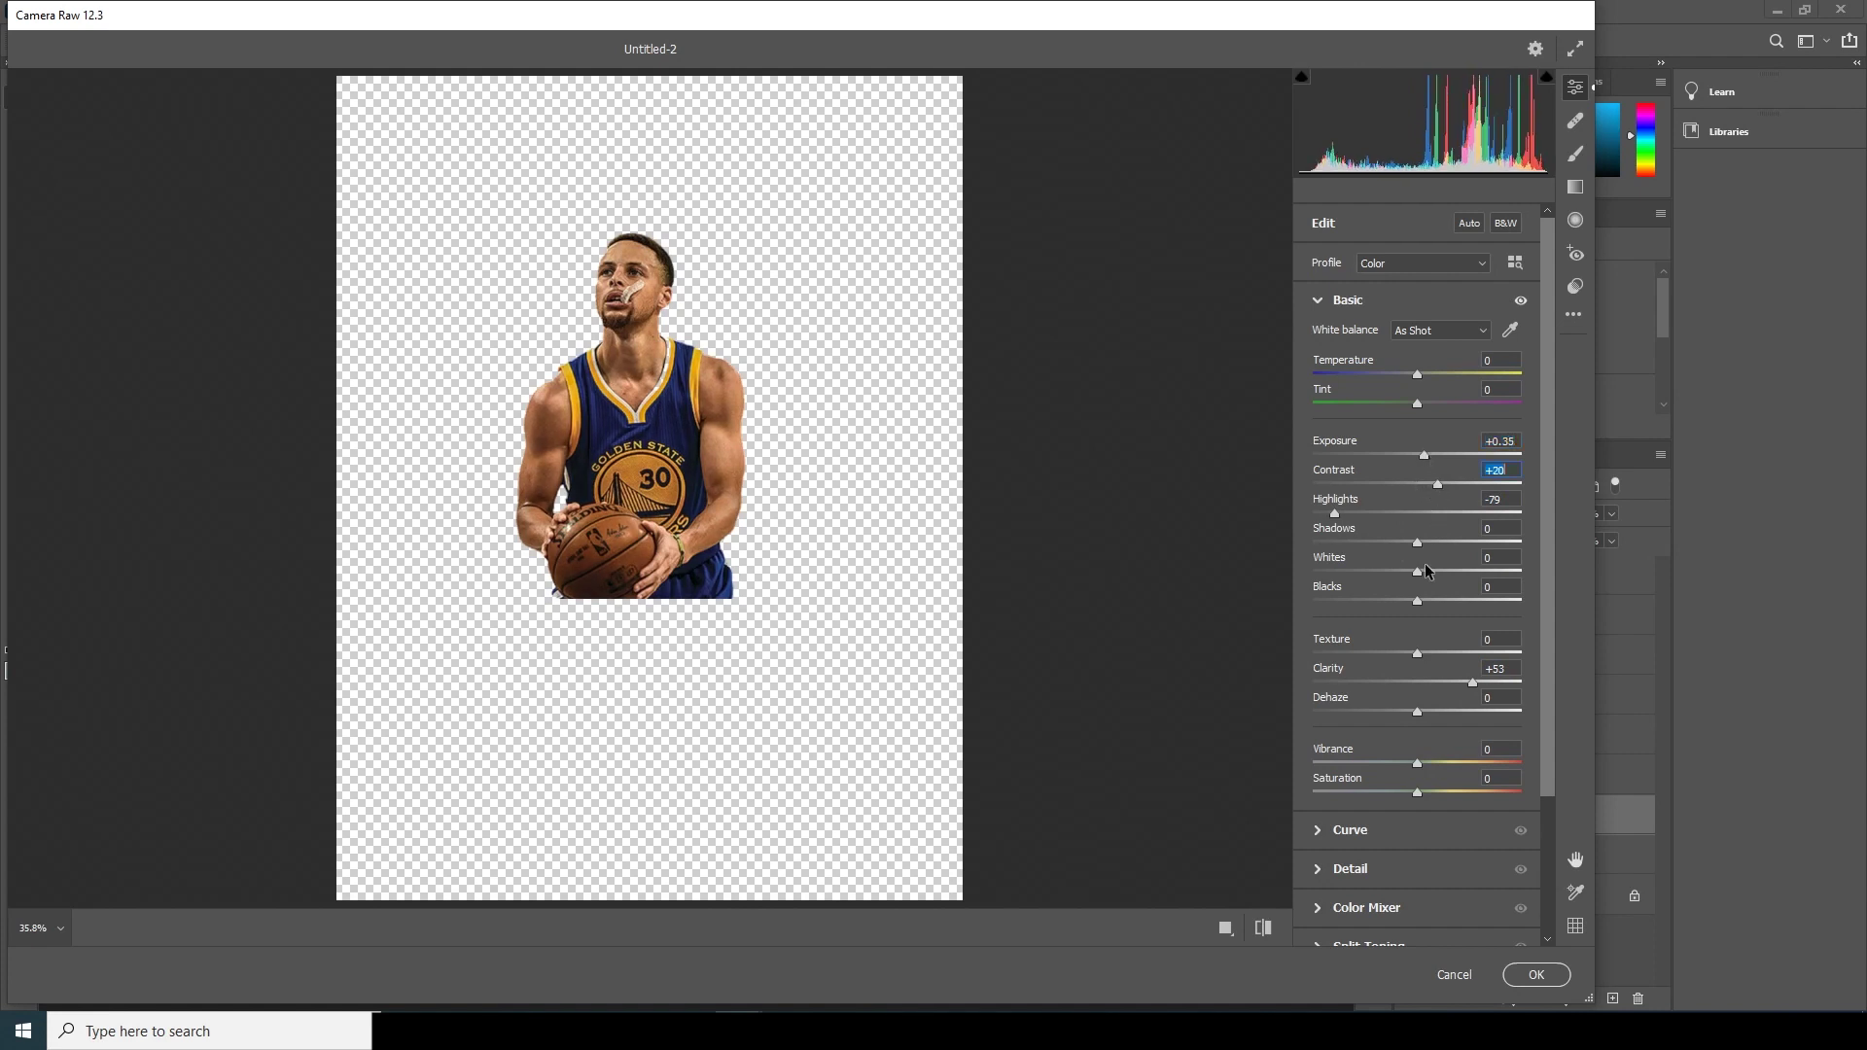
pyautogui.moveTo(1478, 679)
pyautogui.mouseDown()
pyautogui.moveTo(1537, 682)
pyautogui.moveTo(1456, 656)
pyautogui.mouseUp()
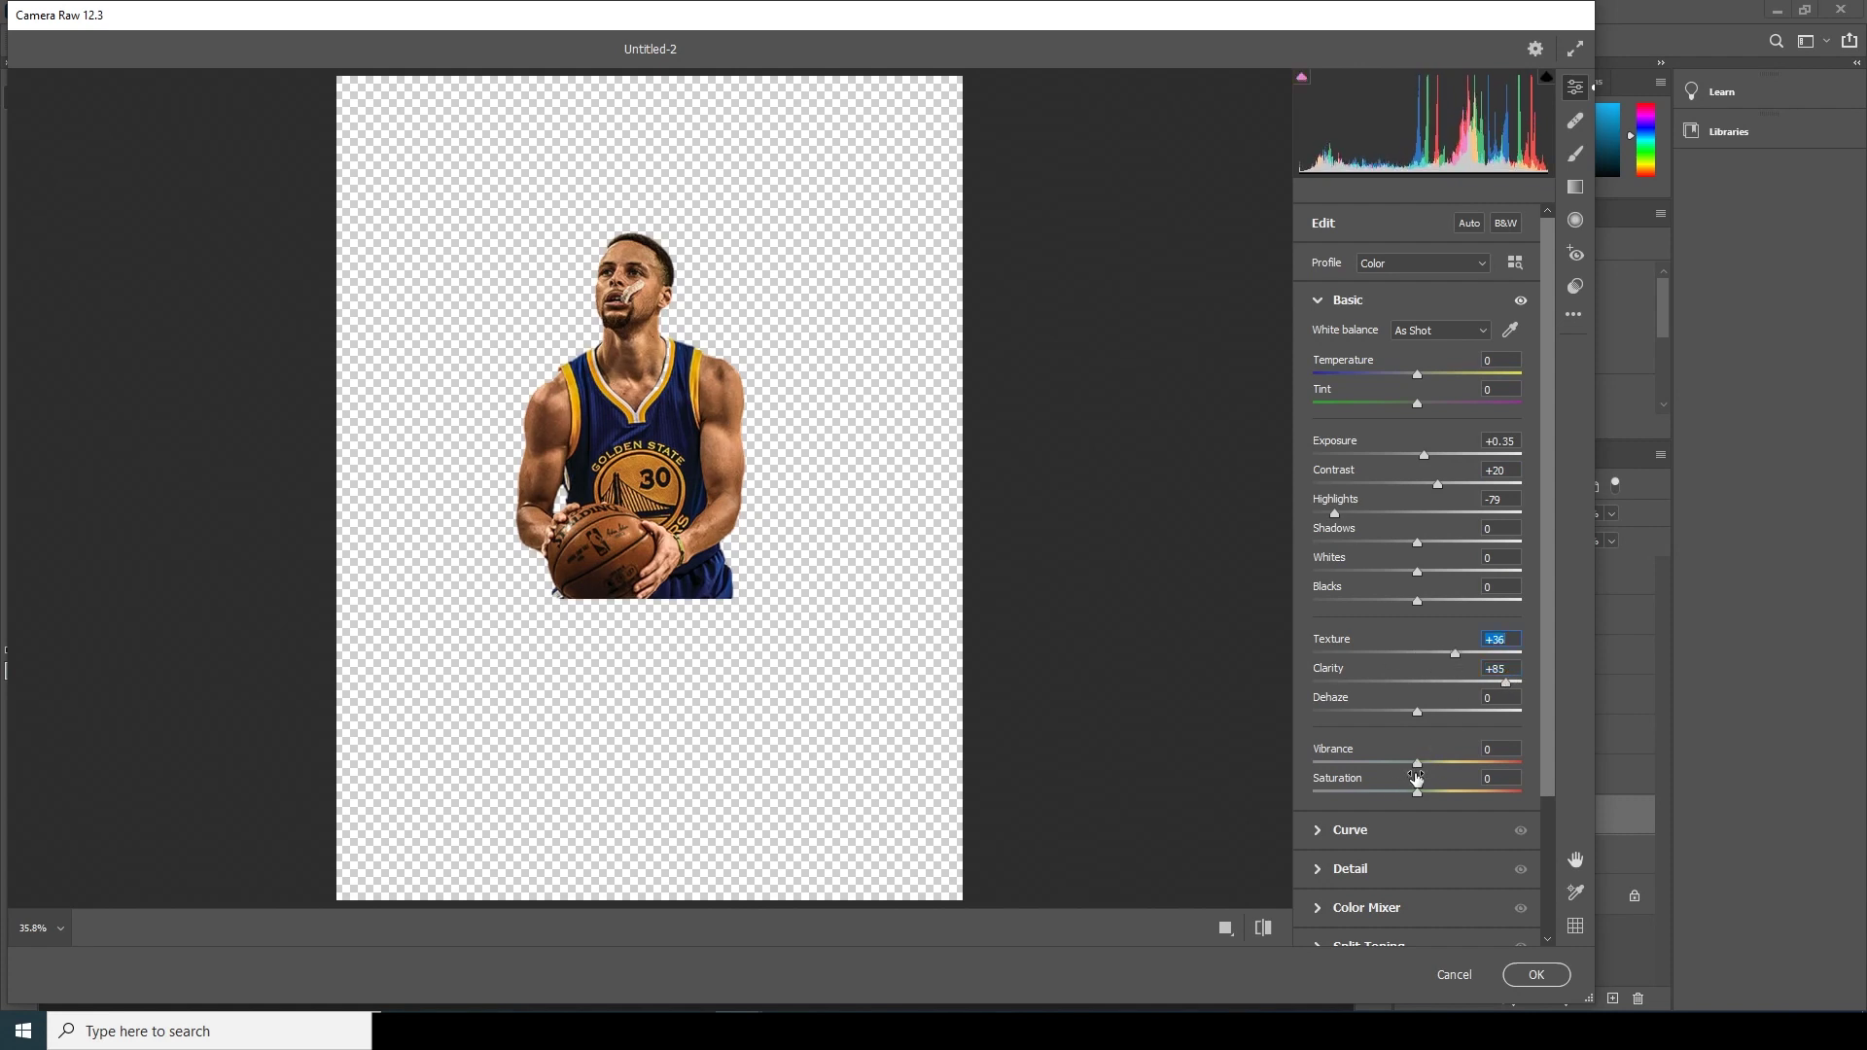
pyautogui.moveTo(1414, 791); pyautogui.dragTo(1404, 791)
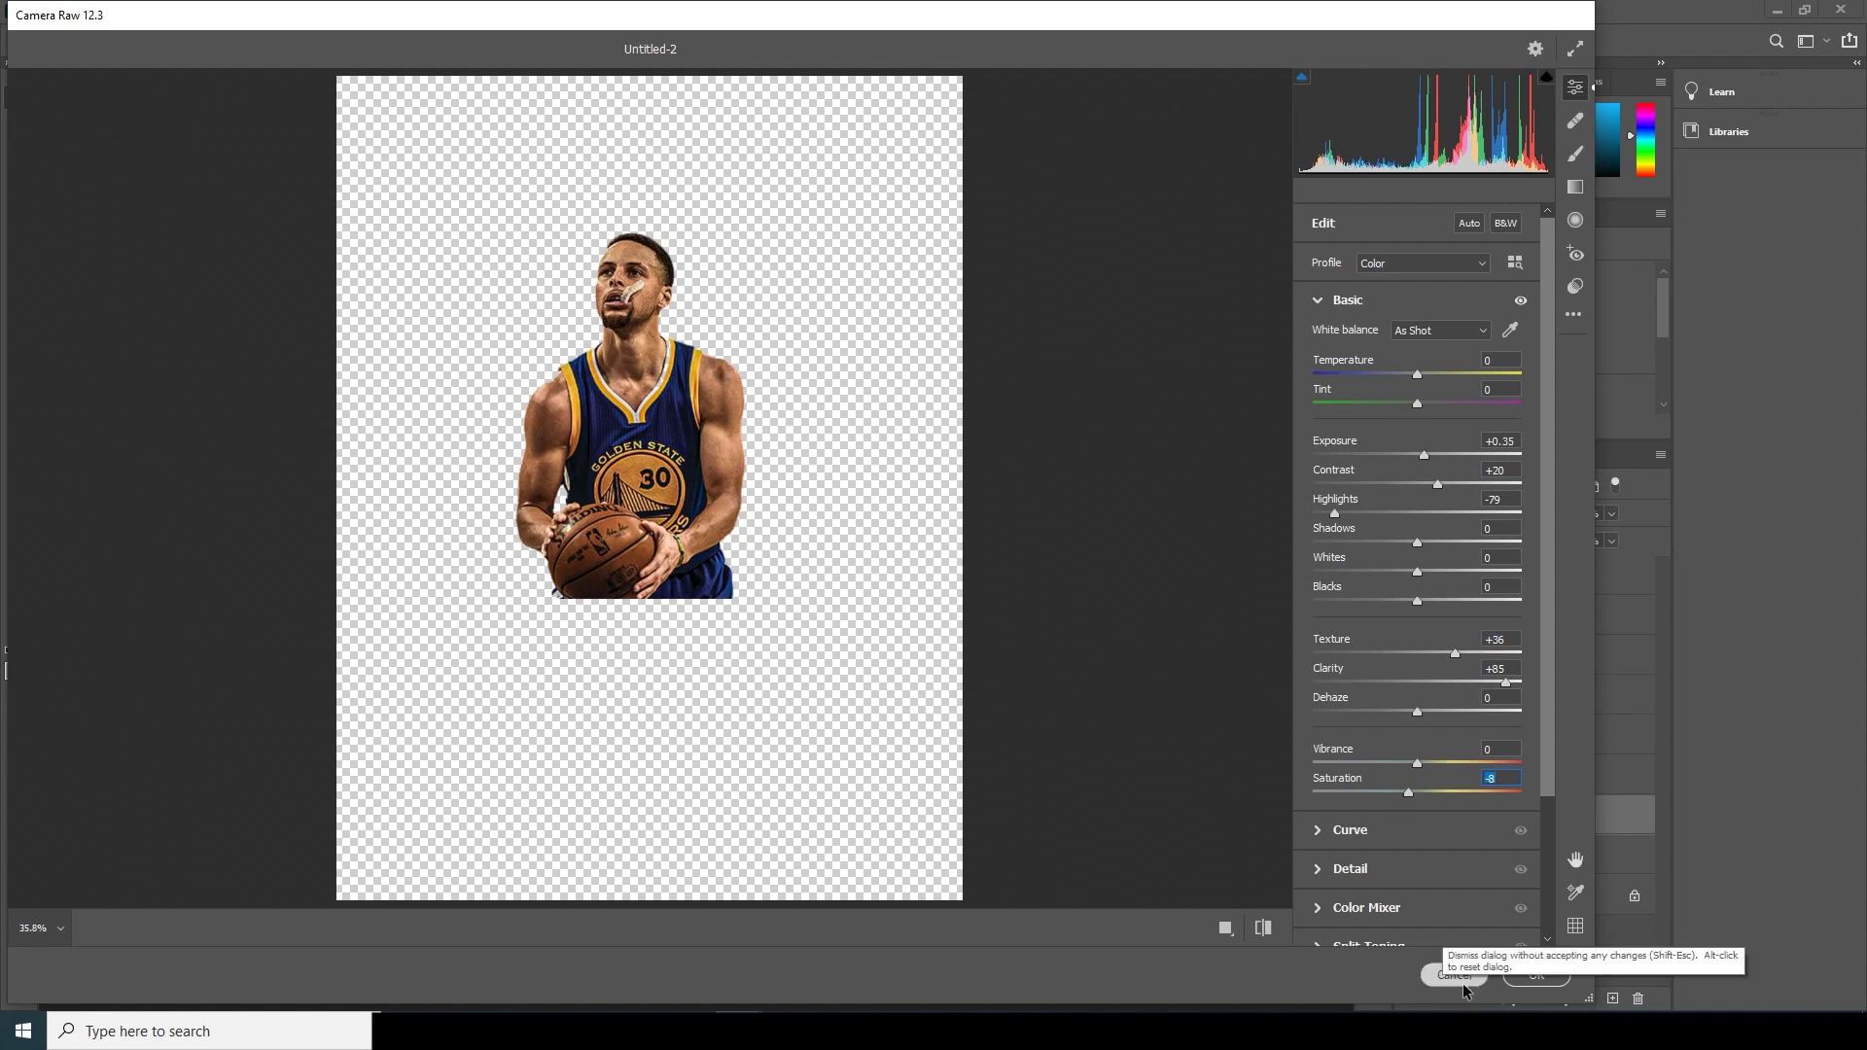
pyautogui.click(1535, 976)
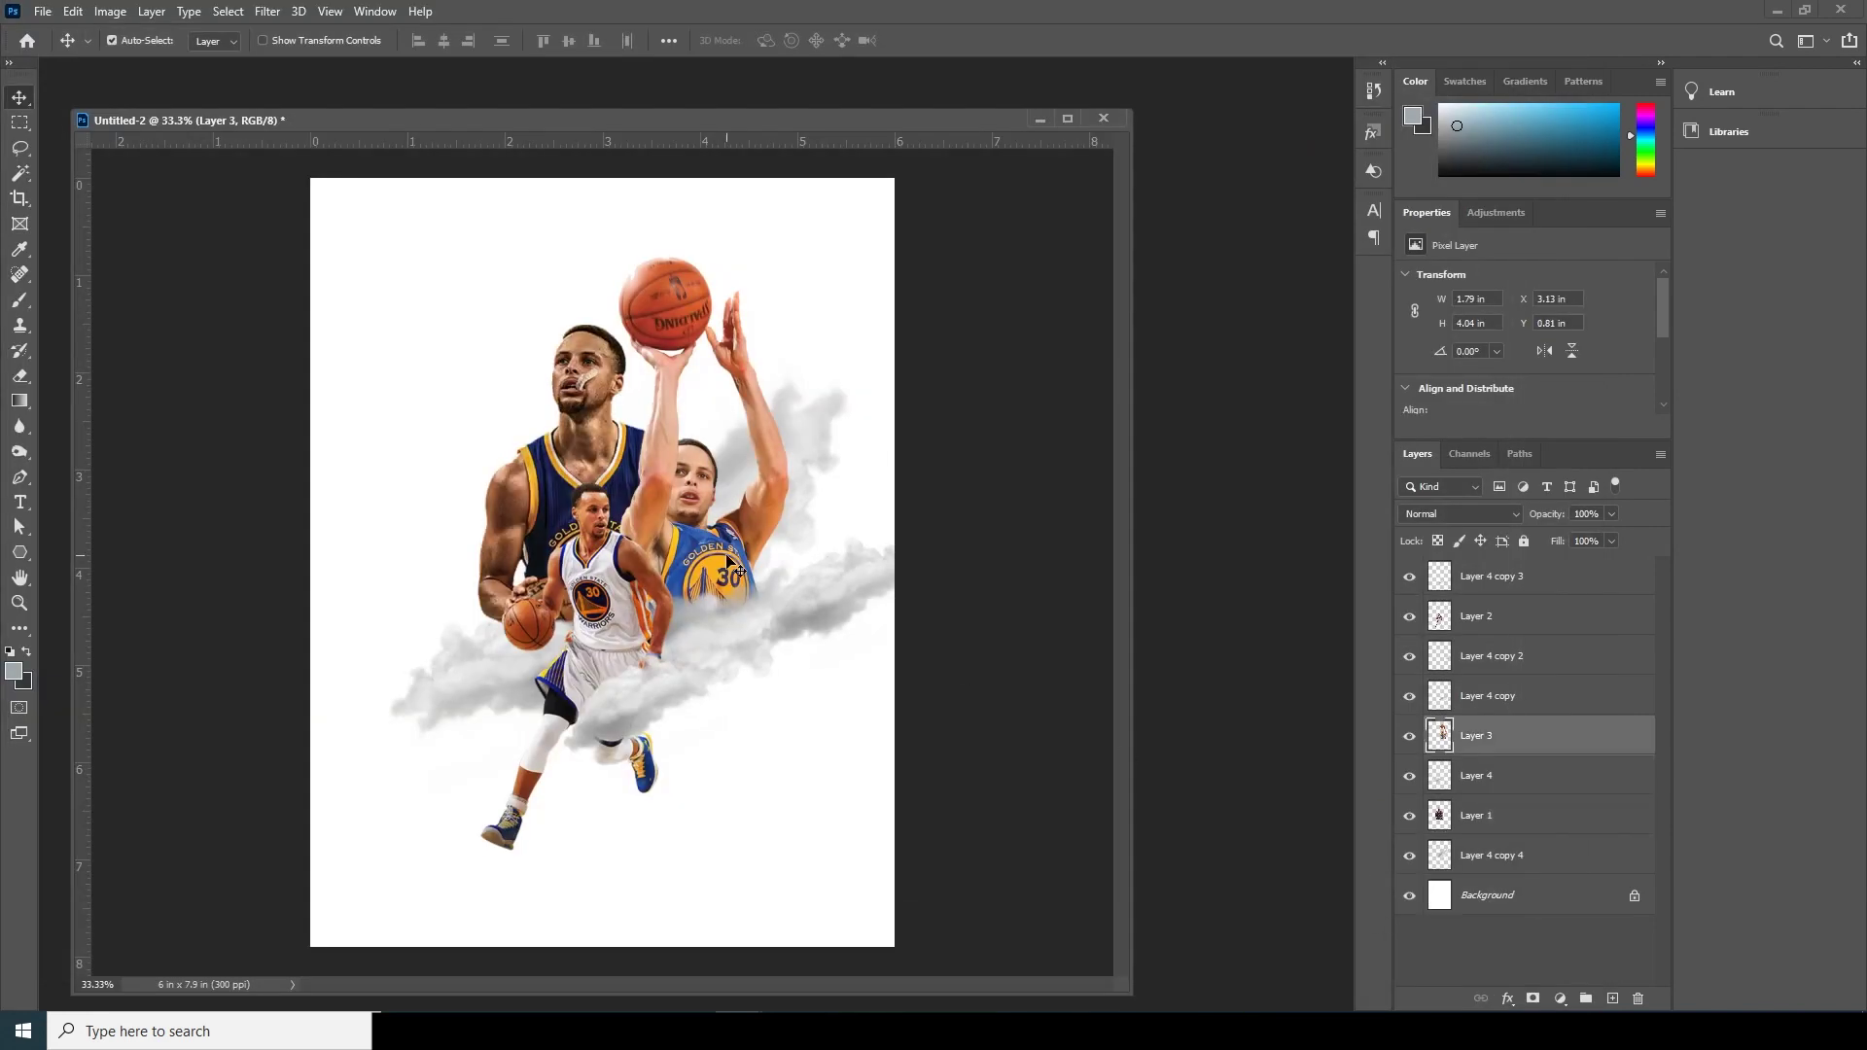
# Reapply the last Camera Raw Filter to the shooting player on Layer 3 and the running player on Layer 2.
pyautogui.click(267, 12)
pyautogui.click(301, 27)
pyautogui.click(600, 610)
pyautogui.click(268, 11)
pyautogui.click(292, 28)
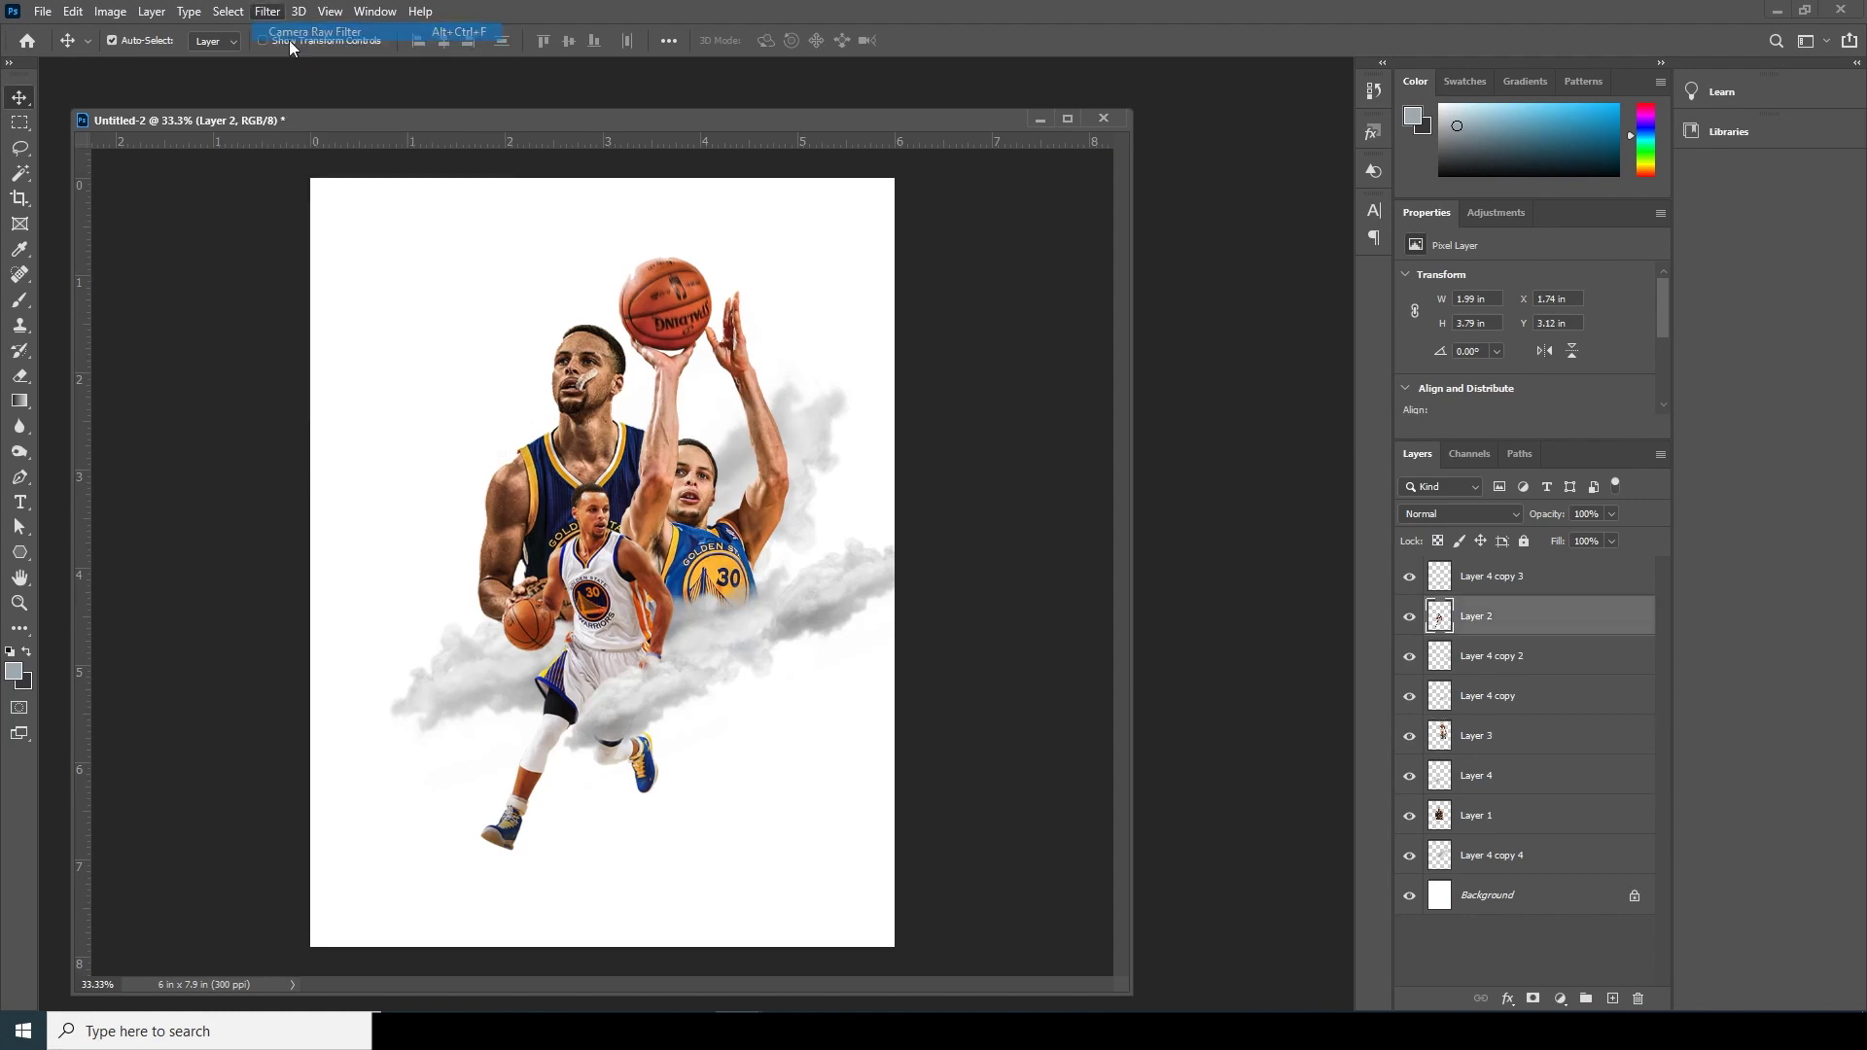
# Choose a light warm grey as the foreground color and fill the Background layer with it.
pyautogui.click(770, 646)
pyautogui.click(1464, 583)
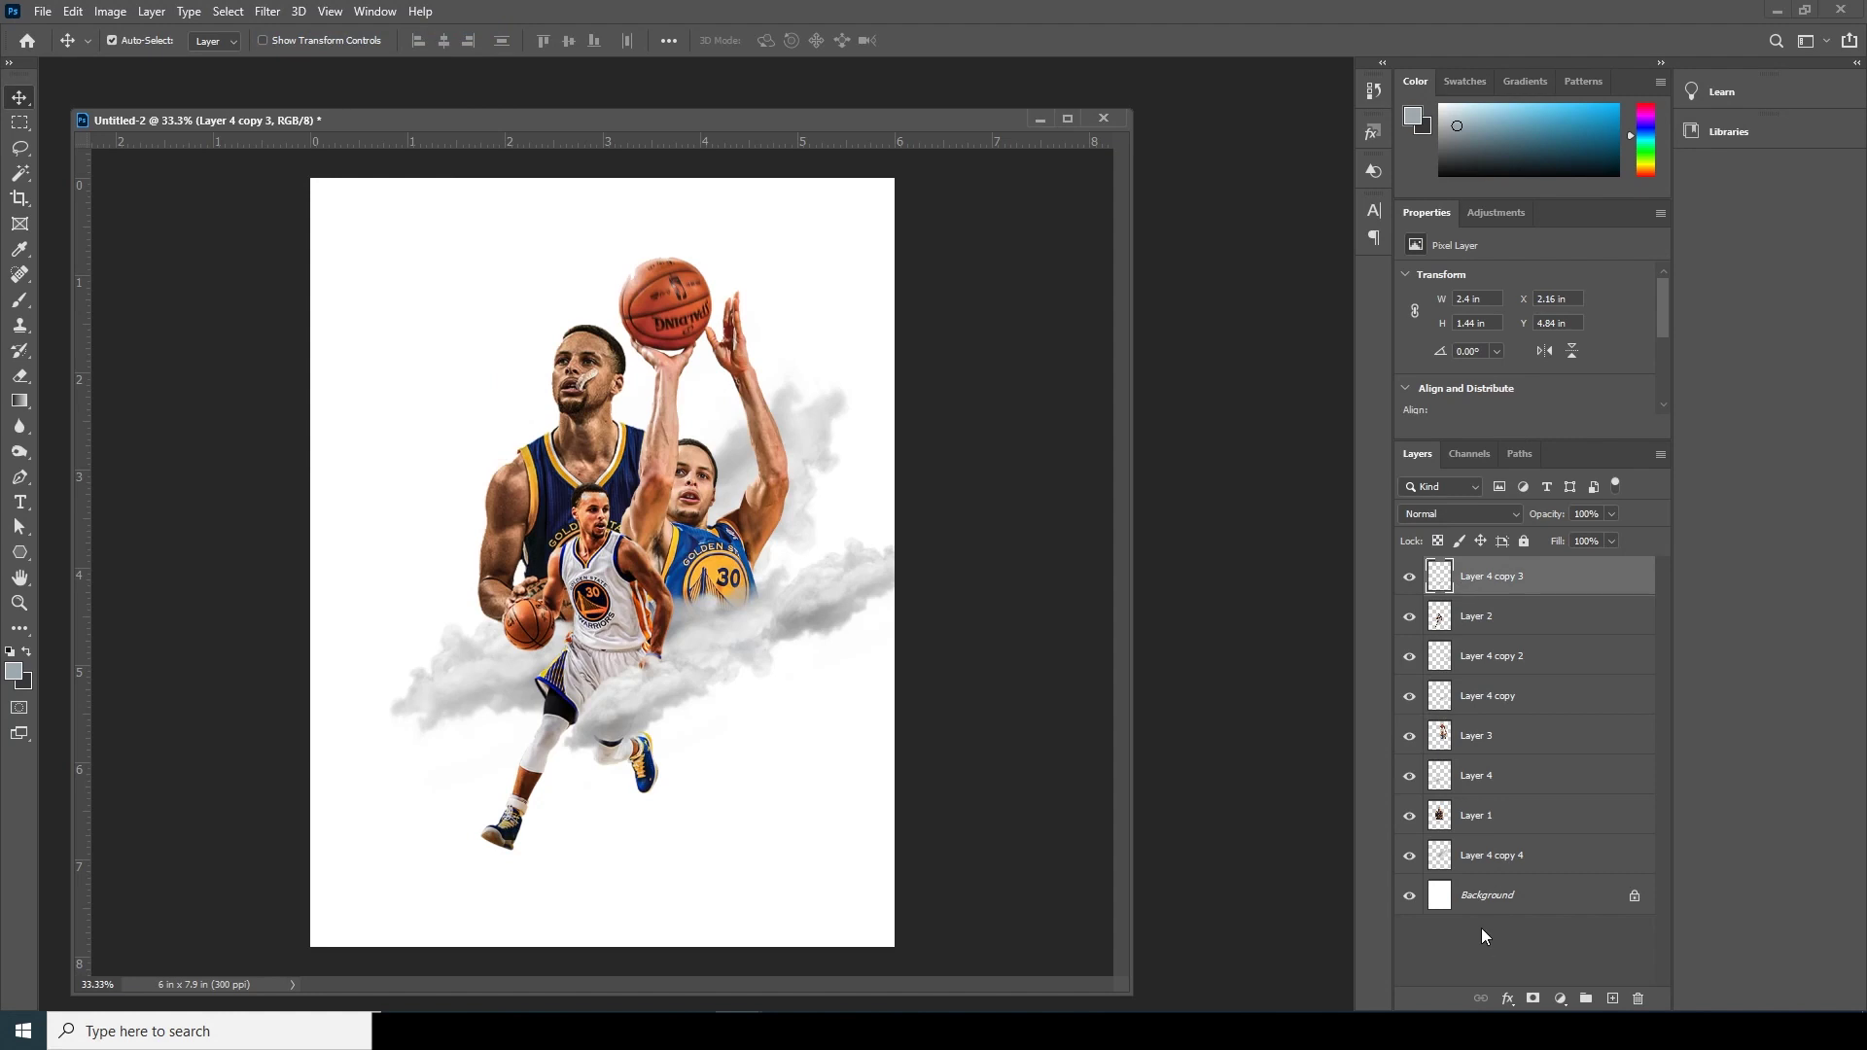
pyautogui.click(1475, 899)
pyautogui.click(21, 675)
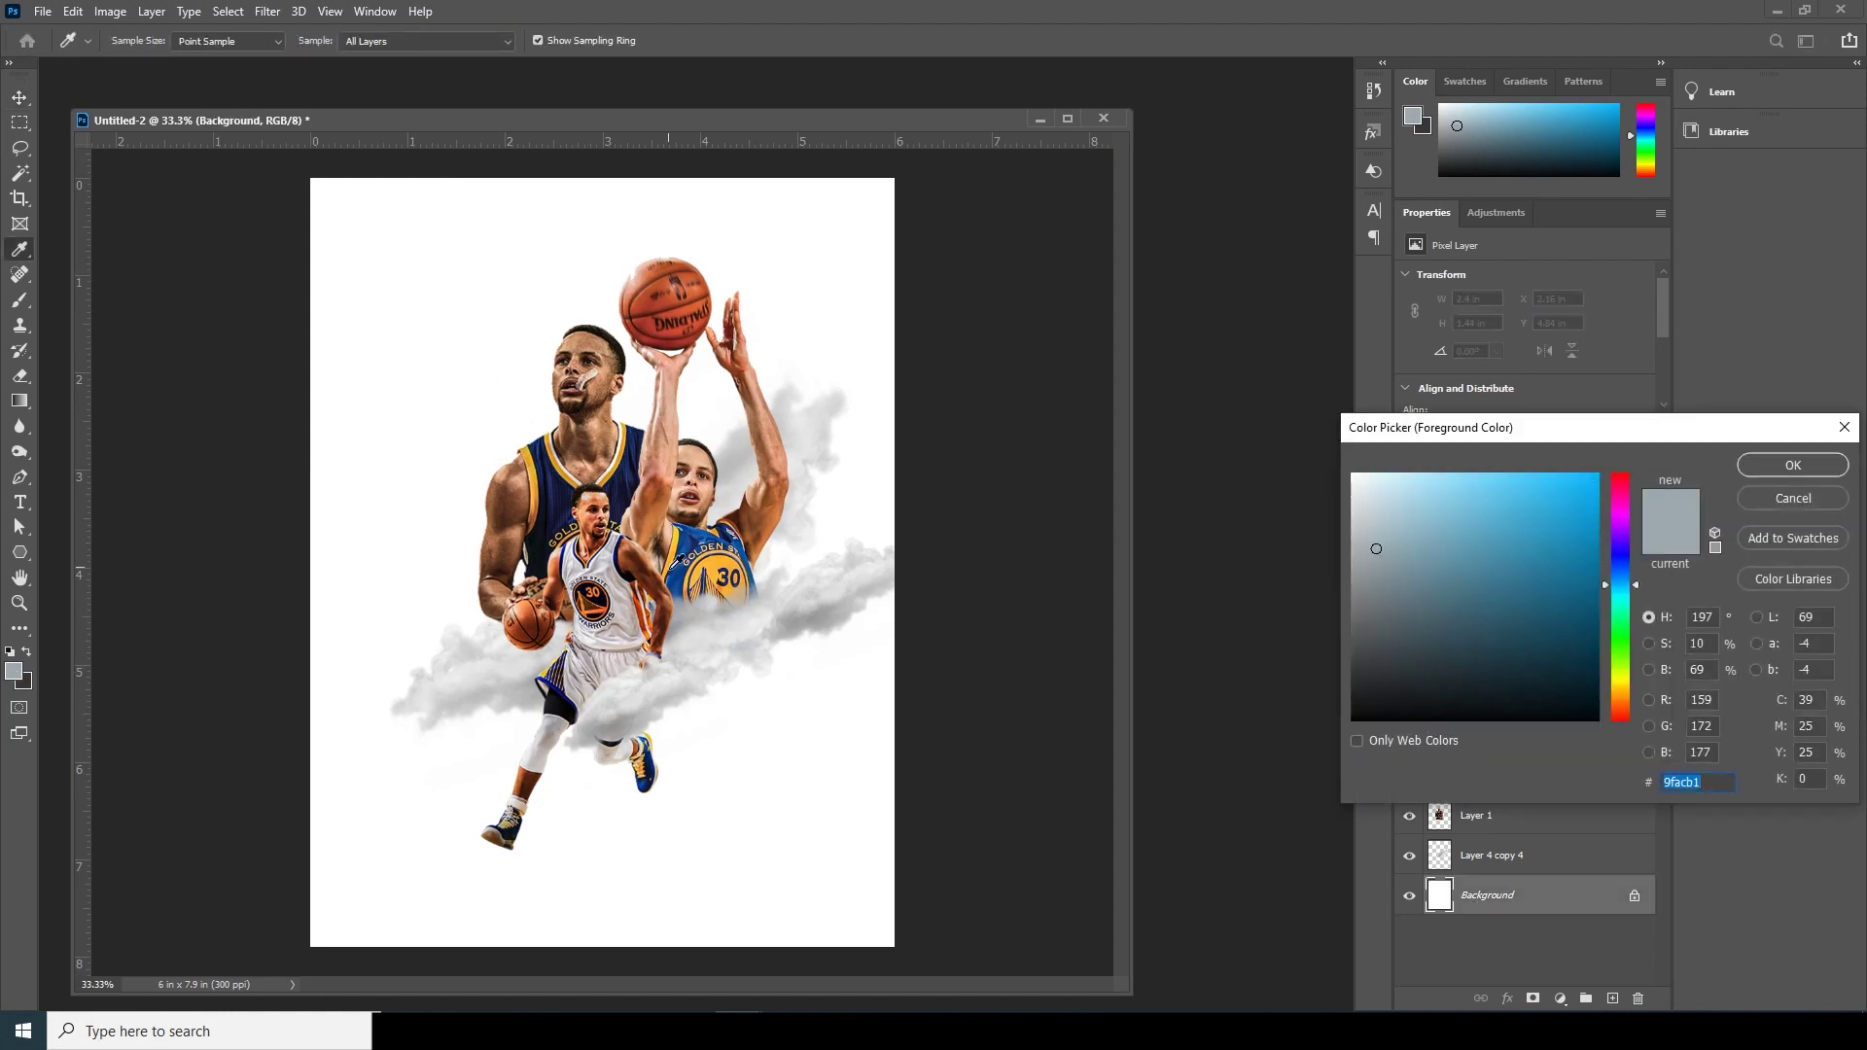
pyautogui.click(508, 705)
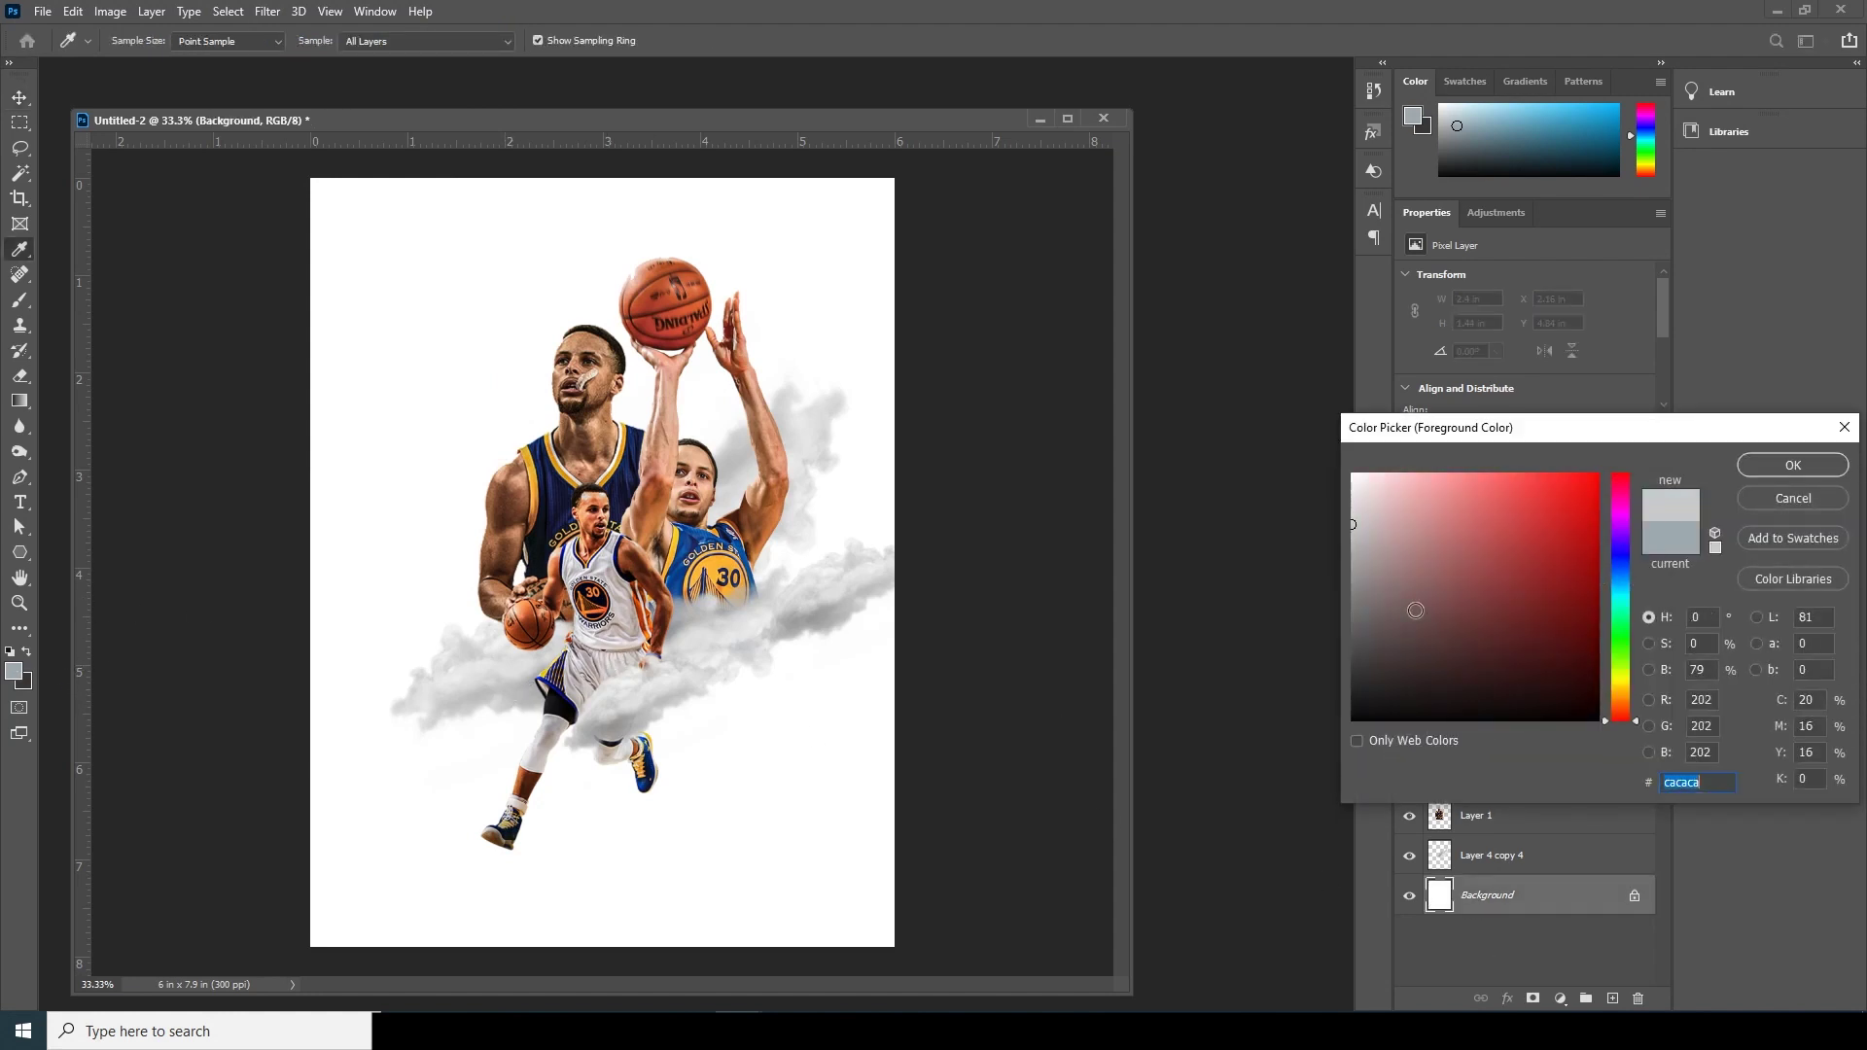
pyautogui.click(1359, 516)
pyautogui.click(1792, 466)
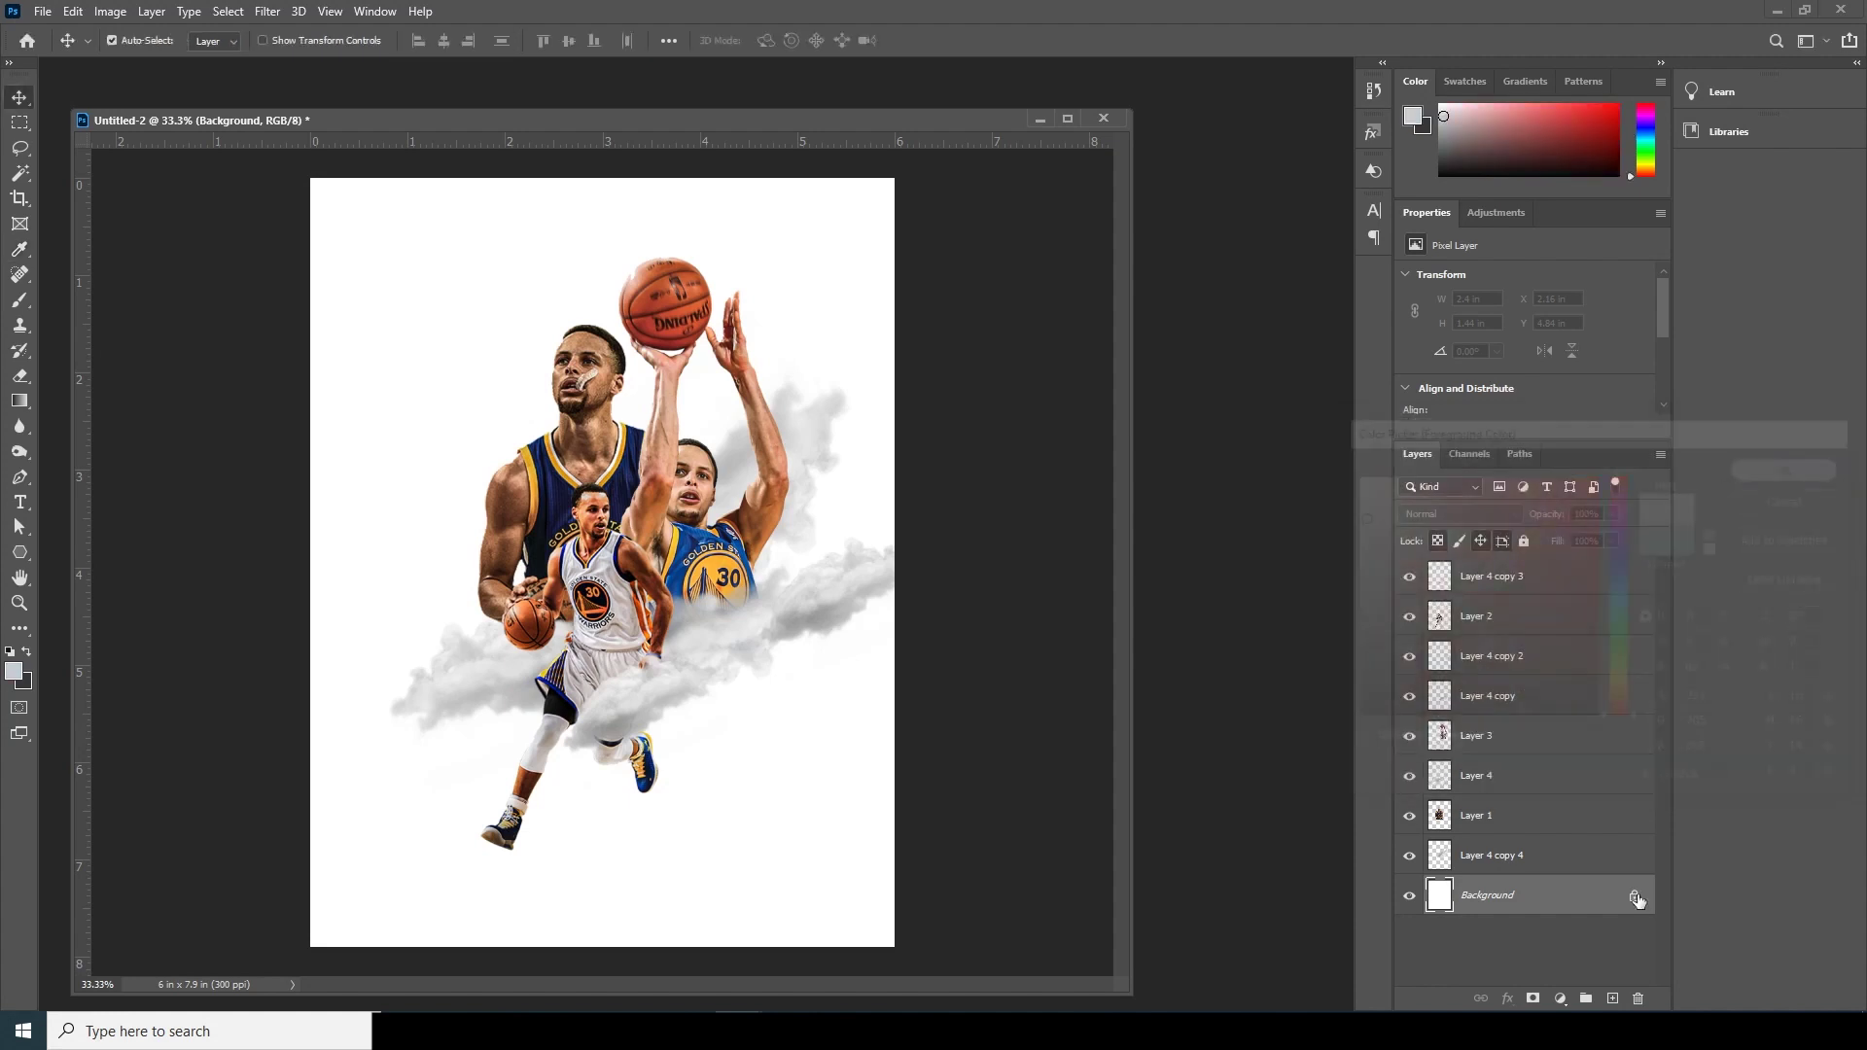
pyautogui.press('v')
pyautogui.hotkey('alt', 'BackSpace')
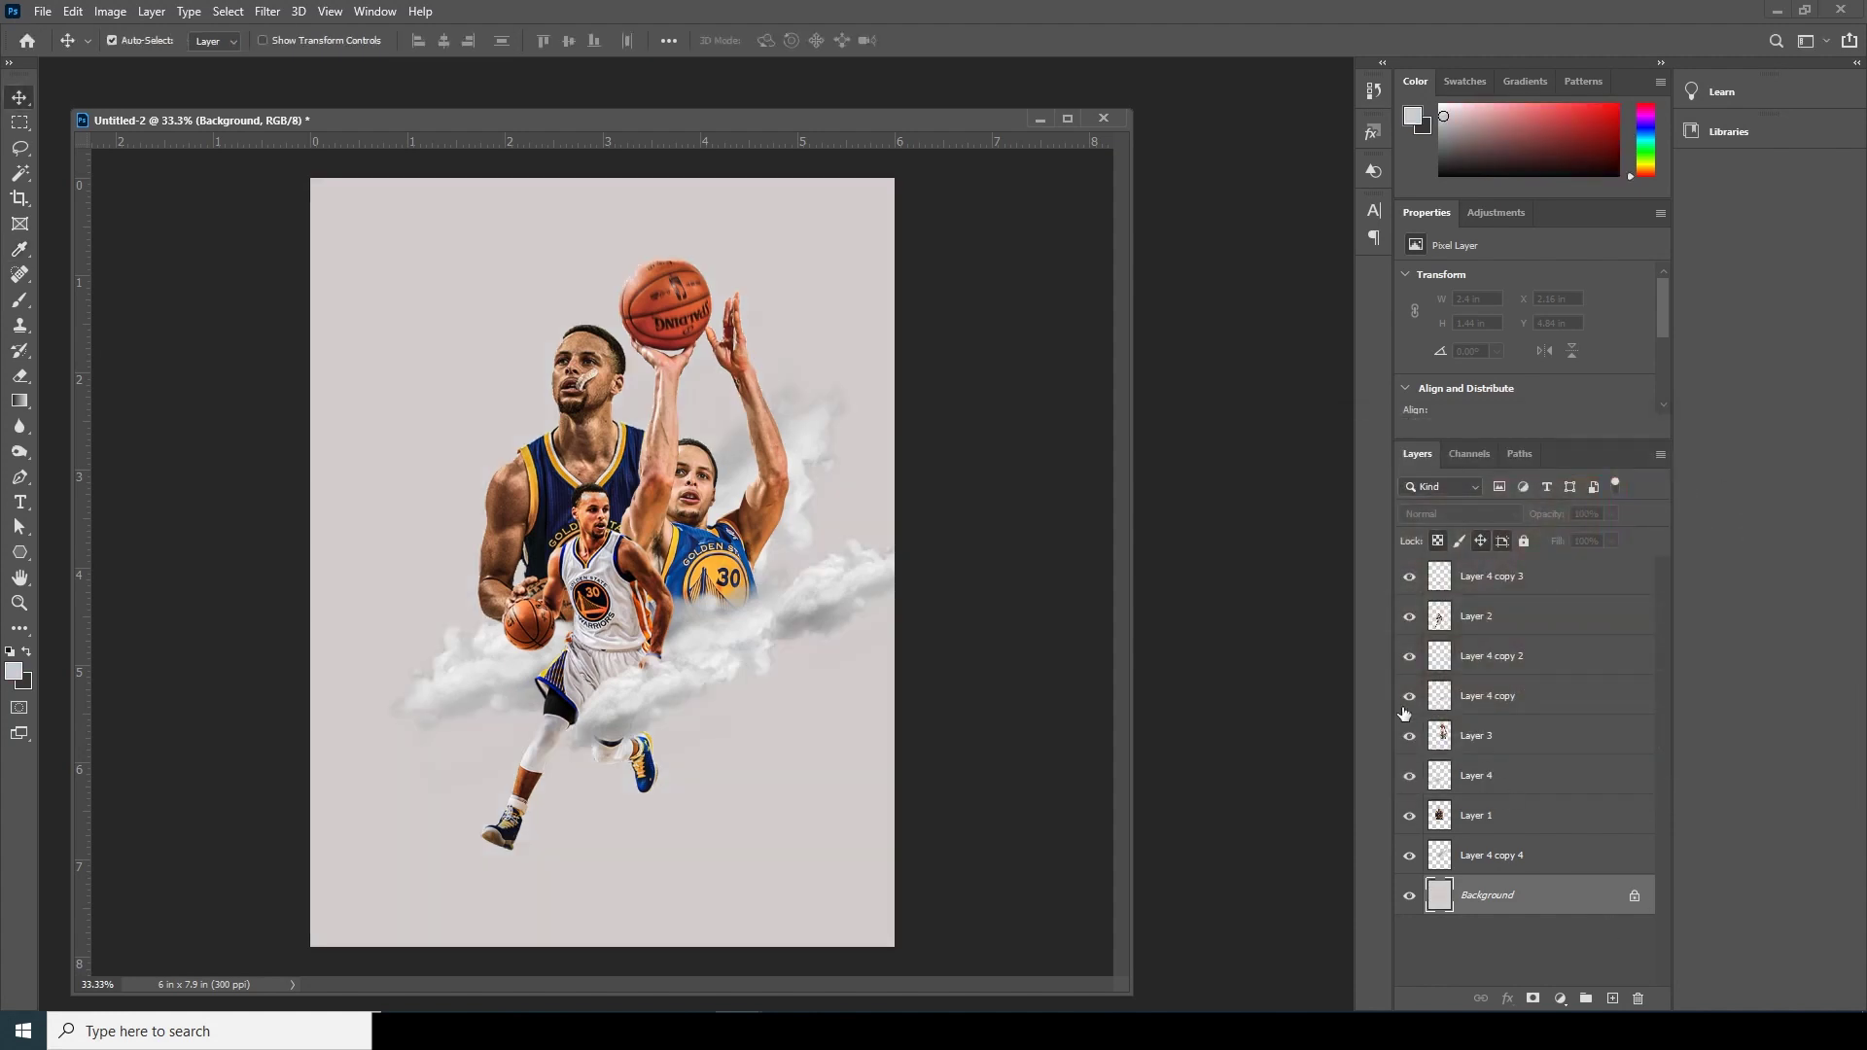
# Rotate and shrink the Layer 4 copy 4 cloud and move it to the lower left, behind the running player.
pyautogui.click(822, 459)
pyautogui.hotkey('ctrl', 't')
pyautogui.moveTo(855, 260); pyautogui.dragTo(817, 315)
pyautogui.moveTo(752, 475); pyautogui.dragTo(540, 673)
pyautogui.moveTo(601, 510); pyautogui.dragTo(611, 501)
pyautogui.press('Return')
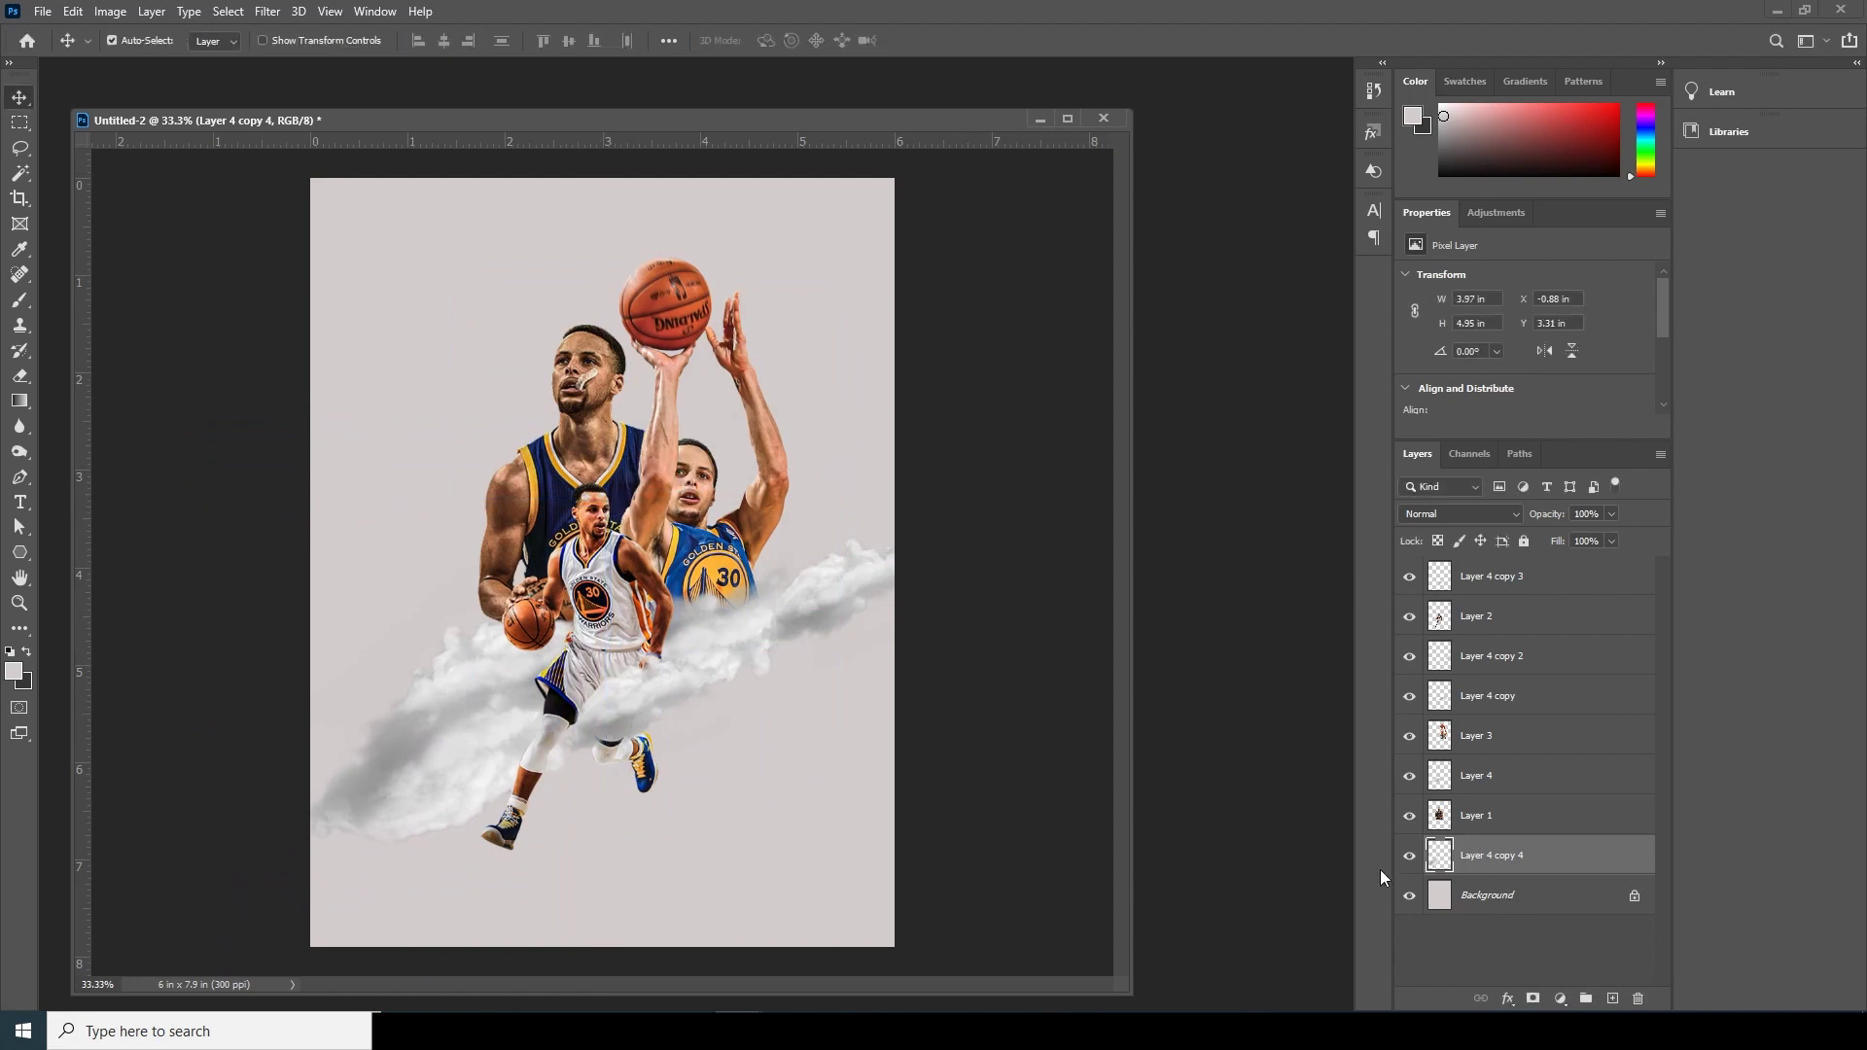
# Duplicate the Layer 4 copy 3 cloud, scale it to about 132%, rotate it about 166° and place it over the running player's legs.
pyautogui.click(648, 697)
pyautogui.press('ctrl')
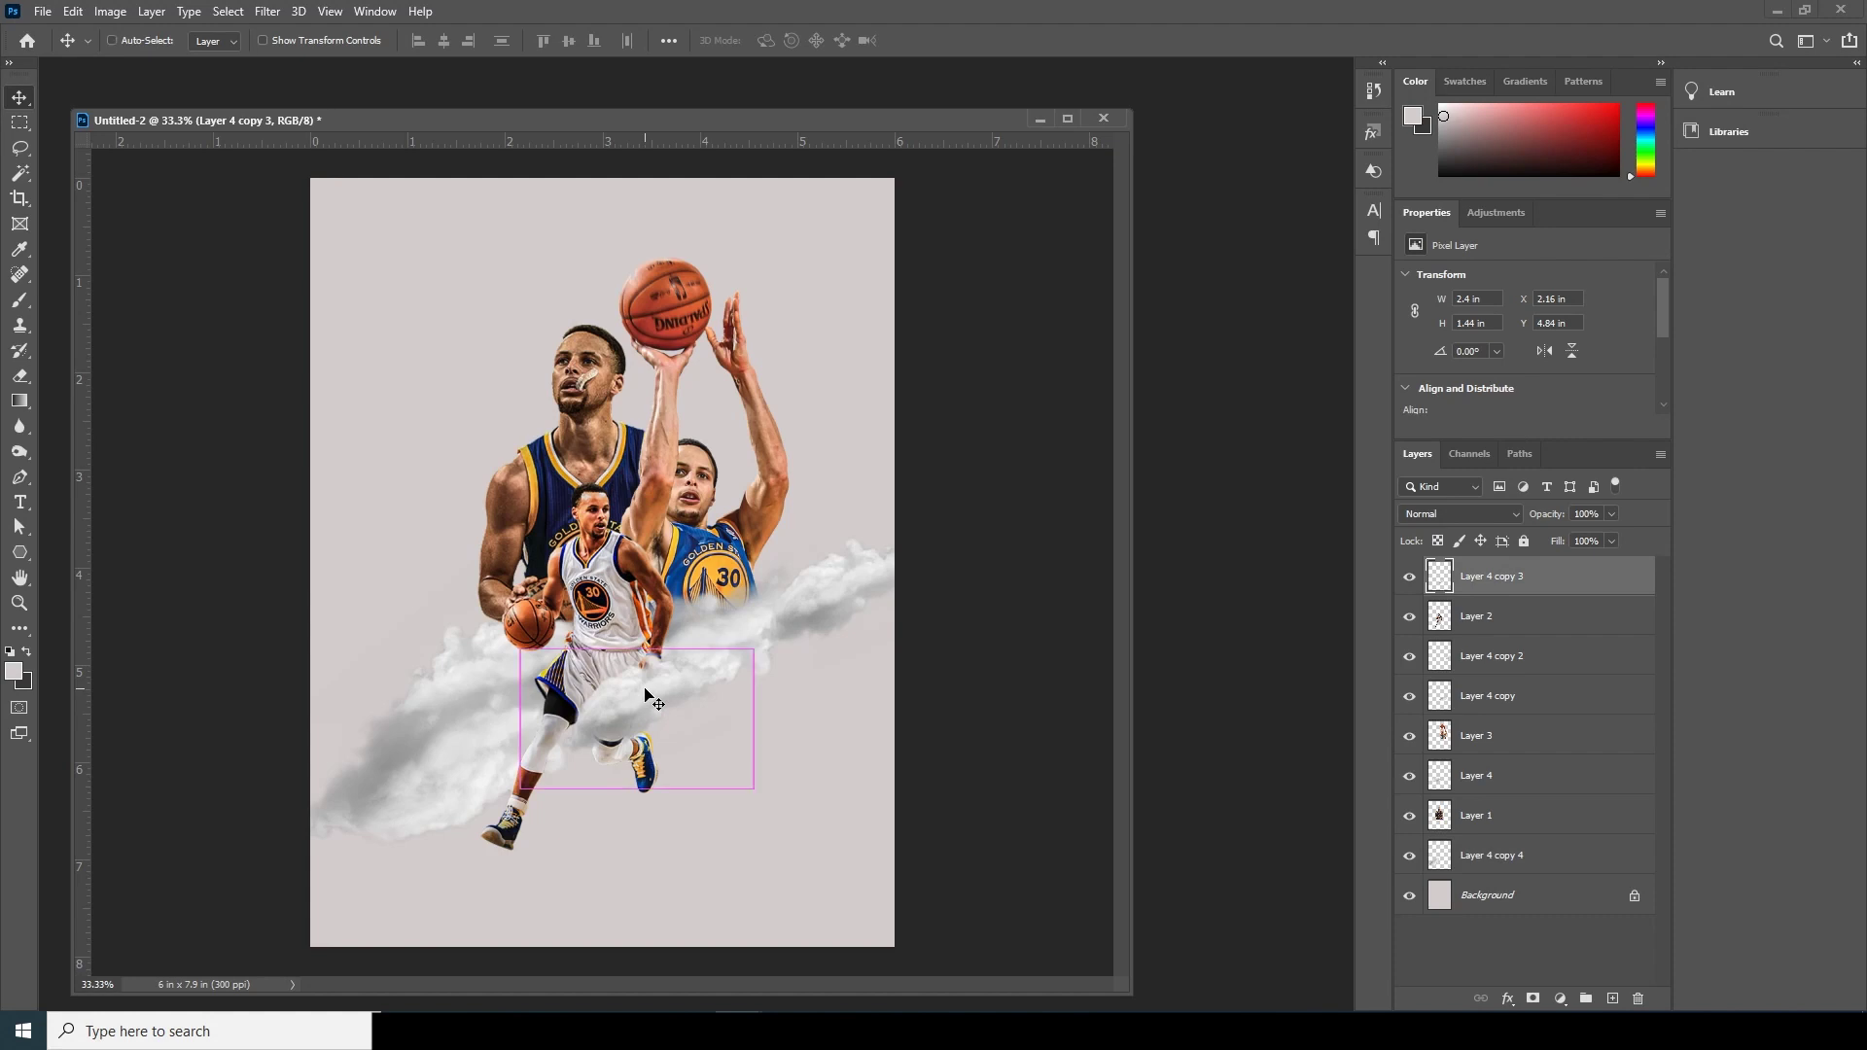
pyautogui.hotkey('ctrl', 'j')
pyautogui.hotkey('ctrl', 't')
pyautogui.moveTo(671, 722); pyautogui.dragTo(532, 712)
pyautogui.moveTo(633, 630); pyautogui.dragTo(387, 774)
pyautogui.moveTo(739, 739); pyautogui.dragTo(750, 700)
pyautogui.moveTo(603, 628); pyautogui.dragTo(579, 720)
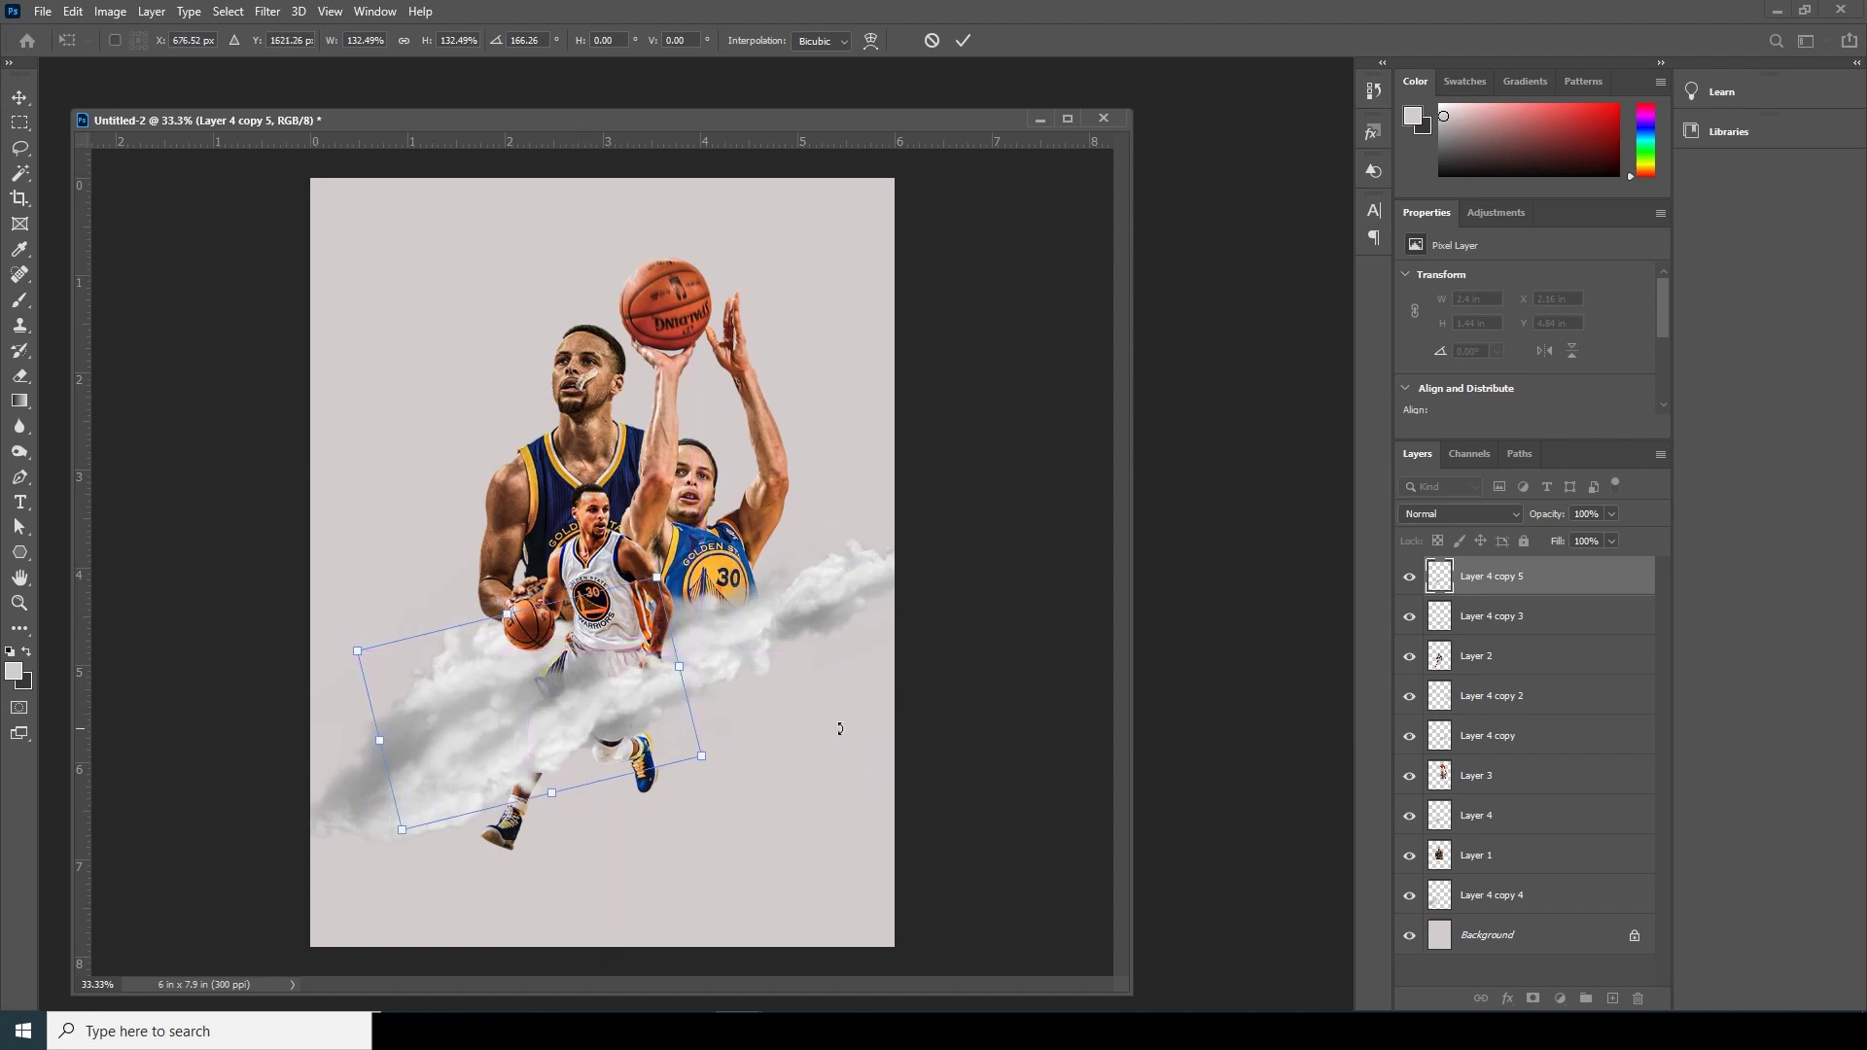
pyautogui.press('Return')
# Lower the opacity of the Layer 4 copy 5 cloud to 53% and shift the document window slightly.
pyautogui.click(1618, 515)
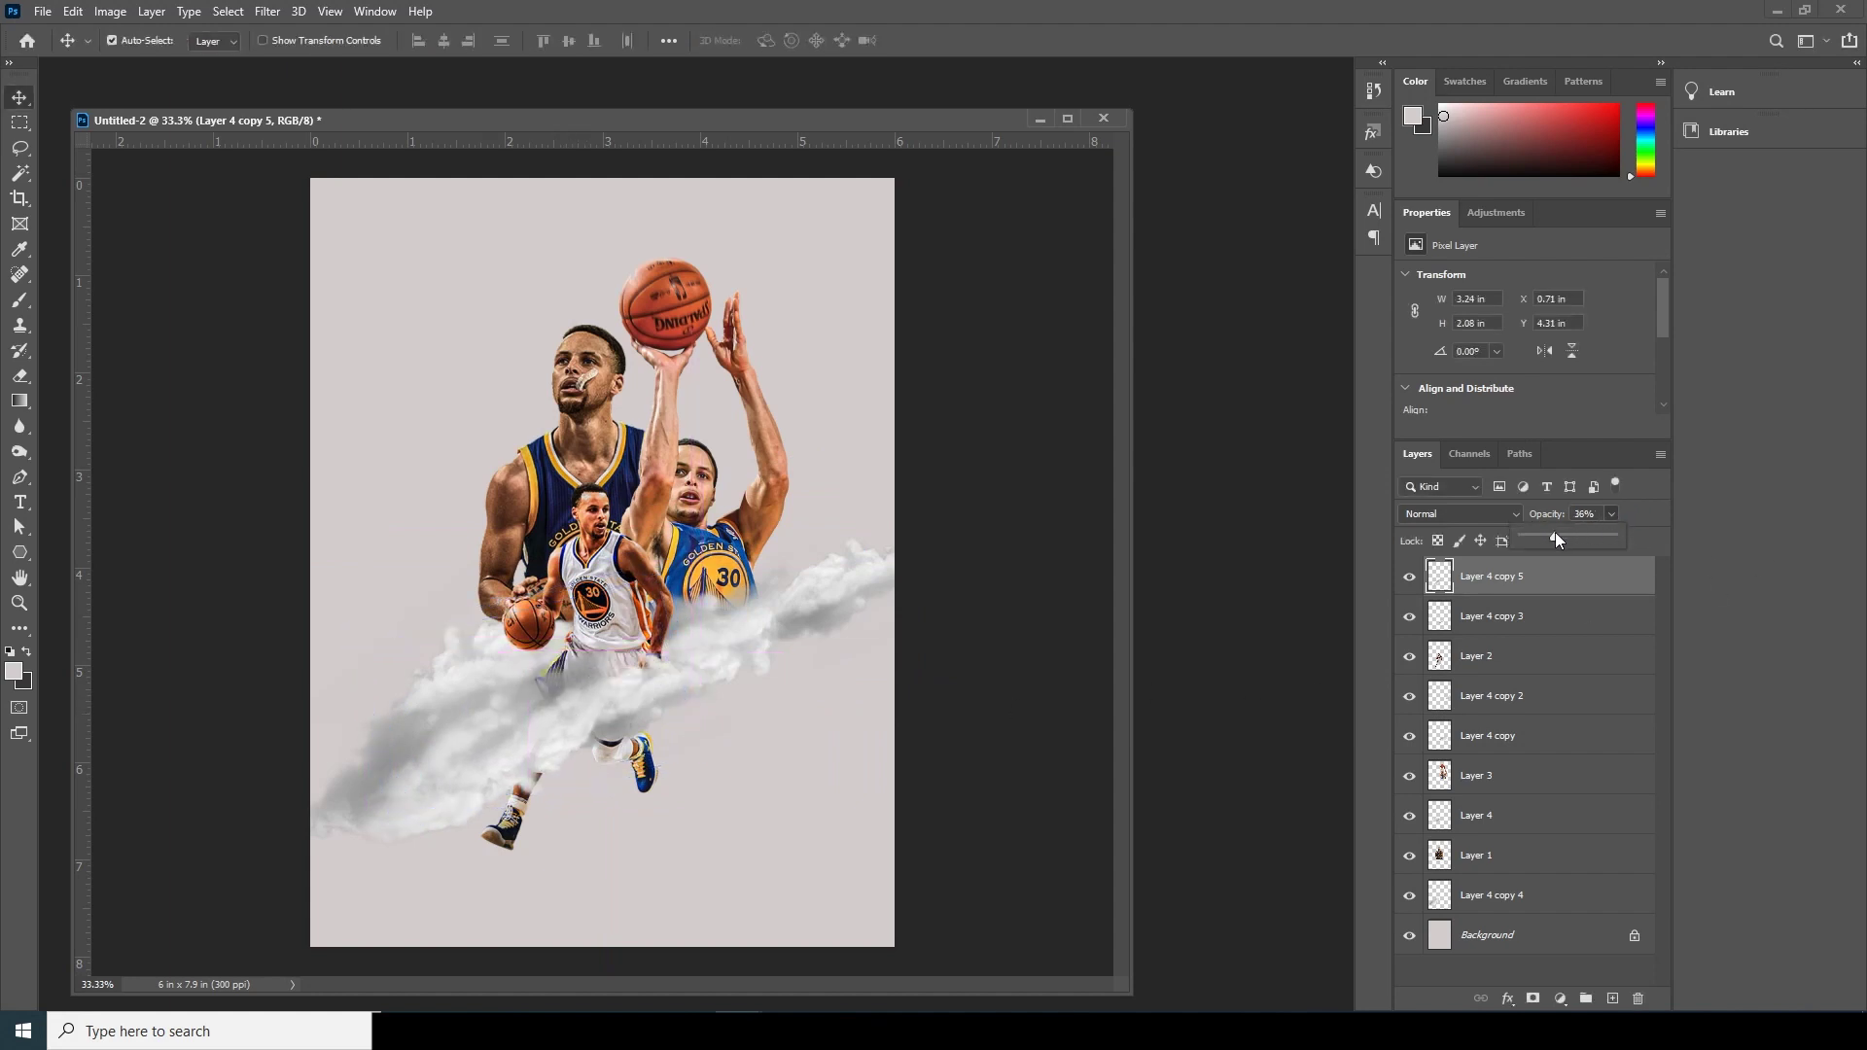
pyautogui.moveTo(1569, 532); pyautogui.dragTo(1571, 532)
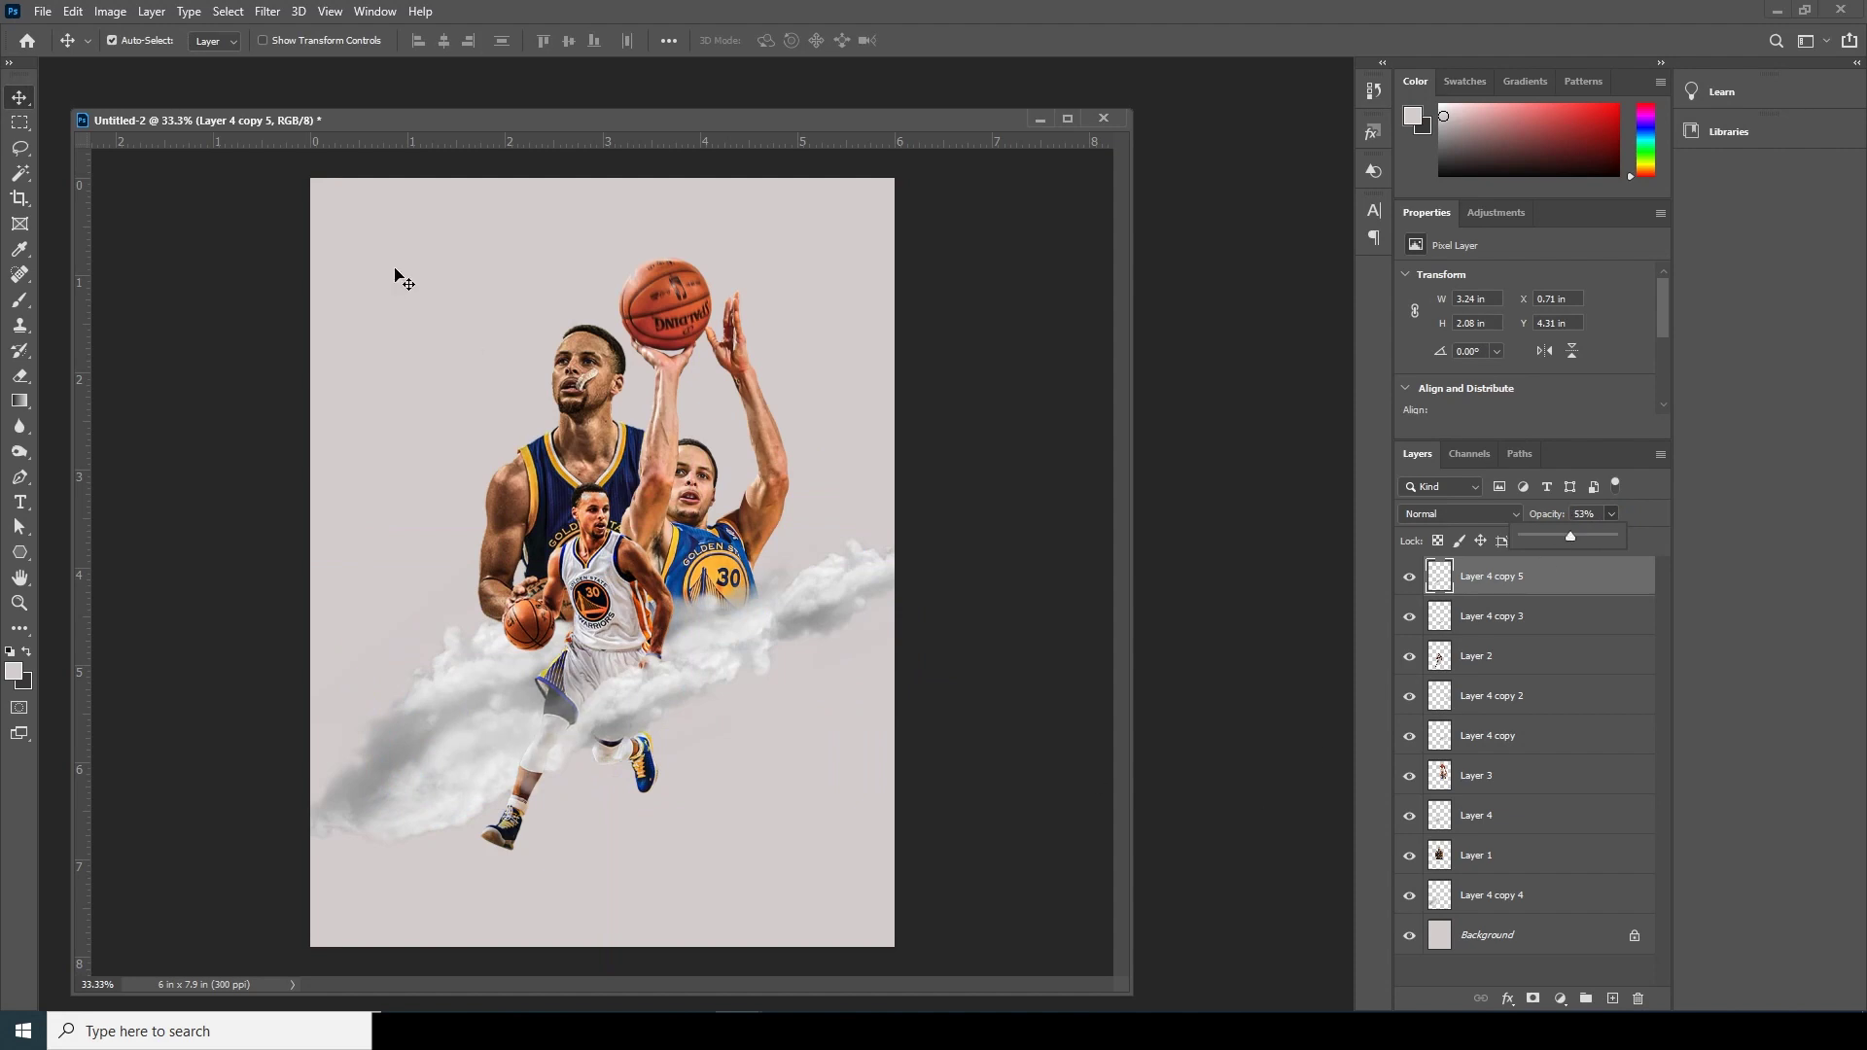
pyautogui.moveTo(550, 119); pyautogui.dragTo(581, 98)
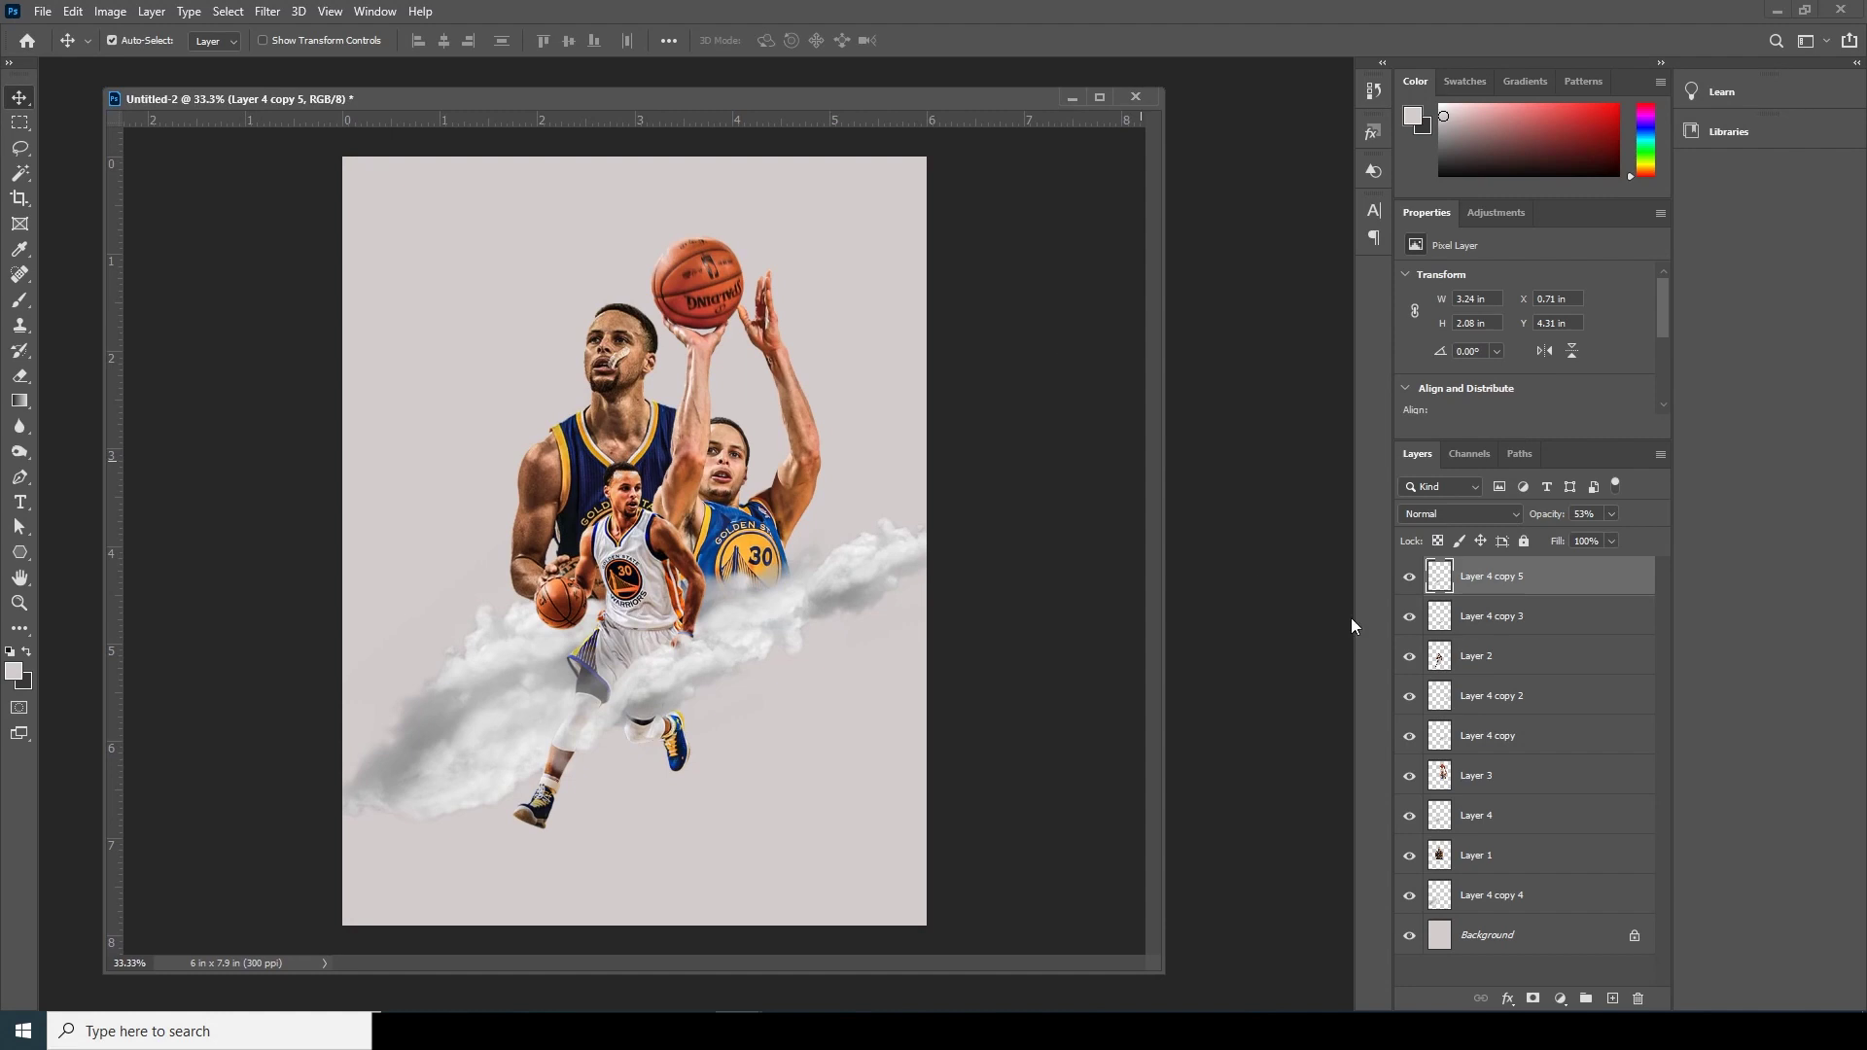
# Add a Color Lookup adjustment layer above all layers and load the 3D LUT file windymoodlut 2020.cube.
pyautogui.click(1559, 999)
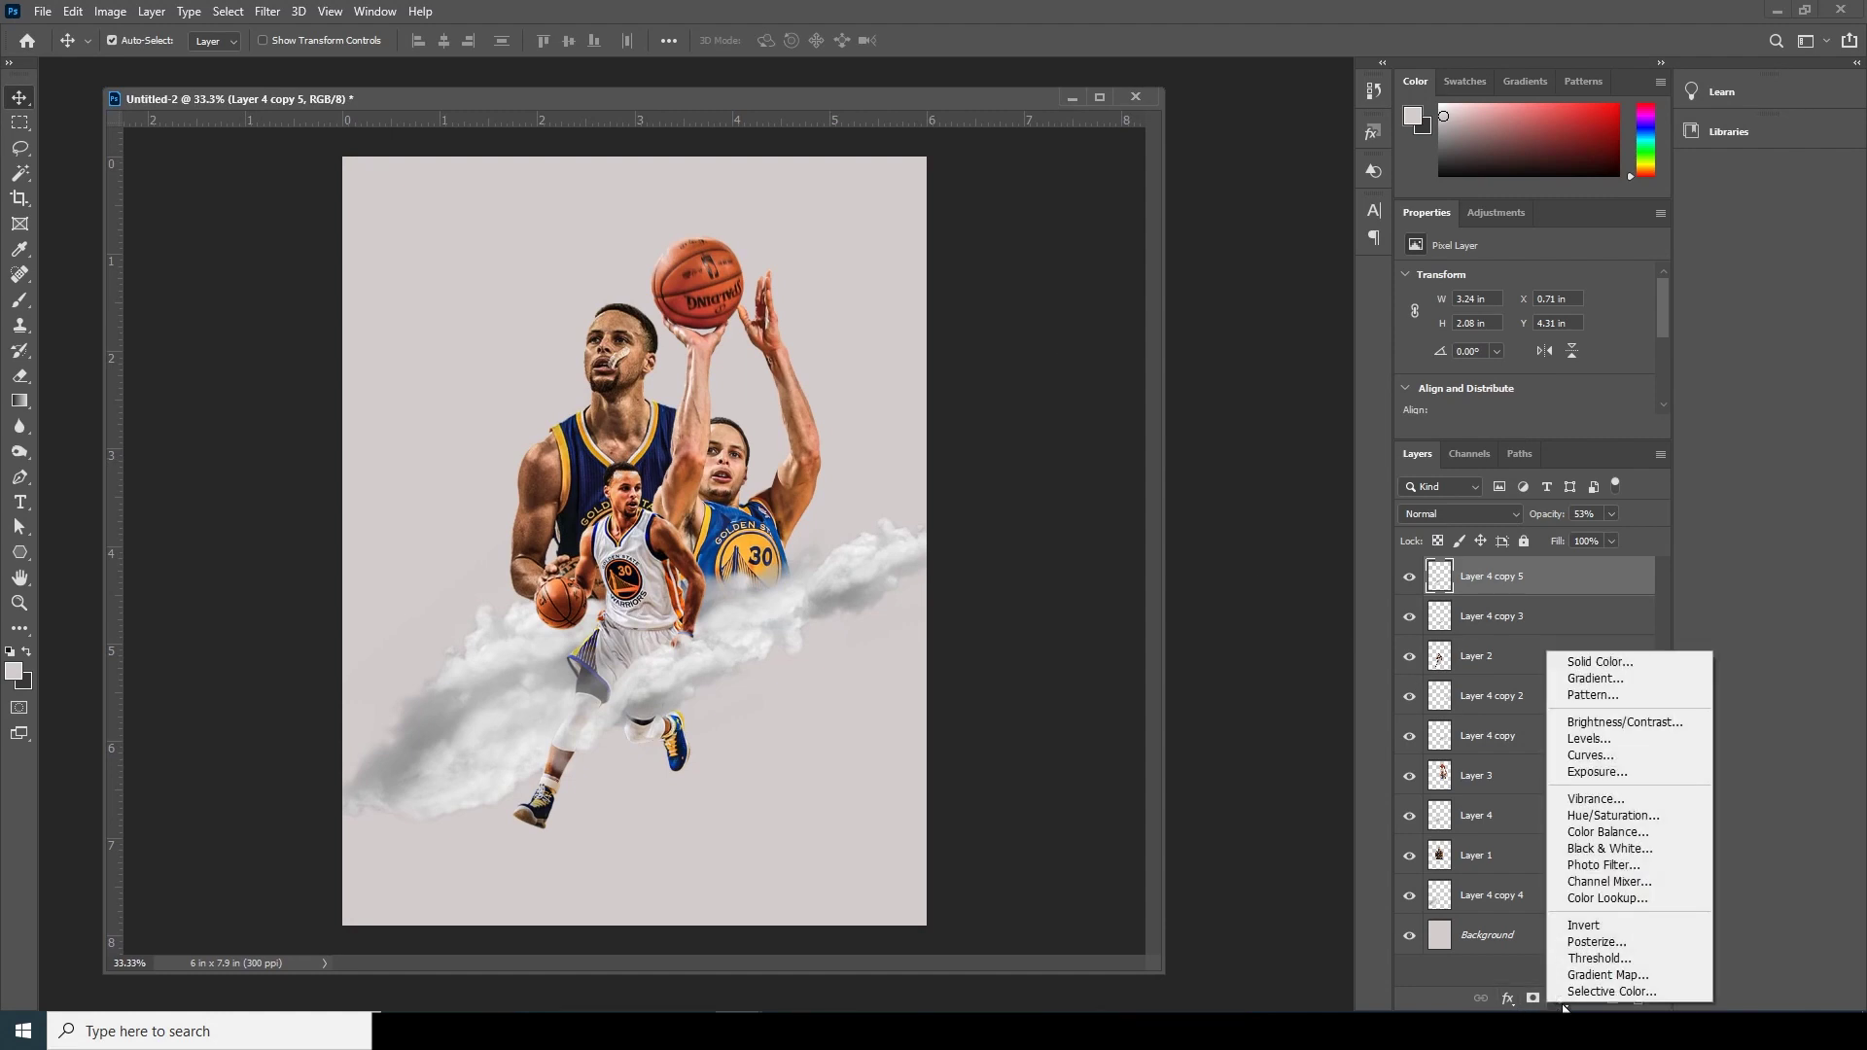
pyautogui.click(1585, 897)
pyautogui.click(1512, 283)
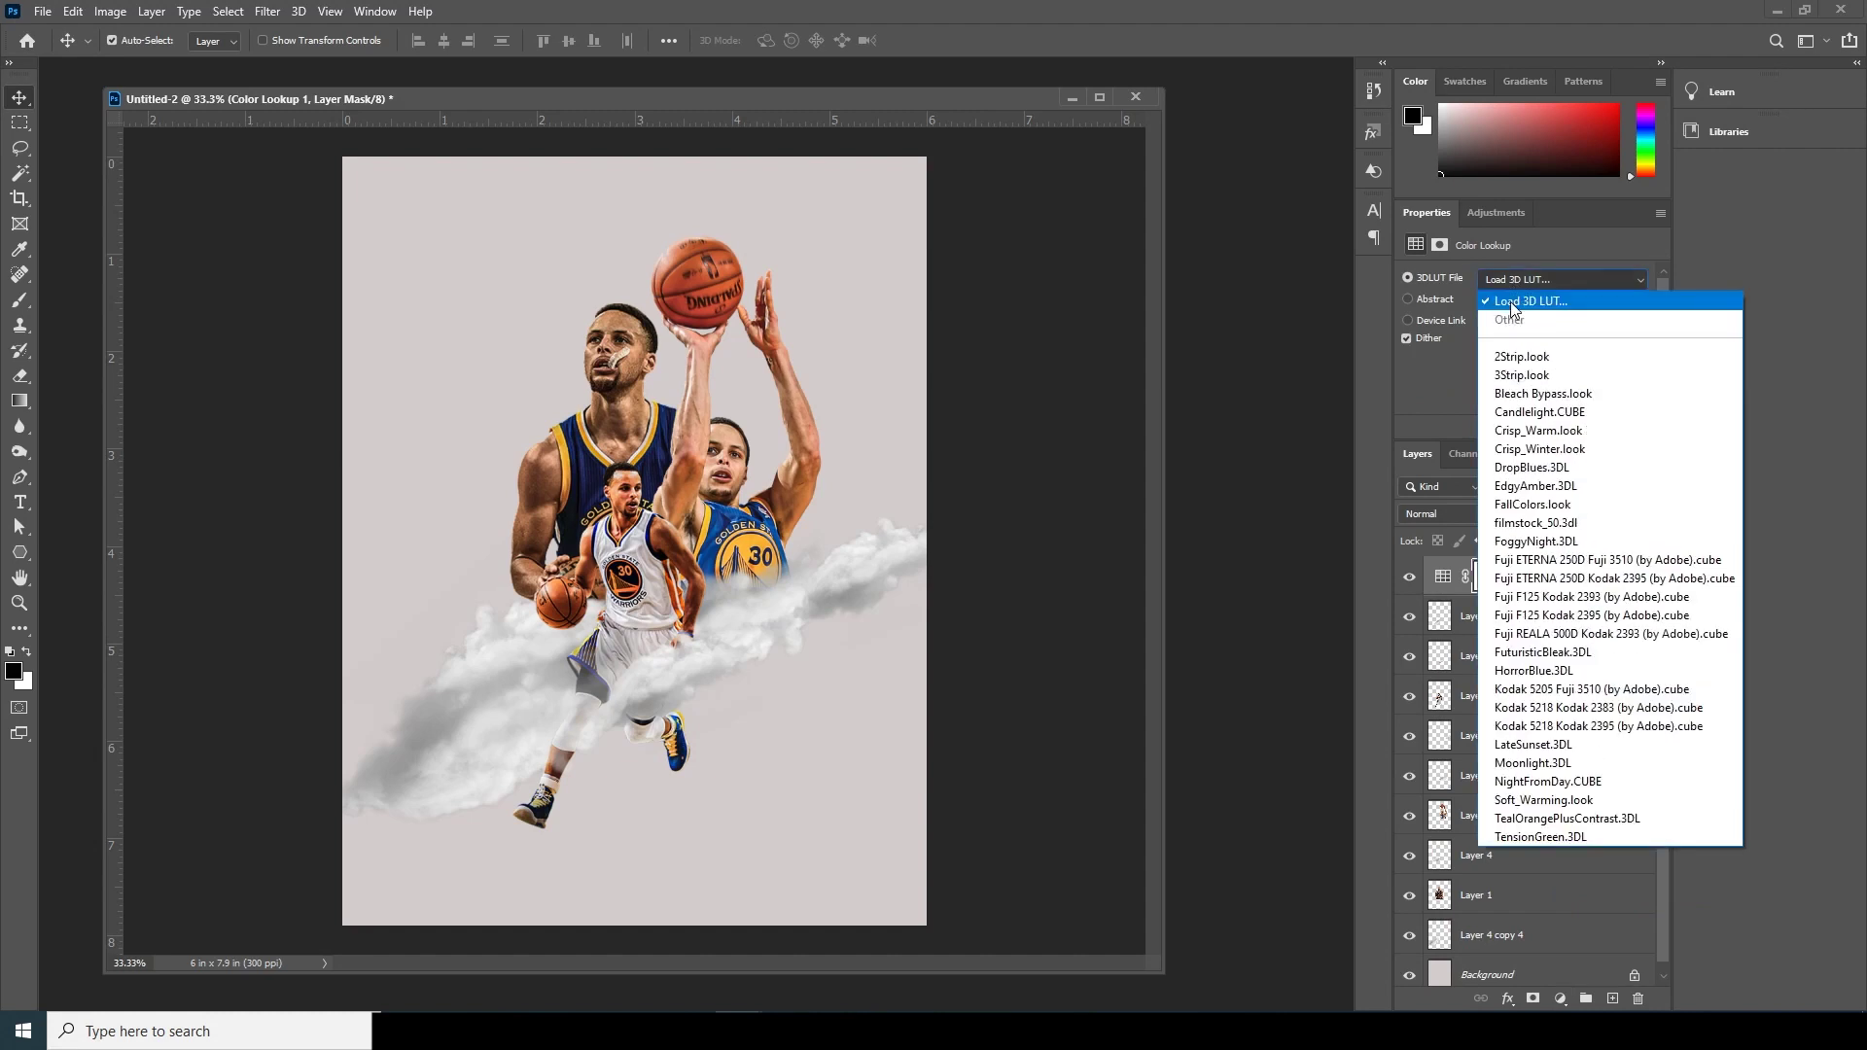
pyautogui.click(1512, 303)
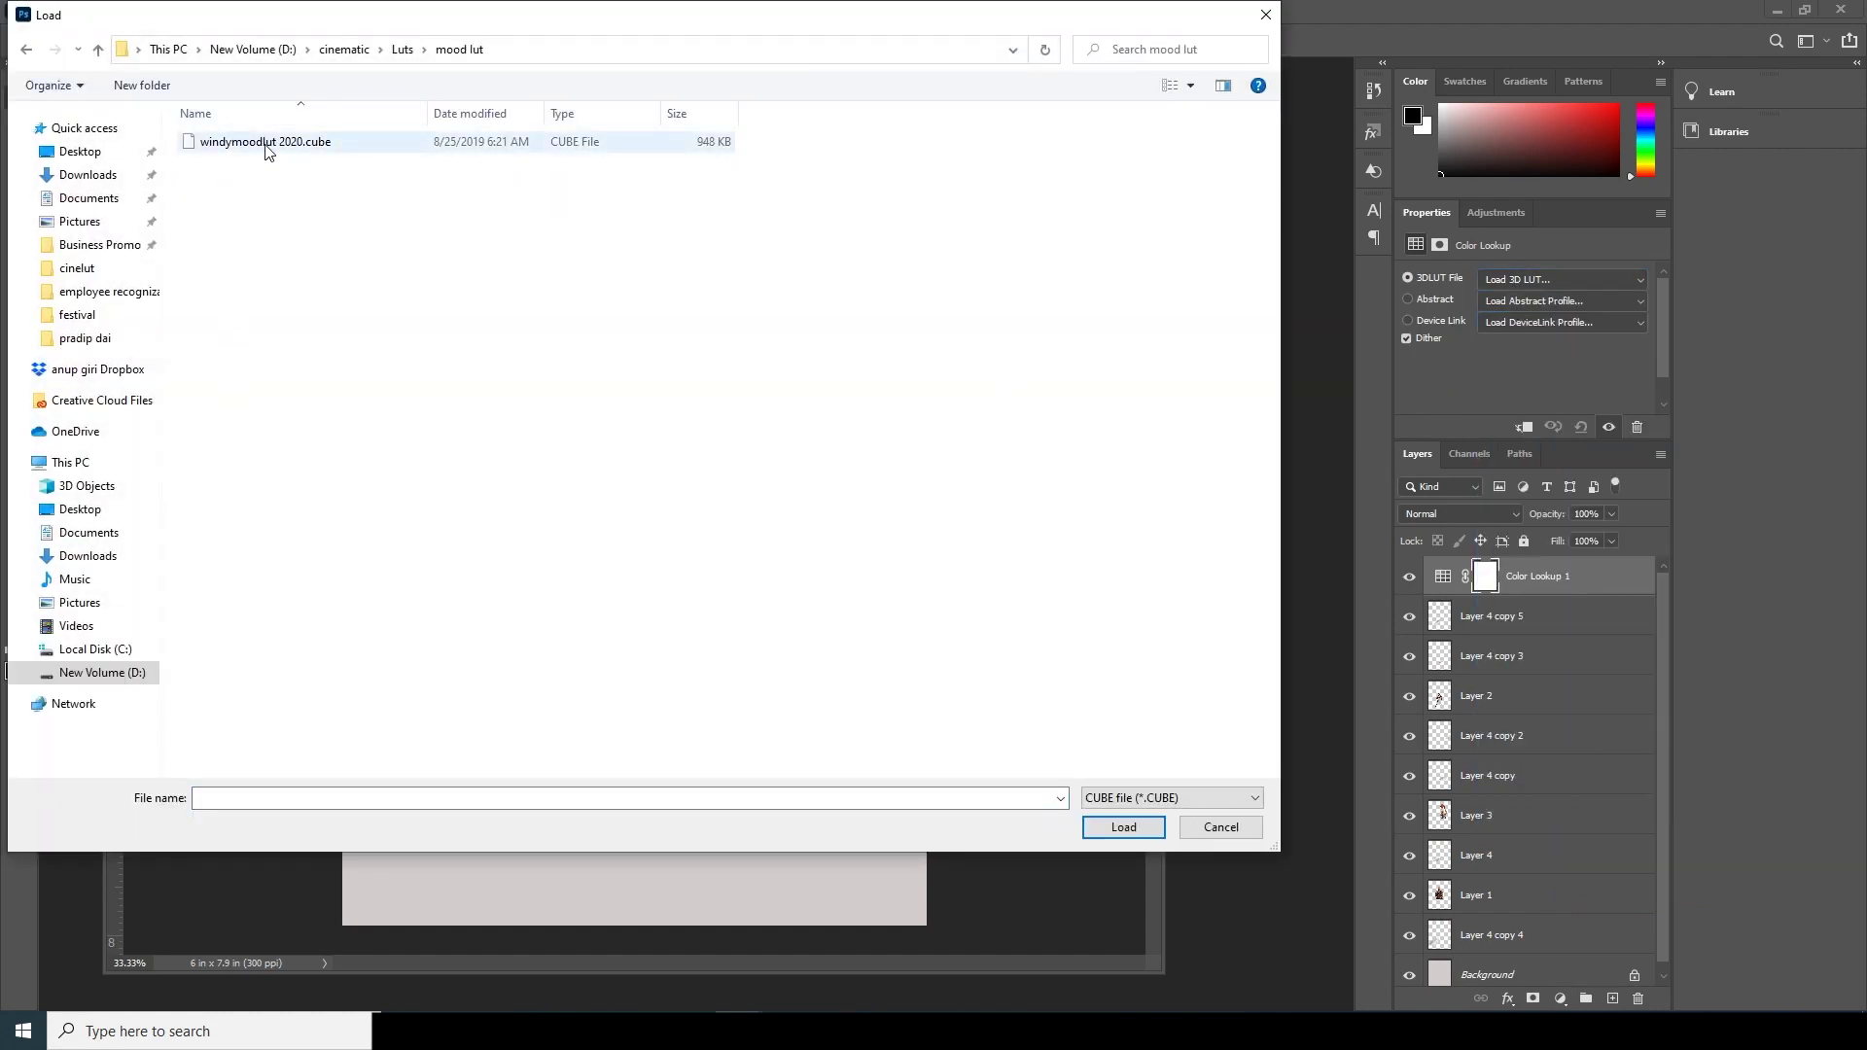
pyautogui.click(266, 143)
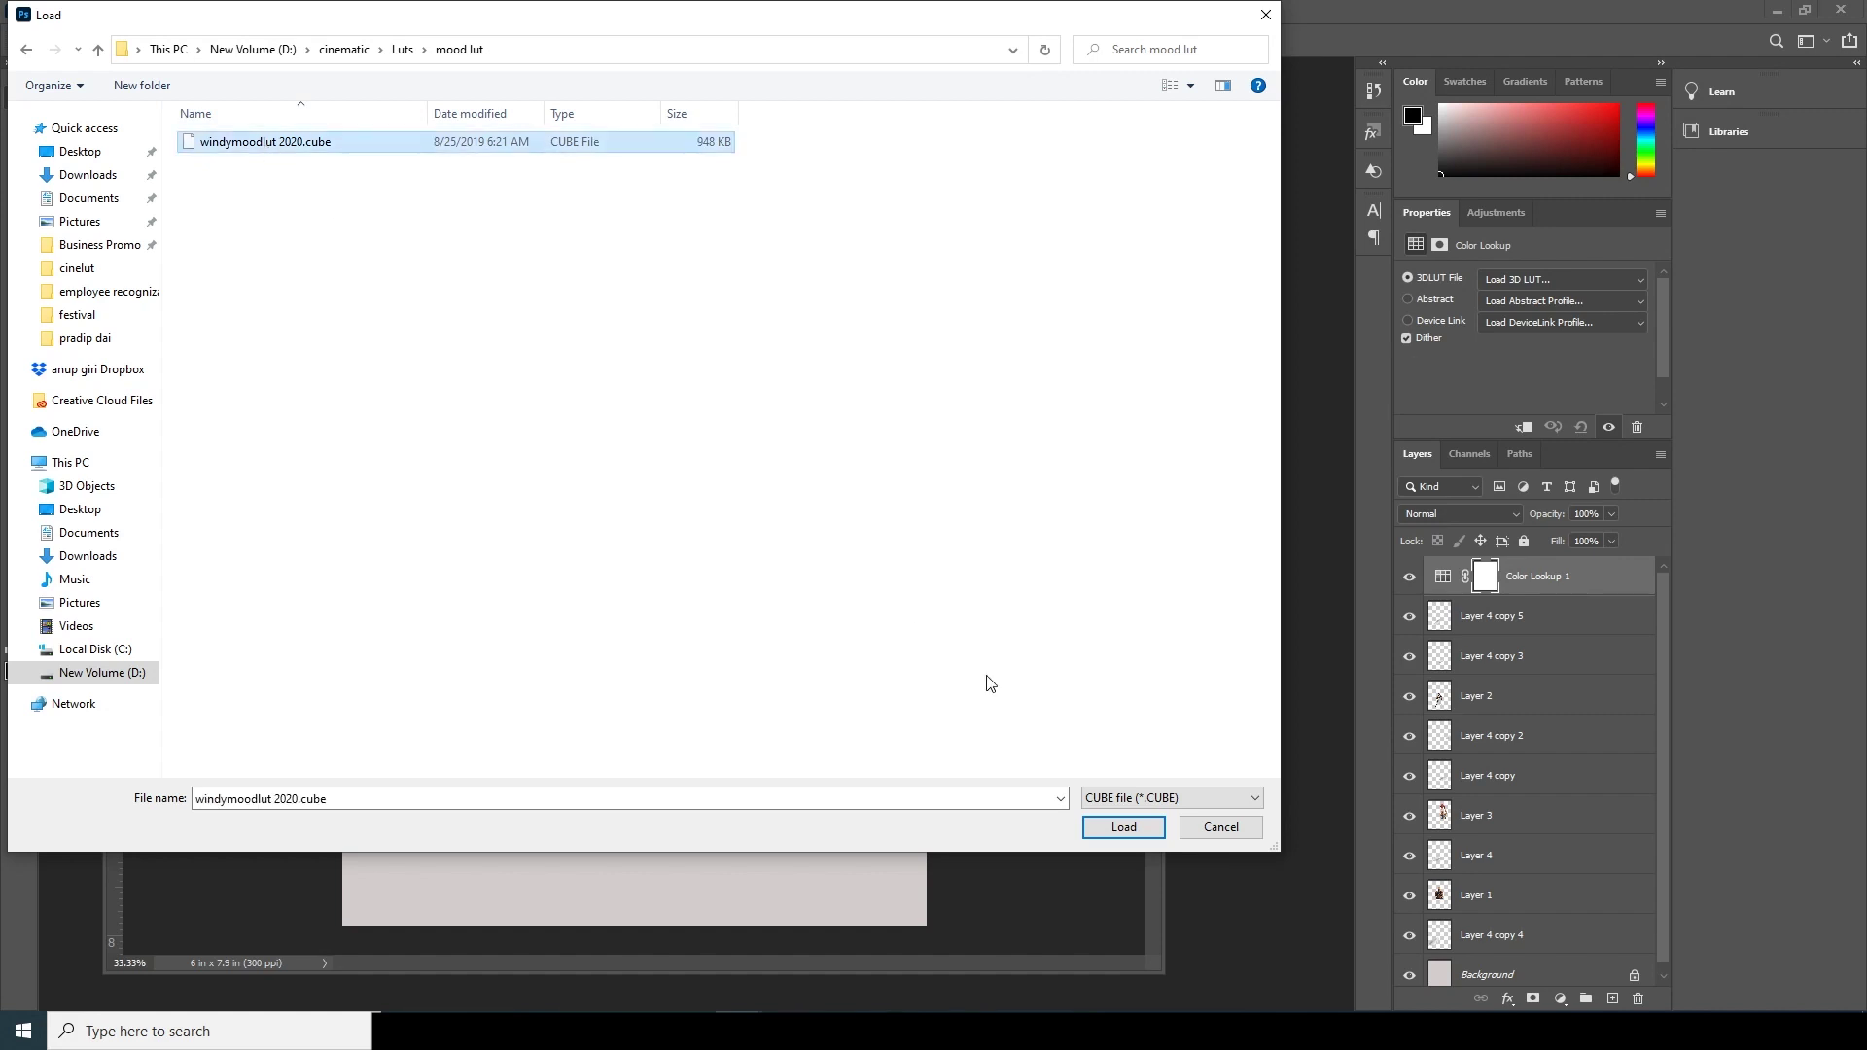
pyautogui.click(1120, 826)
pyautogui.click(745, 646)
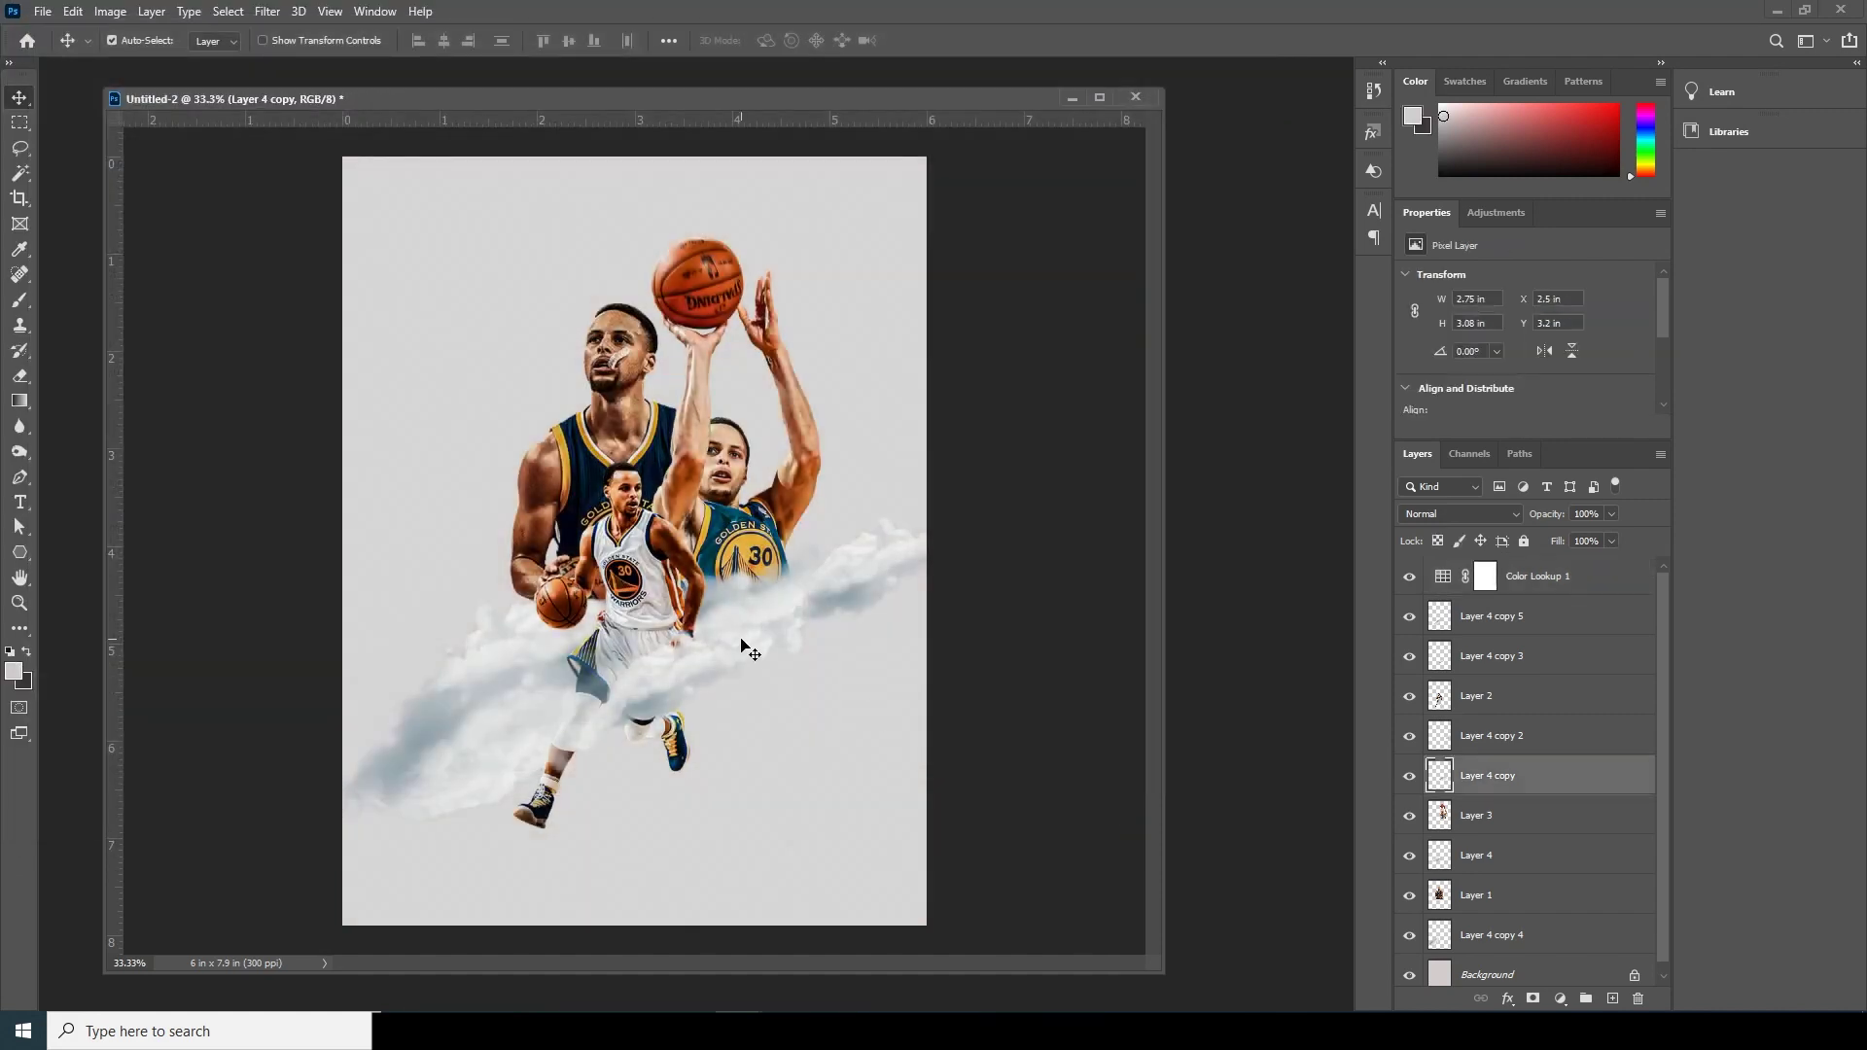
pyautogui.scroll(-2, 749, 647)
pyautogui.scroll(2, 749, 646)
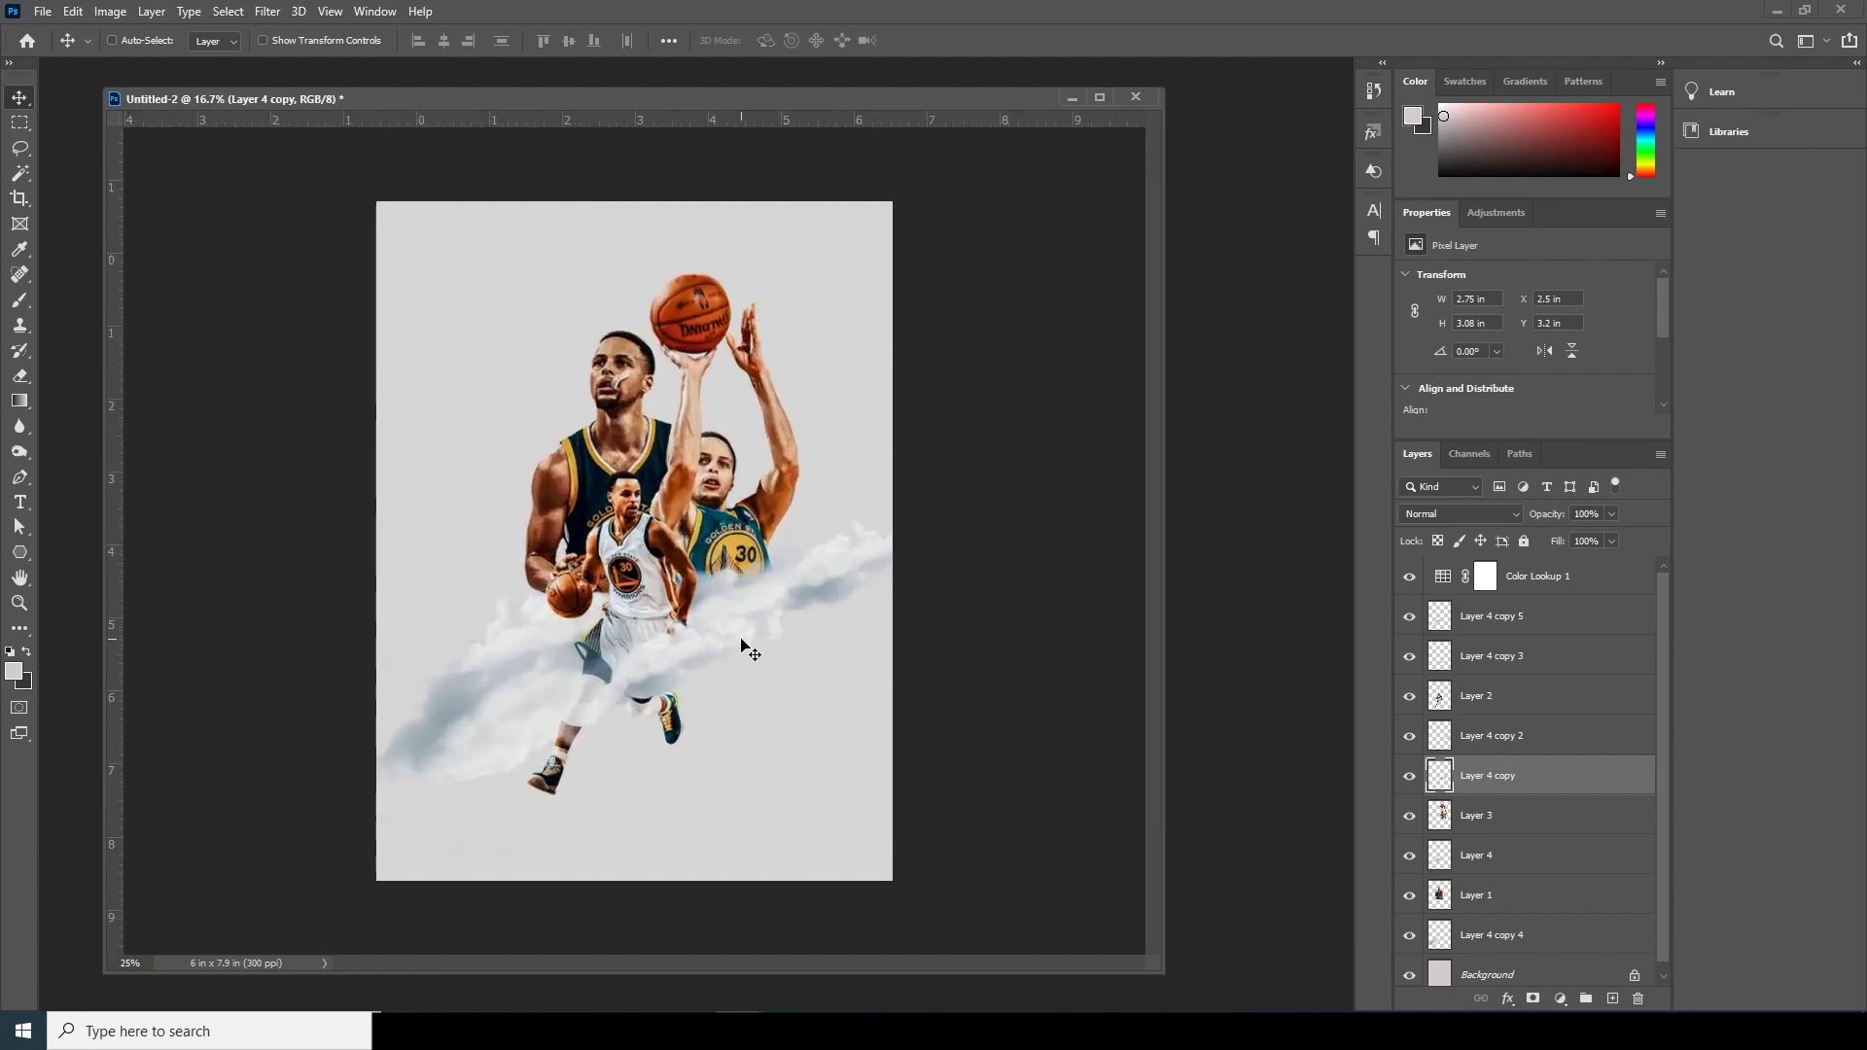
# Draw a six-sided polygon over the poster's upper-left corner and move its layer directly below the Color Lookup 1 layer.
pyautogui.scroll(1, 789, 674)
pyautogui.scroll(-3, 792, 681)
pyautogui.scroll(2, 805, 689)
pyautogui.scroll(-1, 850, 709)
pyautogui.scroll(1, 854, 712)
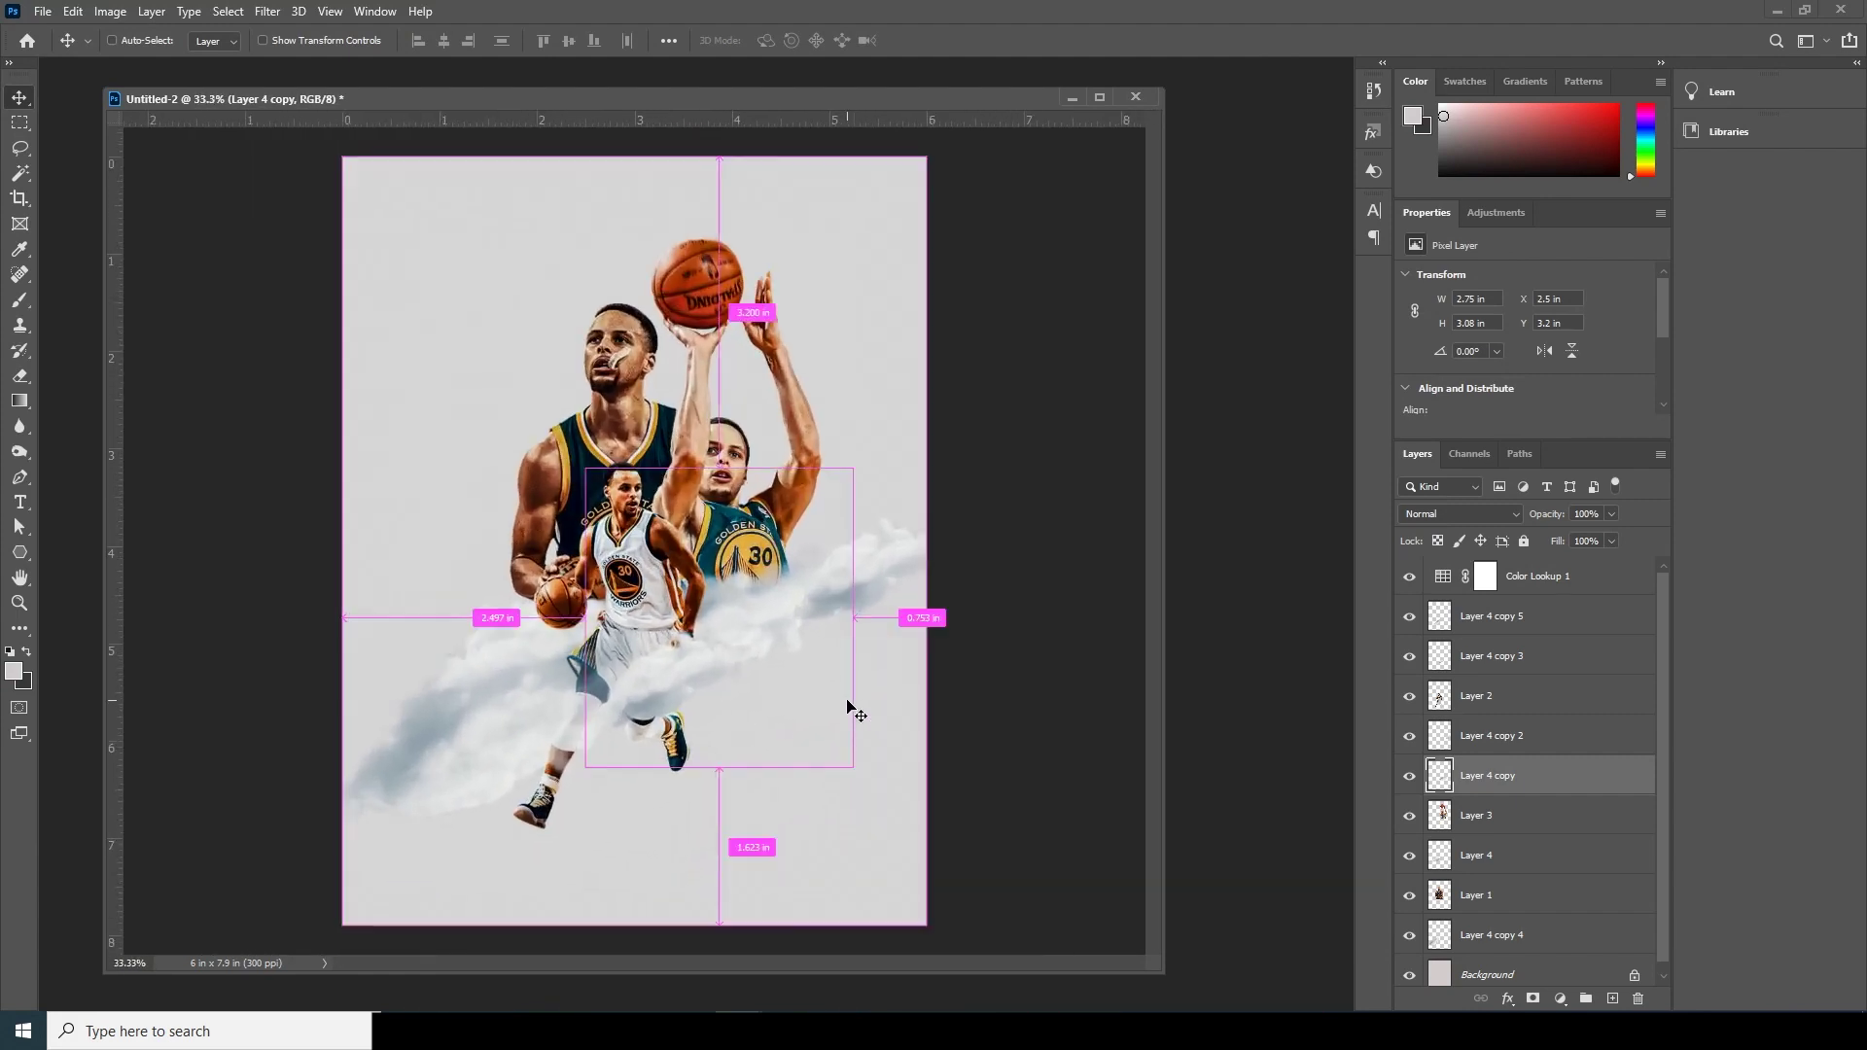
pyautogui.click(20, 553)
pyautogui.moveTo(258, 147); pyautogui.dragTo(500, 350)
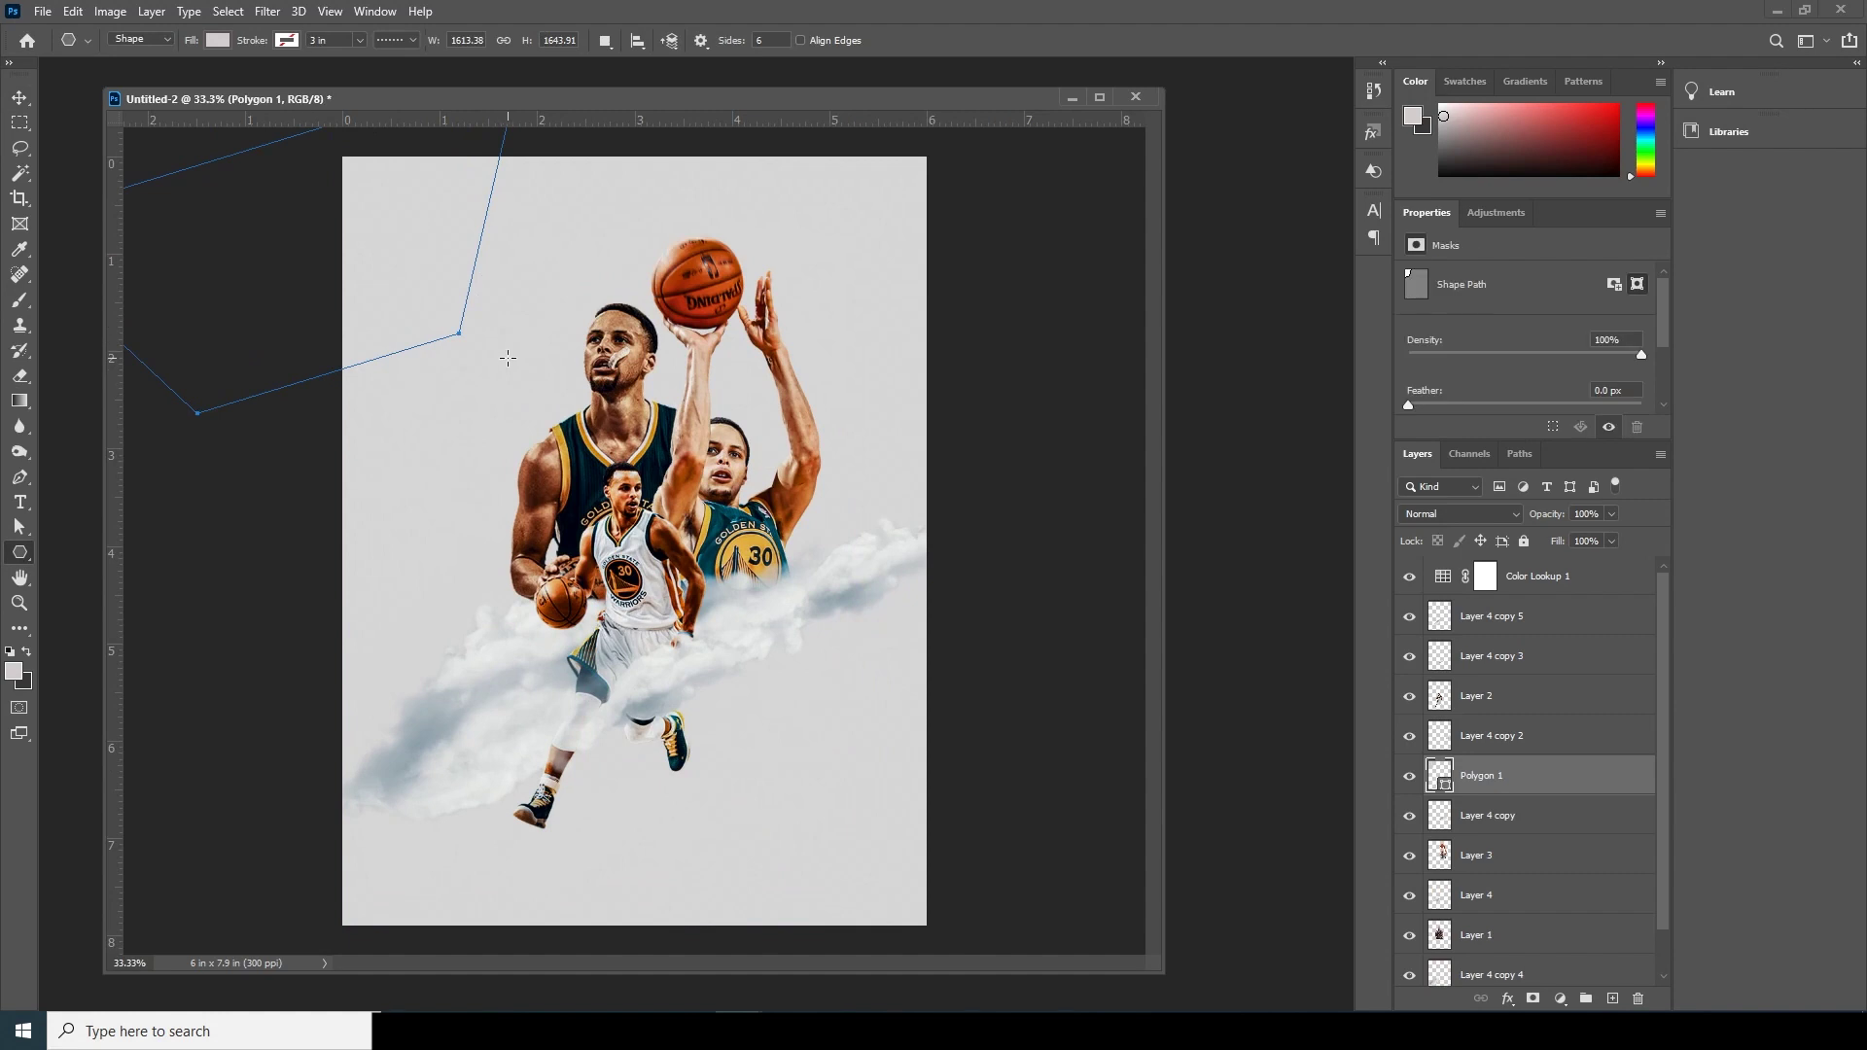
pyautogui.moveTo(1444, 788); pyautogui.dragTo(1446, 601)
# Fill the corner polygon with dark navy 001421 sampled from the large player's jersey and shift the shape slightly right.
pyautogui.doubleClick(1448, 630)
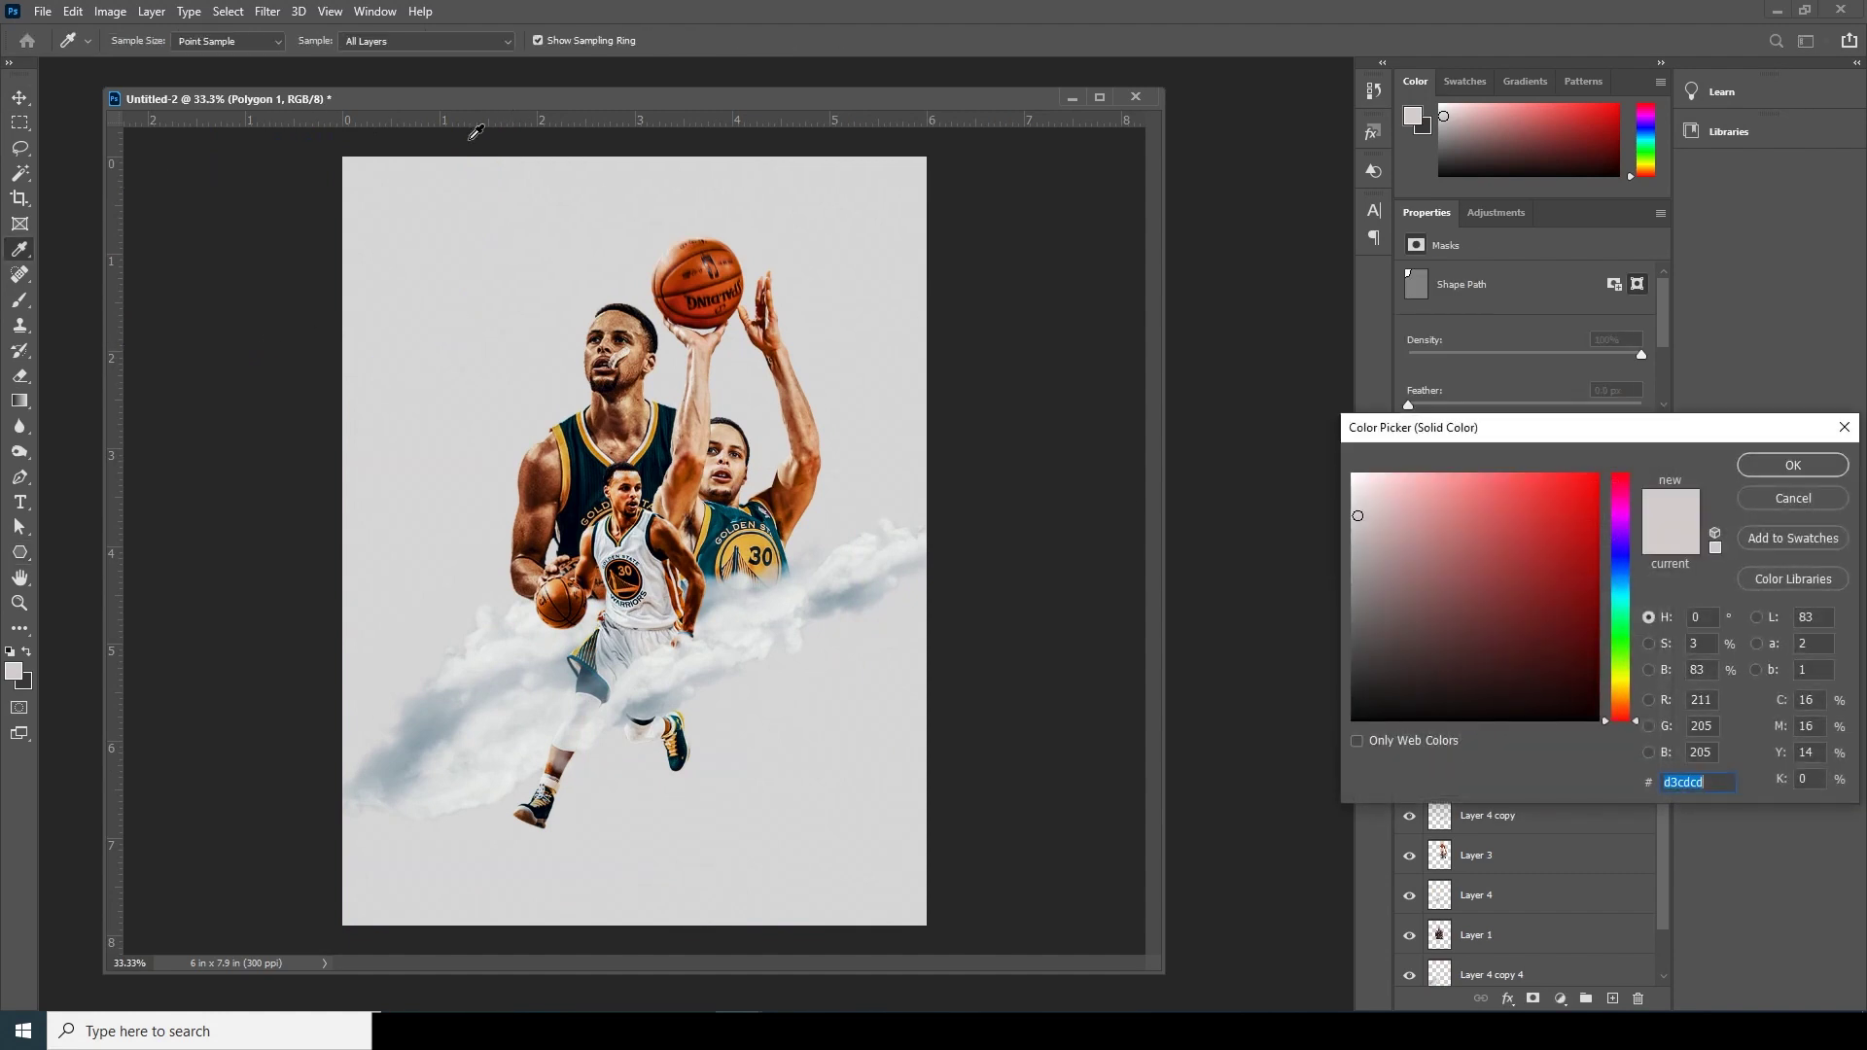
pyautogui.click(584, 480)
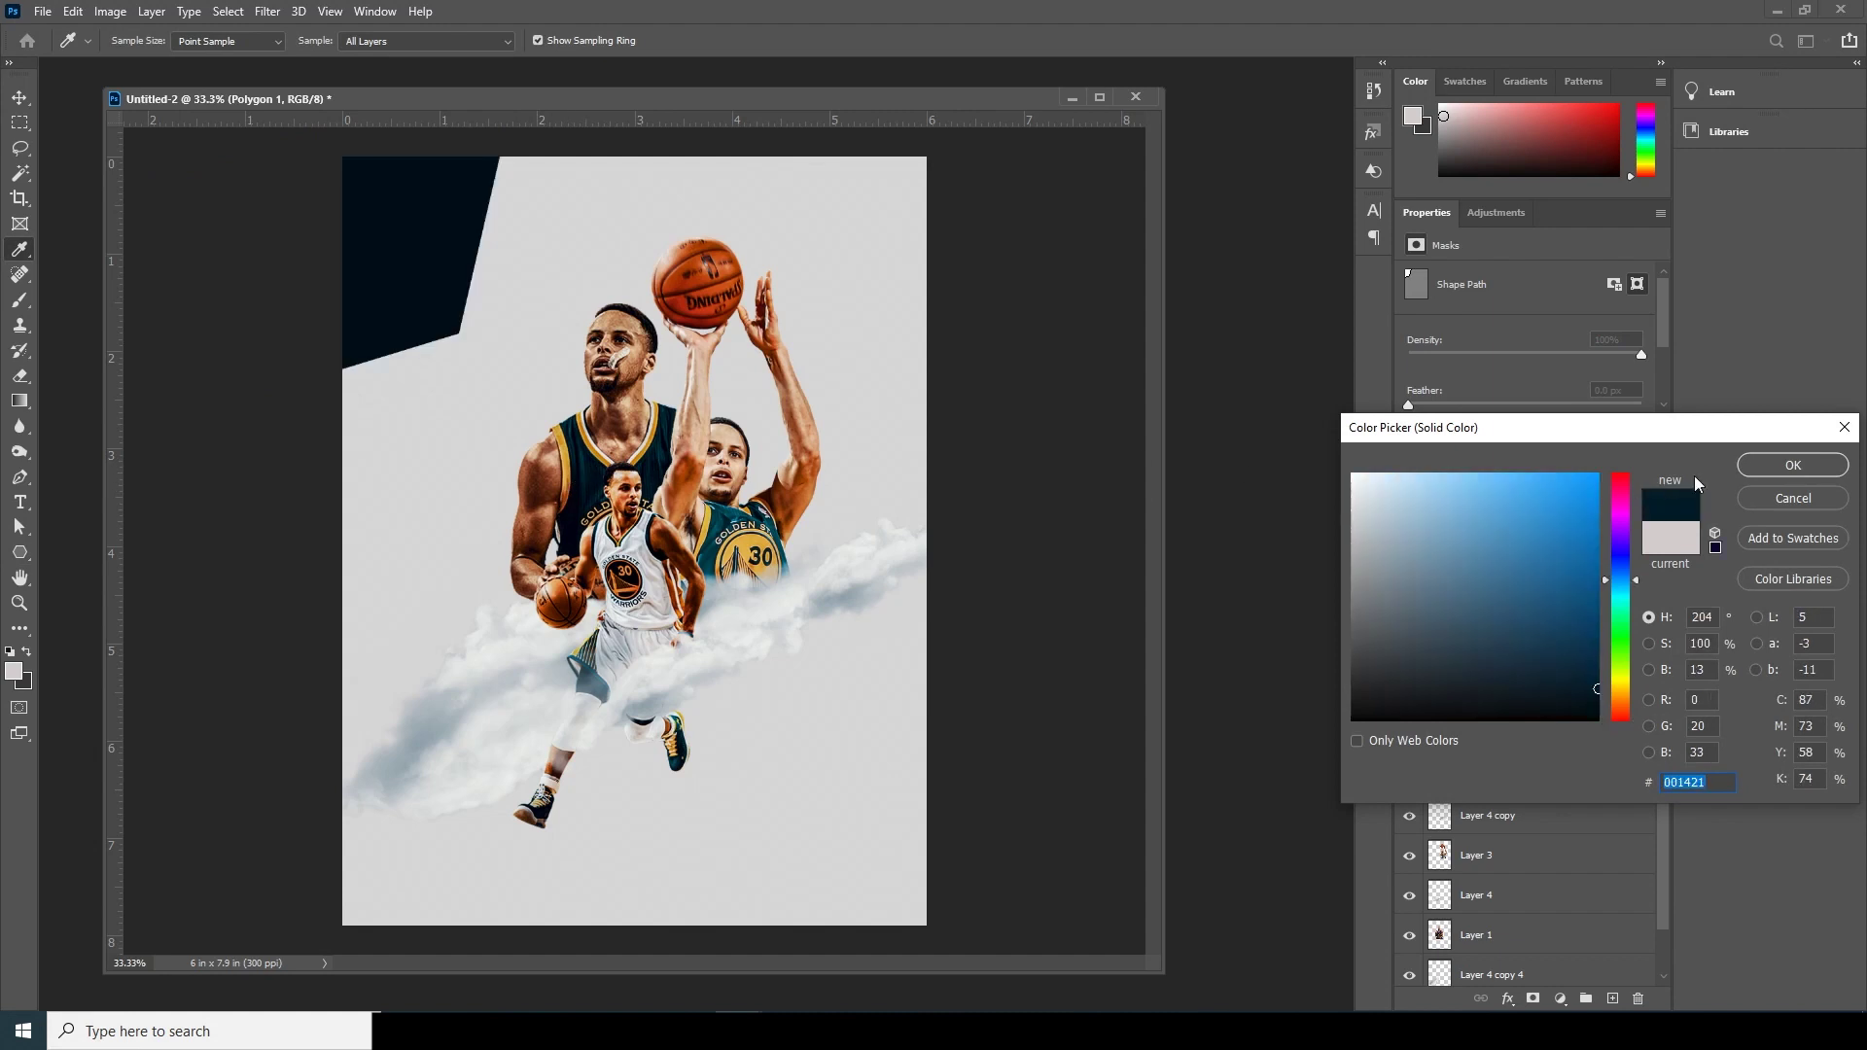
pyautogui.click(1792, 464)
pyautogui.click(19, 97)
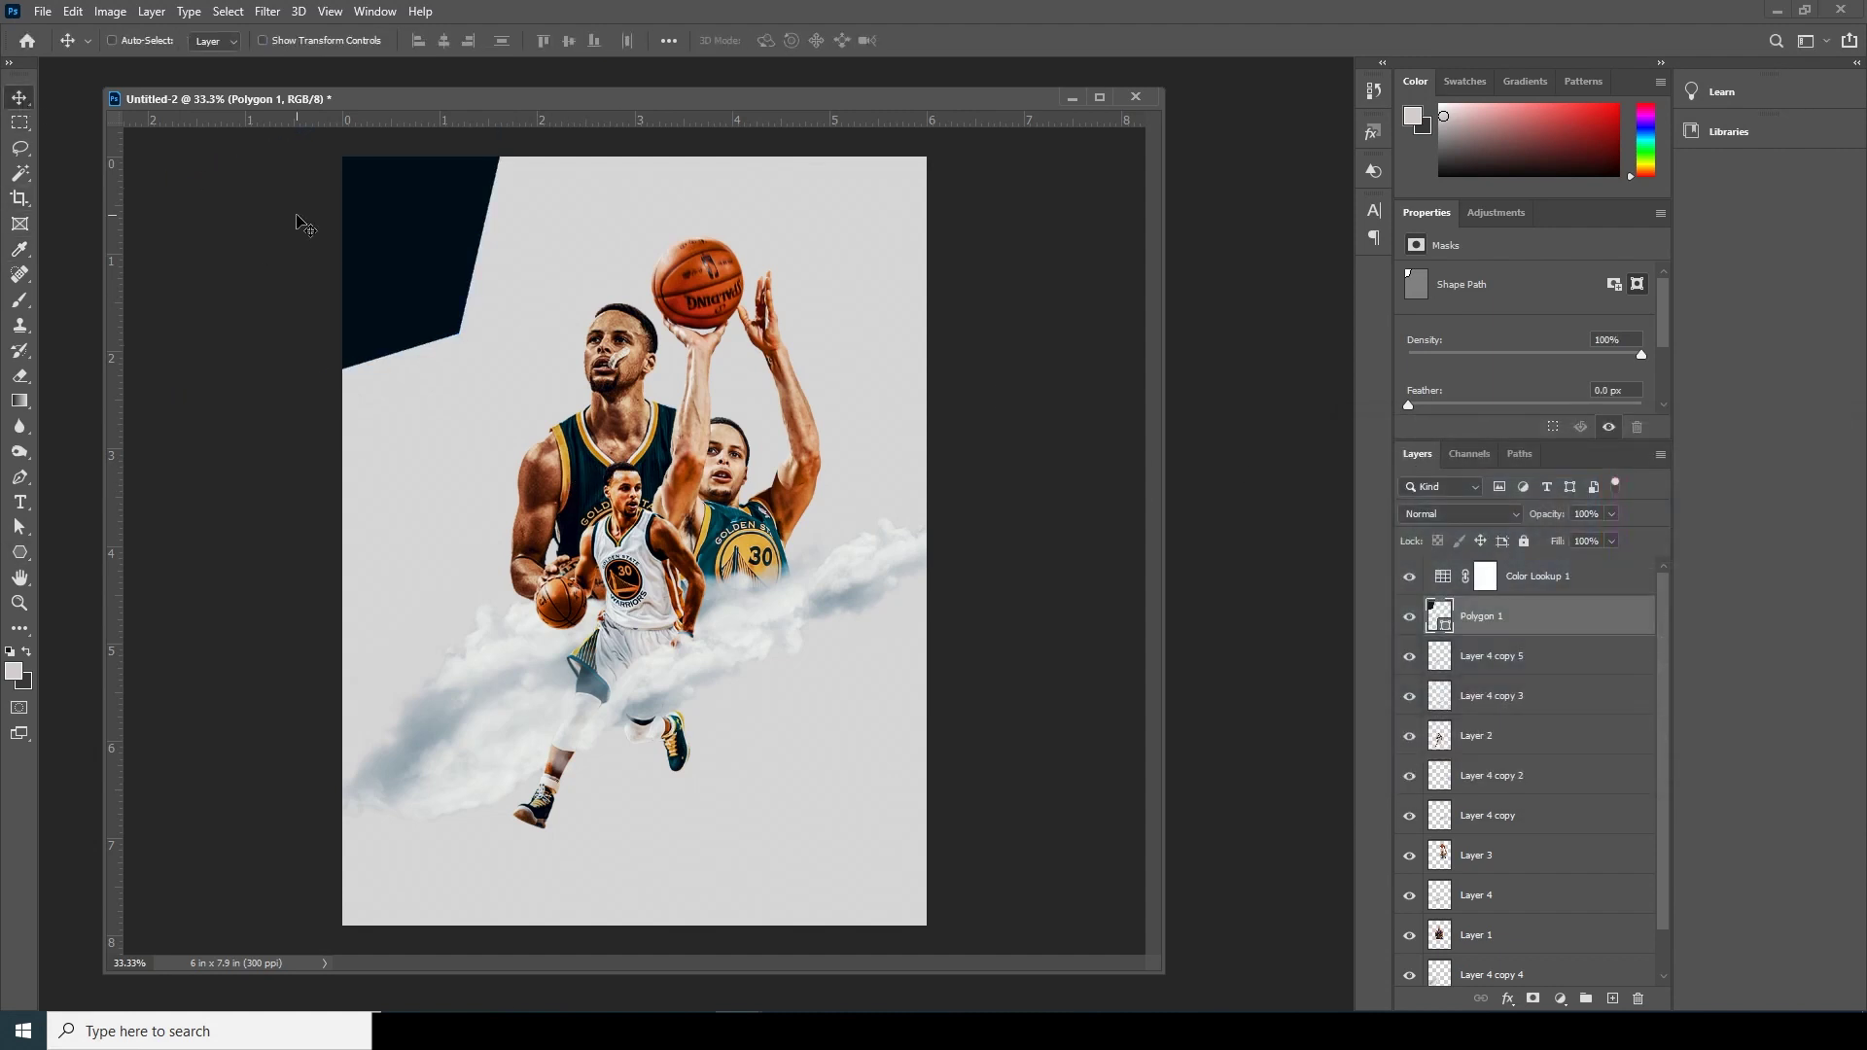
pyautogui.hotkey('ctrl', '-')
pyautogui.moveTo(475, 308); pyautogui.dragTo(500, 316)
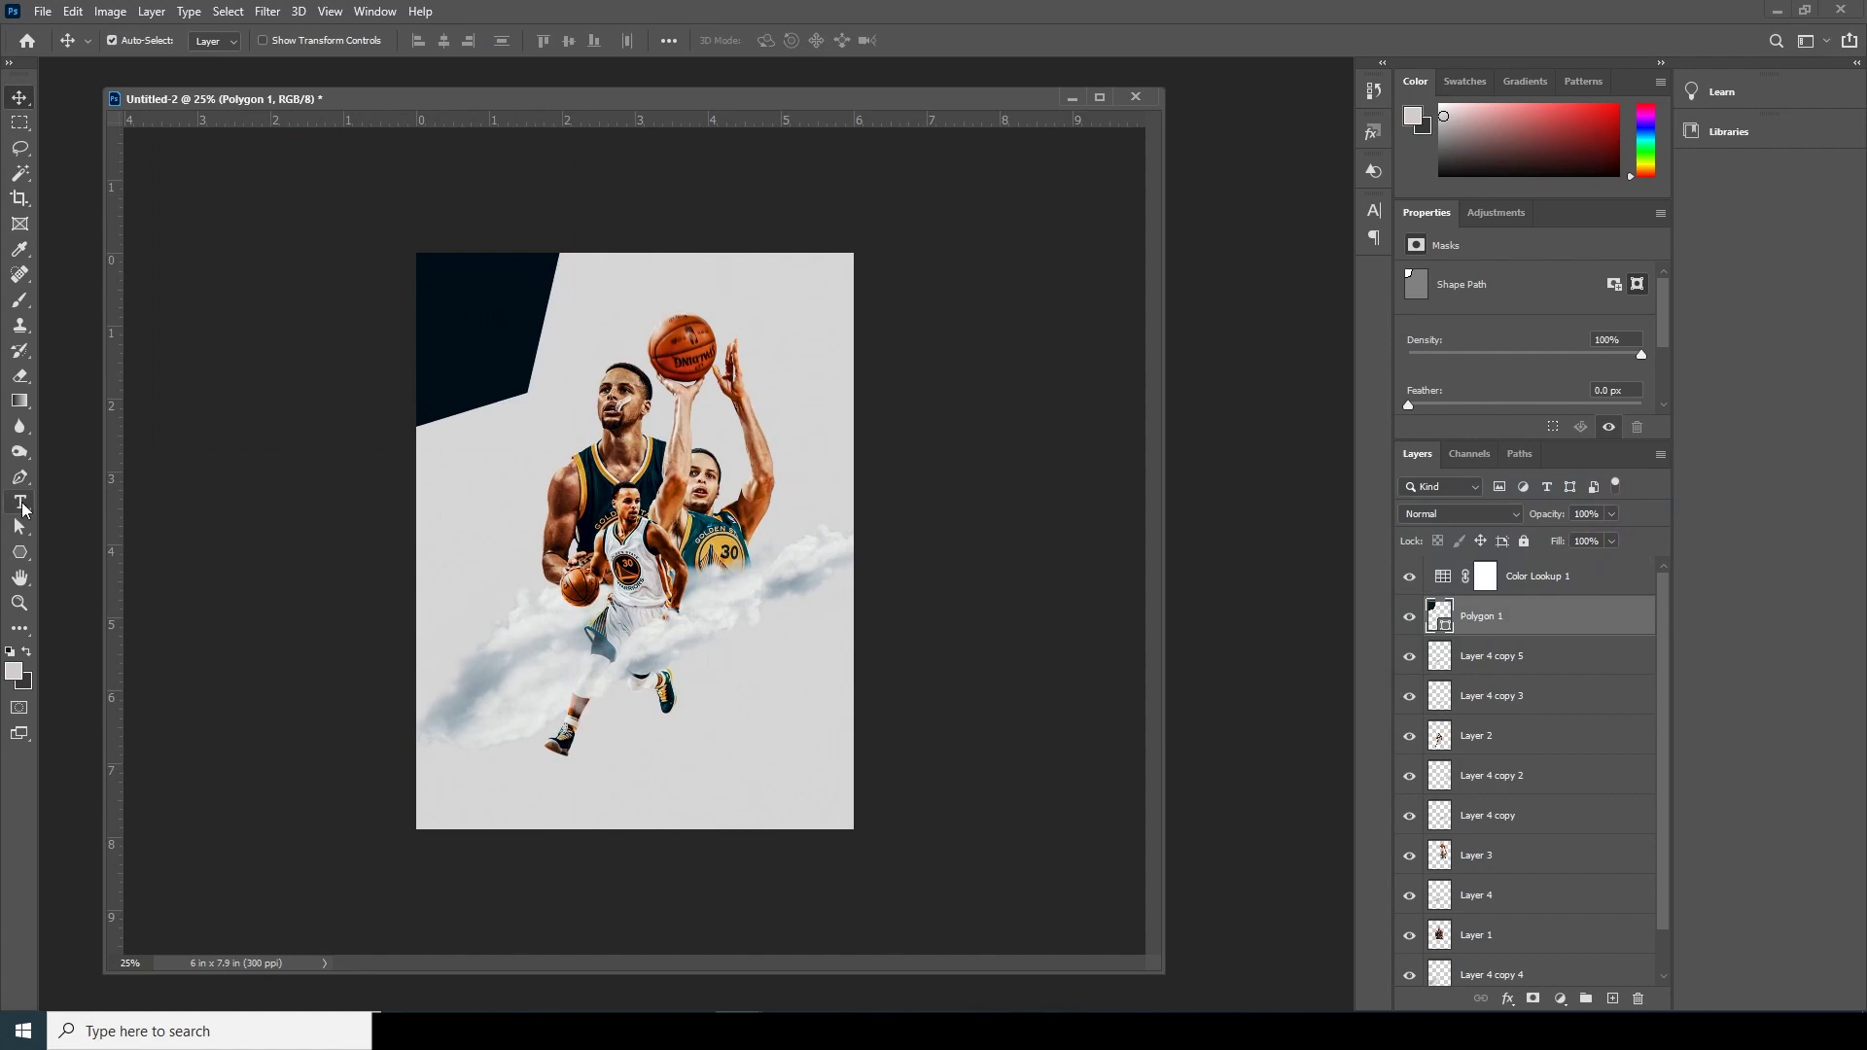
# Add the text "30" in Brady Bunch Remastered, enlarged to about 99.63 pt and placed on the corner polygon.
pyautogui.click(21, 503)
pyautogui.click(453, 613)
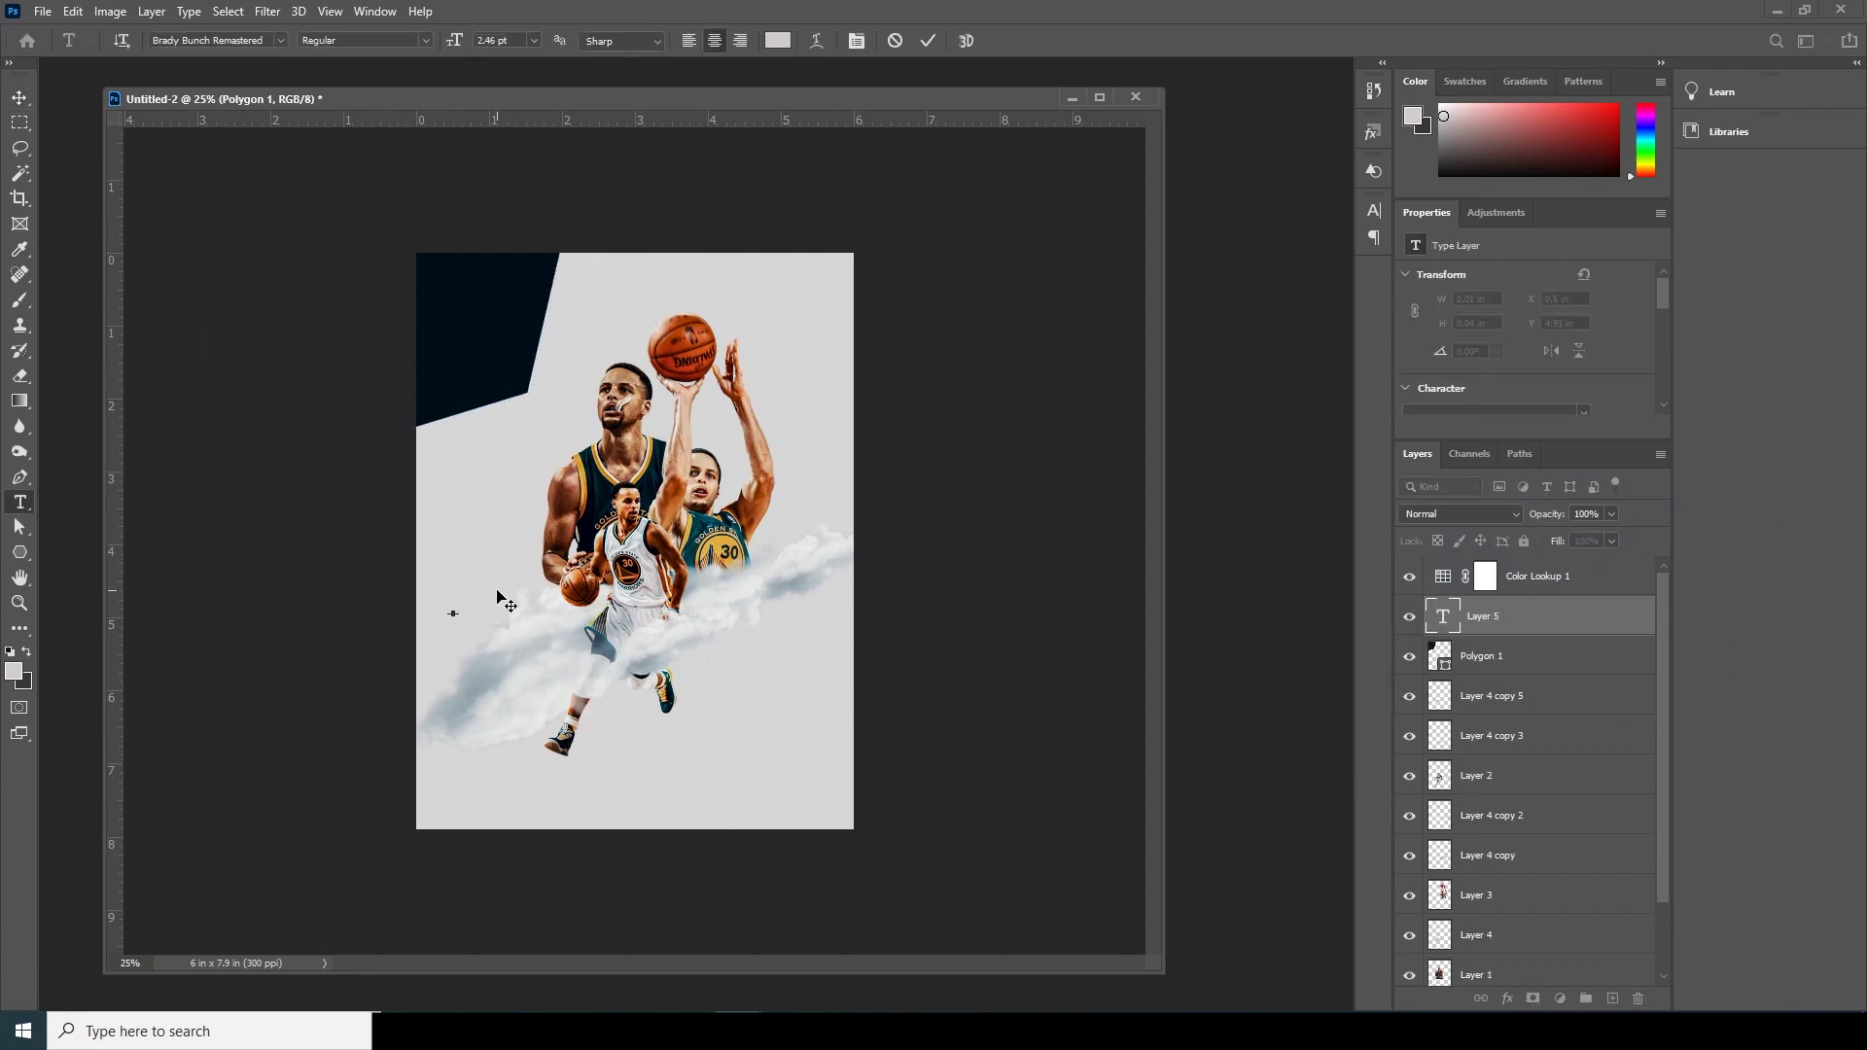
pyautogui.write('30')
pyautogui.hotkey('ctrl', 't')
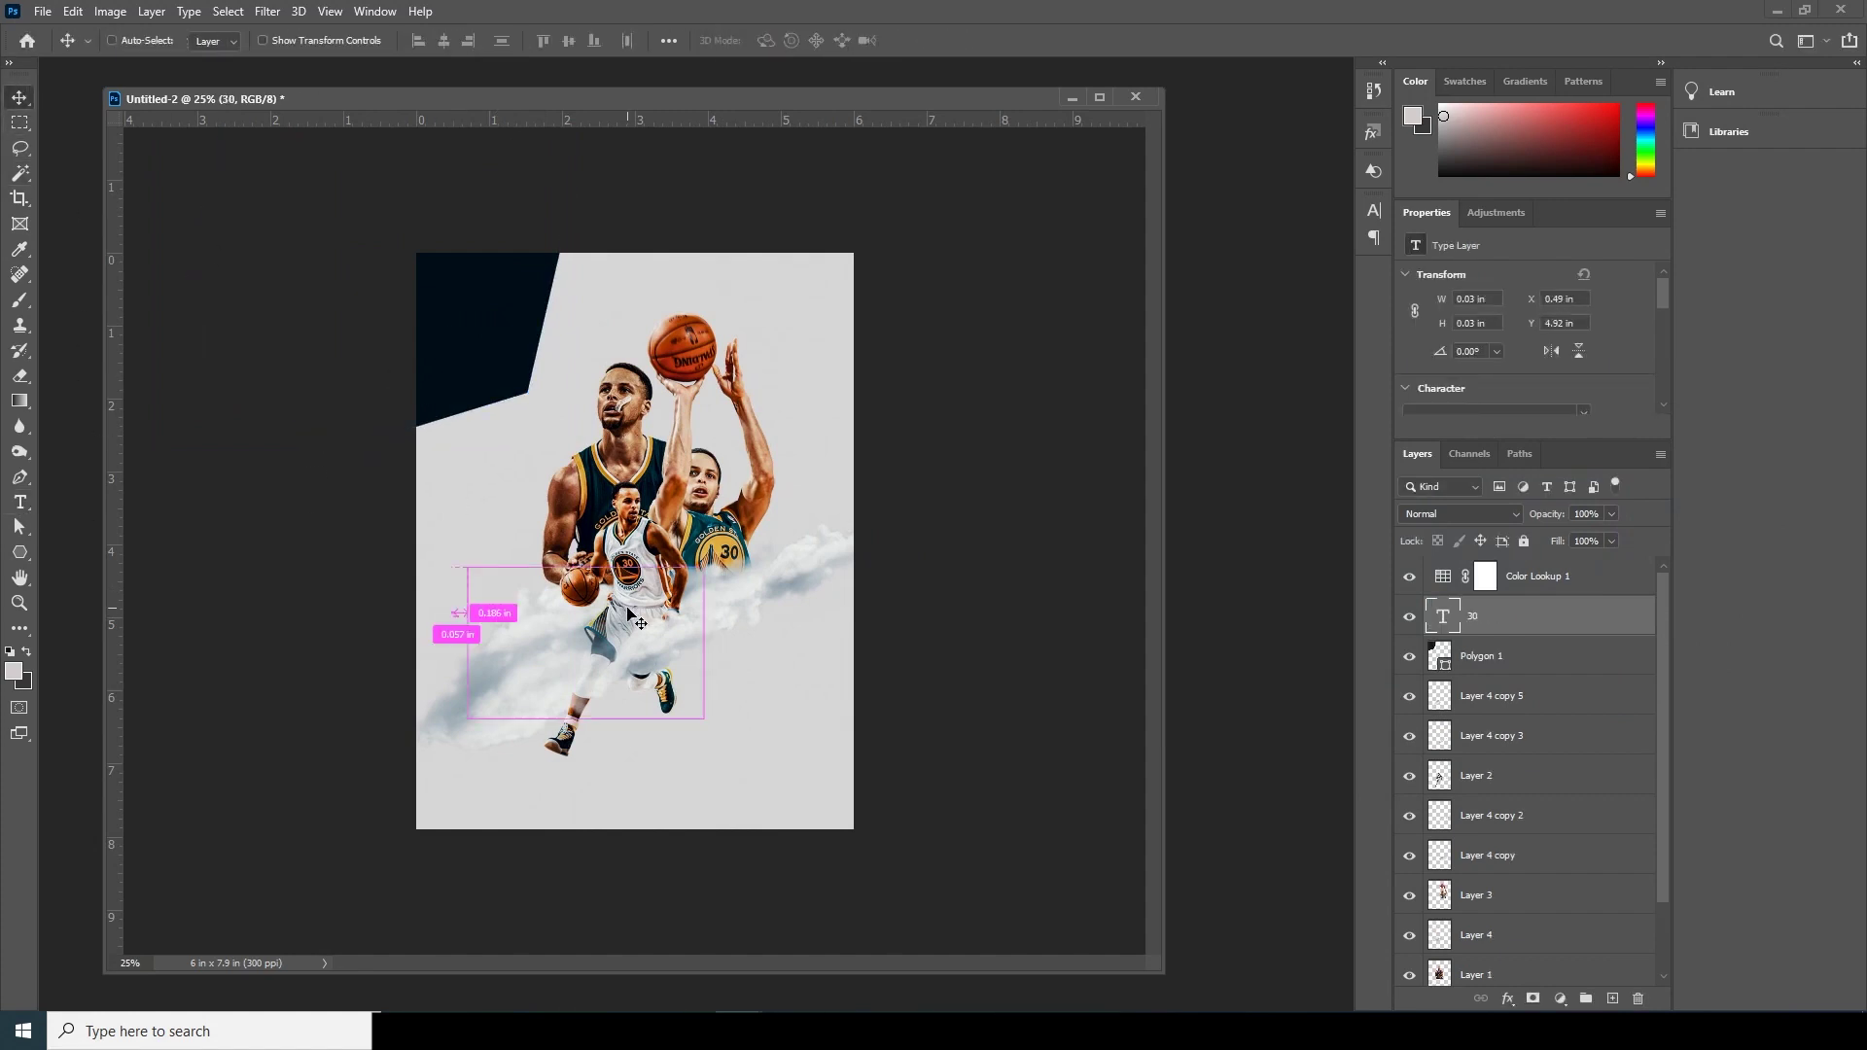
pyautogui.moveTo(465, 637); pyautogui.dragTo(482, 333)
pyautogui.press('Return')
# Sample a yellow from the jersey for the "30" text and adjust it to bright orange ffaa00.
pyautogui.doubleClick(1444, 618)
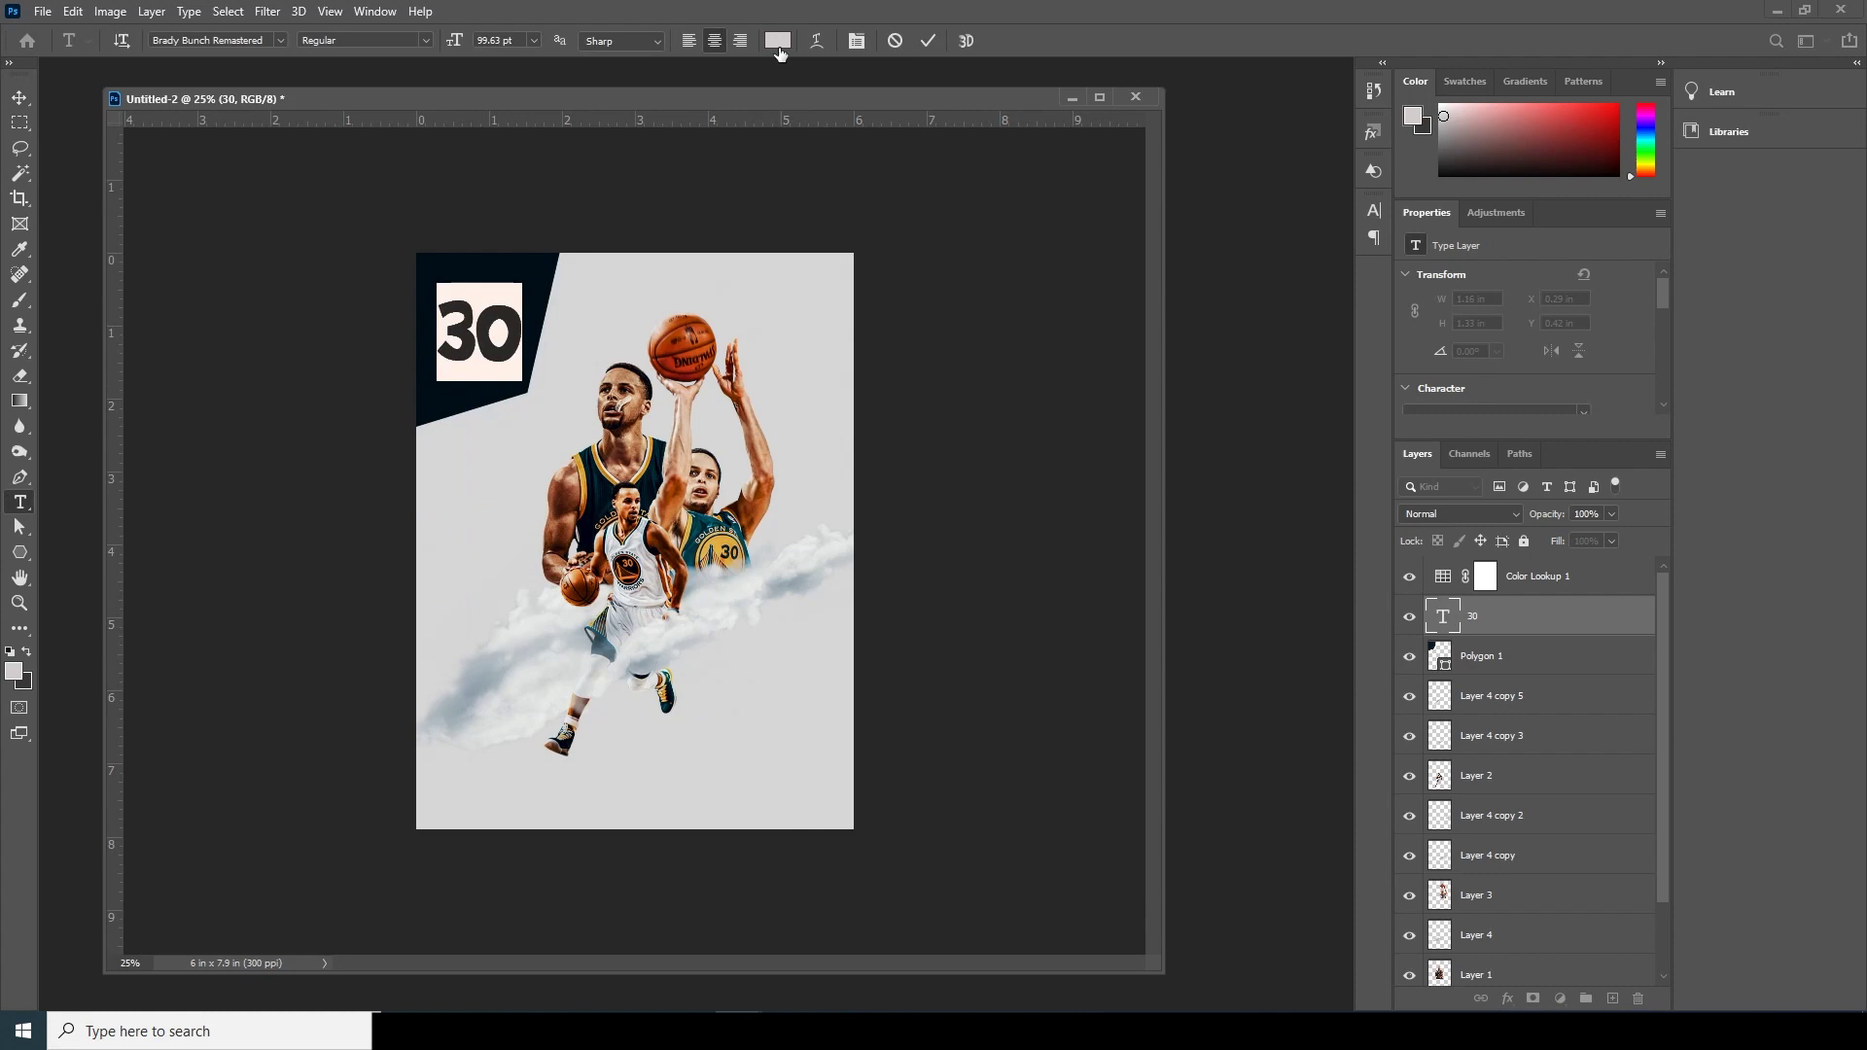
pyautogui.click(778, 43)
pyautogui.click(725, 536)
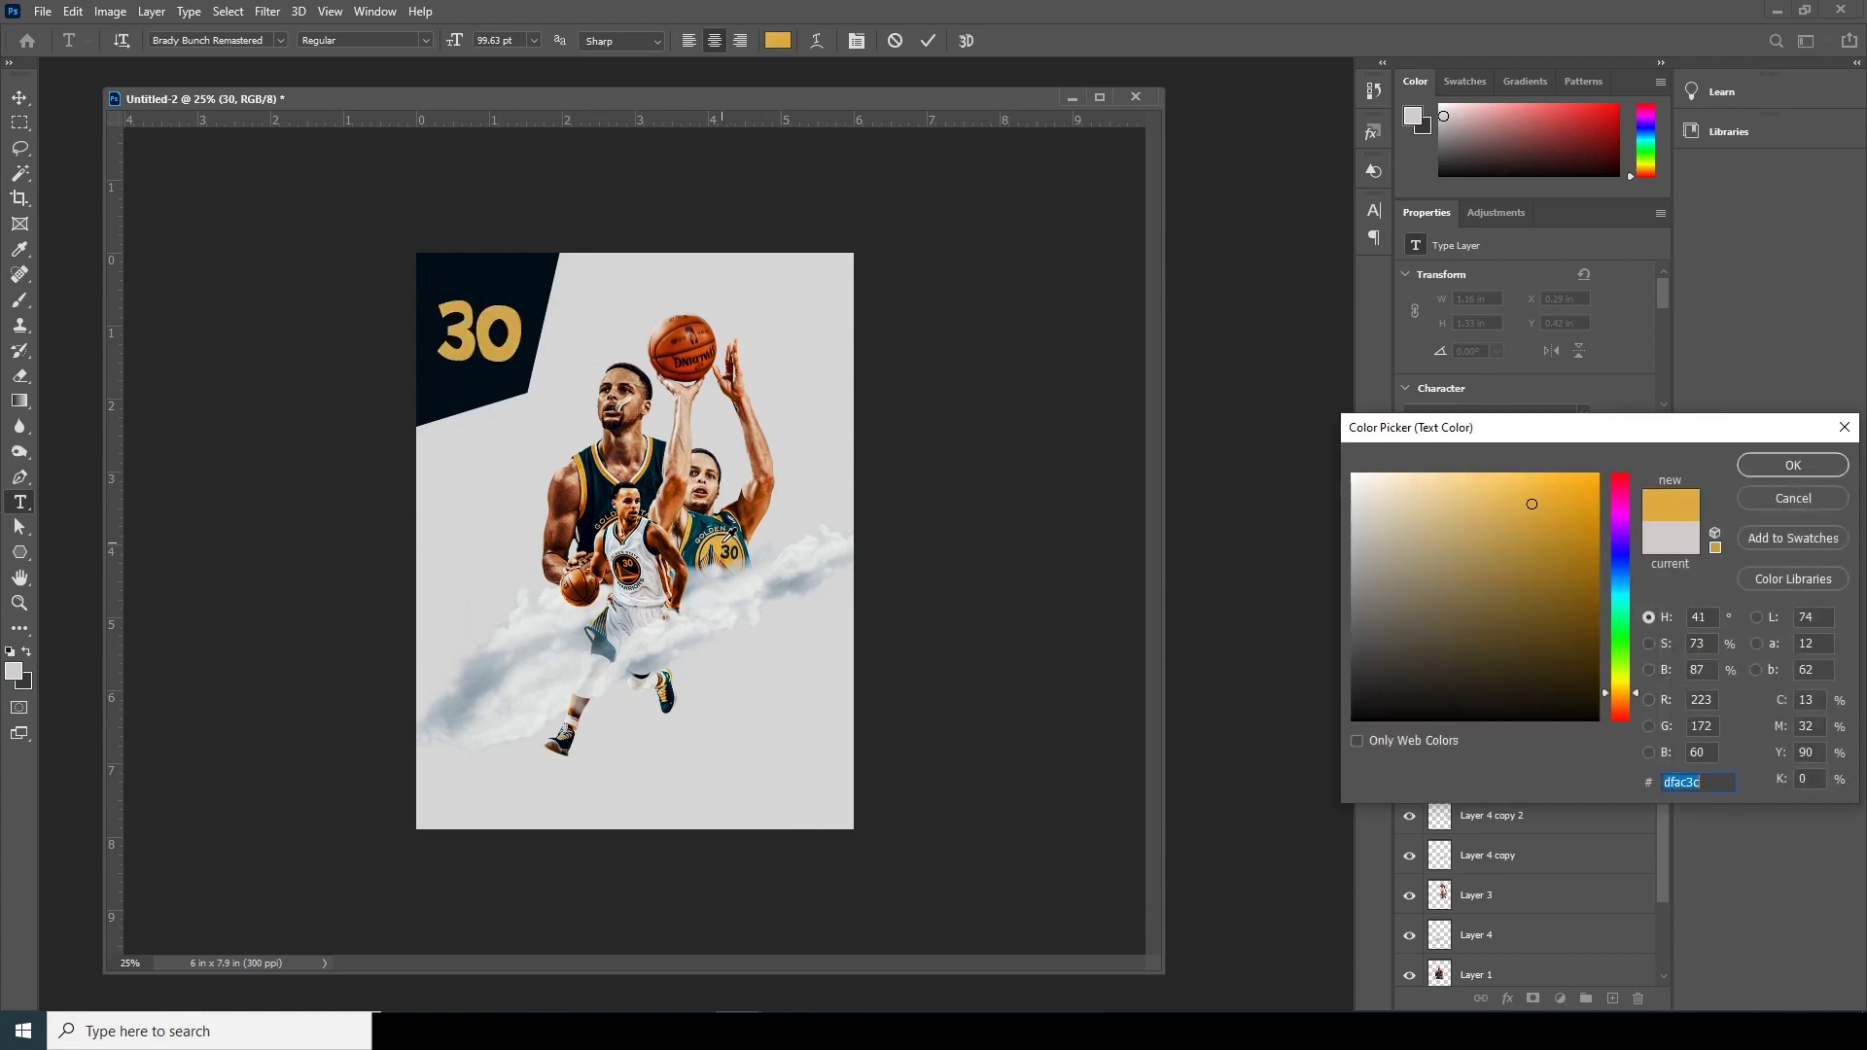
pyautogui.click(646, 469)
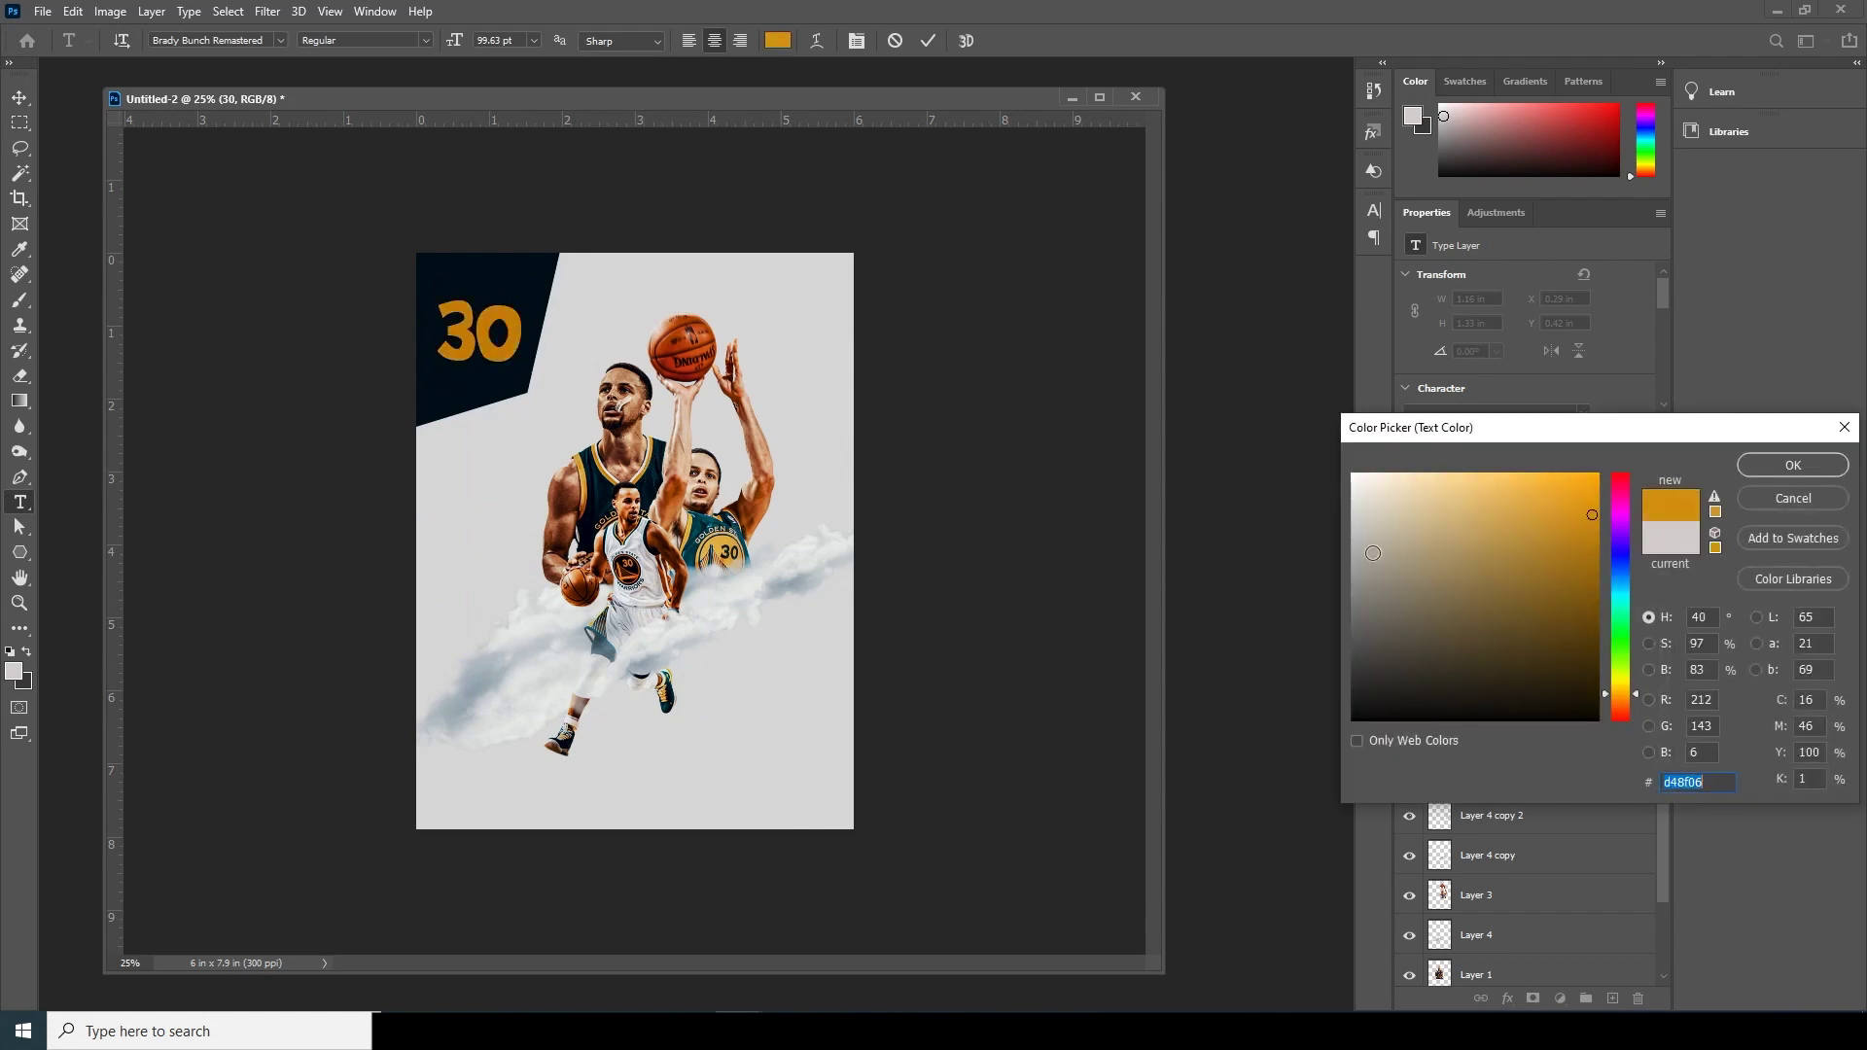
pyautogui.moveTo(1591, 484); pyautogui.dragTo(1637, 458)
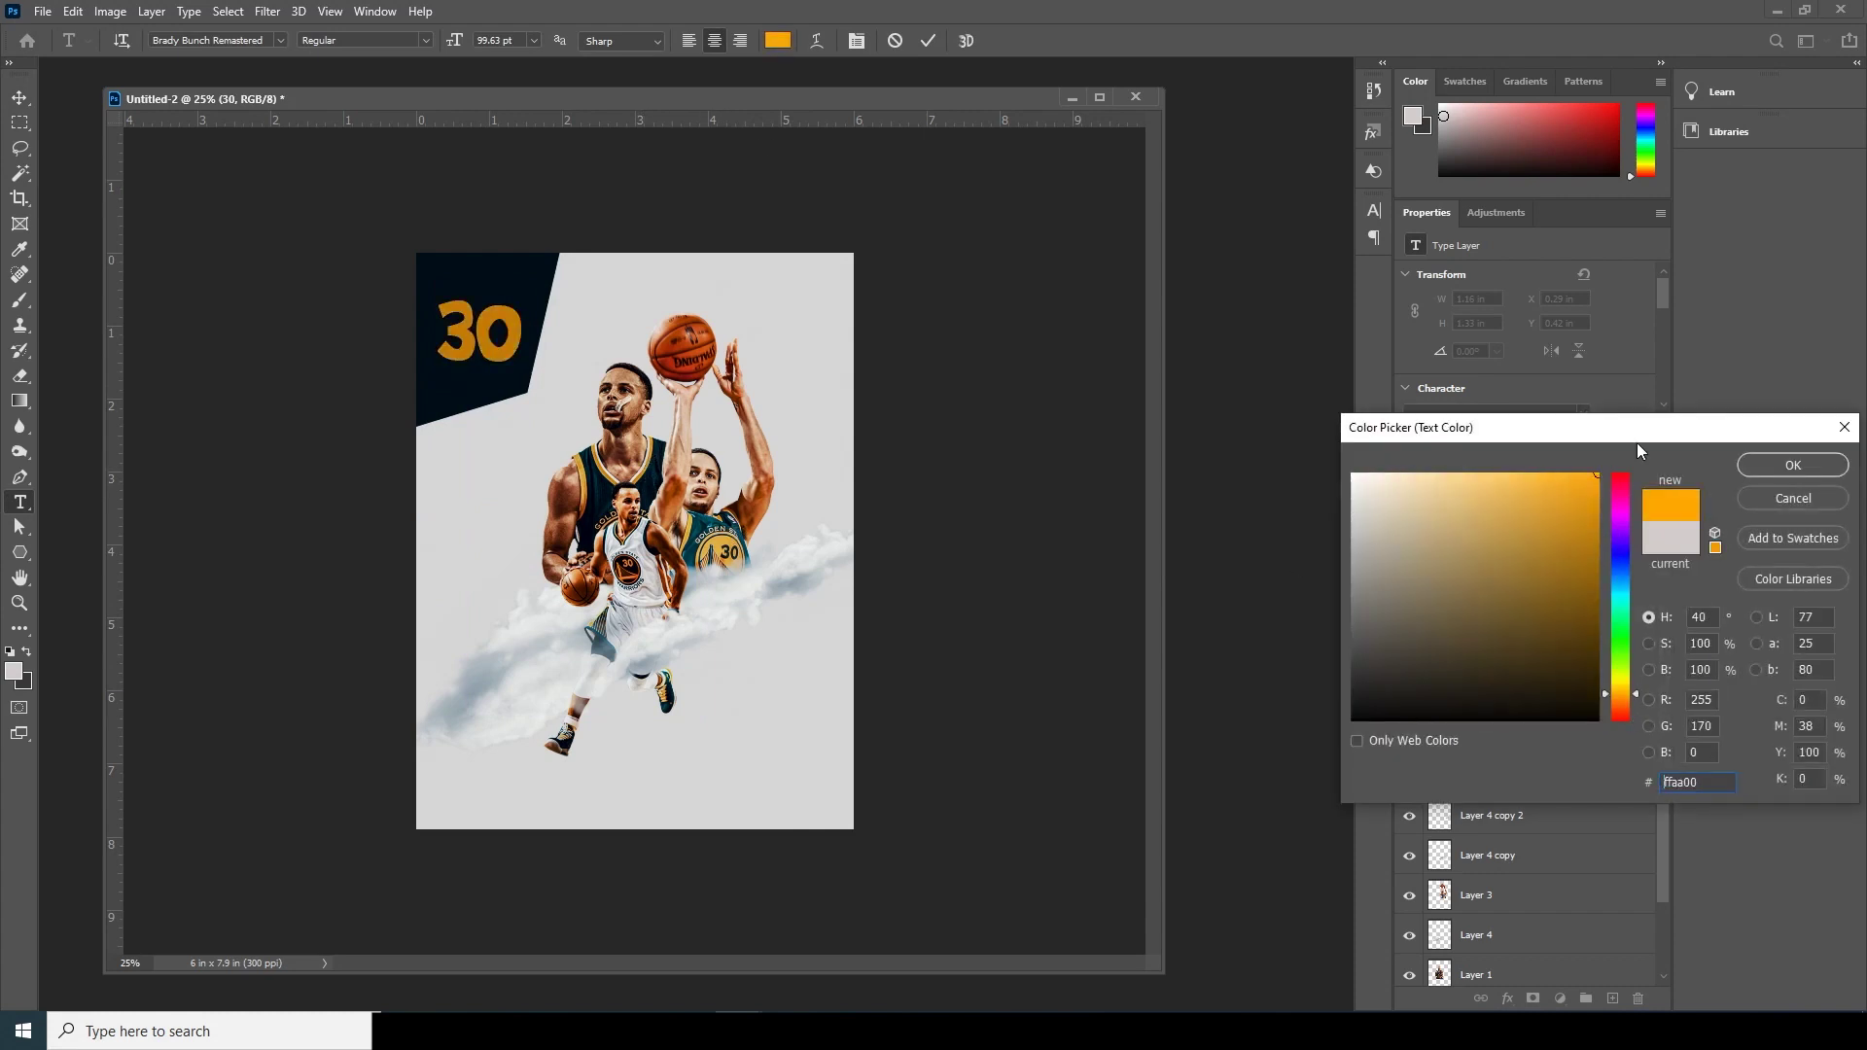
pyautogui.click(1759, 474)
pyautogui.click(19, 97)
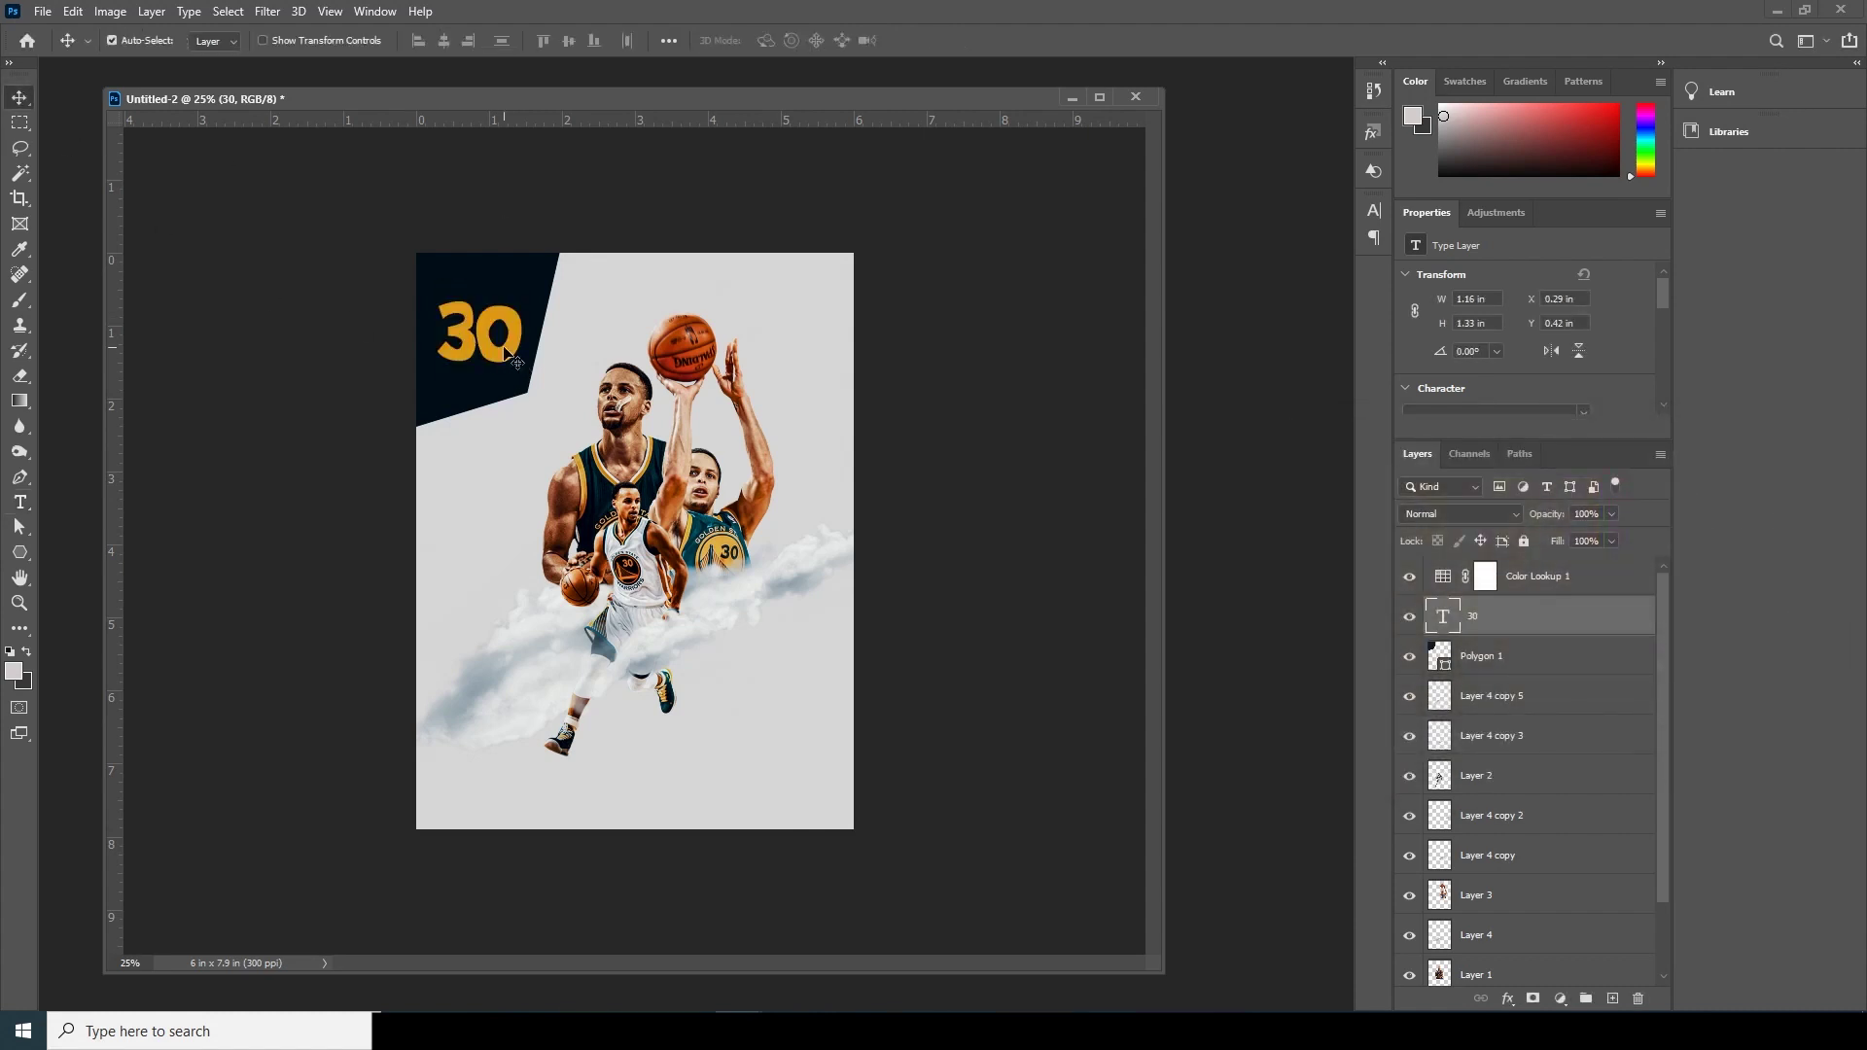
# Duplicate the "30" text above the basketball and change the copy's wording to "GOLDEN STATE".
pyautogui.keyDown('alt'); pyautogui.moveTo(507, 352); pyautogui.dragTo(713, 304); pyautogui.keyUp('alt')
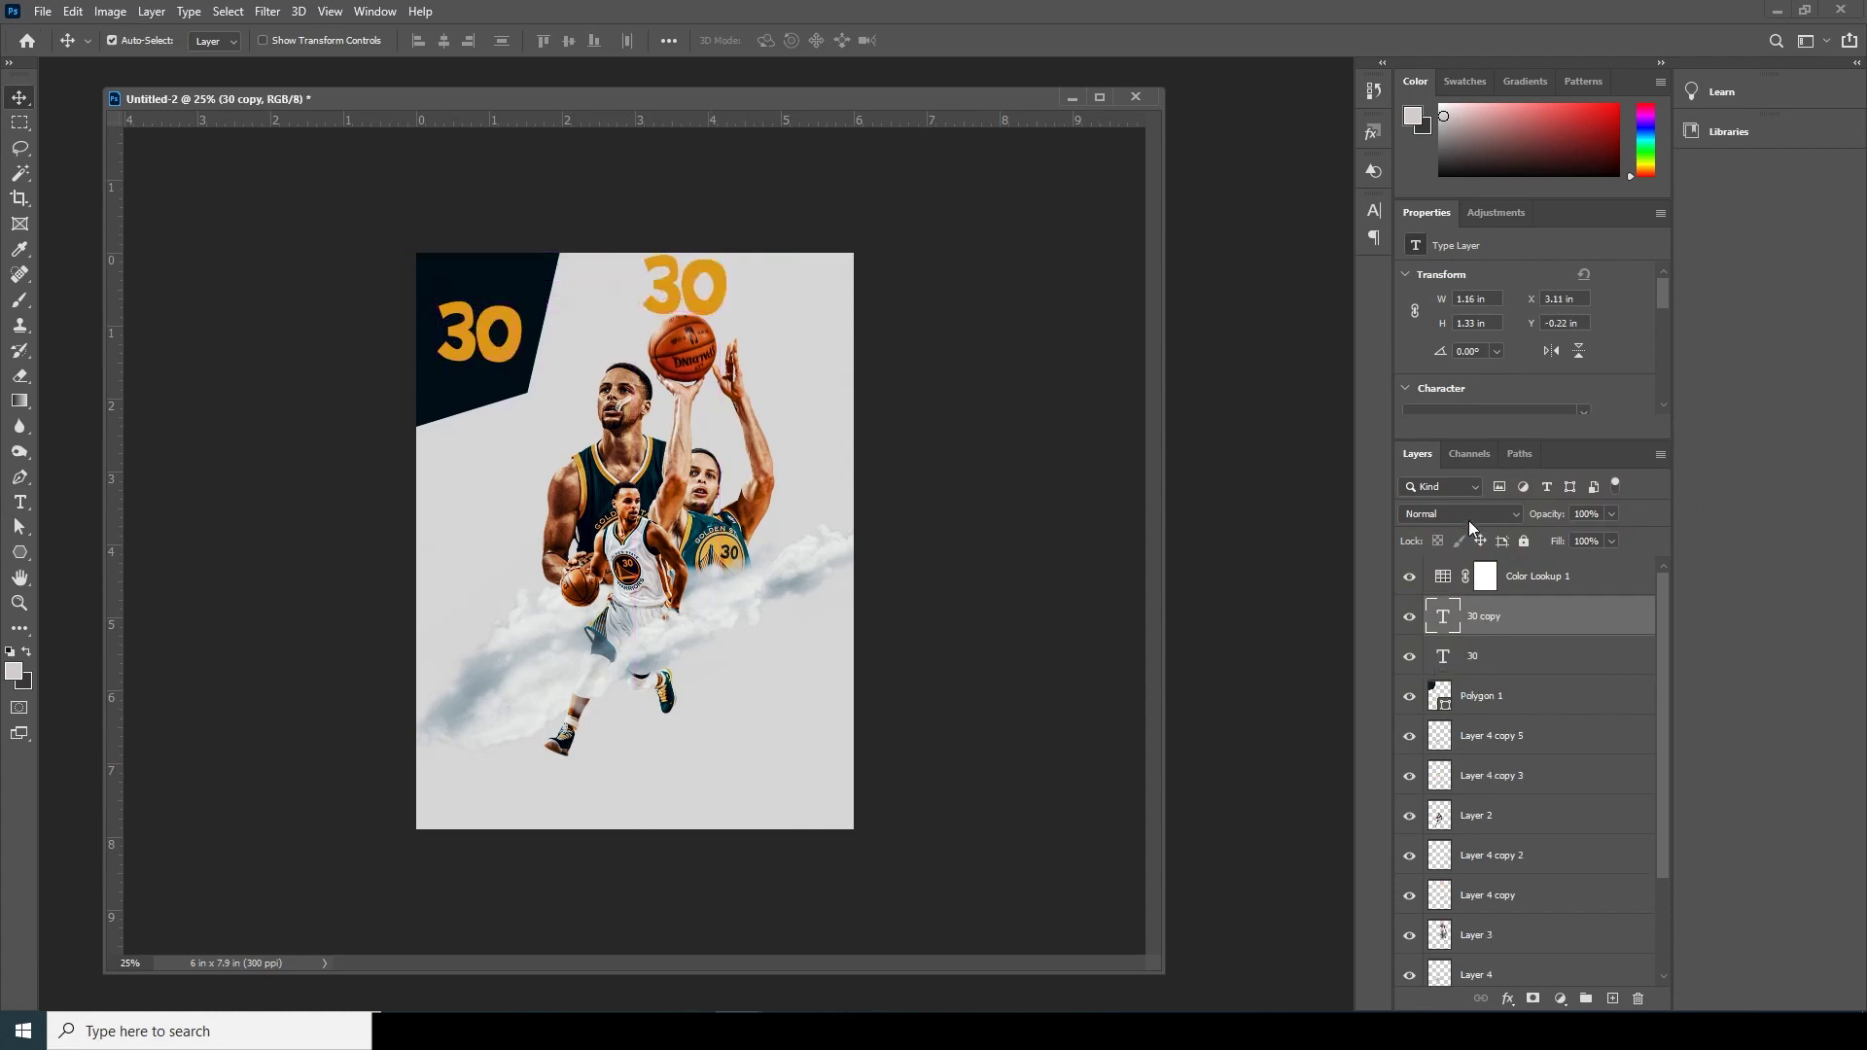
pyautogui.doubleClick(1444, 618)
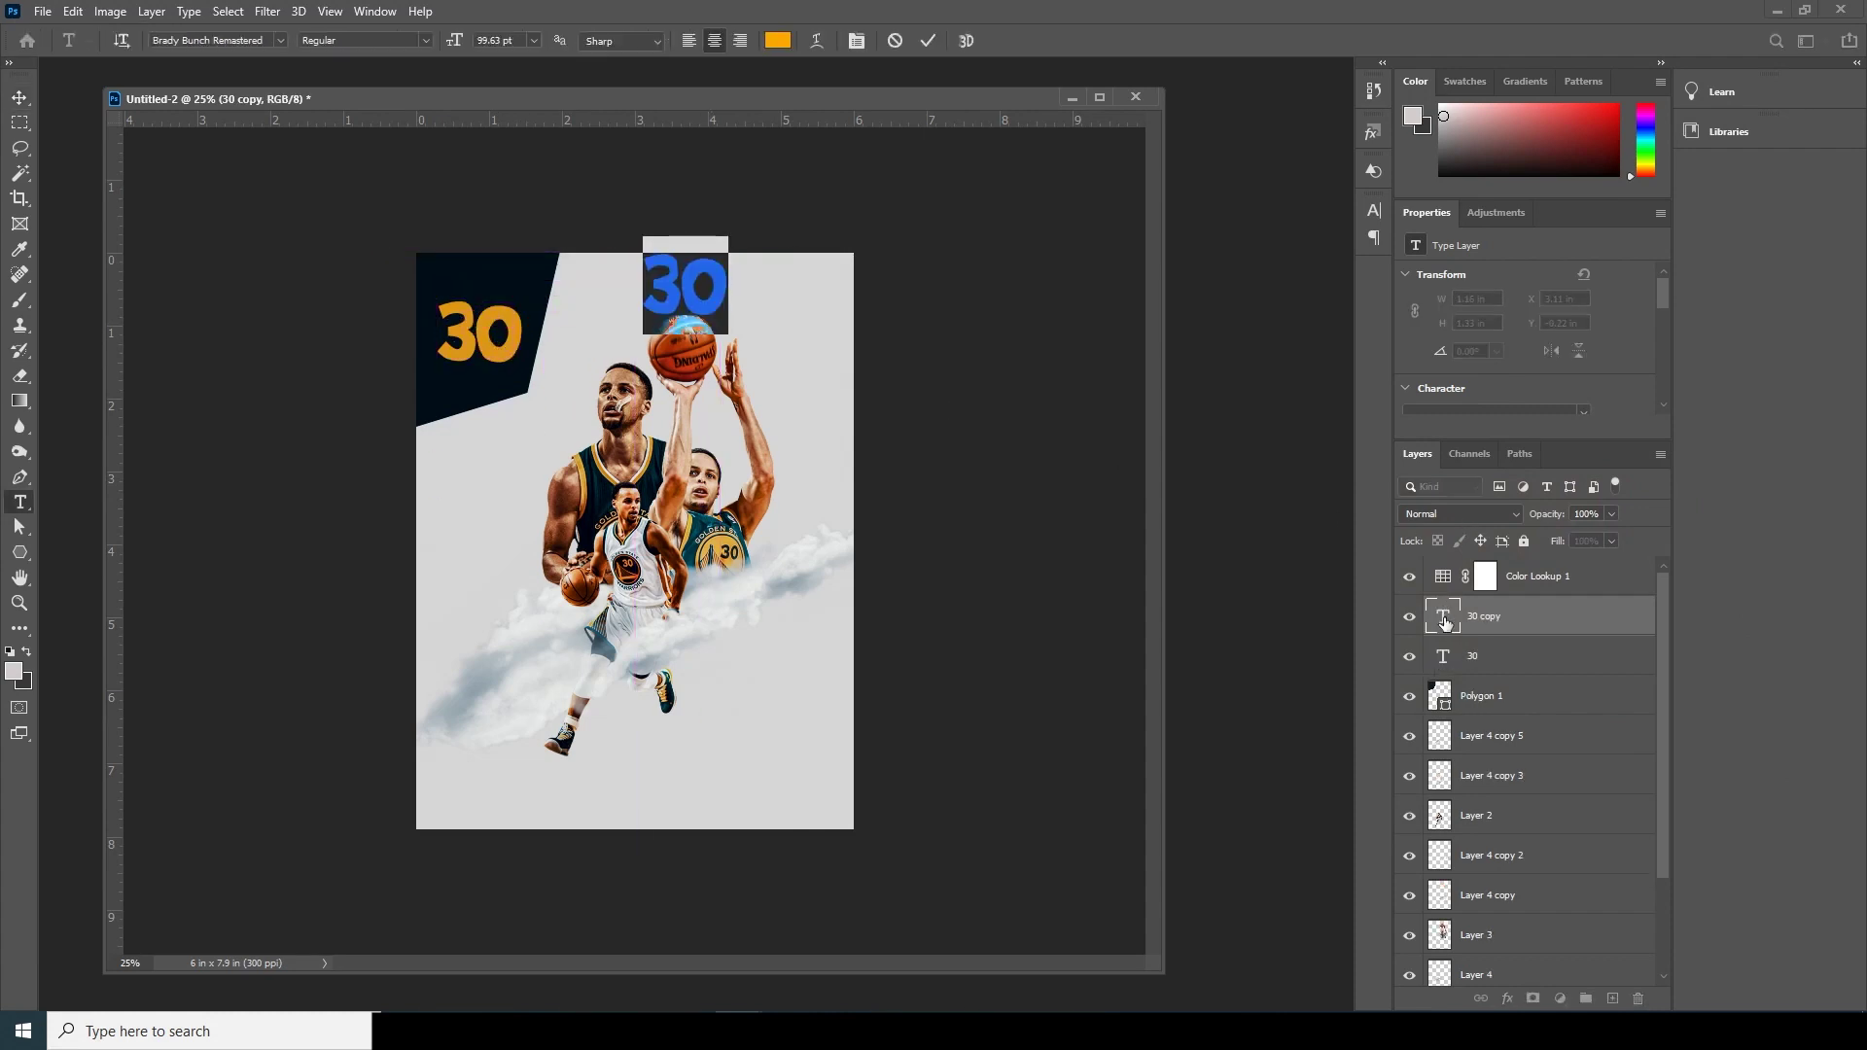
pyautogui.write('GOLDEN STAT')
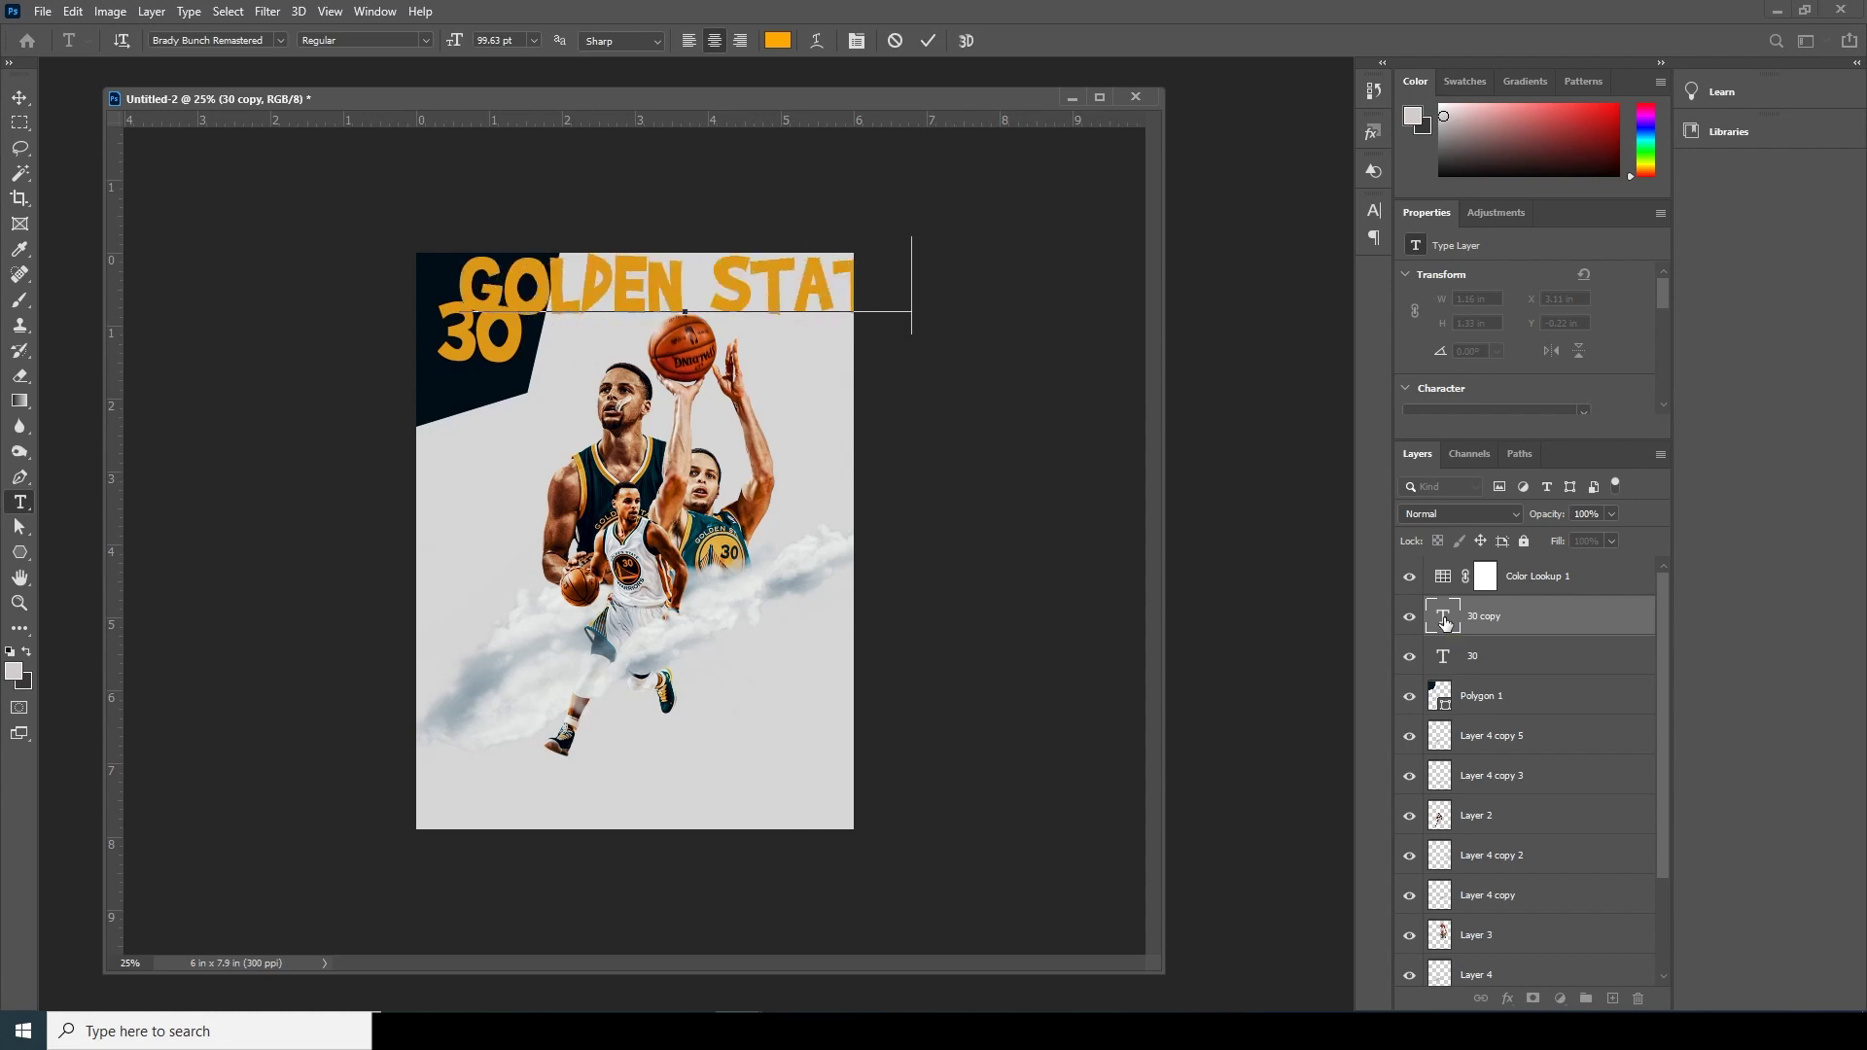
pyautogui.click(20, 97)
# Shrink the GOLDEN STATE text to about 1.5 in wide and place it to the right of the running player's shoes.
pyautogui.hotkey('ctrl', 't')
pyautogui.moveTo(916, 337); pyautogui.dragTo(818, 684)
pyautogui.press('Return')
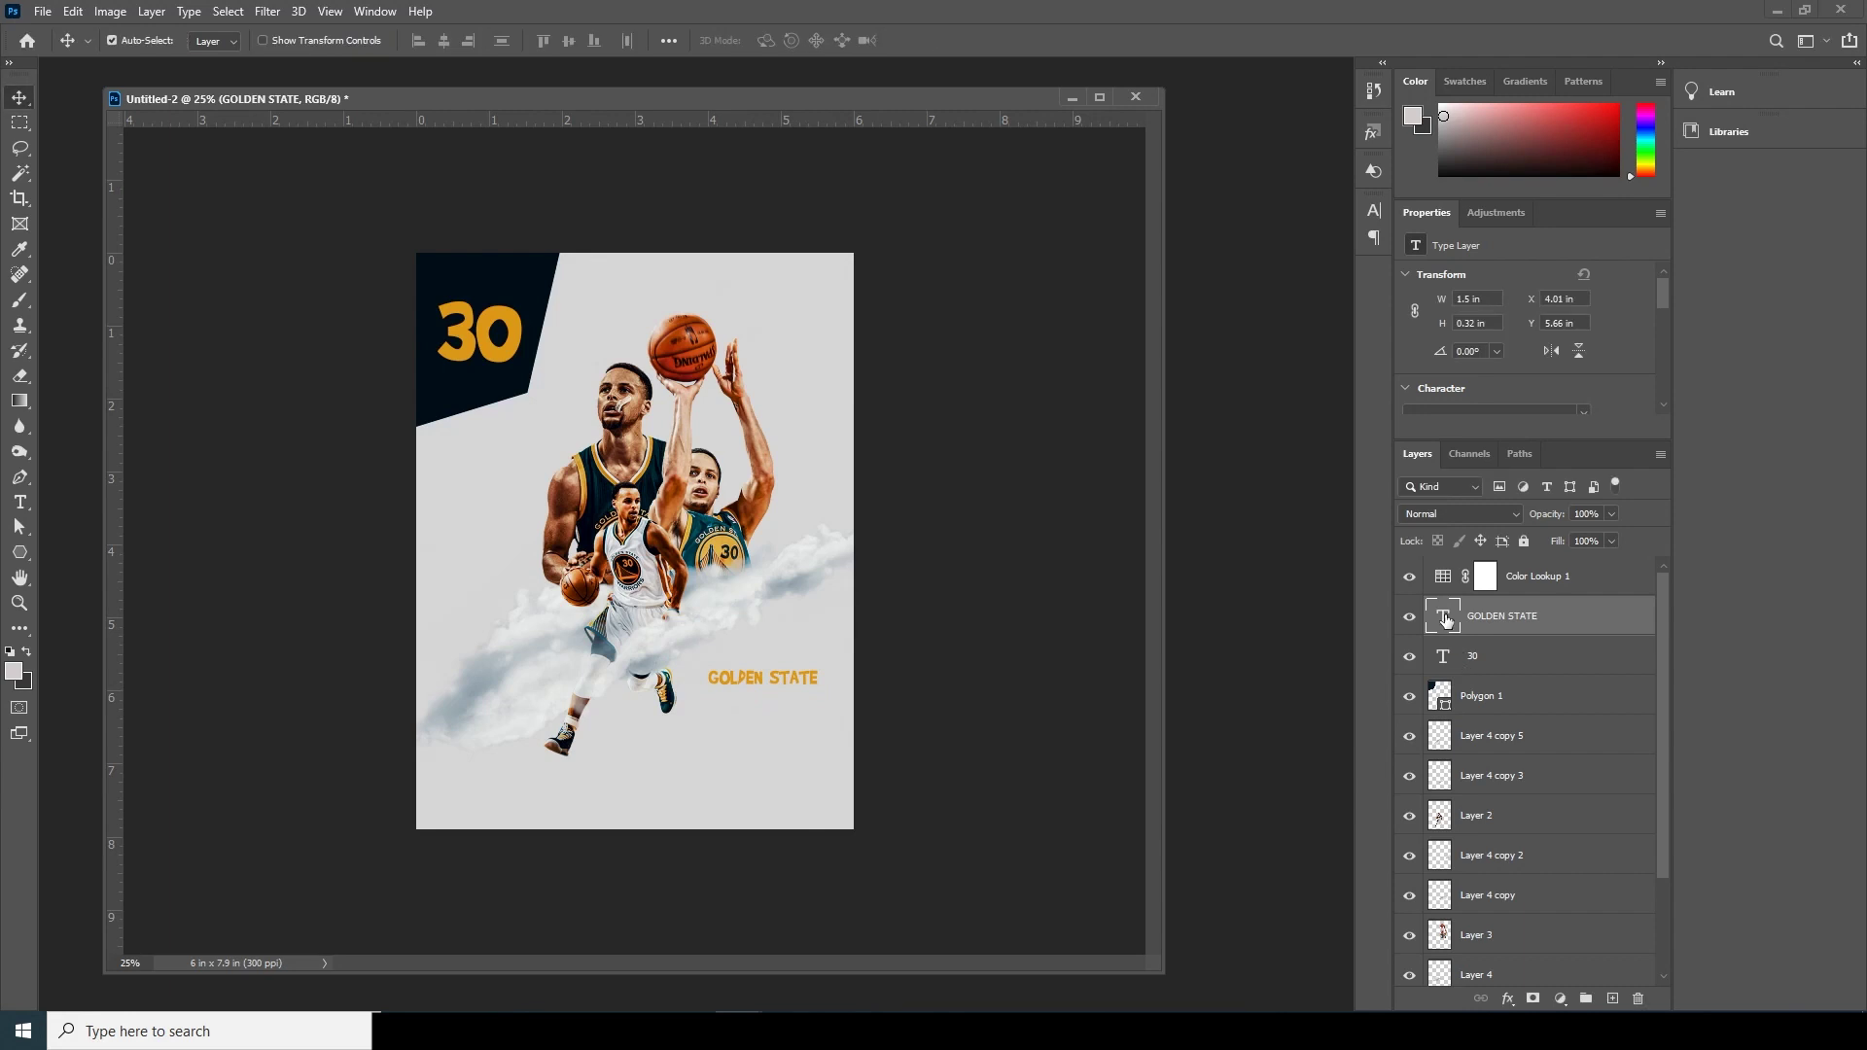
# Recolor the GOLDEN STATE text to near-black navy 00050f sampled from the corner polygon.
pyautogui.doubleClick(1446, 621)
pyautogui.click(778, 40)
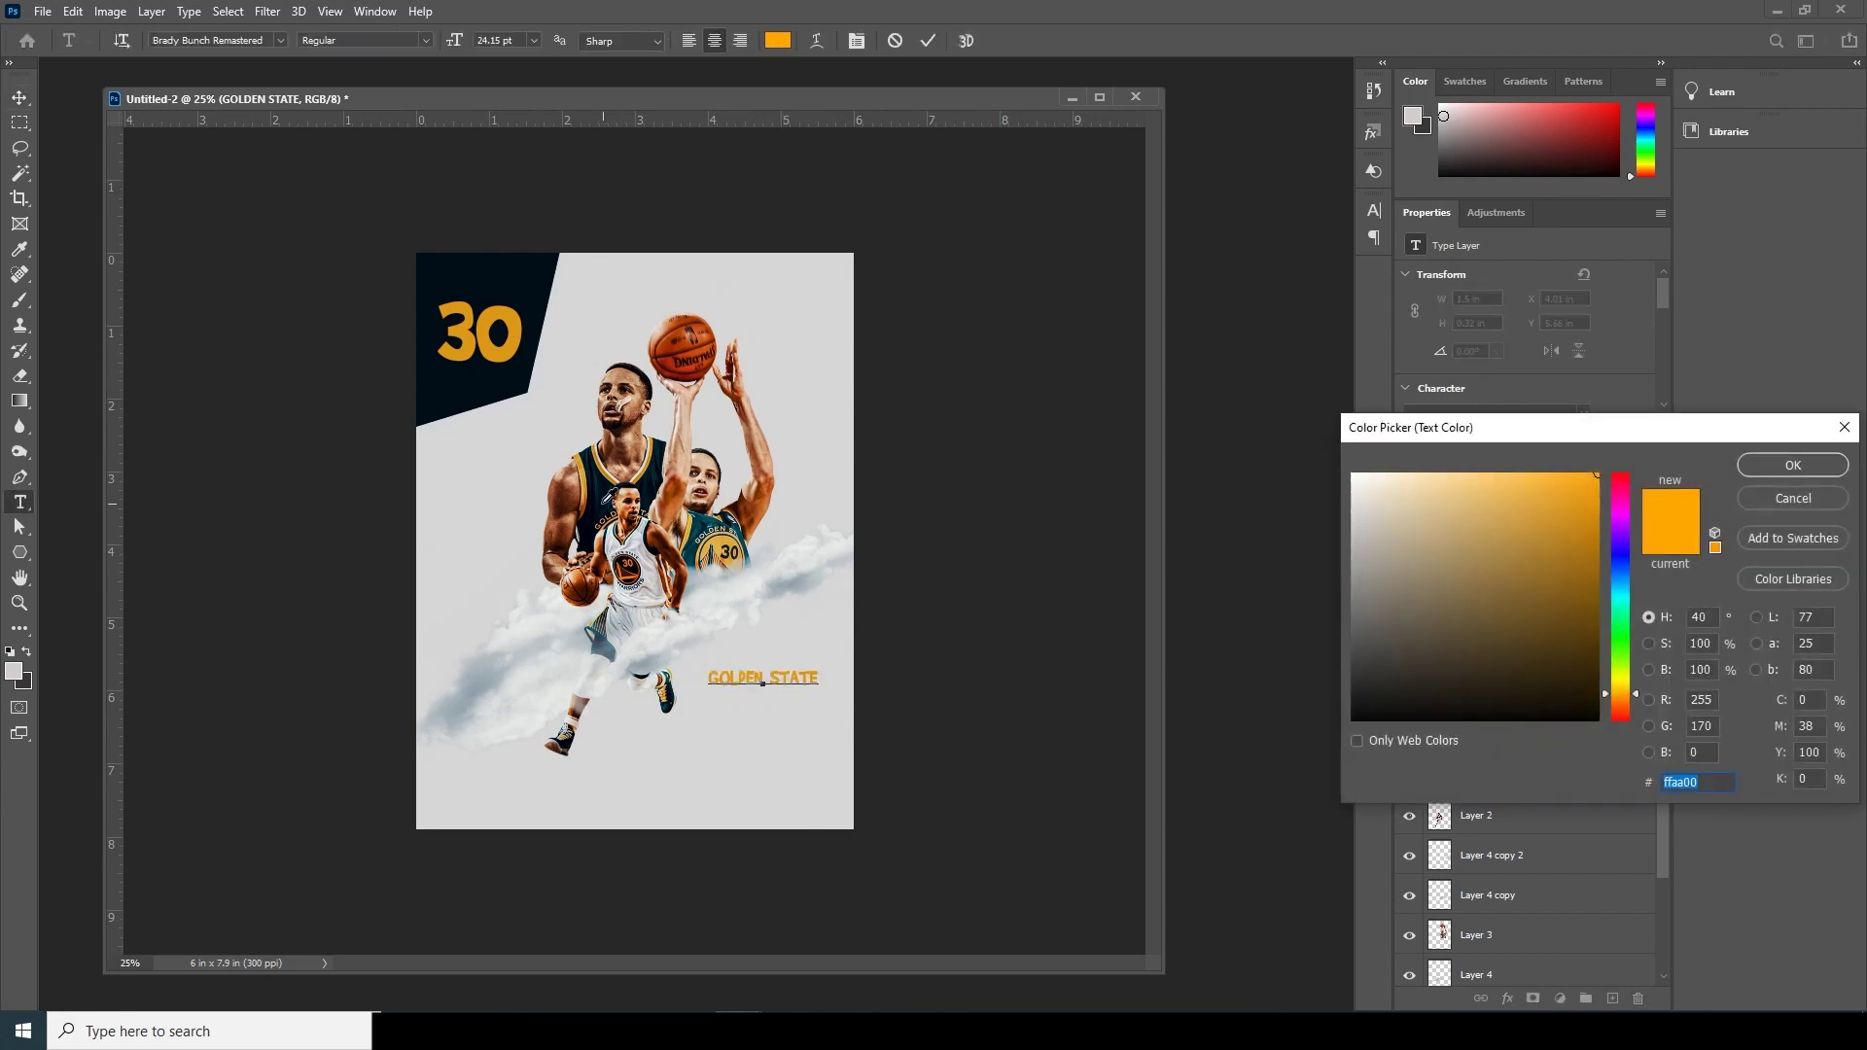
pyautogui.click(536, 273)
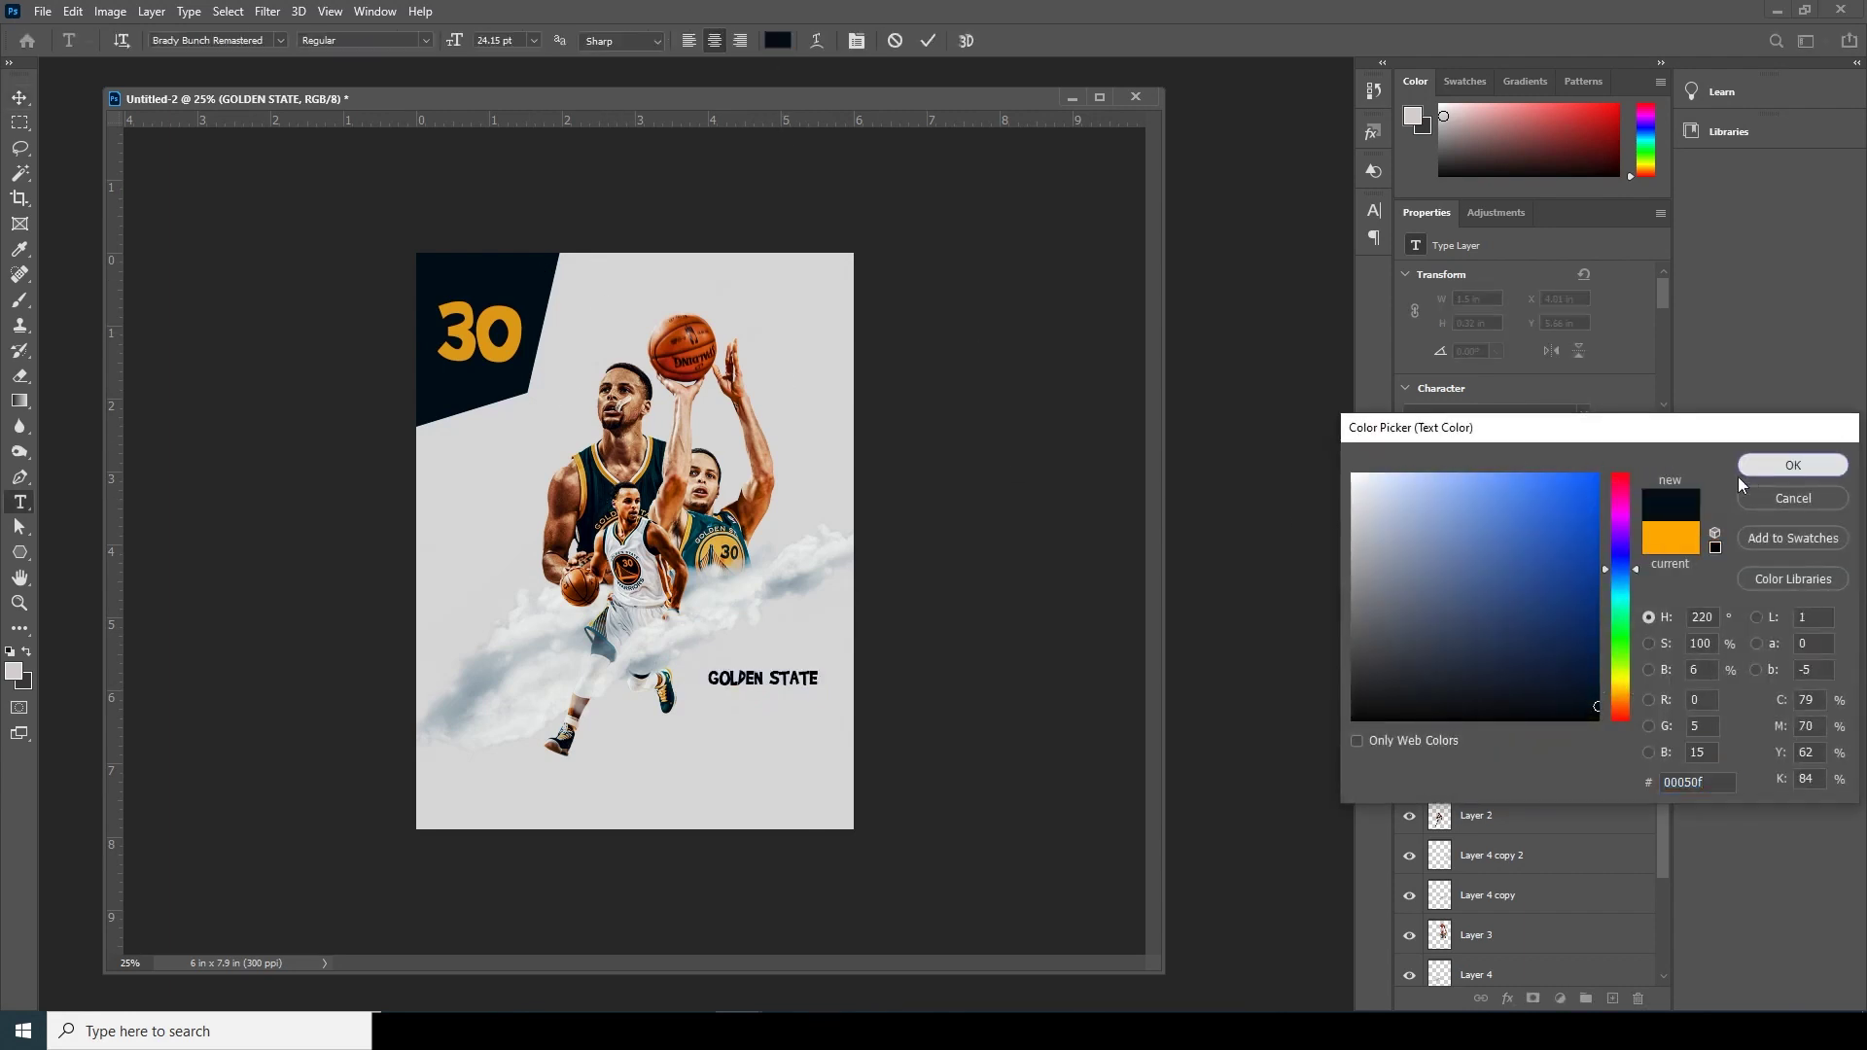
pyautogui.click(1793, 465)
pyautogui.click(20, 97)
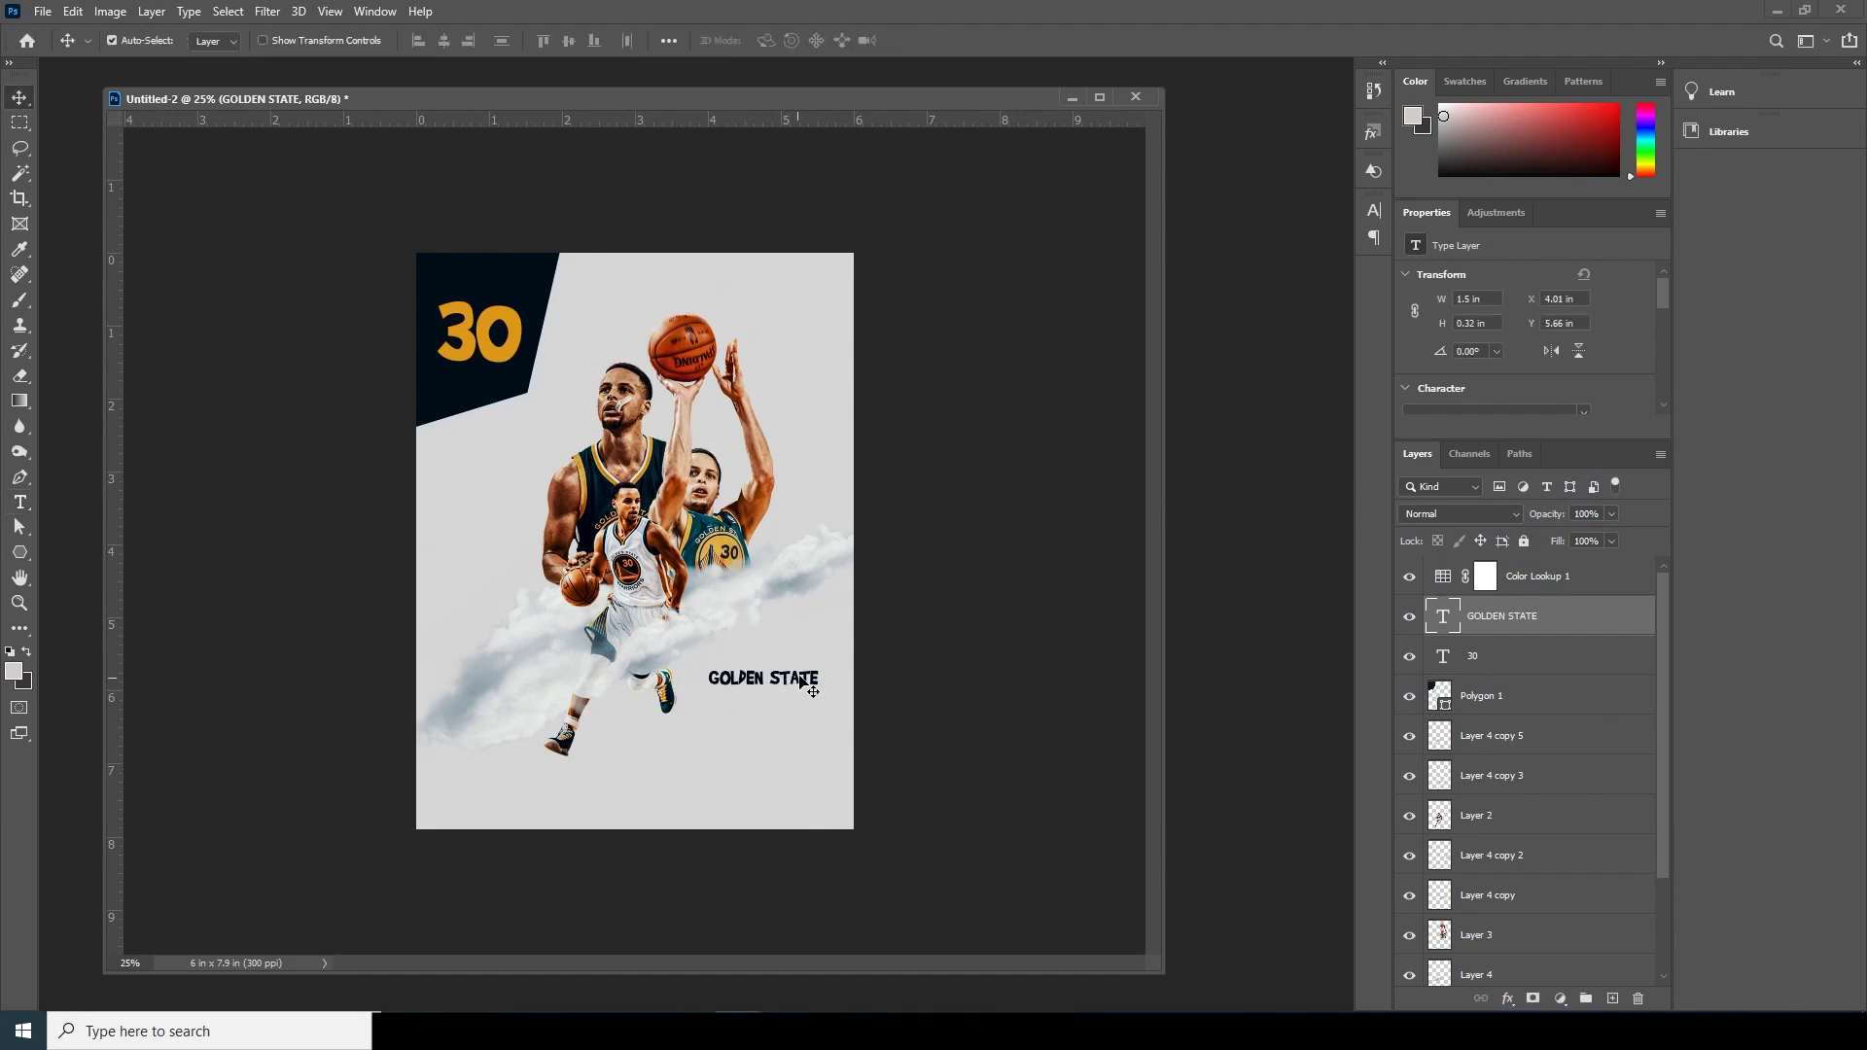
# Duplicate the GOLDEN STATE text layer and replace the copy's wording with "WARRIORS".
pyautogui.hotkey('ctrl', 'j')
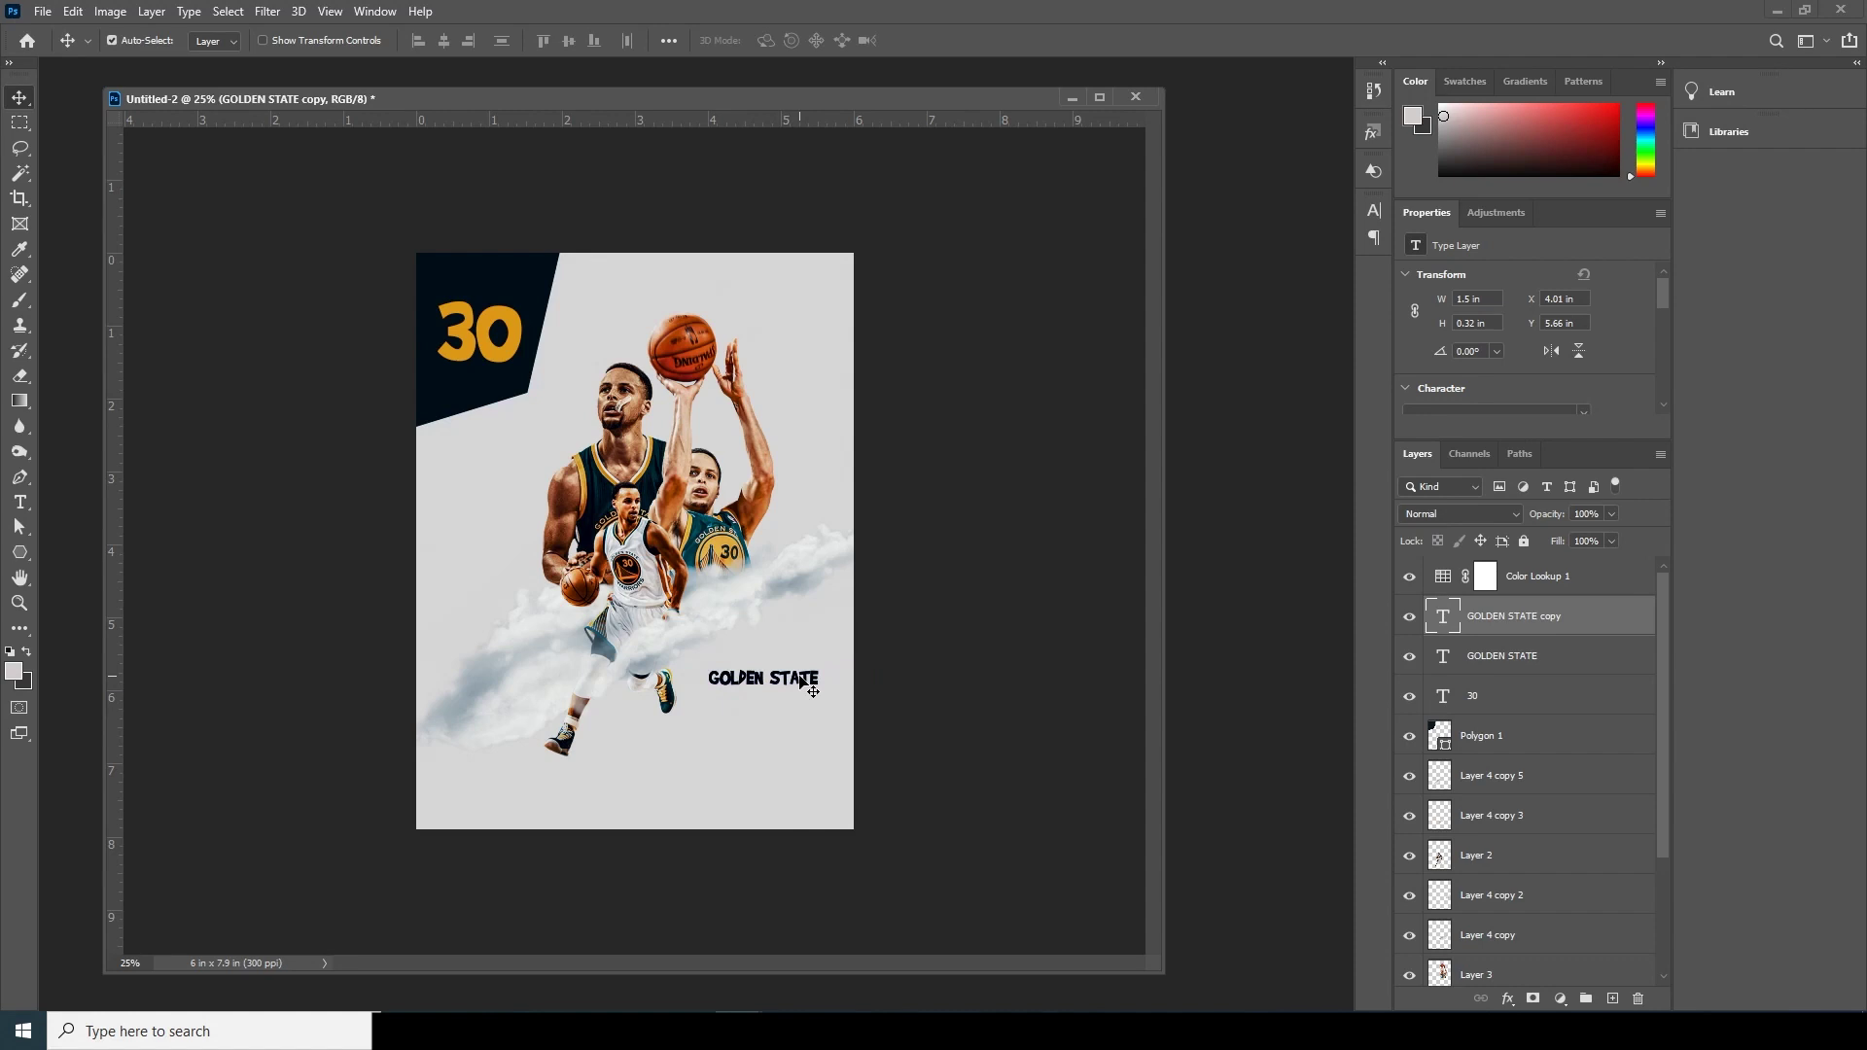
pyautogui.doubleClick(1443, 619)
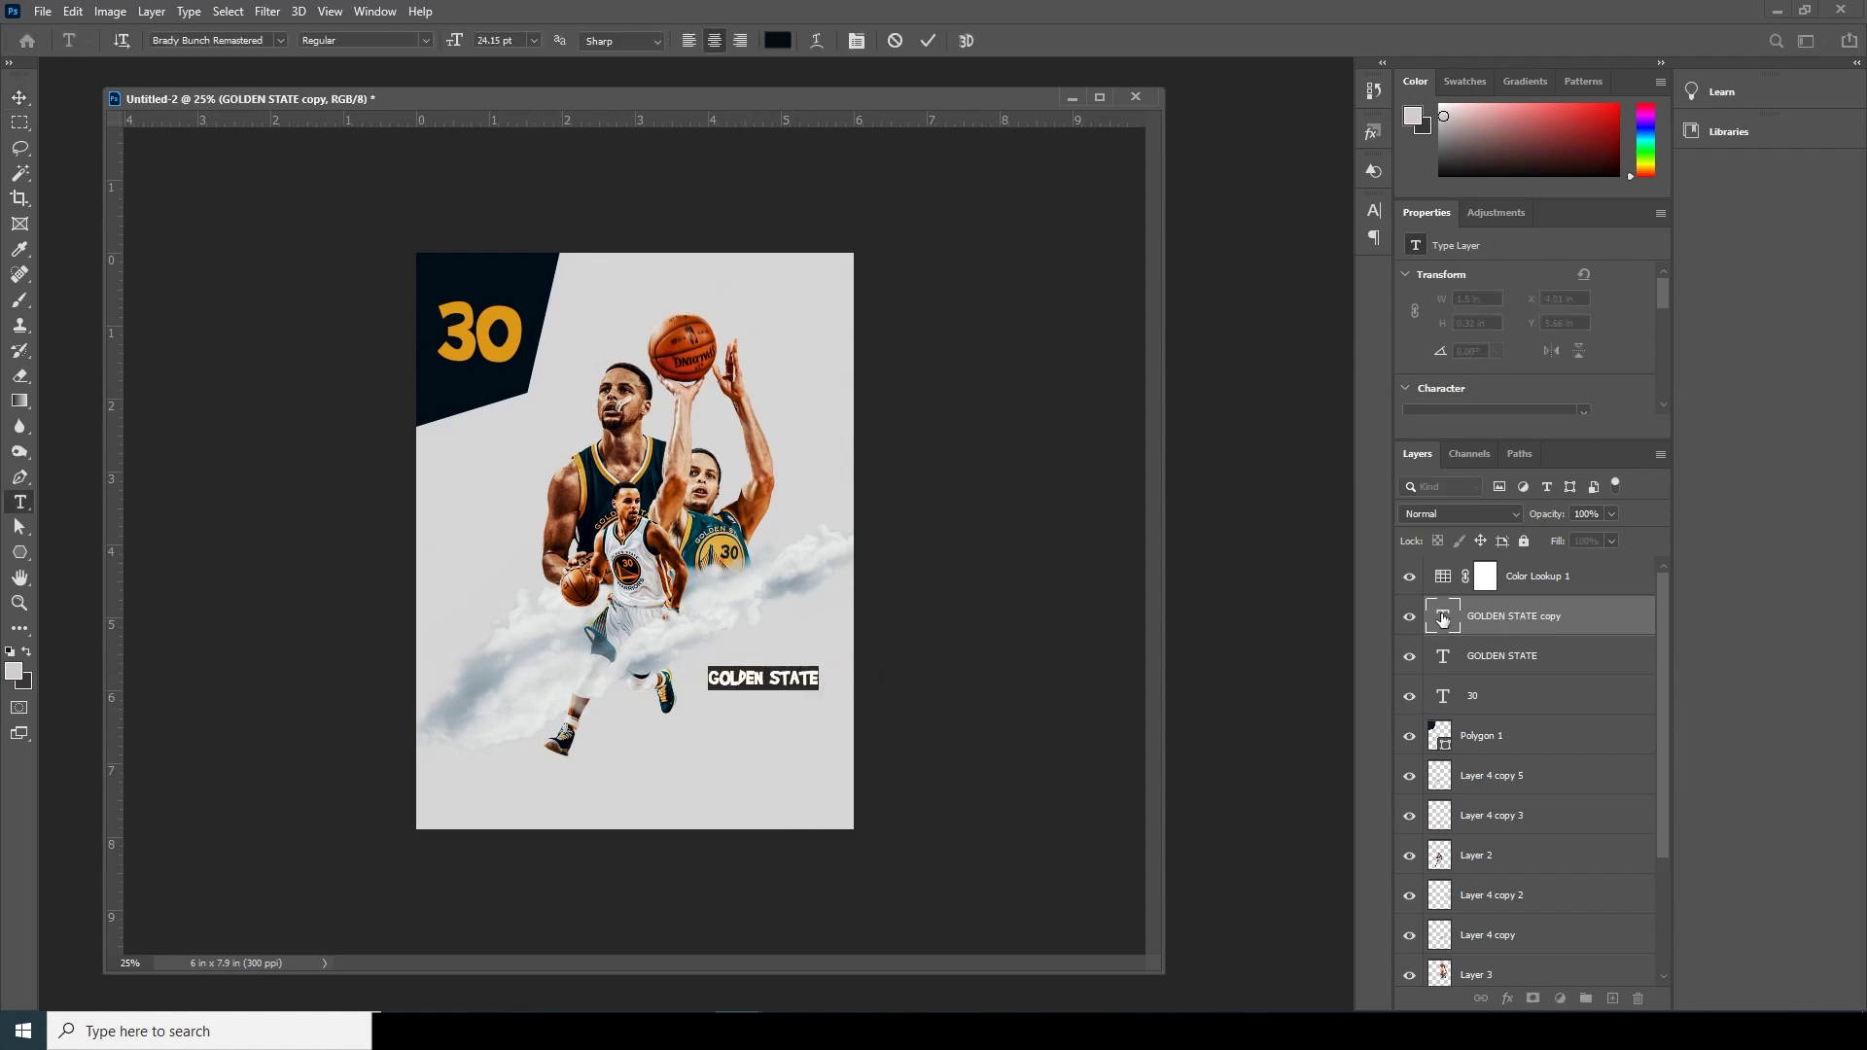
pyautogui.click(768, 679)
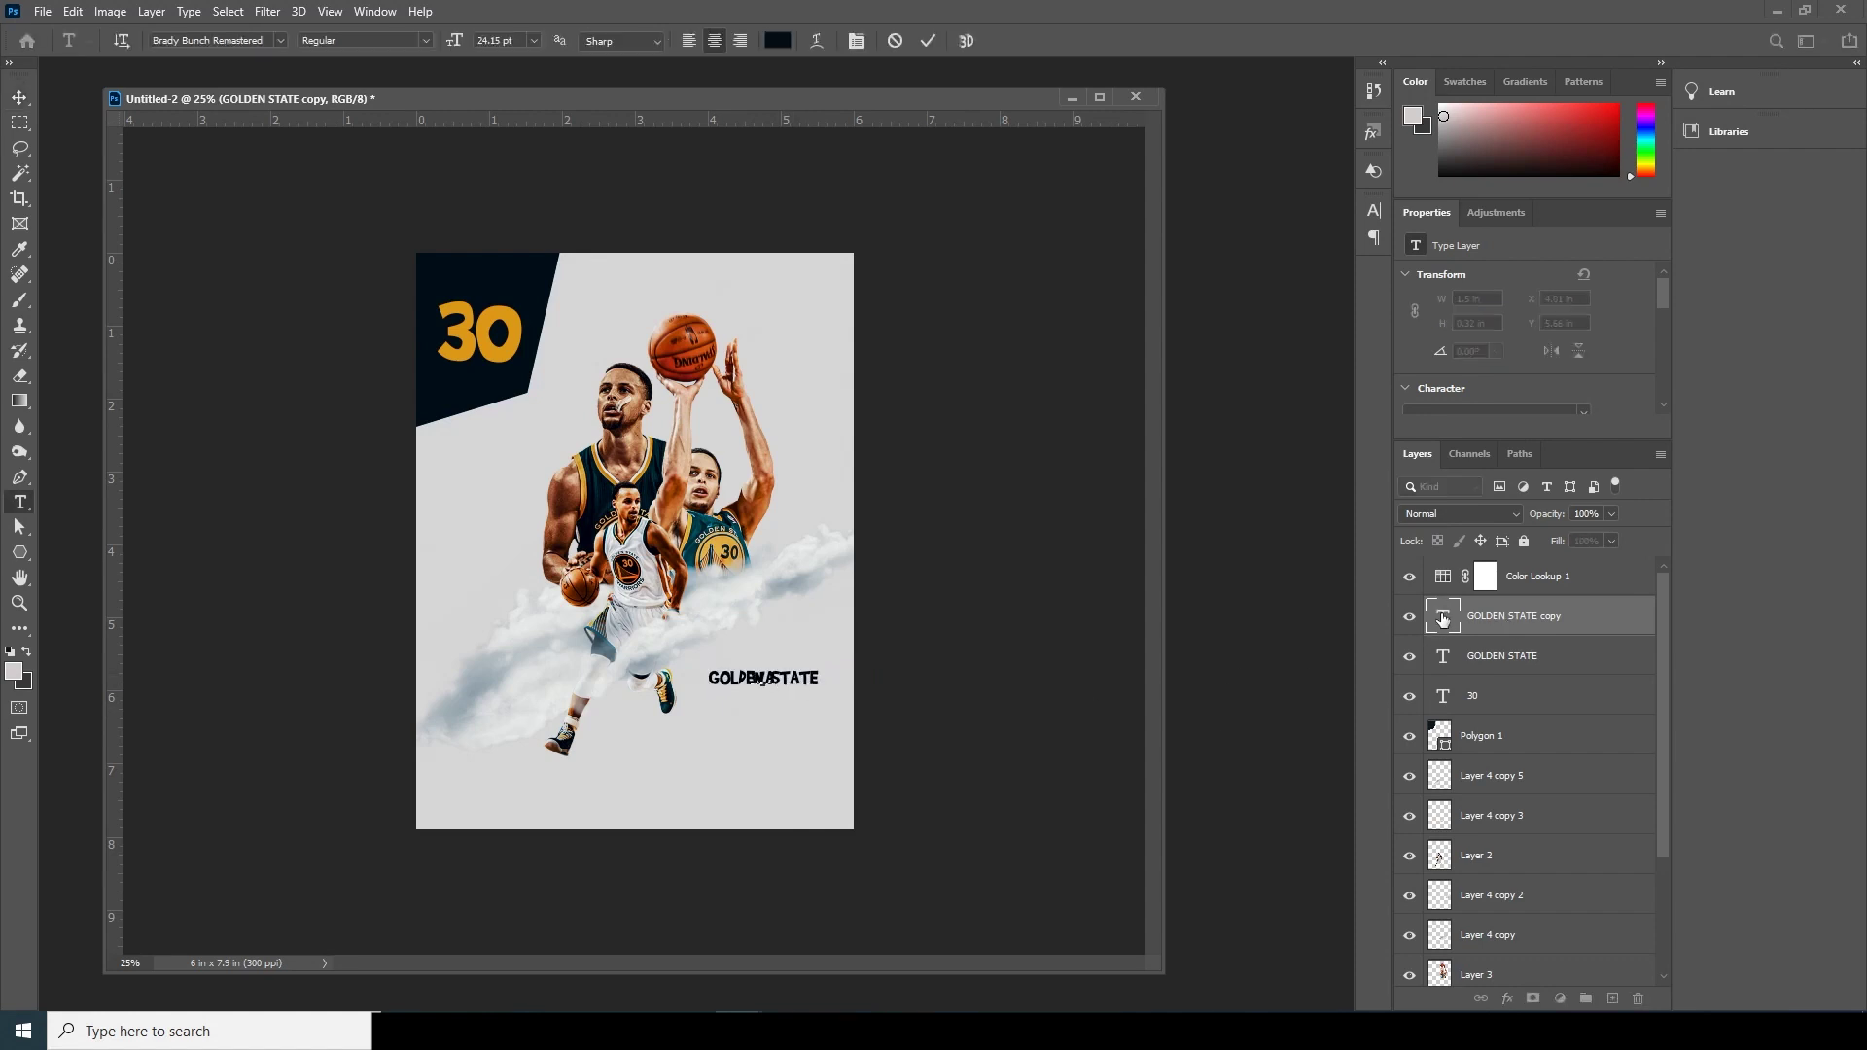
pyautogui.hotkey('shift', 'Left')
pyautogui.hotkey('shift', 'Left')
pyautogui.write('ORS')
pyautogui.hotkey('ctrl', 'Return')
# Scale the WARRIORS text to about 162% and position it directly beneath GOLDEN STATE.
pyautogui.hotkey('ctrl', 't')
pyautogui.moveTo(778, 690); pyautogui.dragTo(825, 717)
pyautogui.press('Return')
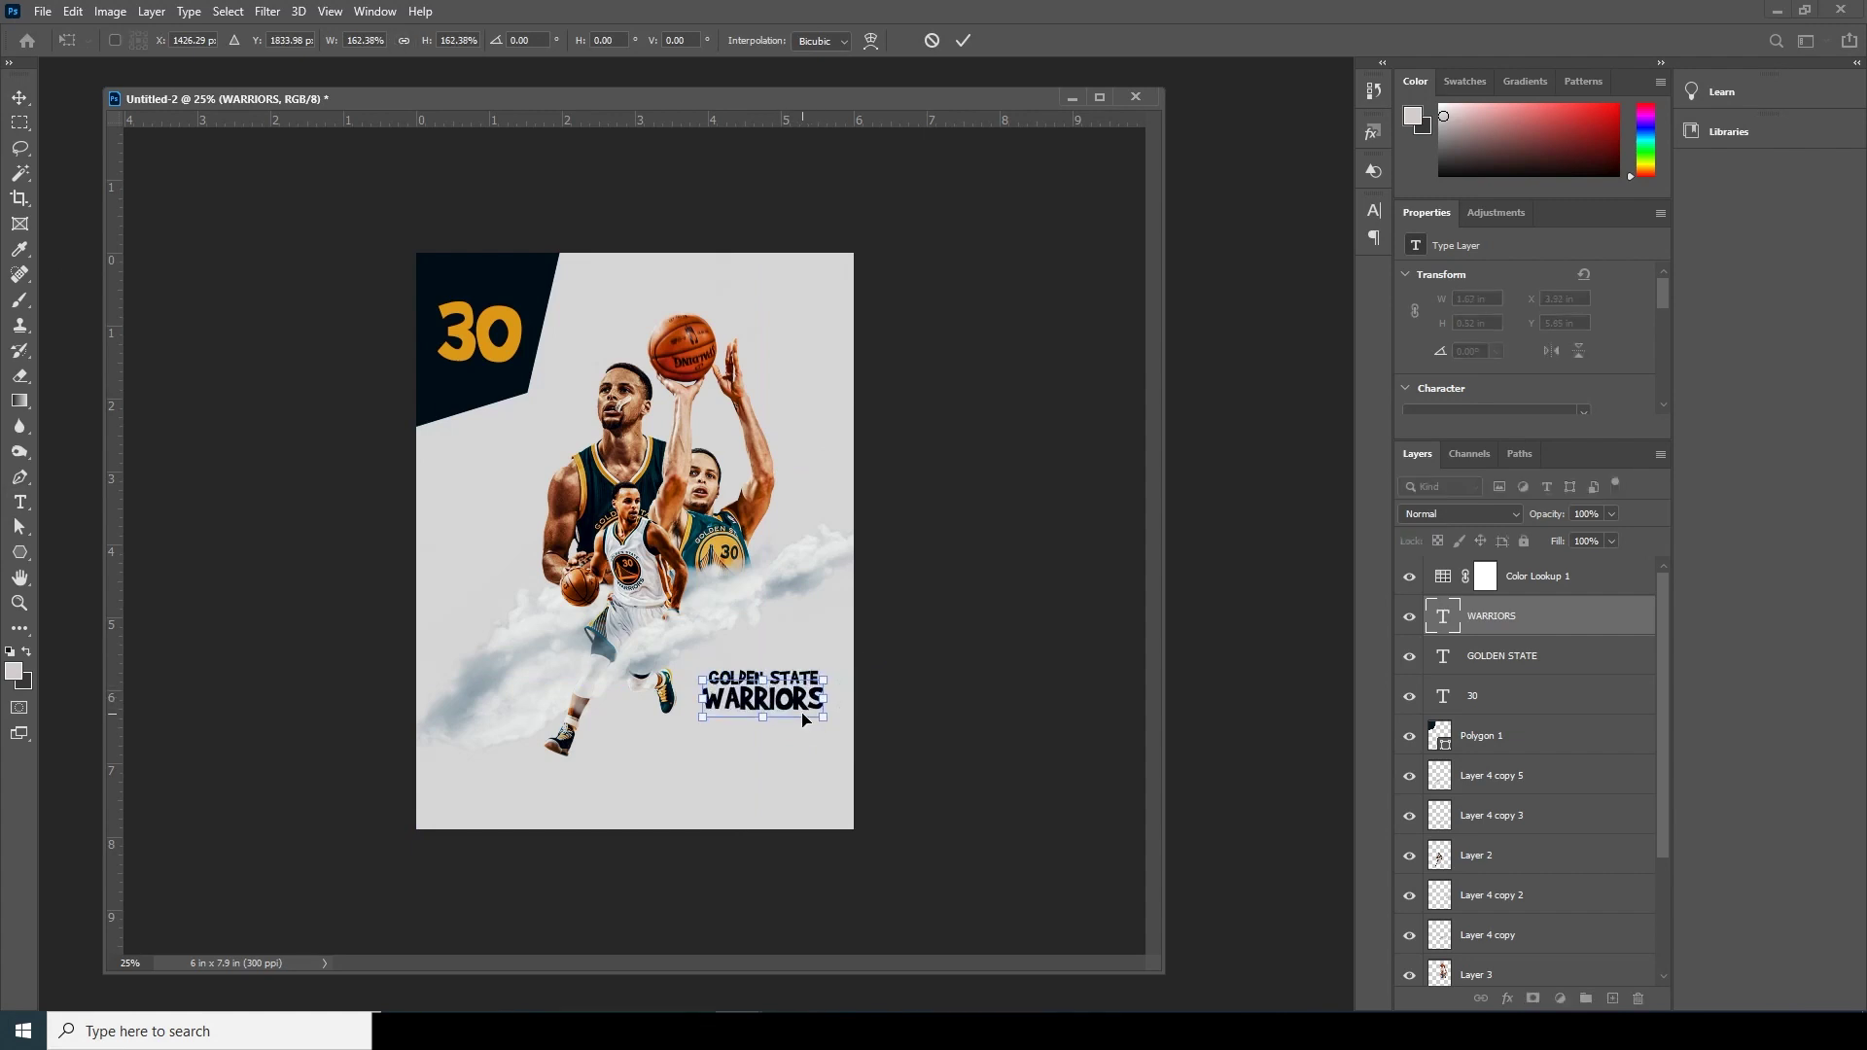
# Scale the GOLDEN STATE text to about 74% and nudge it down to sit just above WARRIORS.
pyautogui.click(1445, 658)
pyautogui.hotkey('ctrl', 't')
pyautogui.moveTo(817, 692); pyautogui.dragTo(804, 686)
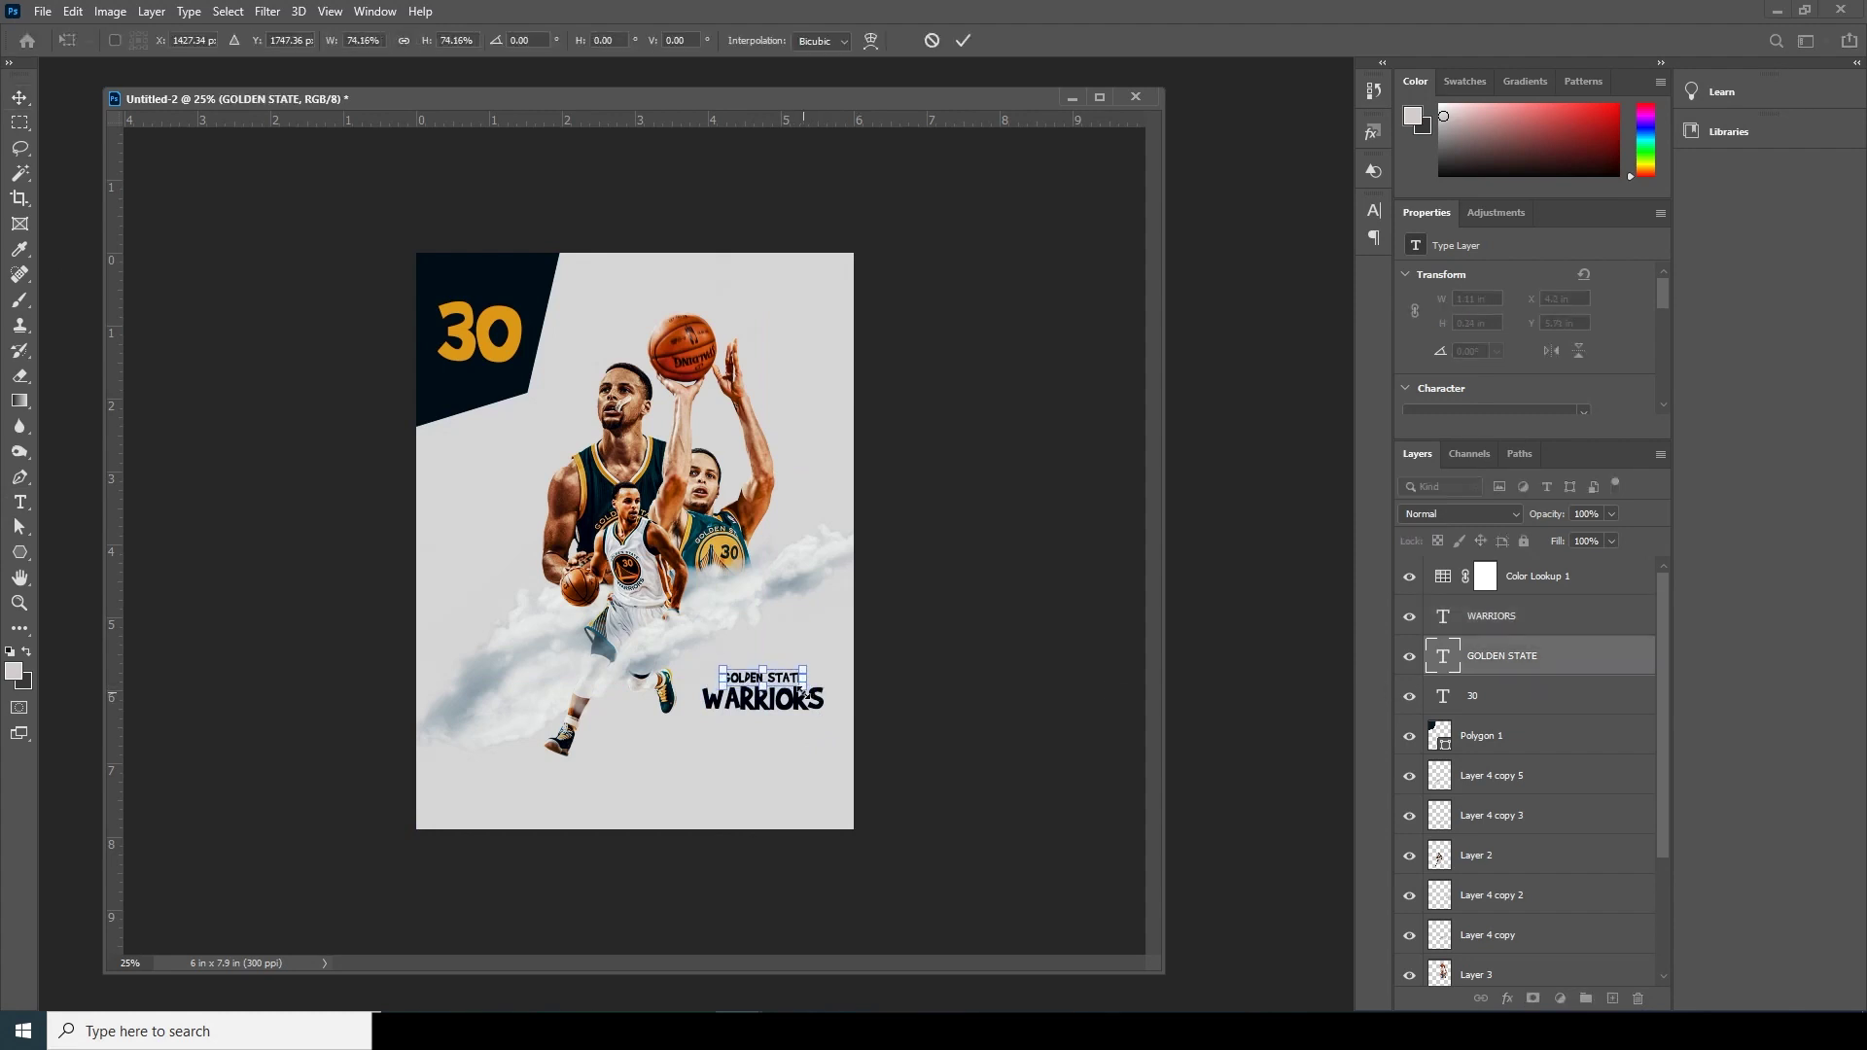
pyautogui.press('Return')
pyautogui.press('Down')
pyautogui.press('Down')
pyautogui.press('Down')
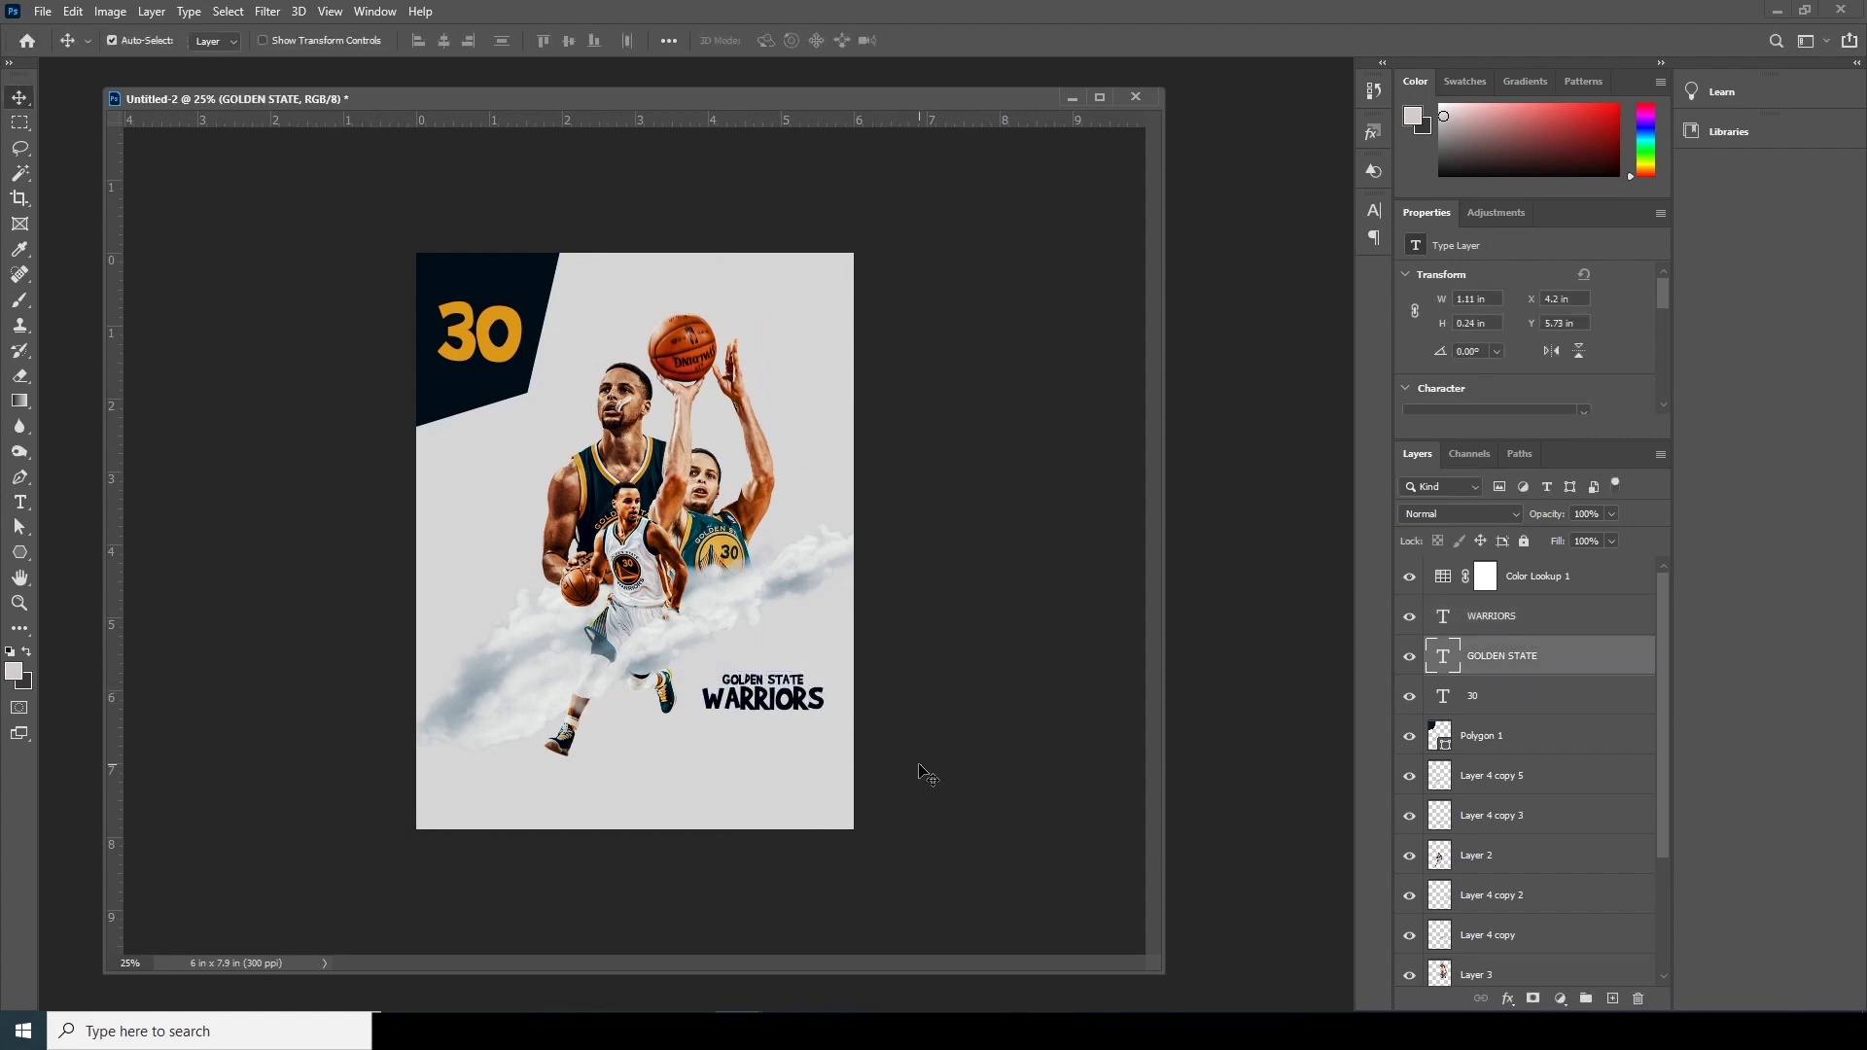
# Duplicate the GOLDEN STATE and WARRIORS text layers together, shrink the copies slightly and place them left of the players.
pyautogui.keyDown('shift'); pyautogui.click(1468, 623); pyautogui.keyUp('shift')
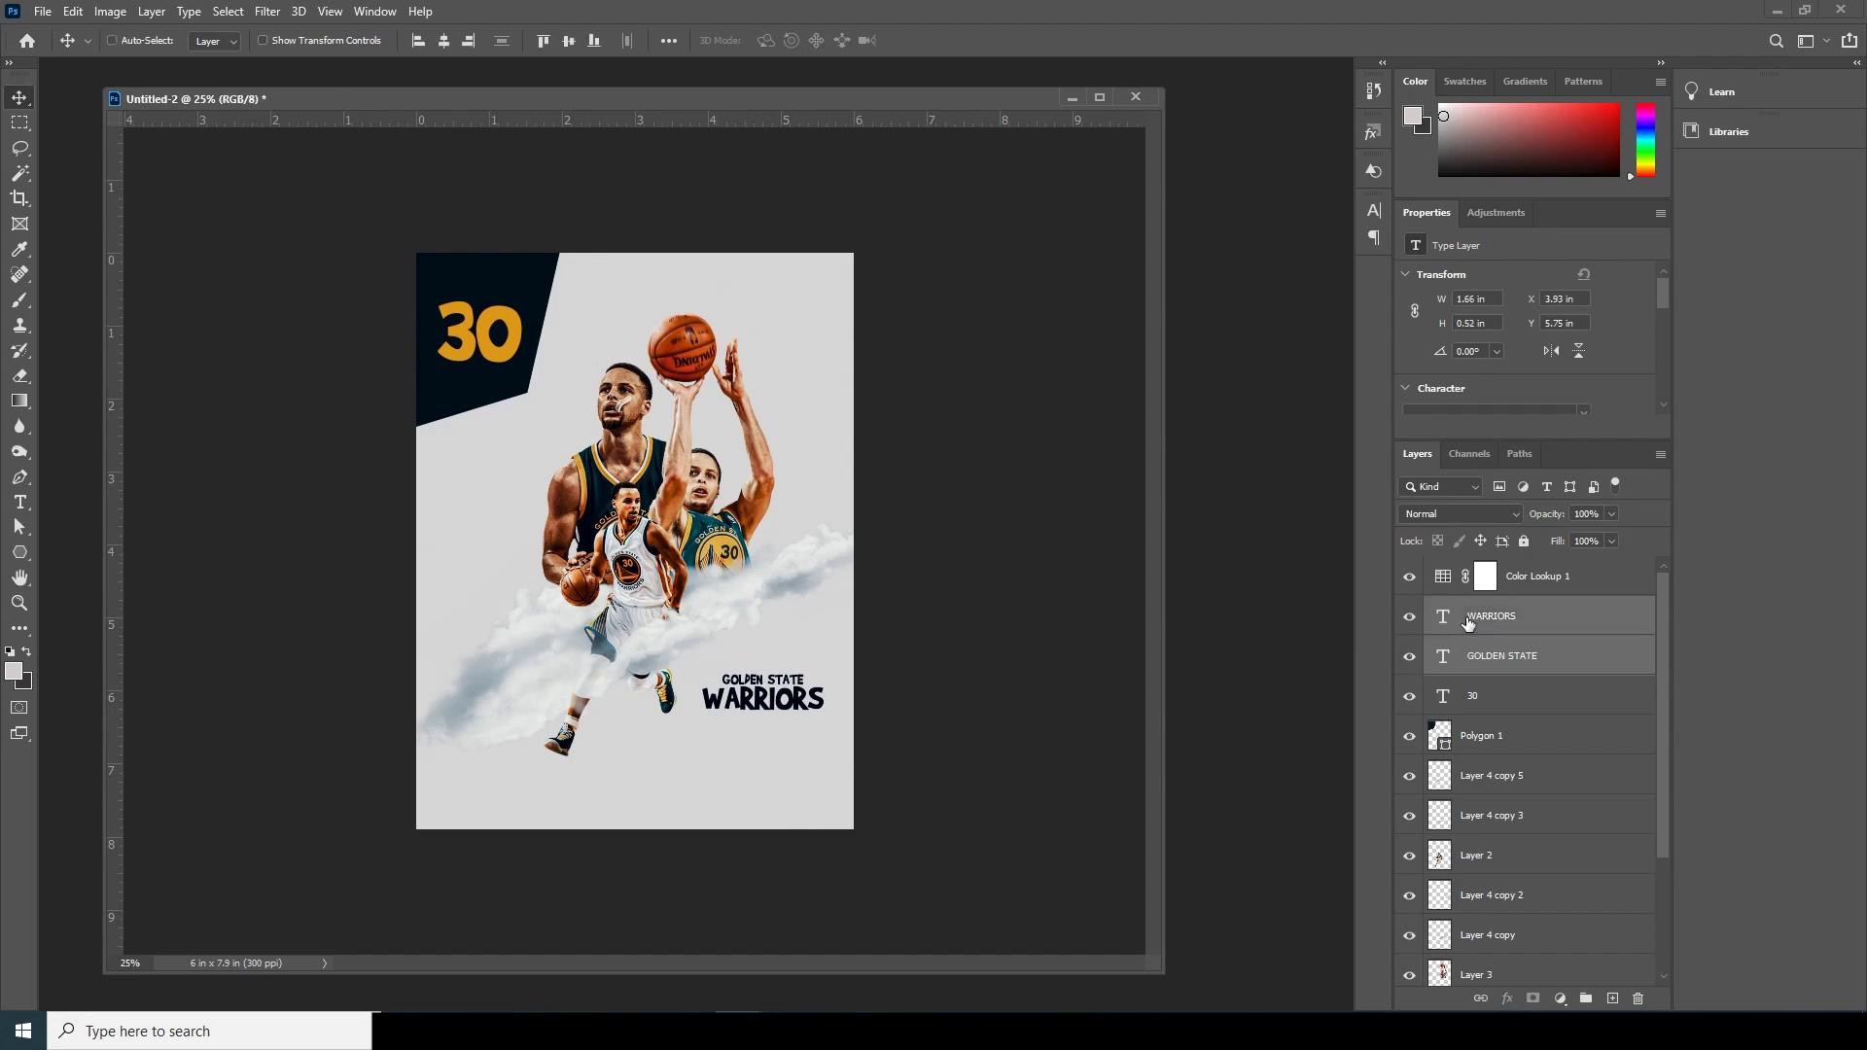
pyautogui.hotkey('ctrl', 'j')
pyautogui.hotkey('ctrl', 't')
pyautogui.moveTo(755, 690); pyautogui.dragTo(535, 538)
pyautogui.press('Return')
# Change the copied GOLDEN STATE text to "san" and the copied WARRIORS text to "franscisco".
pyautogui.rightClick(506, 525)
pyautogui.click(530, 539)
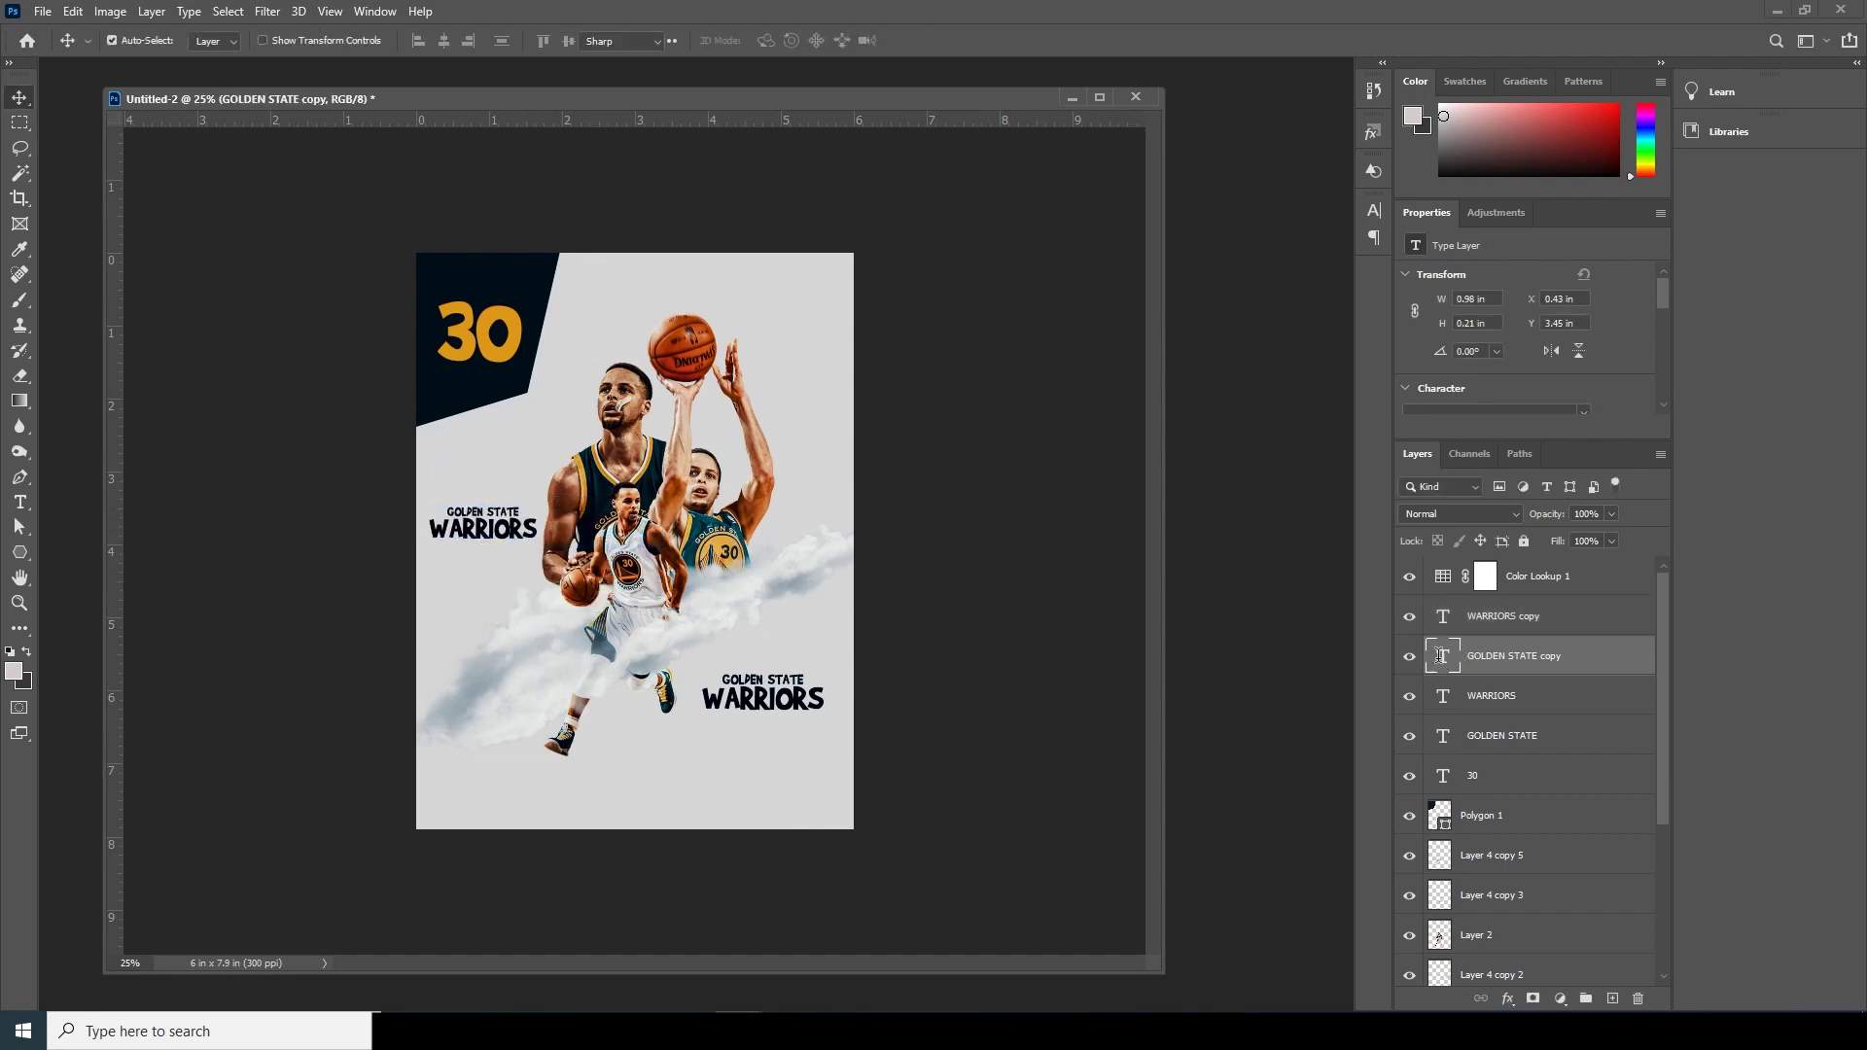
pyautogui.doubleClick(1440, 656)
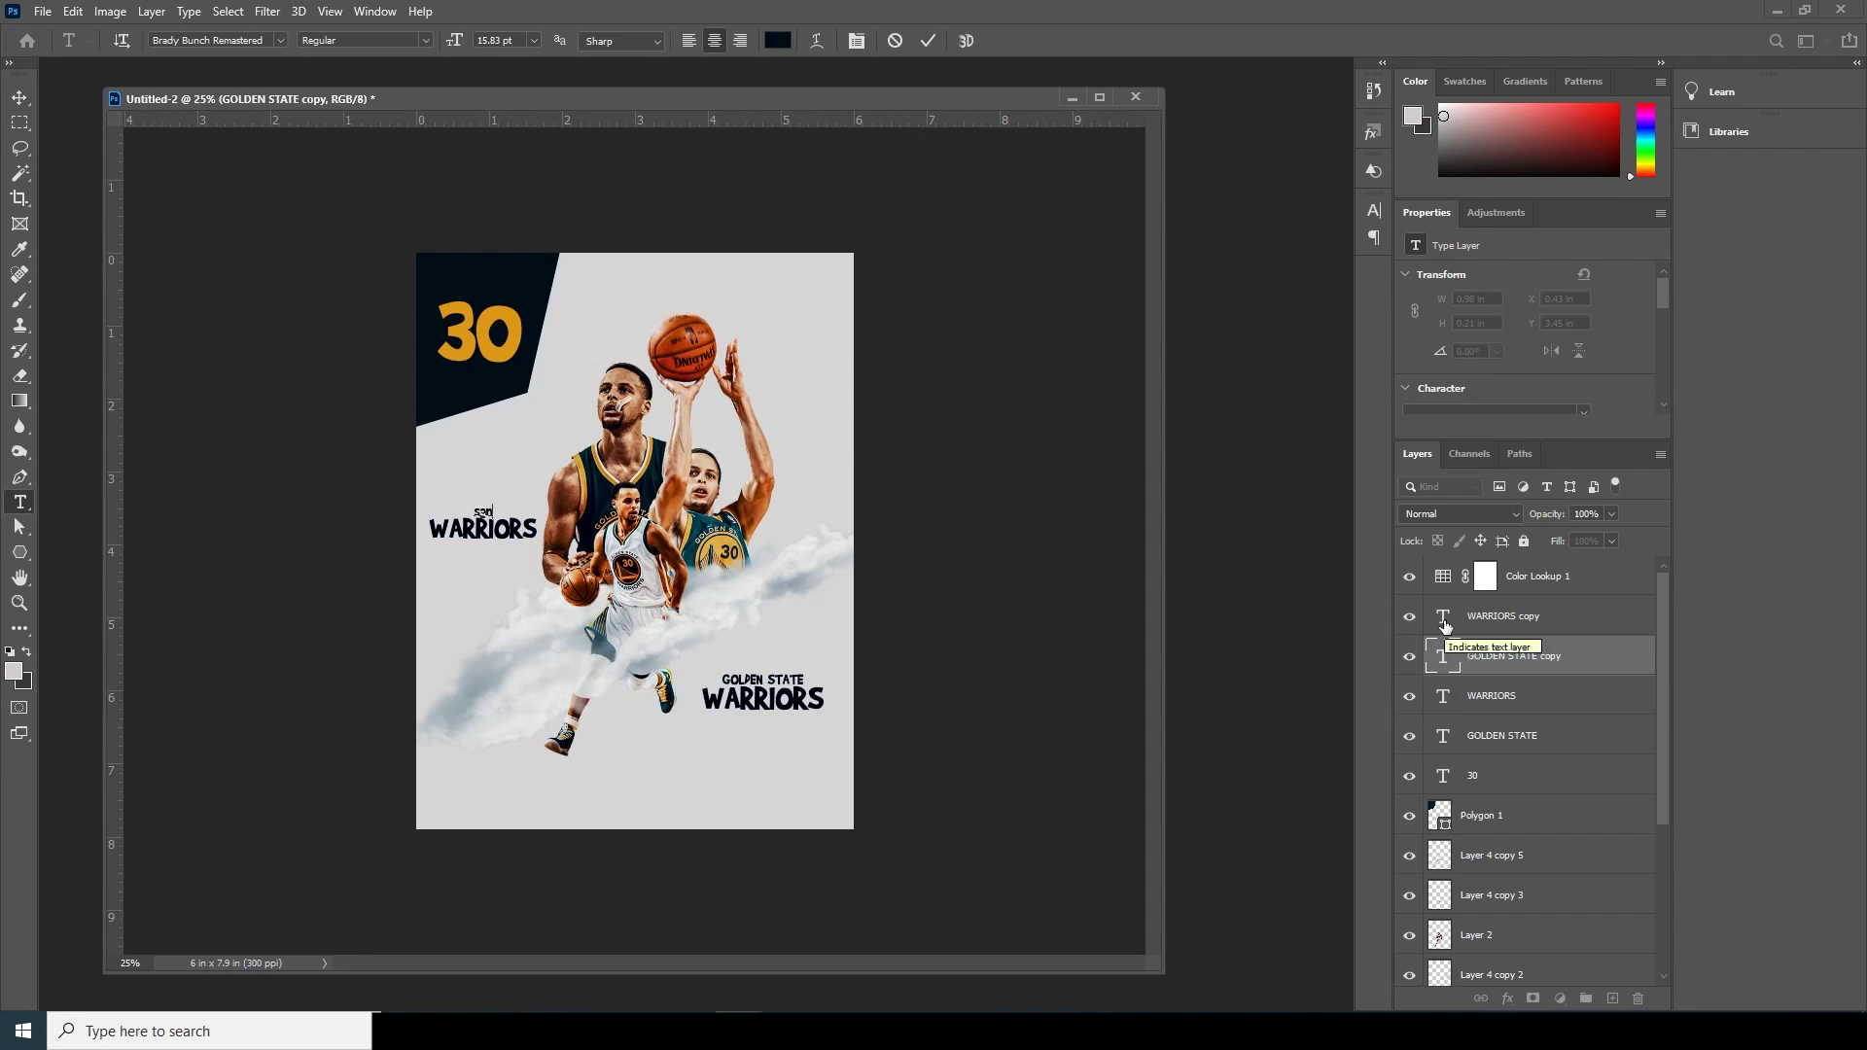
pyautogui.doubleClick(1451, 623)
pyautogui.write('fra')
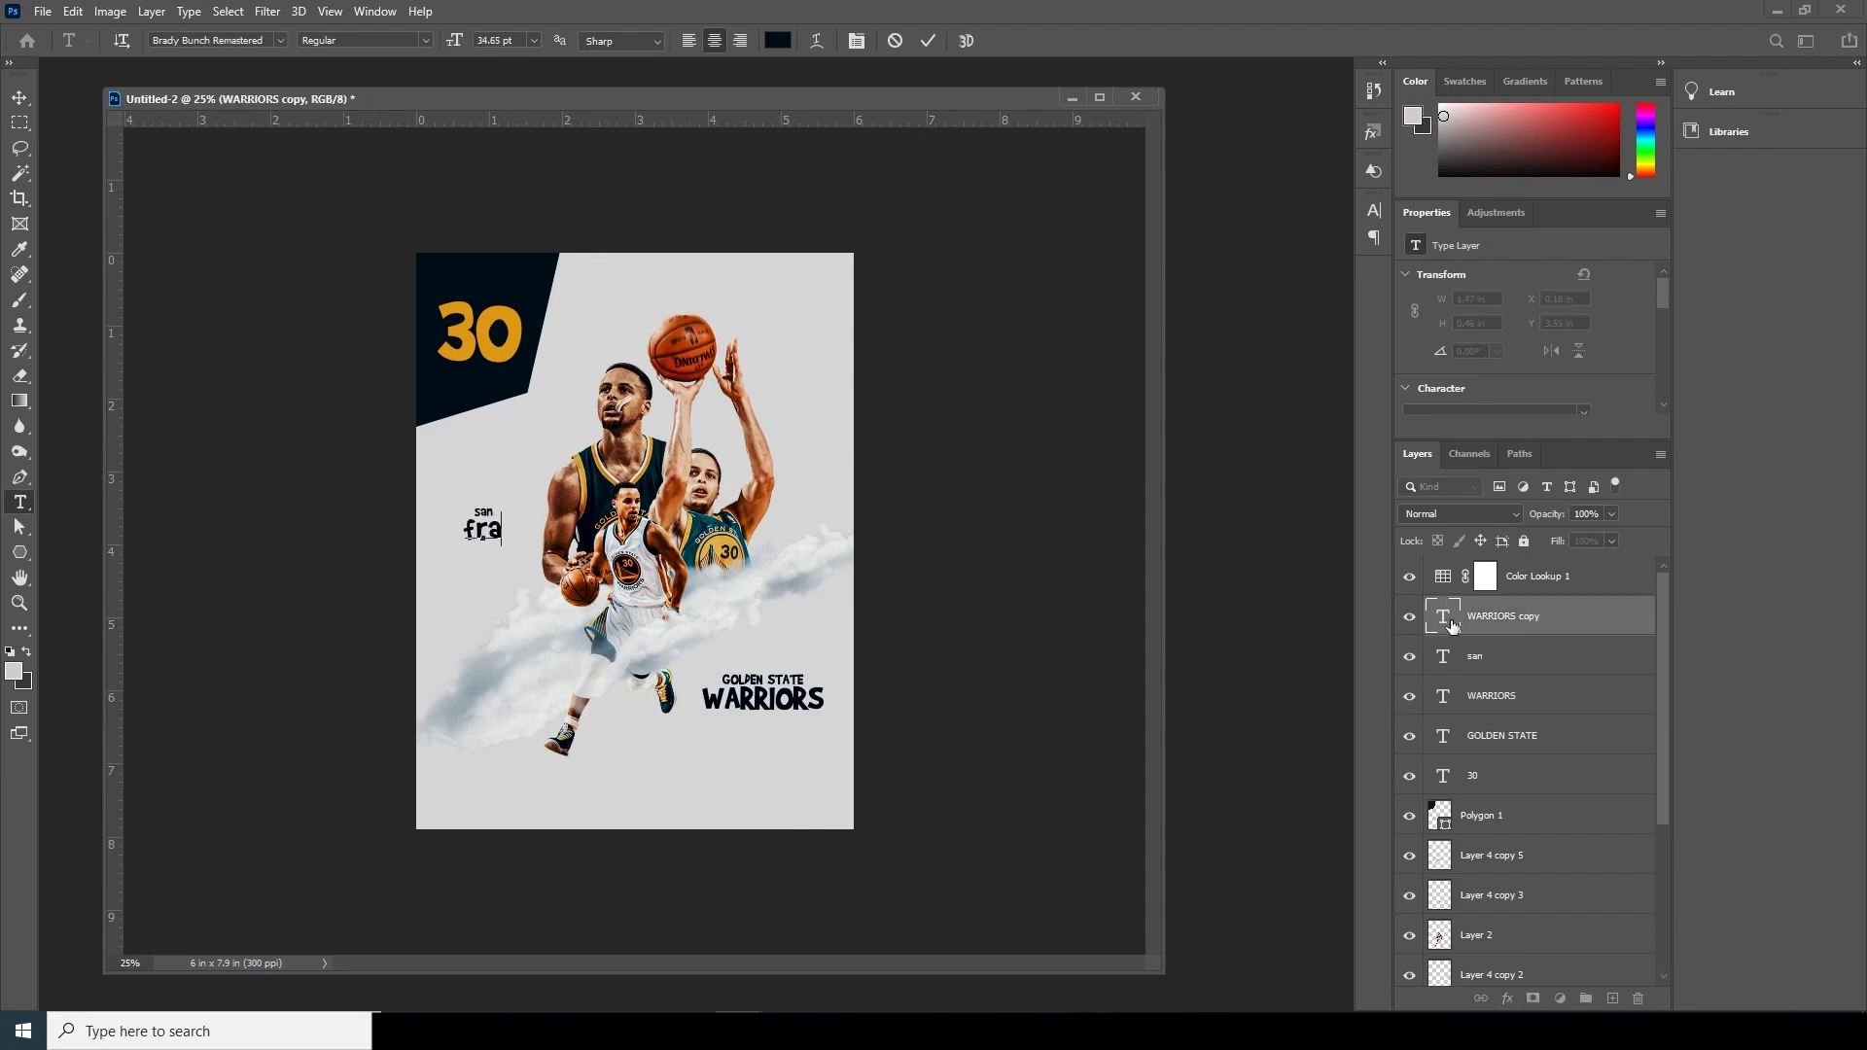
pyautogui.write('nscisco')
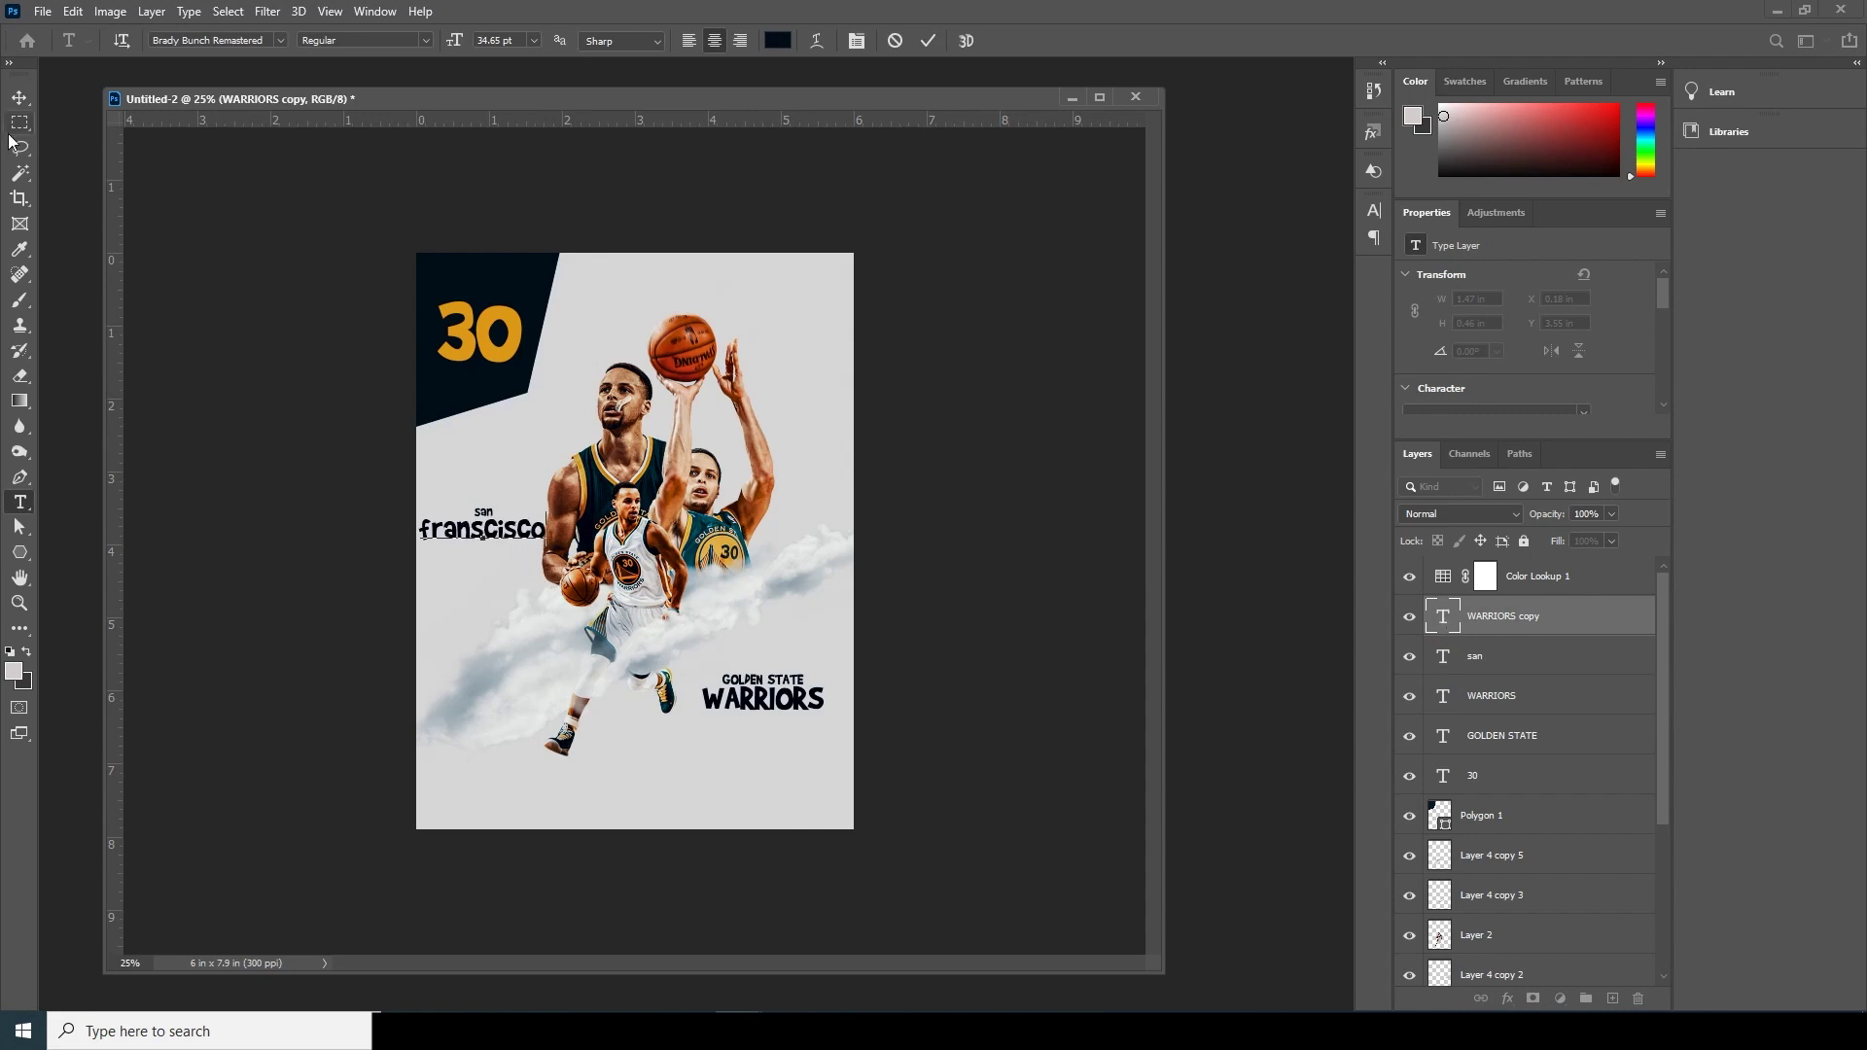
pyautogui.click(20, 97)
# Scale the franscisco text to about 79% and move it up close beneath "san".
pyautogui.hotkey('ctrl', 't')
pyautogui.moveTo(547, 542); pyautogui.dragTo(536, 547)
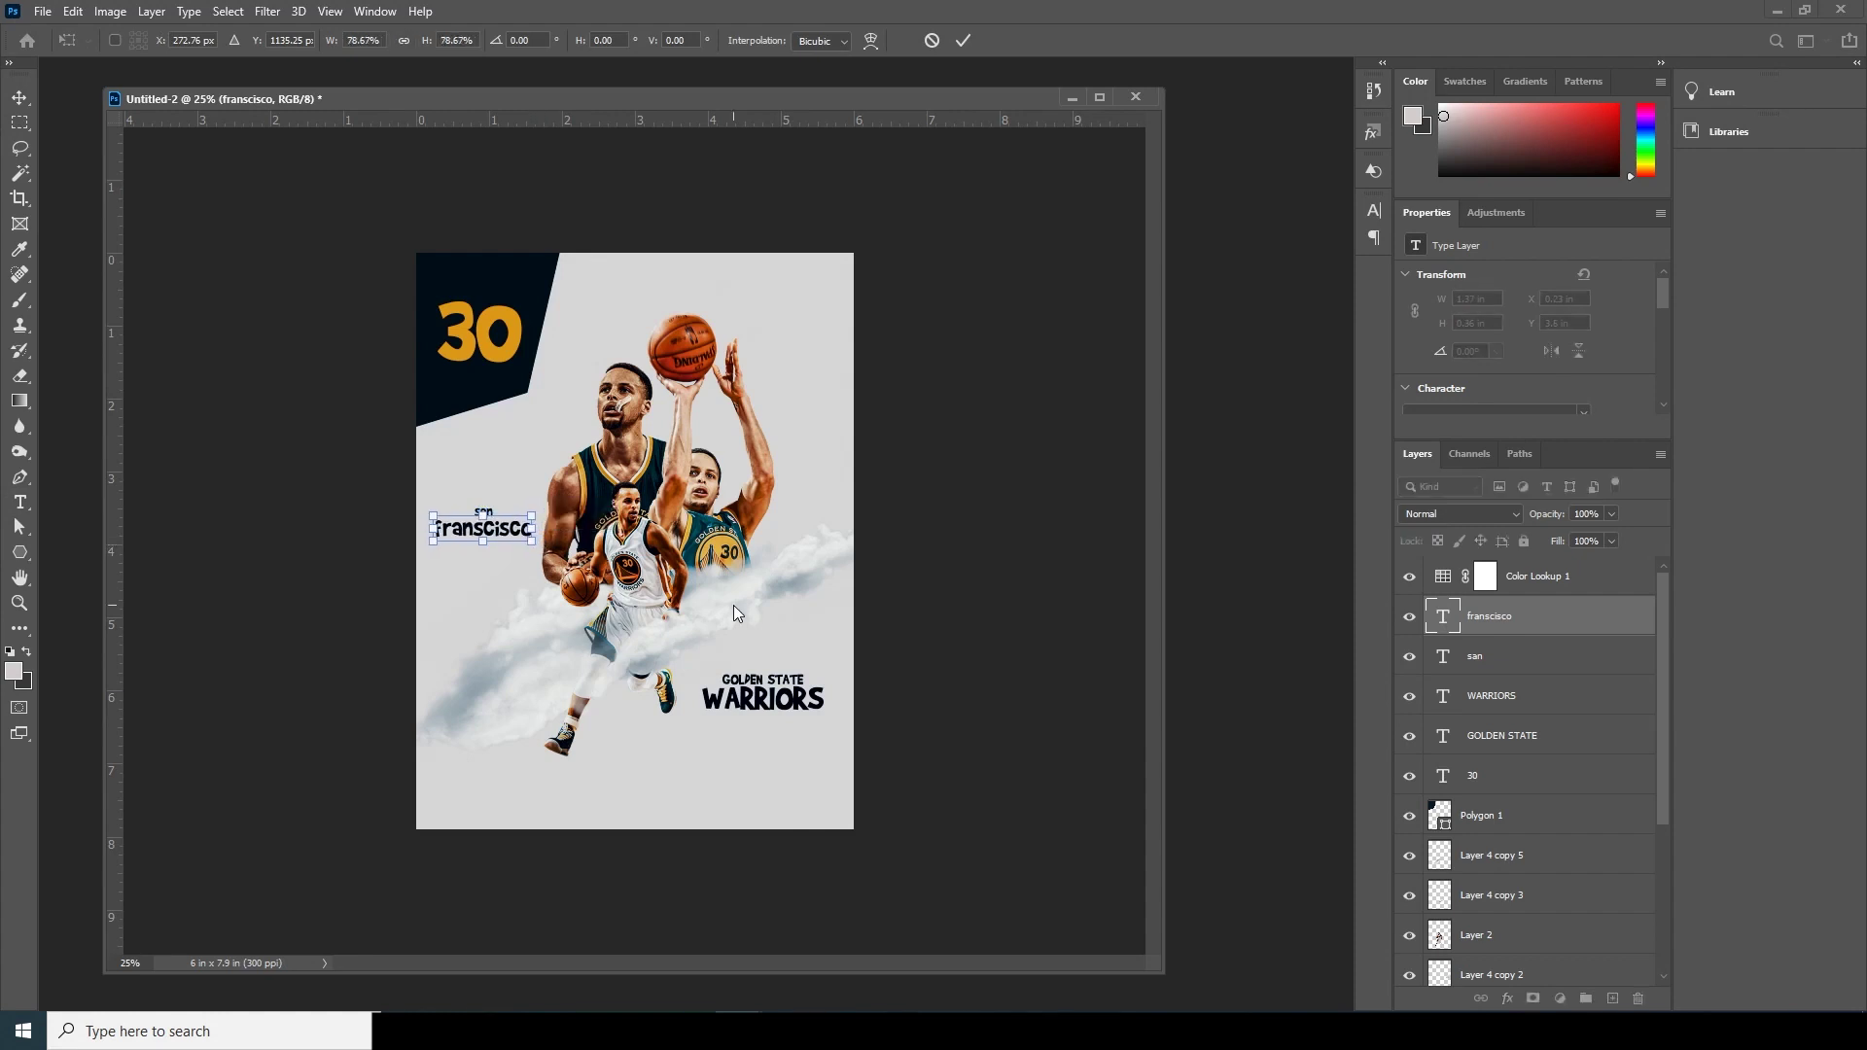
pyautogui.press('Return')
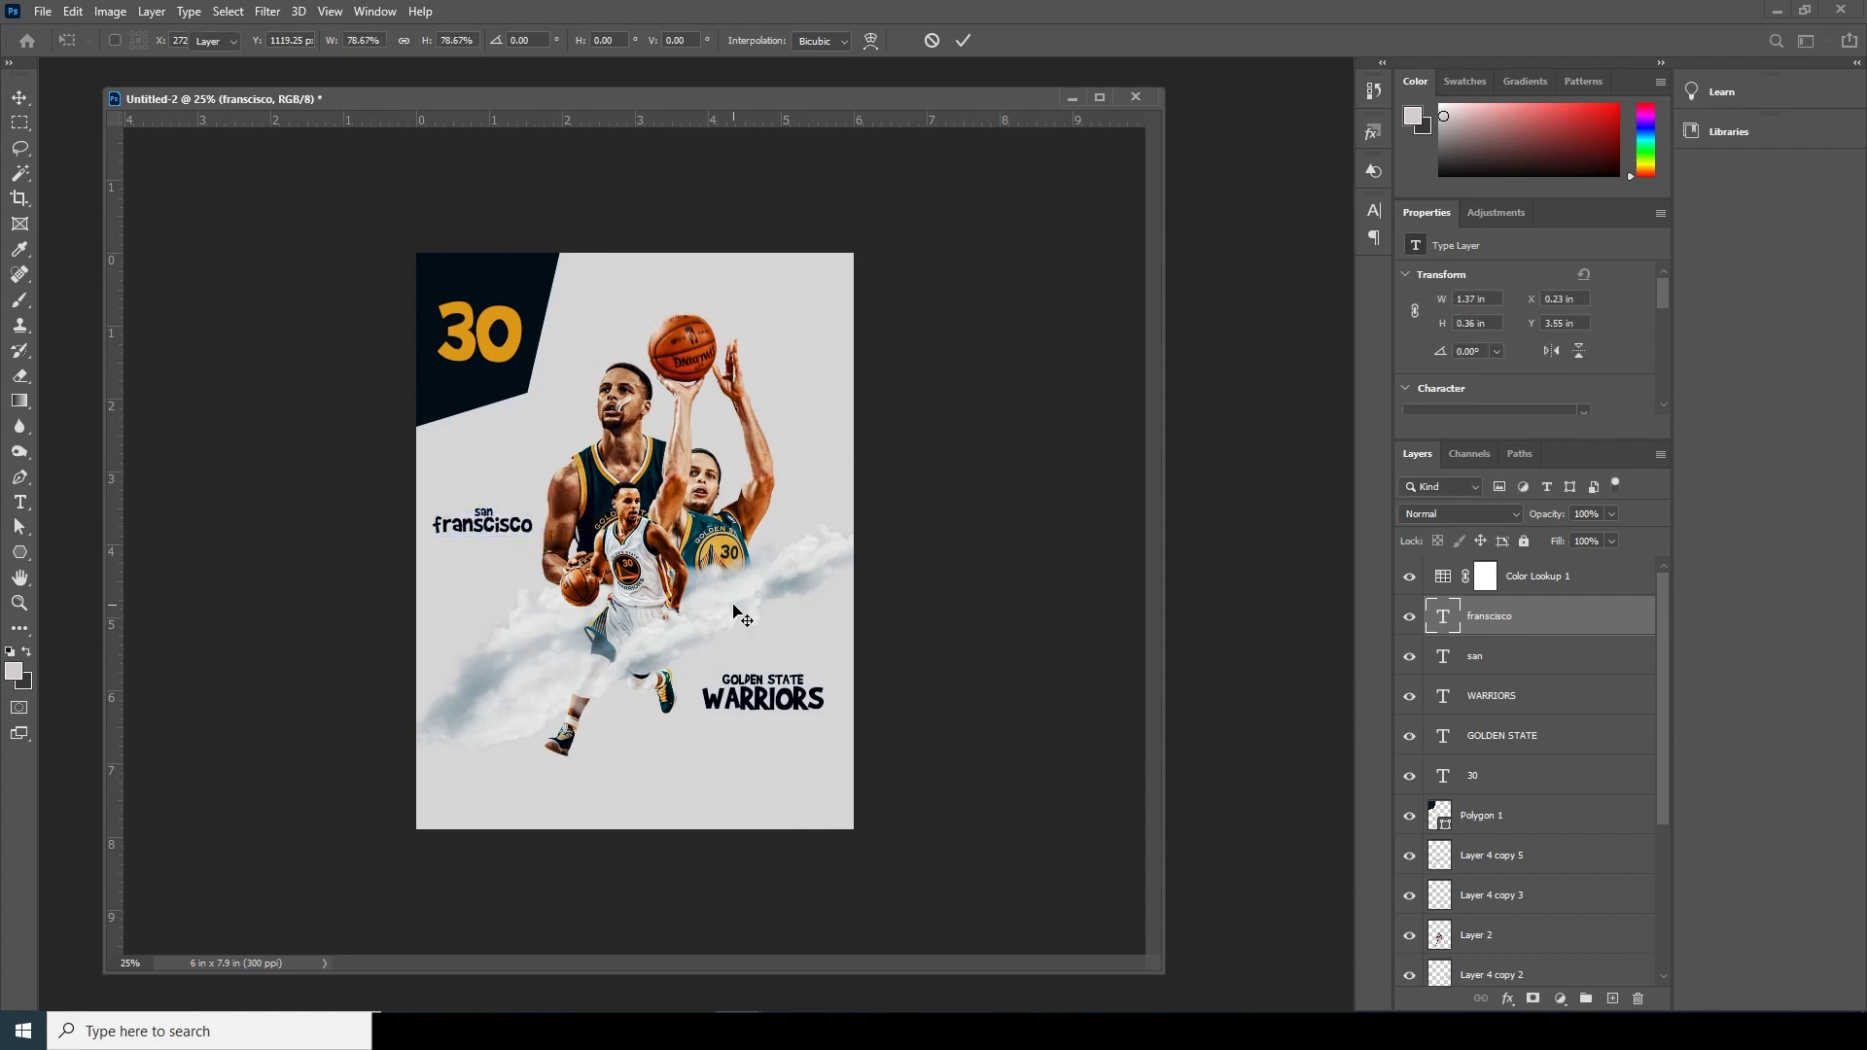
# Add a lorem ipsum paragraph text box about 4.86 in wide along the poster's lower edge.
pyautogui.click(863, 882)
pyautogui.click(19, 553)
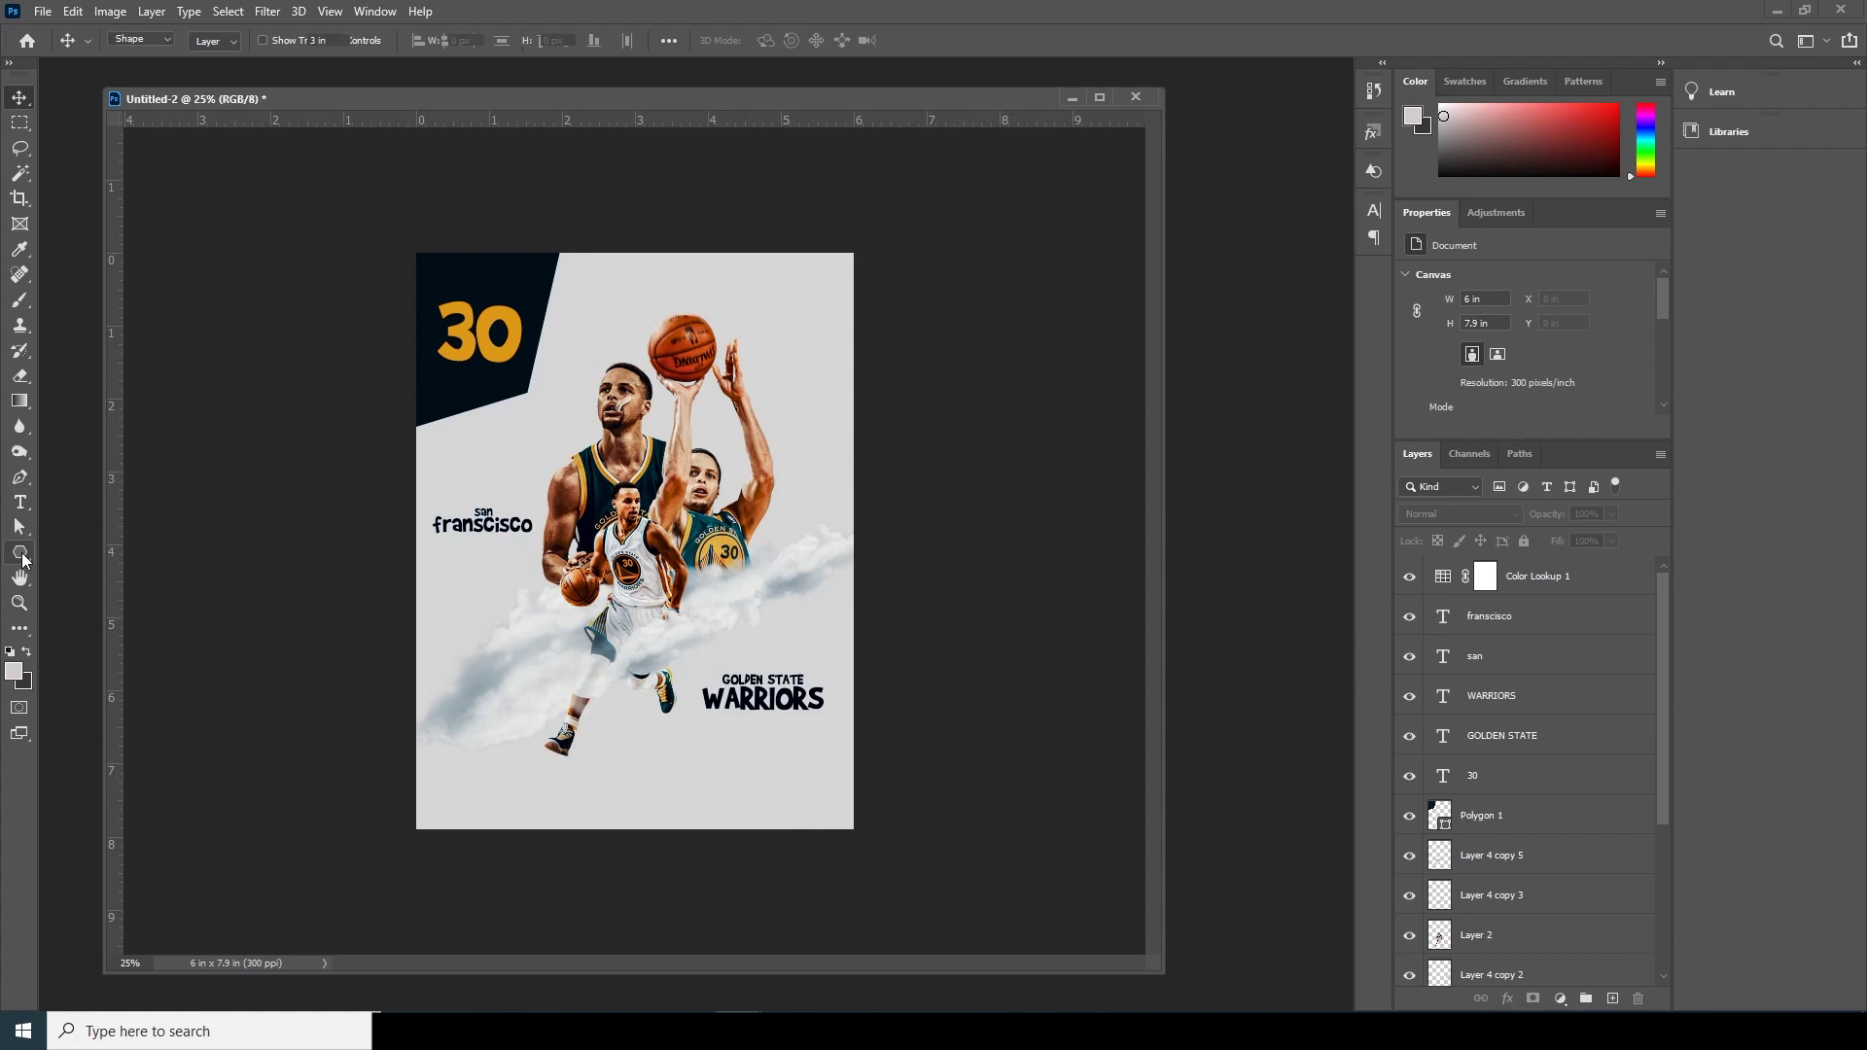
pyautogui.click(19, 501)
pyautogui.rightClick(19, 501)
pyautogui.click(107, 504)
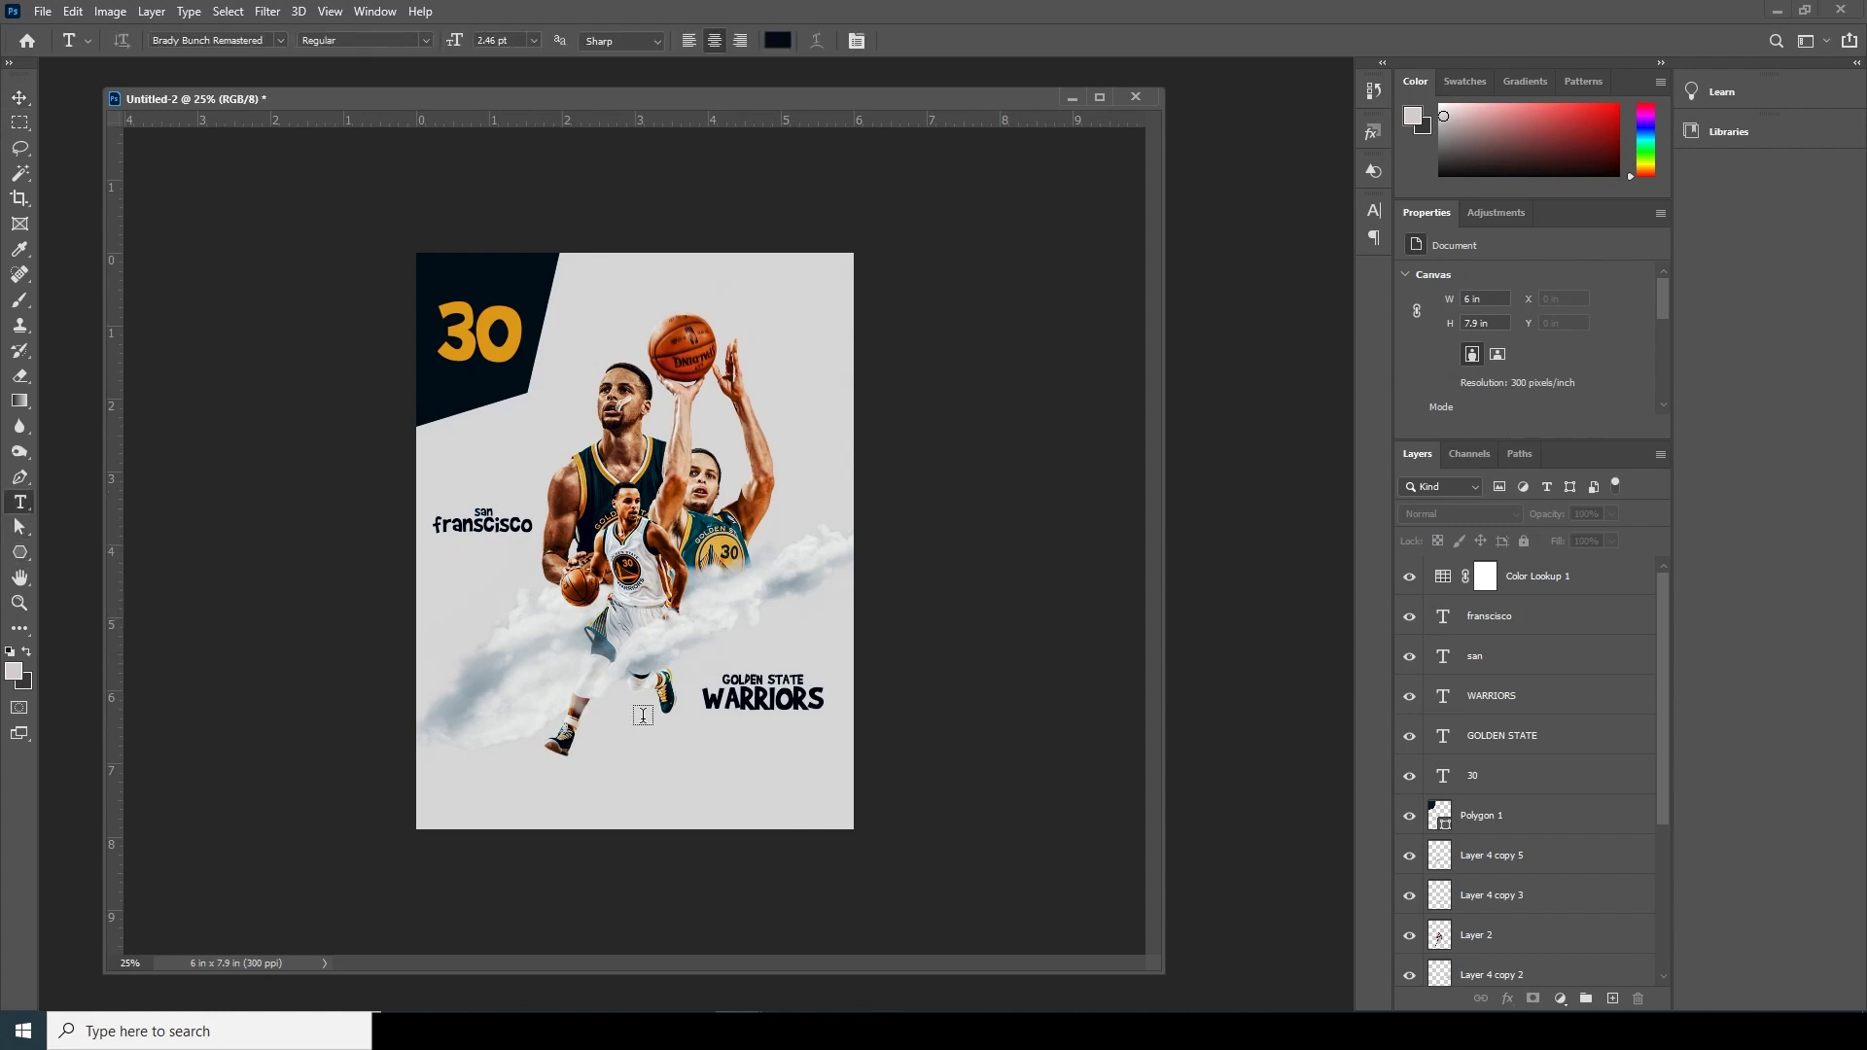
pyautogui.moveTo(458, 774); pyautogui.dragTo(812, 801)
pyautogui.hotkey('ctrl', 'v')
pyautogui.hotkey('ctrl', 'v')
pyautogui.hotkey('ctrl', 'v')
pyautogui.hotkey('ctrl', 'v')
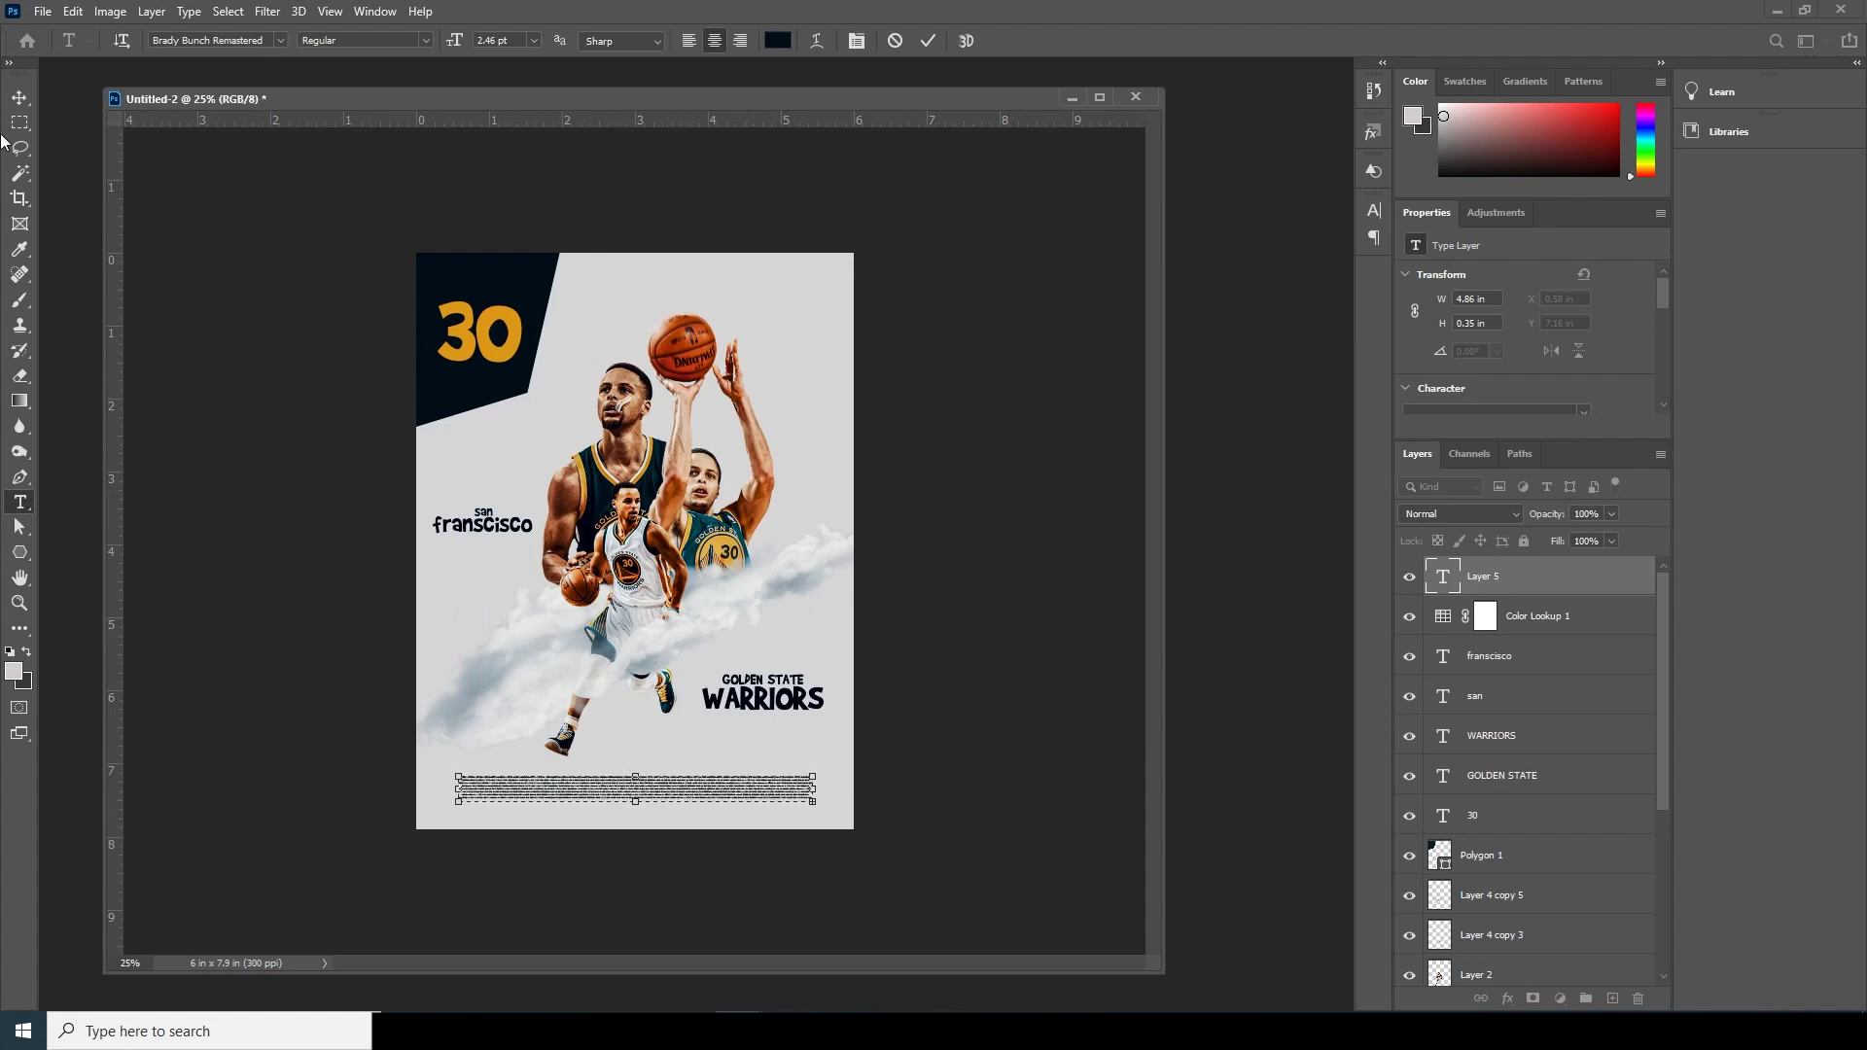
pyautogui.click(19, 97)
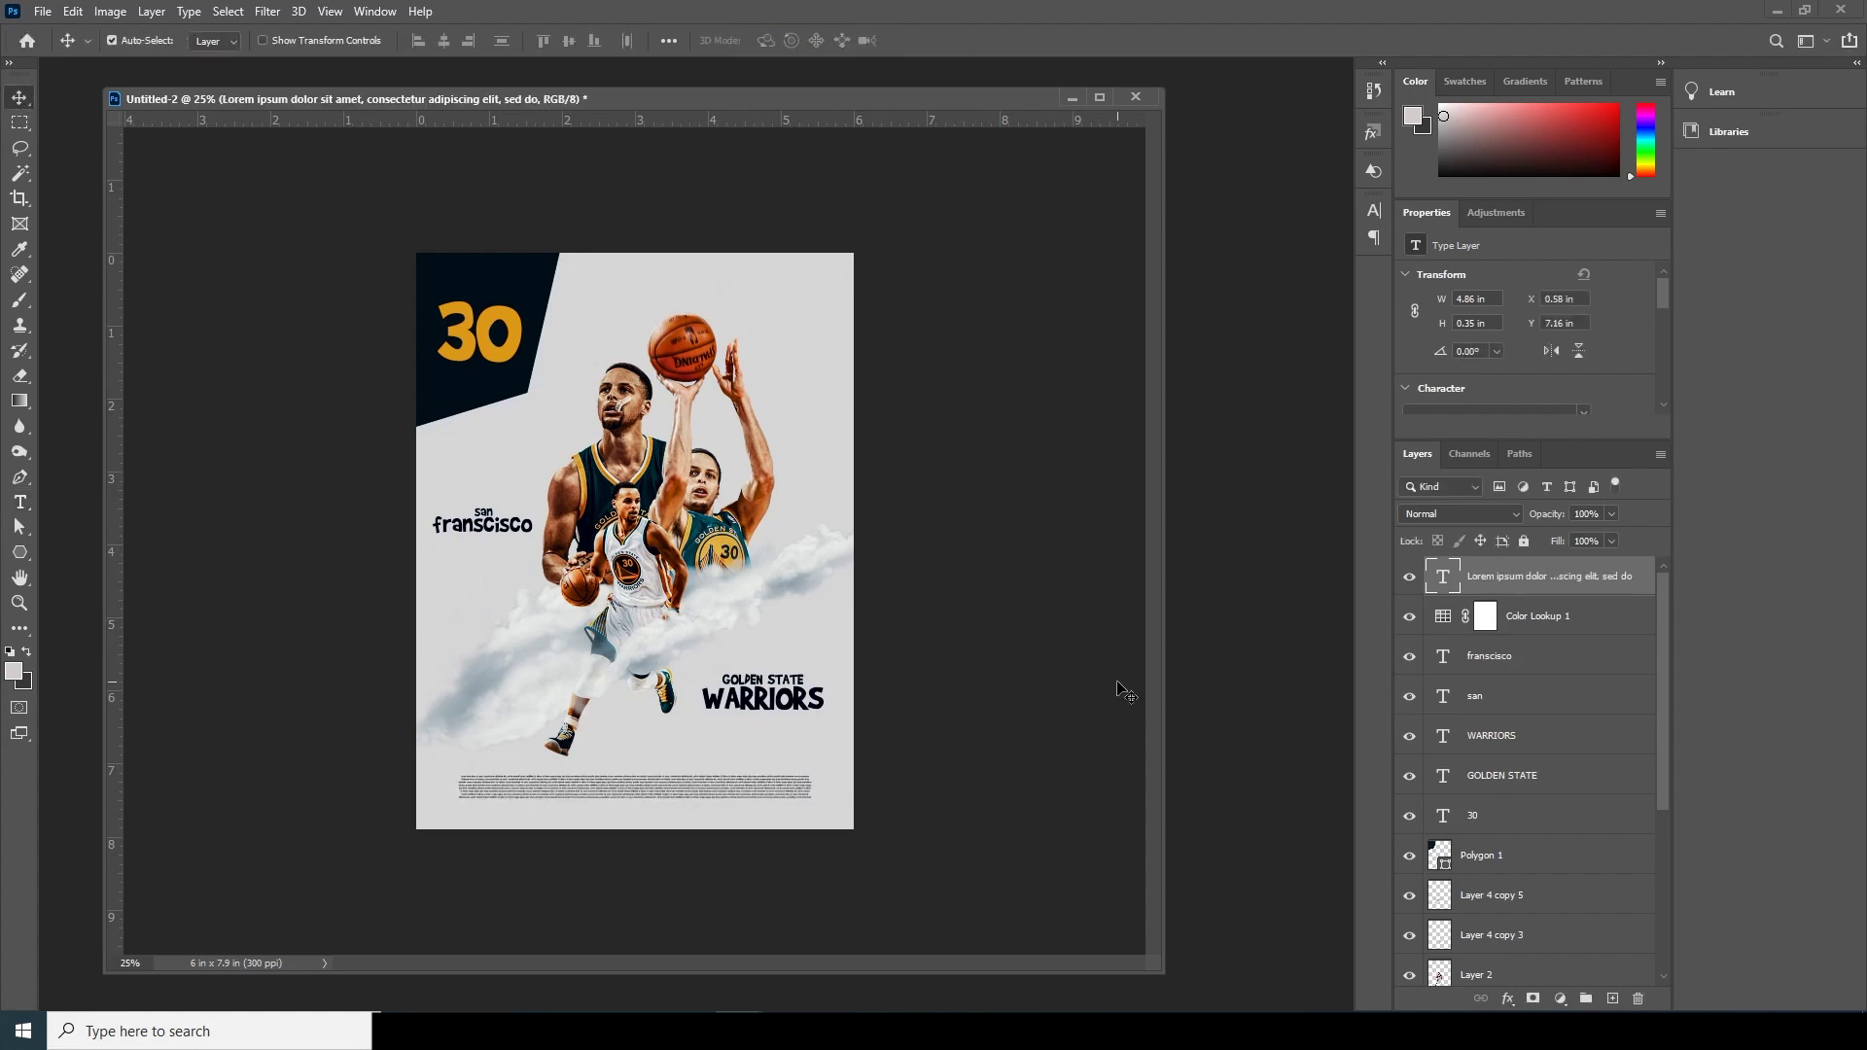
# Set the lorem ipsum paragraph's font size to 6 pt and nudge the paragraph slightly down.
pyautogui.doubleClick(1443, 579)
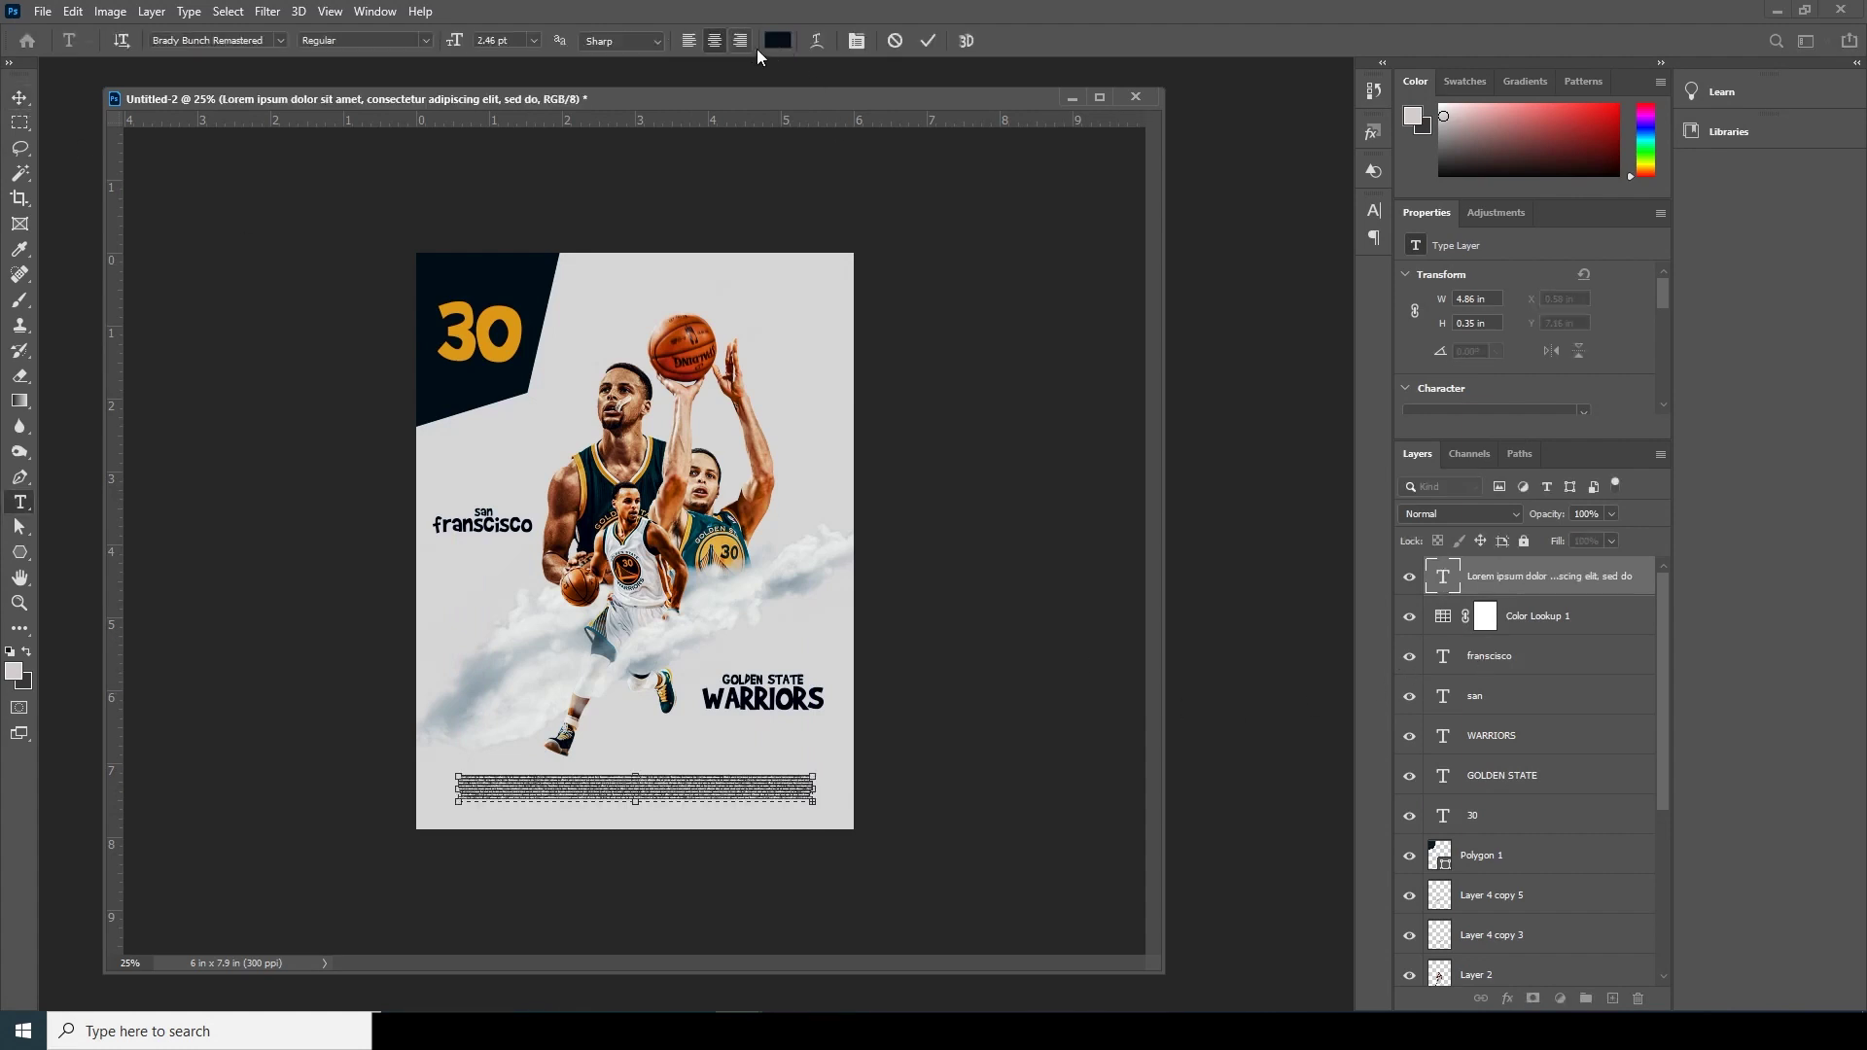
pyautogui.moveTo(517, 40); pyautogui.dragTo(388, 52)
pyautogui.write('4')
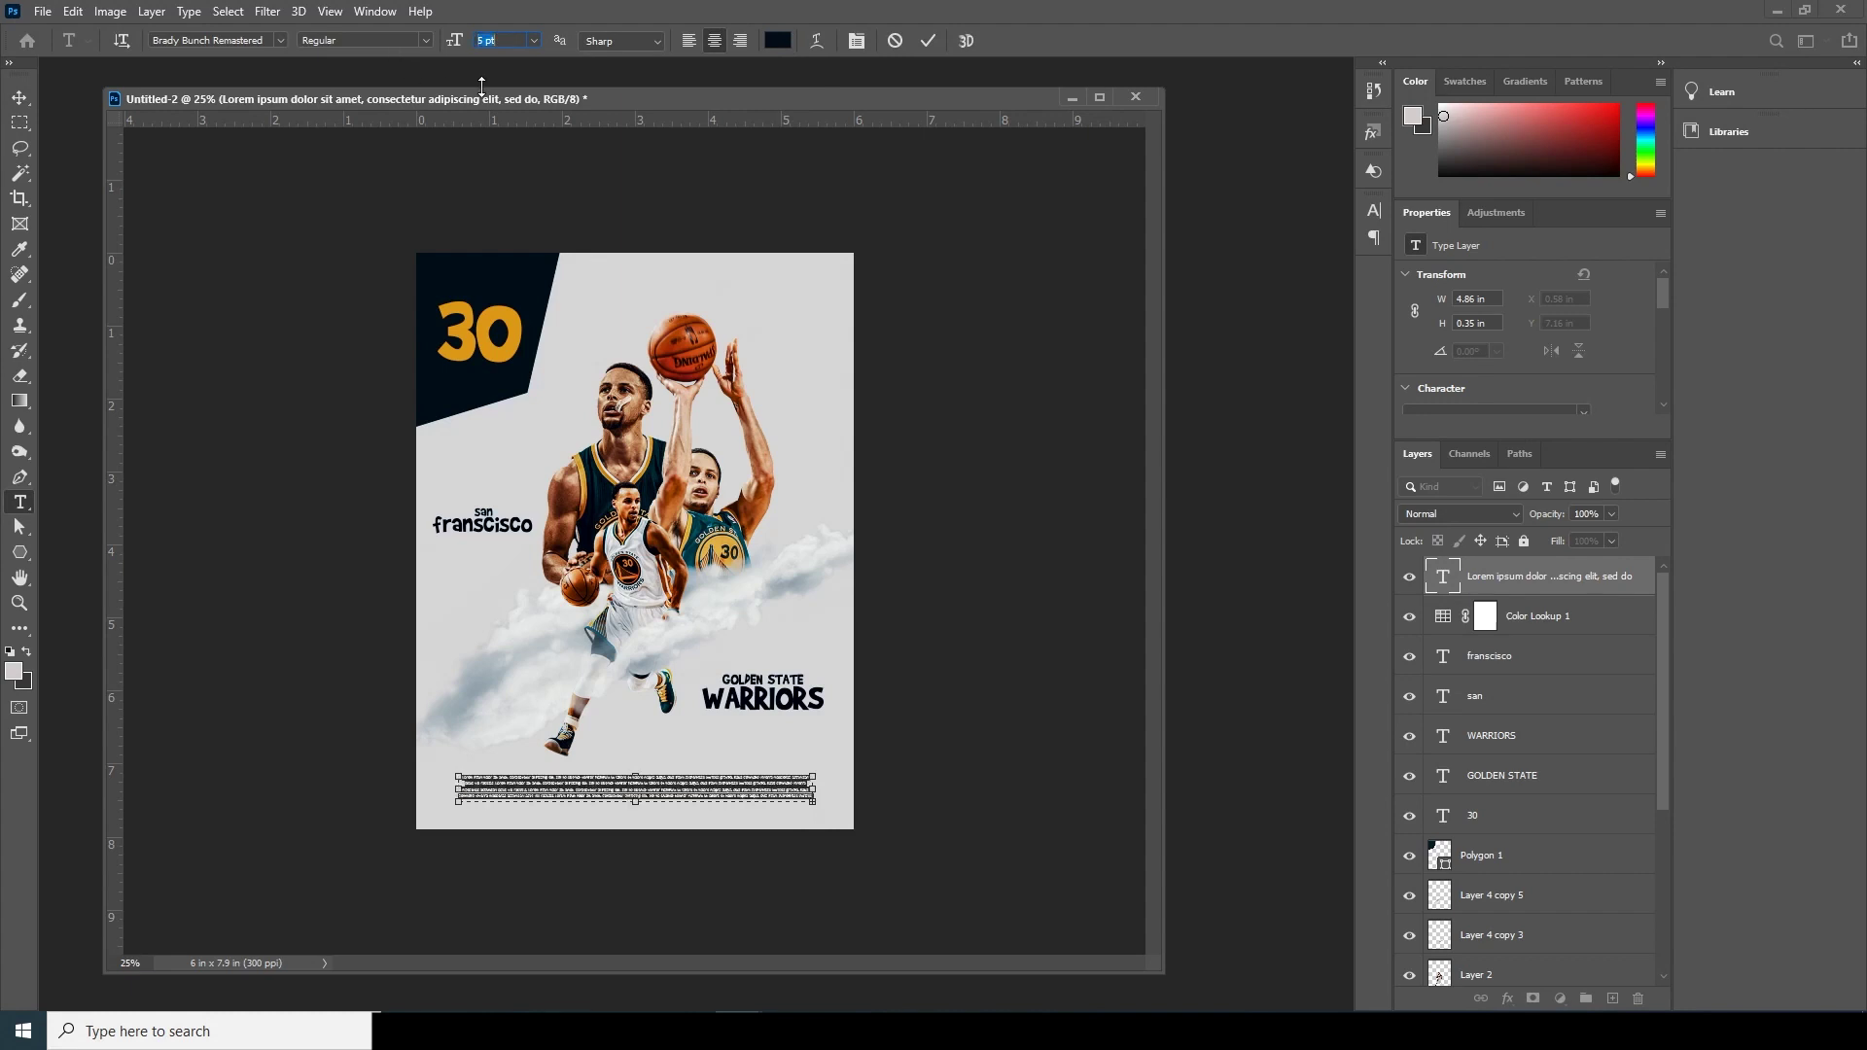
pyautogui.click(19, 97)
pyautogui.press('Down')
pyautogui.press('Down')
pyautogui.press('Down')
pyautogui.press('Down')
pyautogui.press('Down')
pyautogui.press('Down')
pyautogui.press('Down')
pyautogui.press('Down')
pyautogui.press('Down')
pyautogui.press('Down')
pyautogui.press('Down')
pyautogui.press('Down')
pyautogui.press('Down')
pyautogui.press('Down')
pyautogui.press('Down')
pyautogui.press('Down')
pyautogui.press('Down')
pyautogui.press('Down')
pyautogui.press('Down')
pyautogui.press('Down')
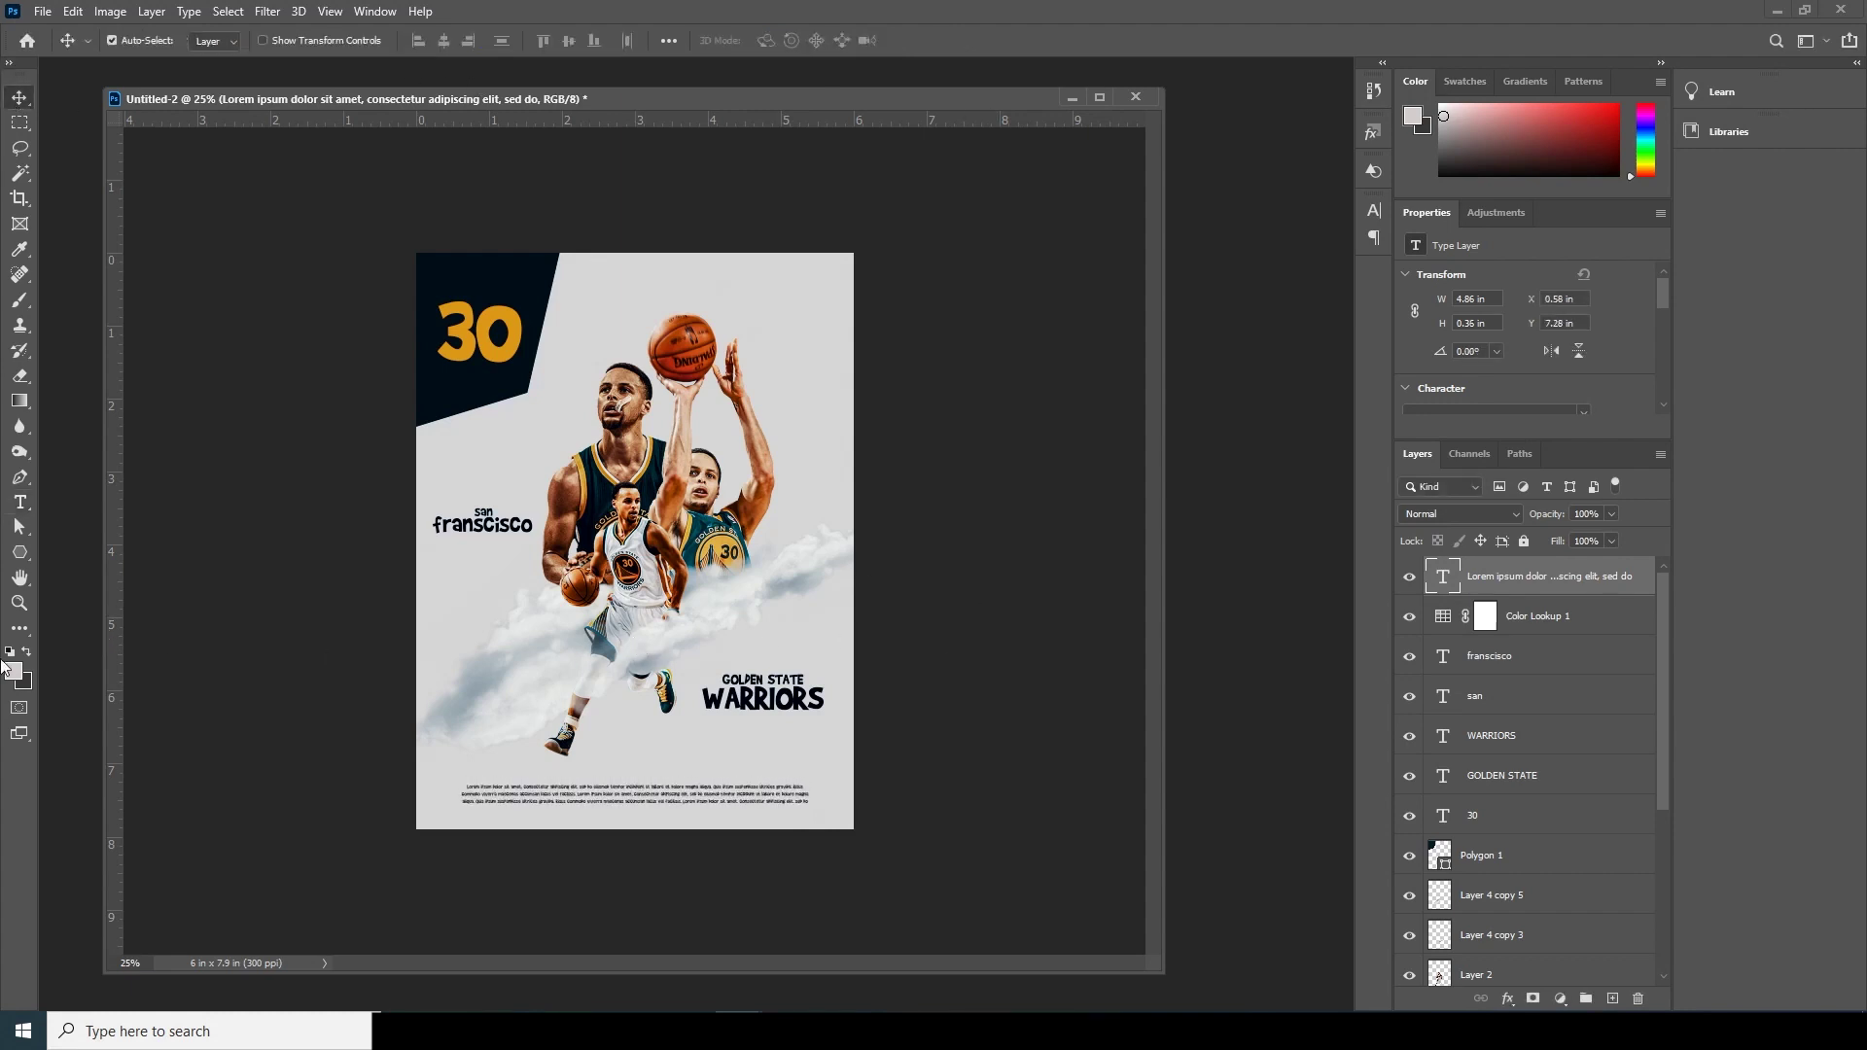
# Draw a thin rectangle about 1488 x 9 px above the lorem ipsum paragraph and fill it with dark navy.
pyautogui.click(19, 552)
pyautogui.click(77, 554)
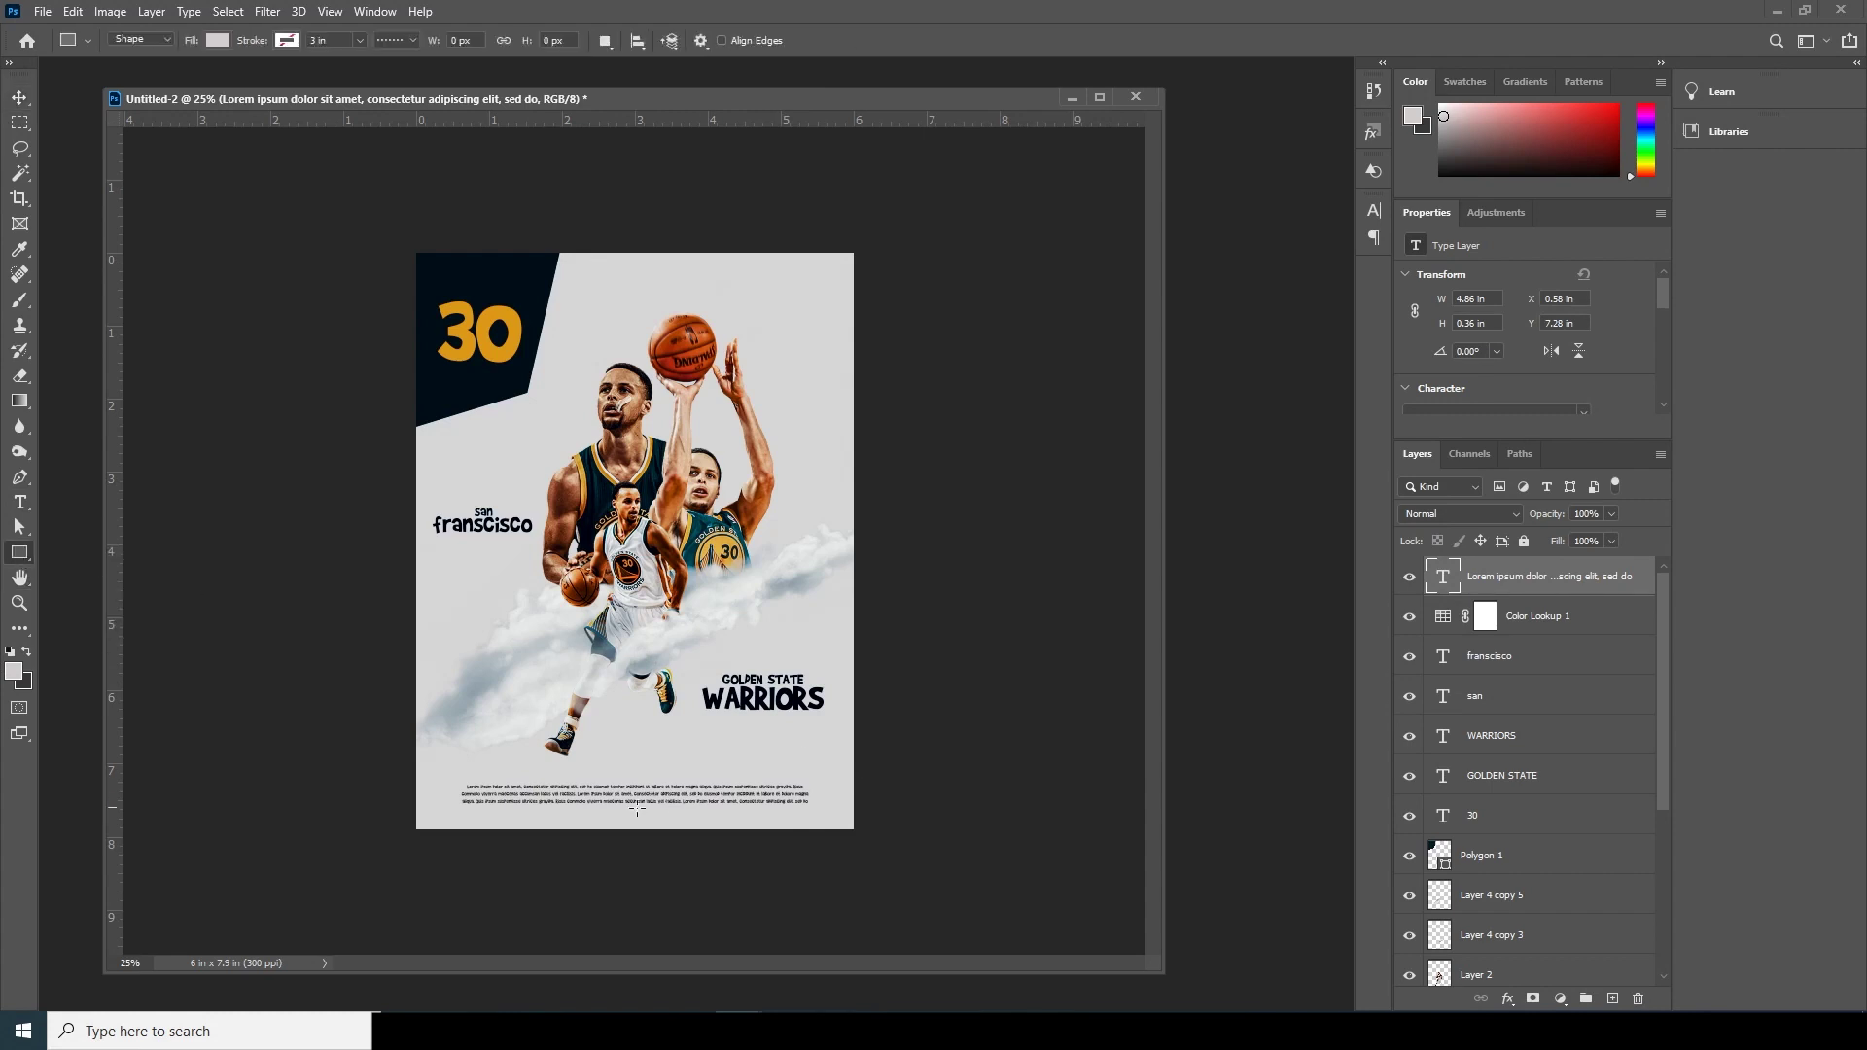
pyautogui.moveTo(451, 768); pyautogui.dragTo(811, 769)
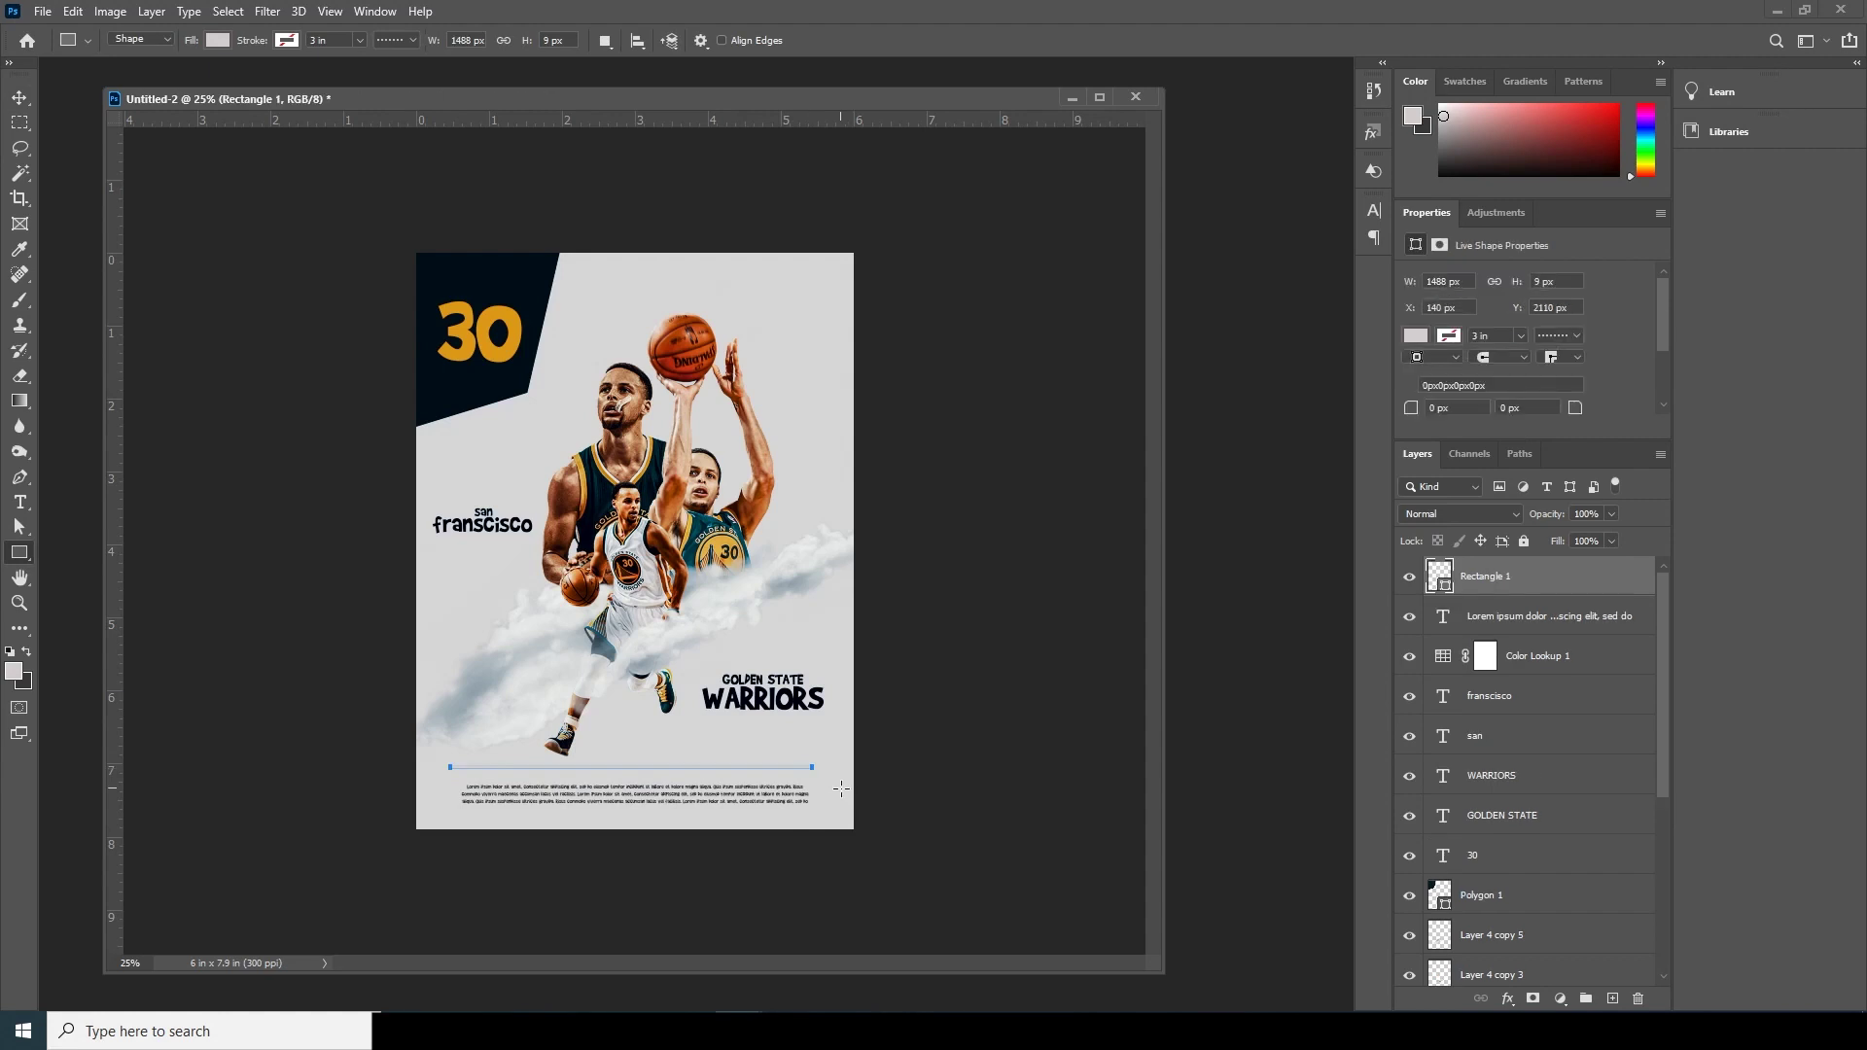
pyautogui.click(219, 41)
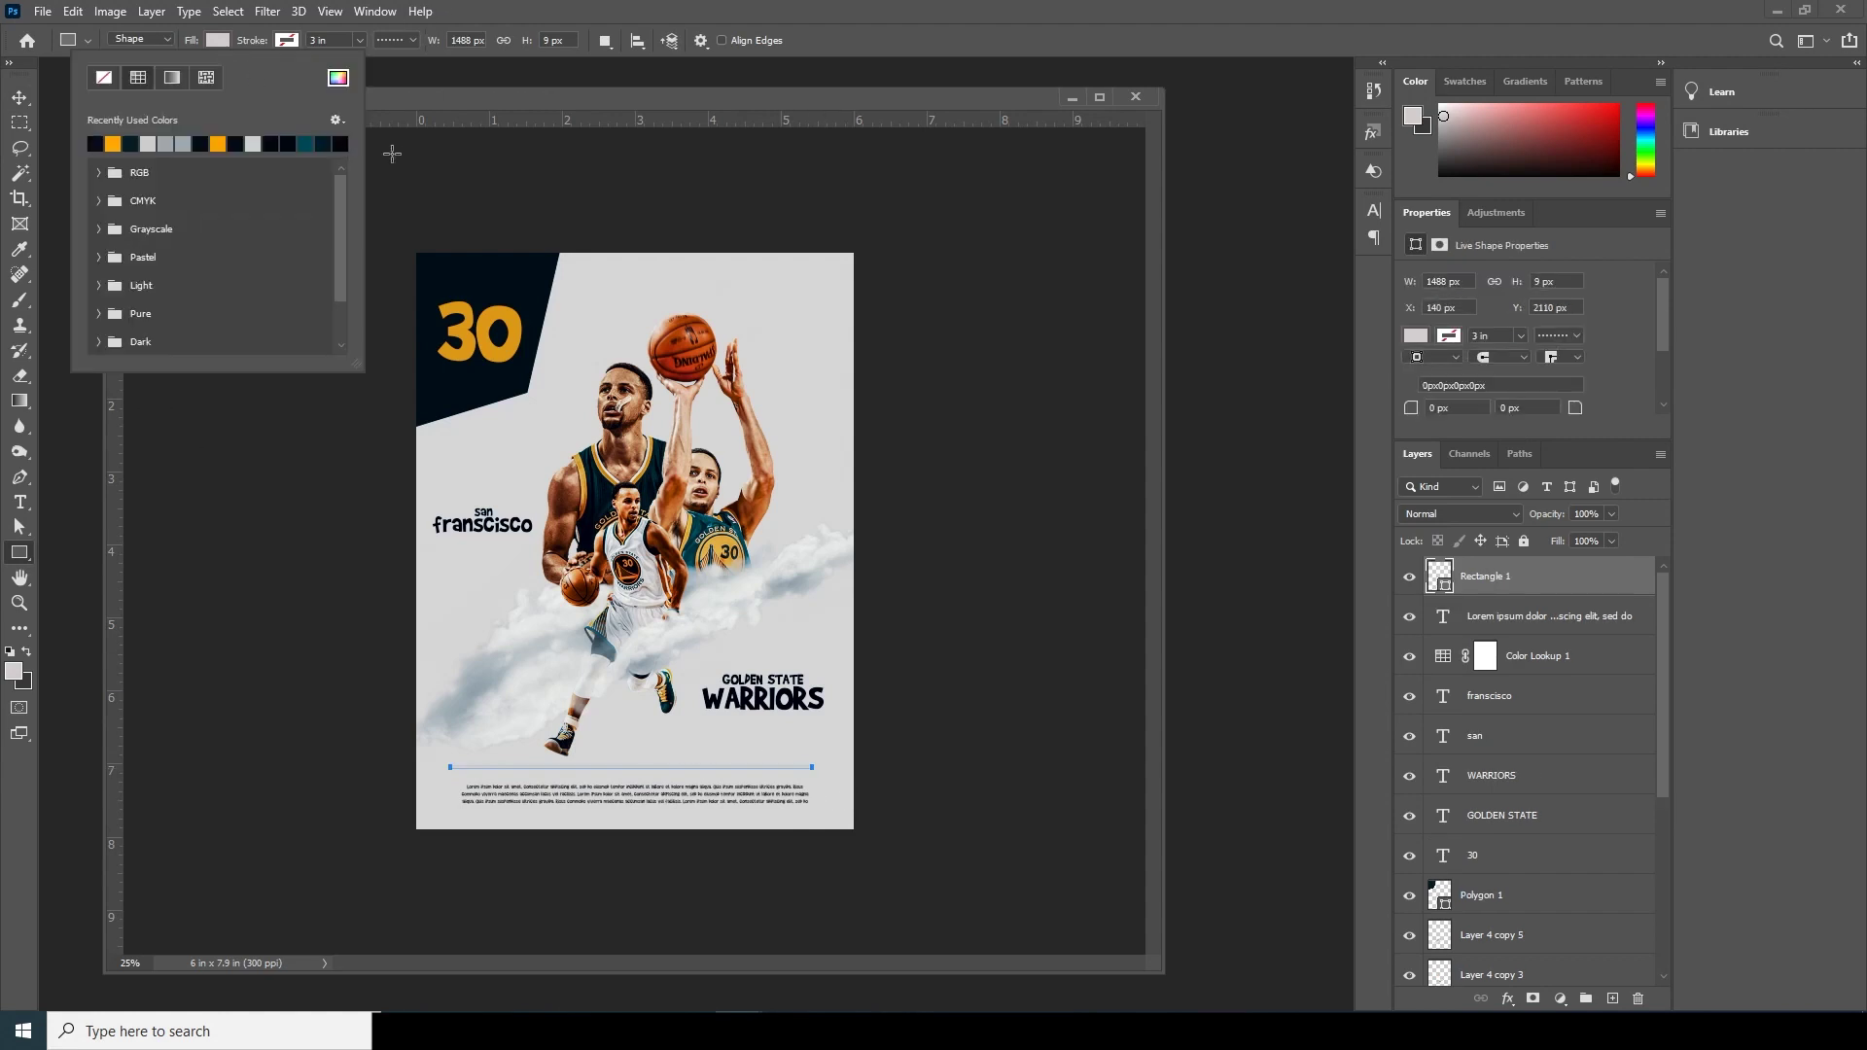
pyautogui.click(95, 143)
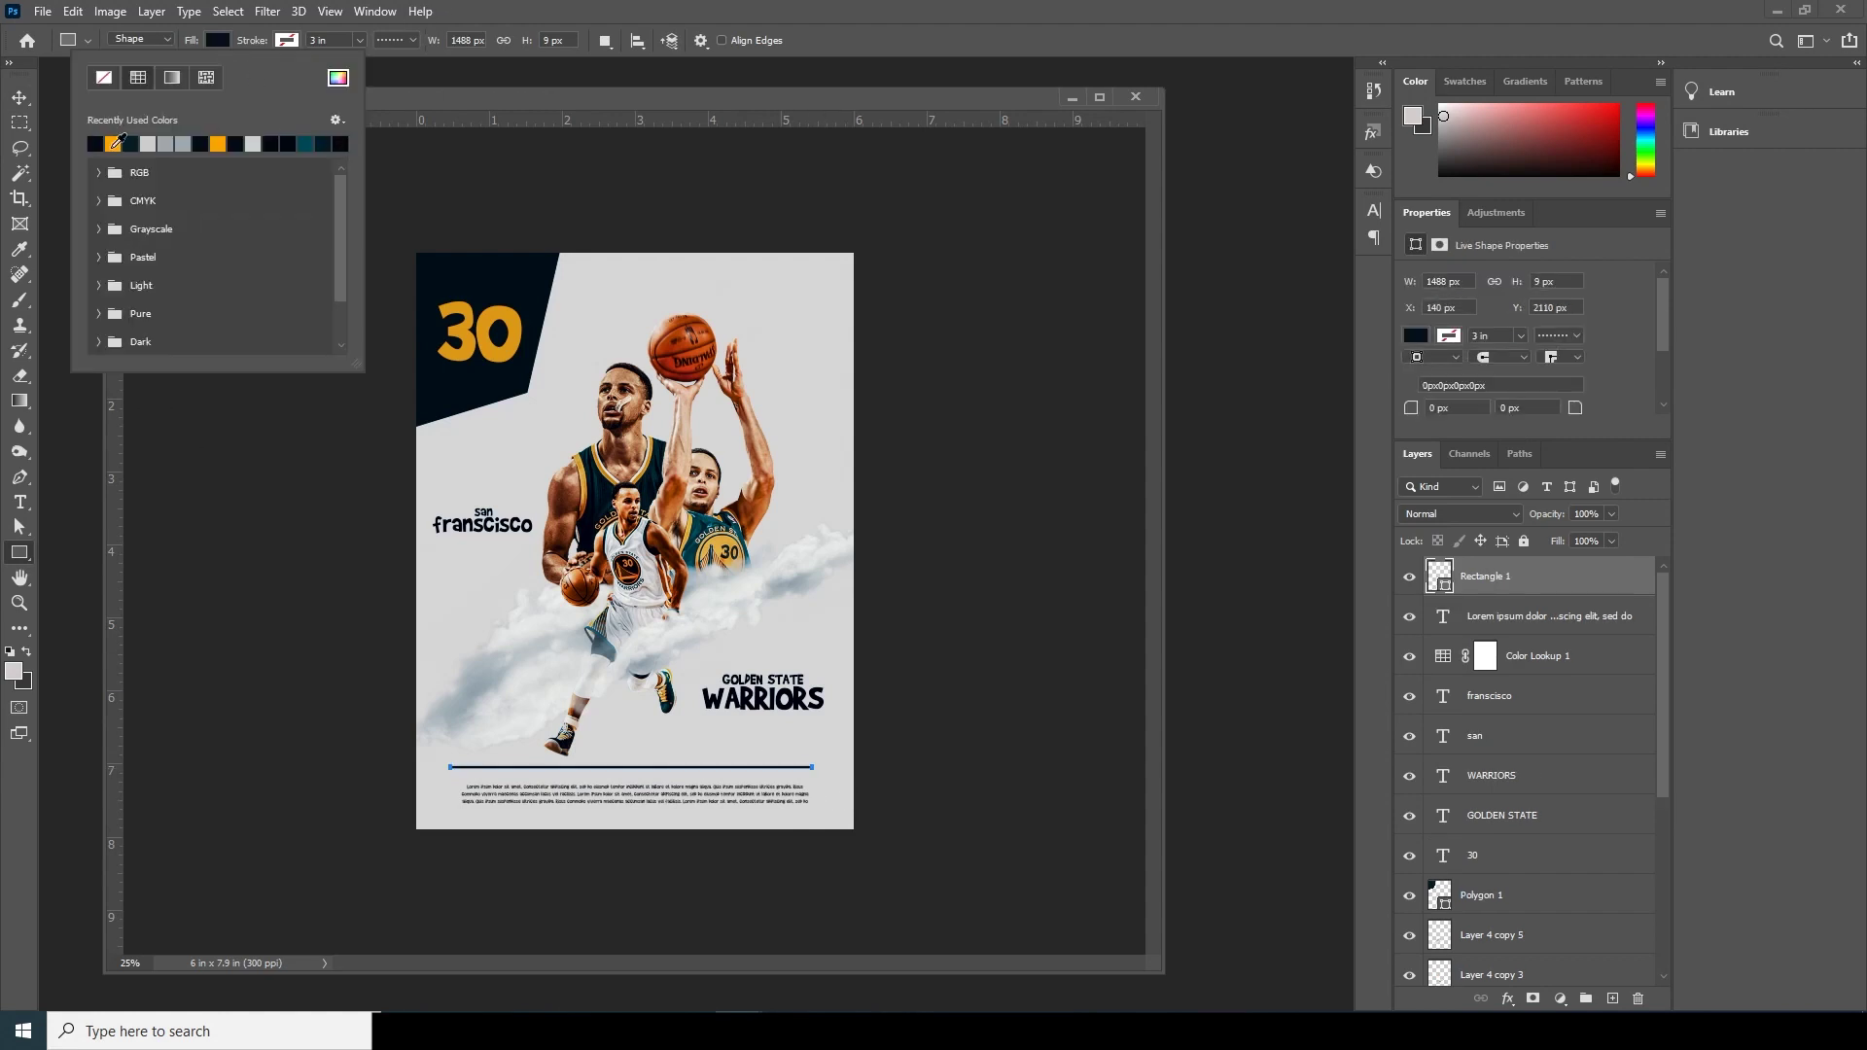
pyautogui.click(20, 97)
pyautogui.click(1026, 744)
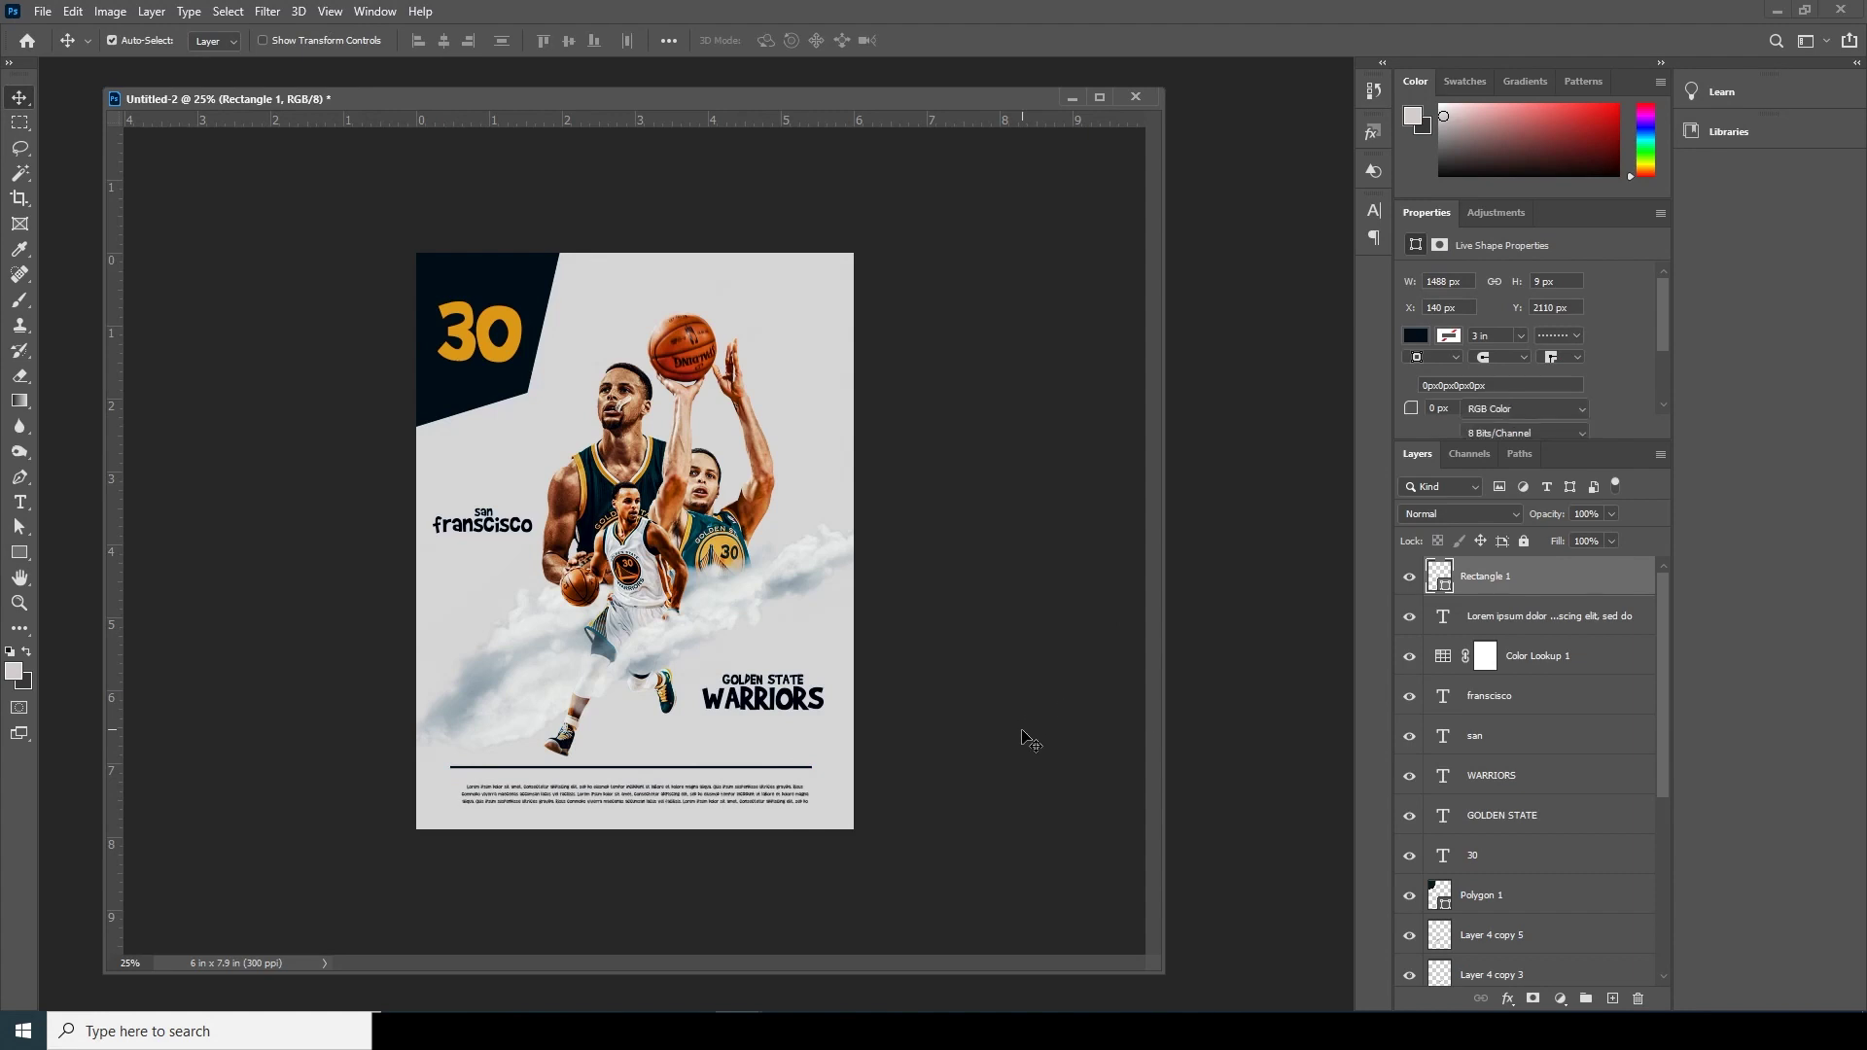
# Nudge the navy line down closer to the lorem ipsum paragraph, to about Y 2134 px.
pyautogui.click(750, 768)
pyautogui.press('Down')
pyautogui.press('Down')
pyautogui.press('Down')
pyautogui.press('Down')
pyautogui.press('Down')
pyautogui.press('Down')
pyautogui.press('Down')
pyautogui.press('Down')
pyautogui.press('Down')
pyautogui.press('Down')
pyautogui.press('Down')
pyautogui.press('Down')
pyautogui.press('Down')
pyautogui.press('Down')
pyautogui.press('Down')
pyautogui.press('Down')
pyautogui.press('Down')
pyautogui.press('Down')
pyautogui.press('Down')
pyautogui.press('Down')
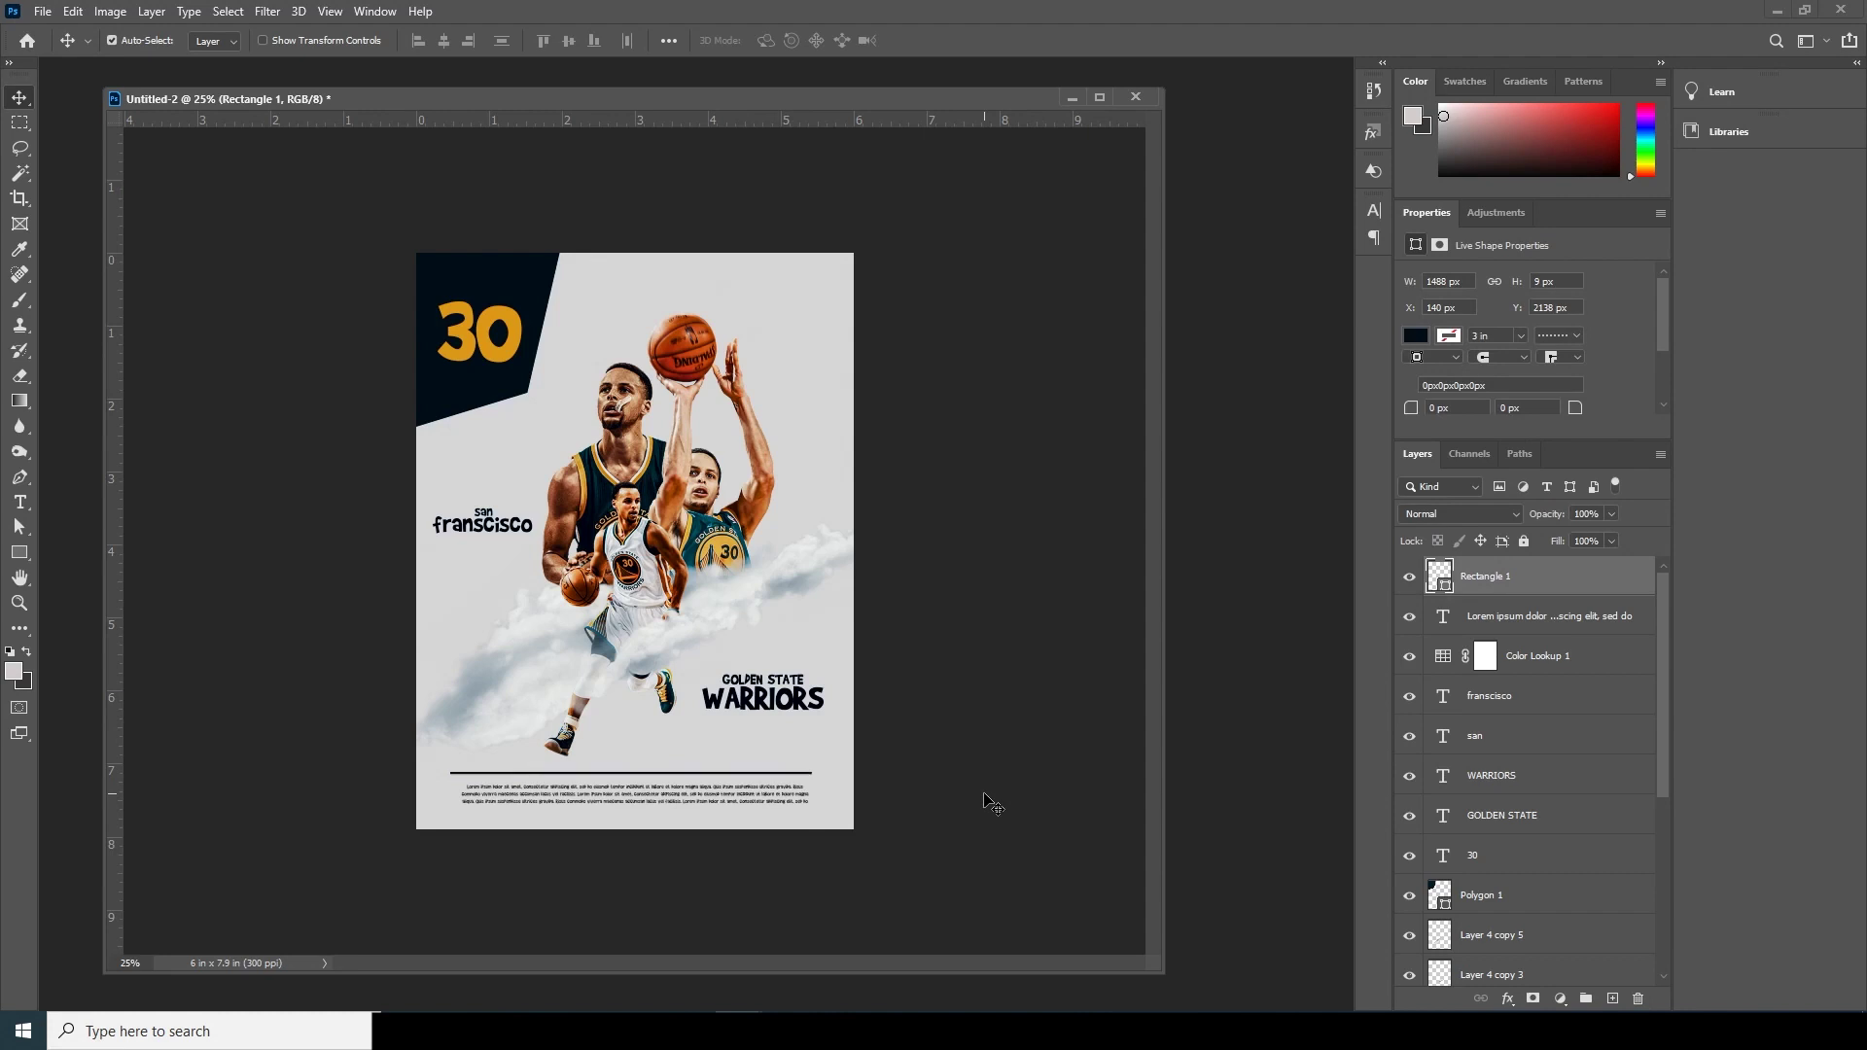
# Add the text CURRY above the players and enlarge it to about 1.96 in wide.
pyautogui.click(23, 504)
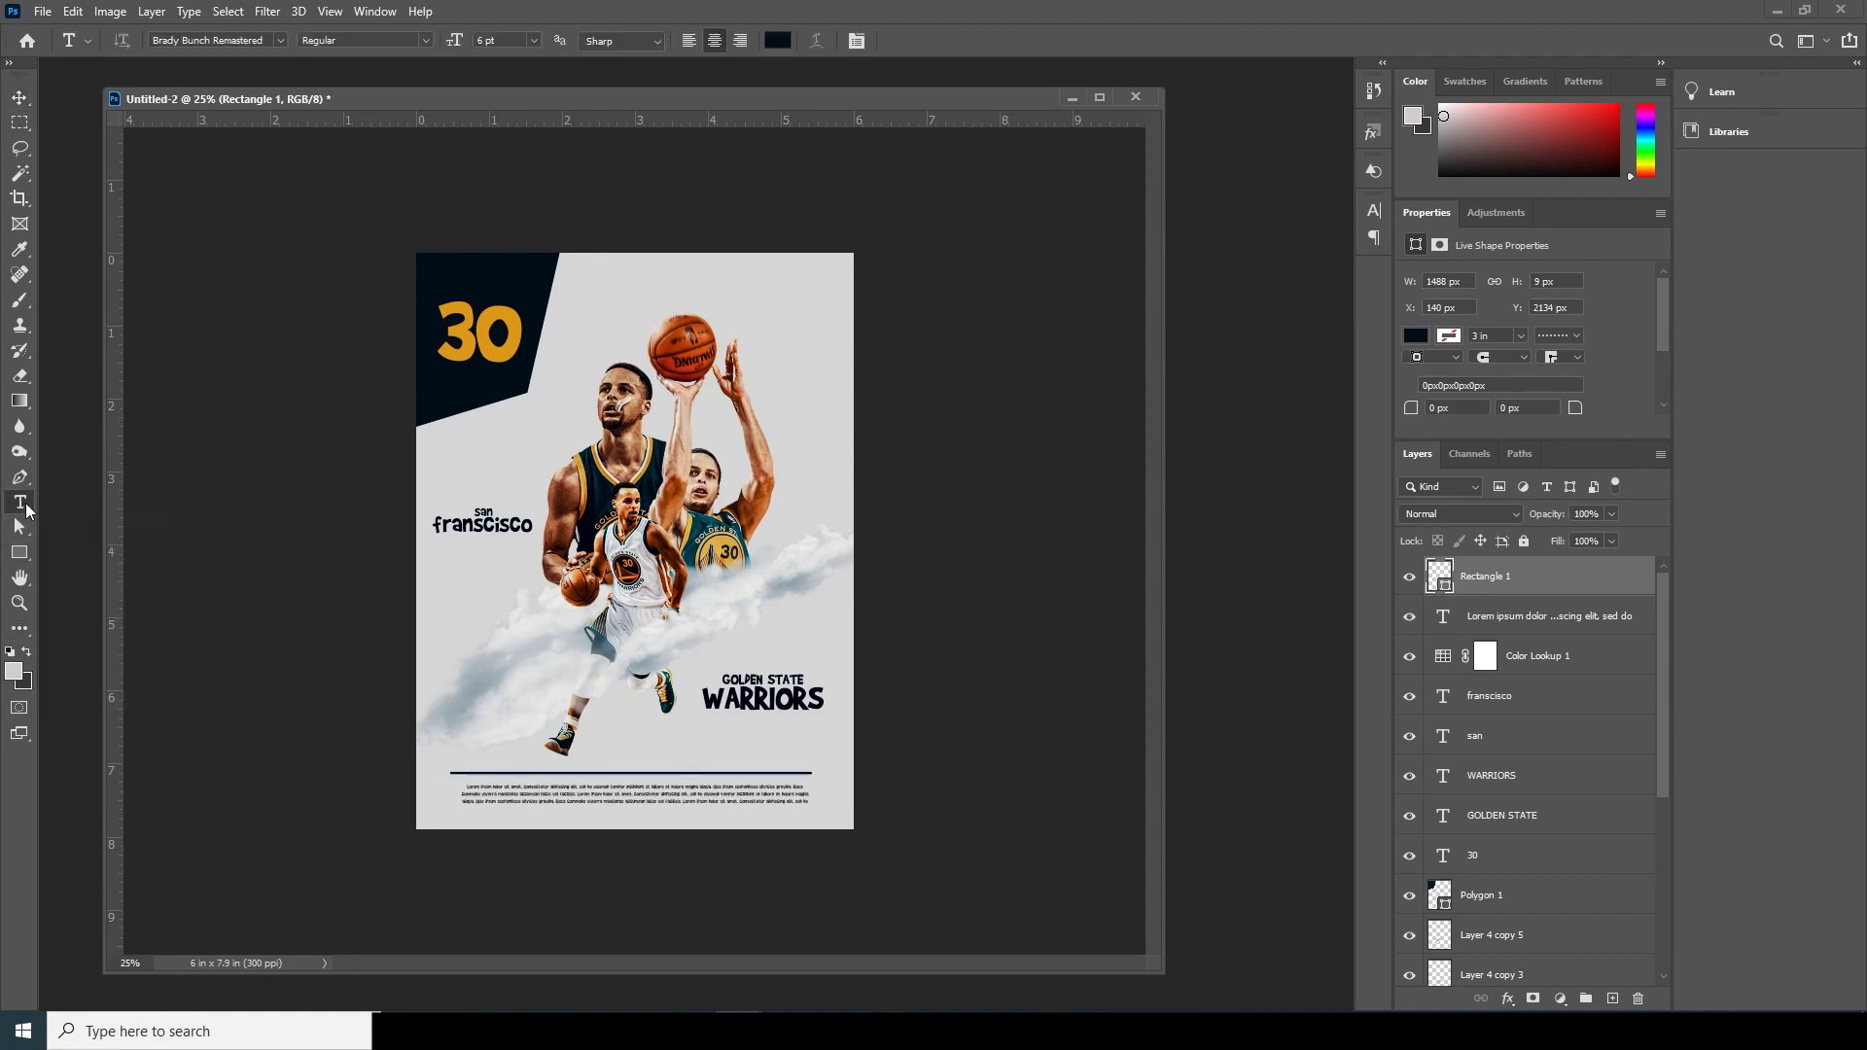
pyautogui.click(597, 320)
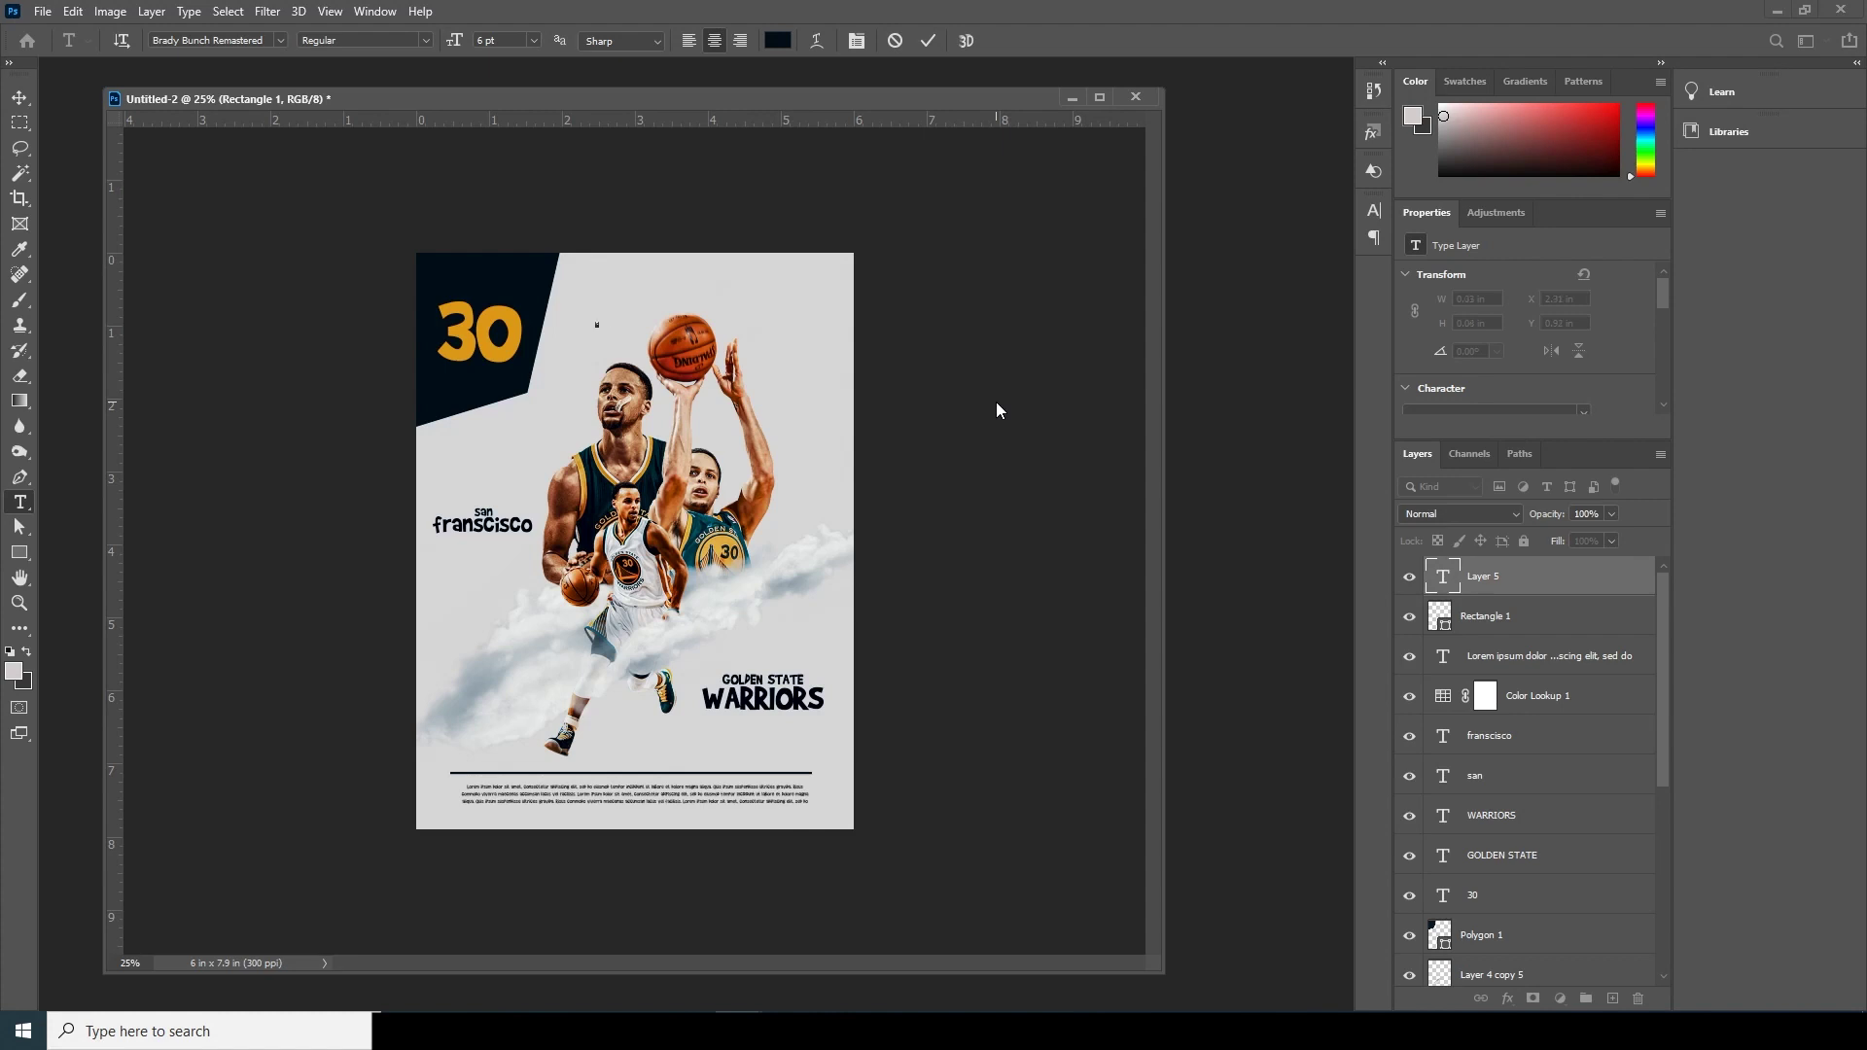
pyautogui.click(19, 98)
pyautogui.hotkey('ctrl', 't')
pyautogui.moveTo(607, 333); pyautogui.dragTo(700, 336)
pyautogui.press('Return')
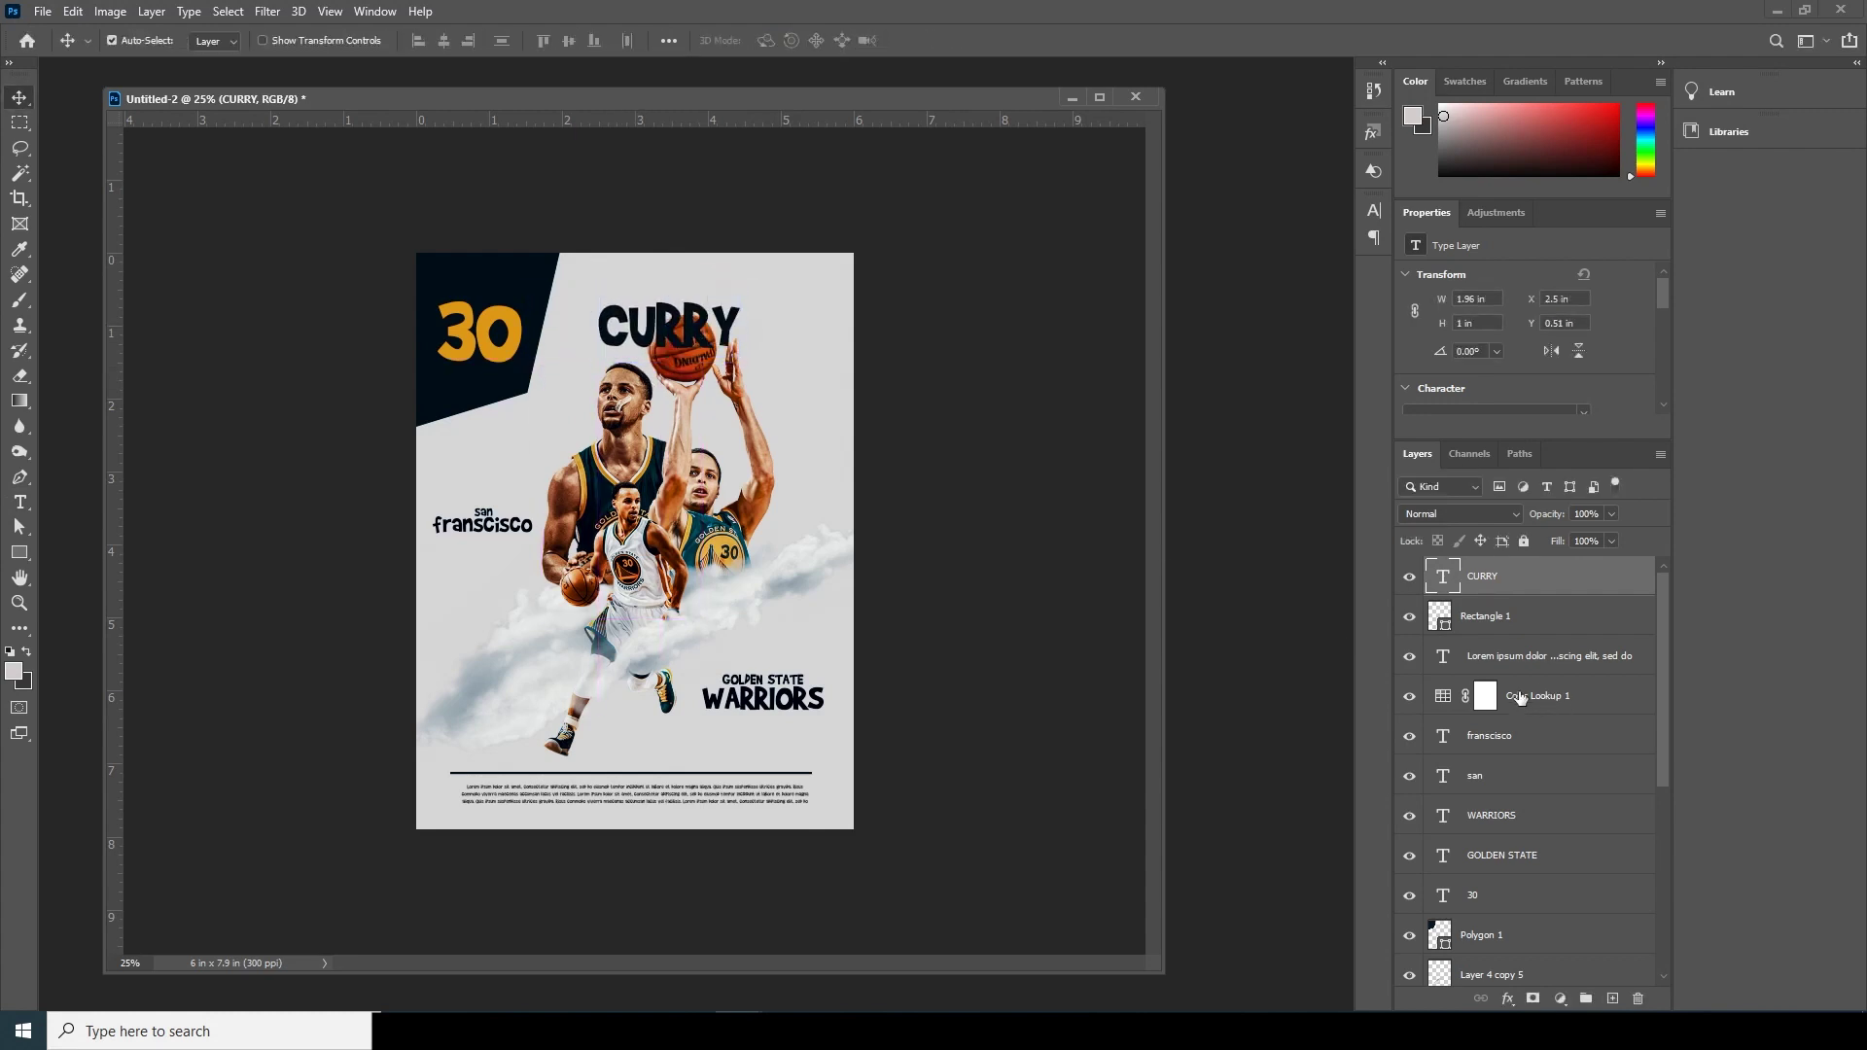
# Recolor the CURRY text with the orange sampled from the number 30.
pyautogui.doubleClick(1436, 580)
pyautogui.click(777, 40)
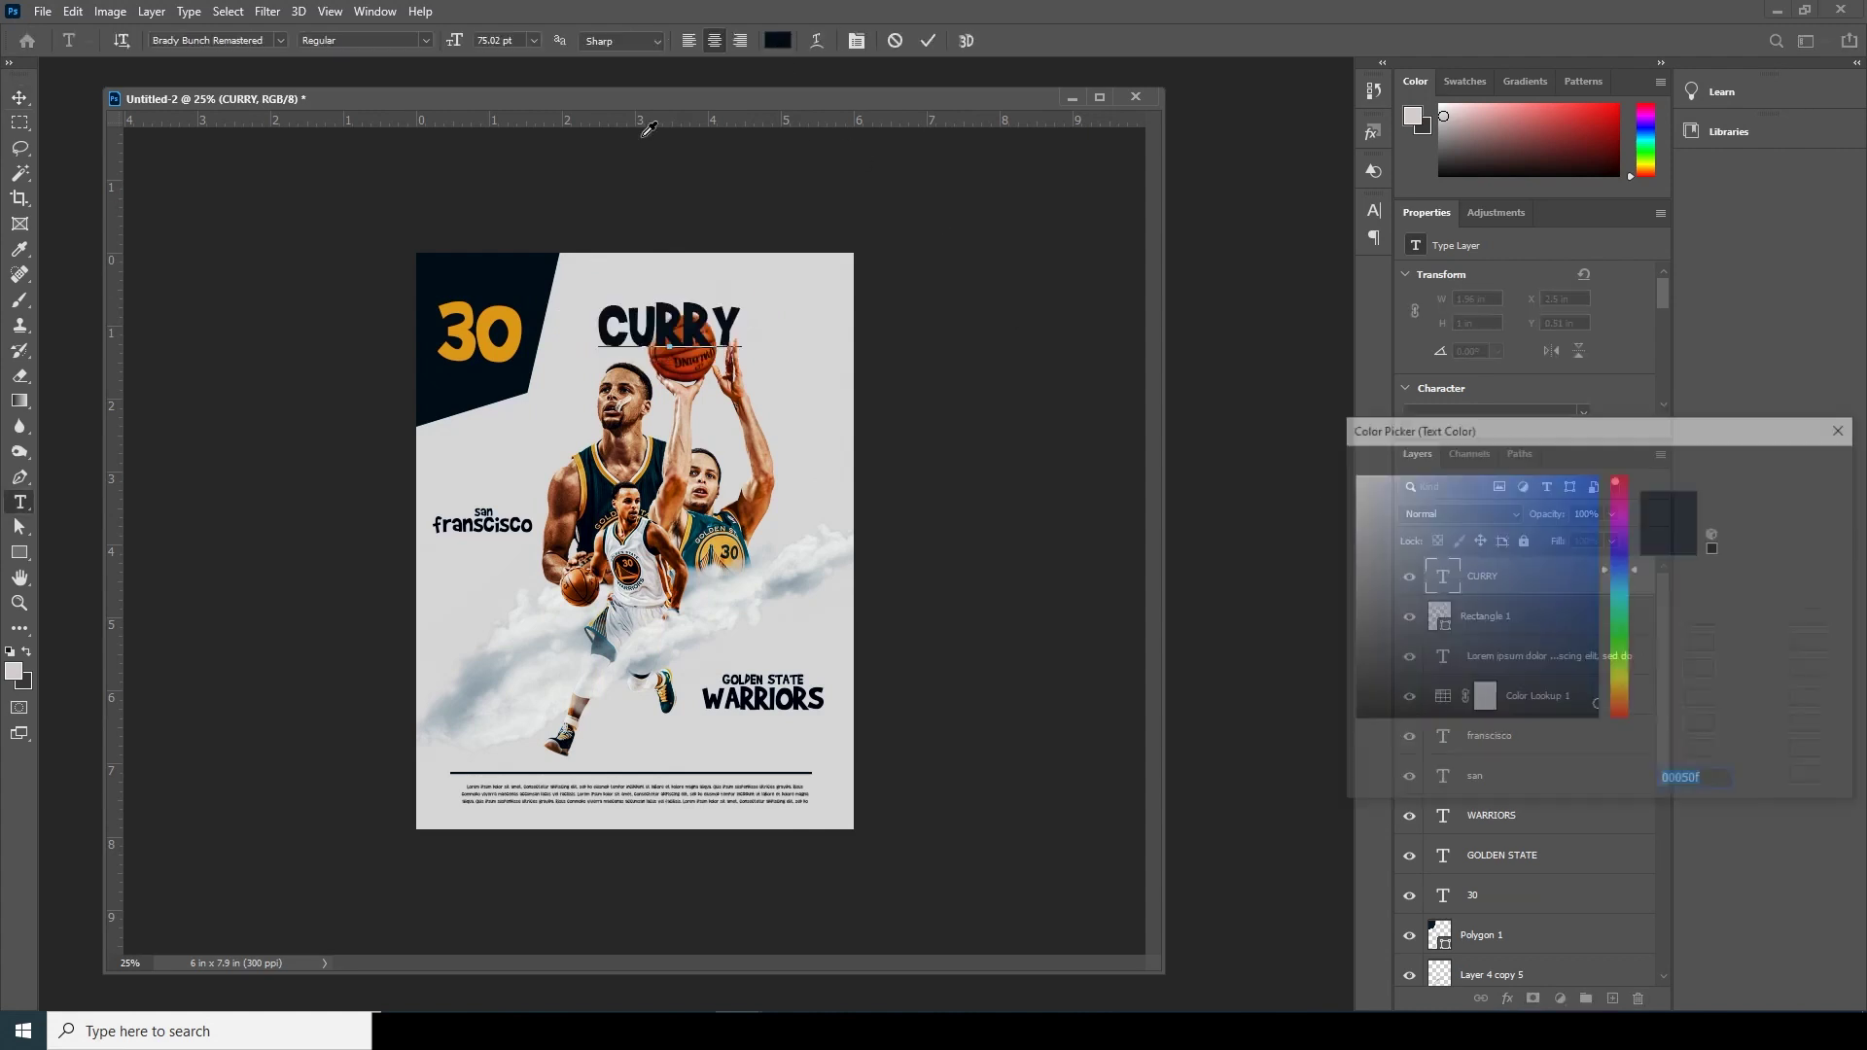
pyautogui.click(492, 314)
pyautogui.click(1793, 468)
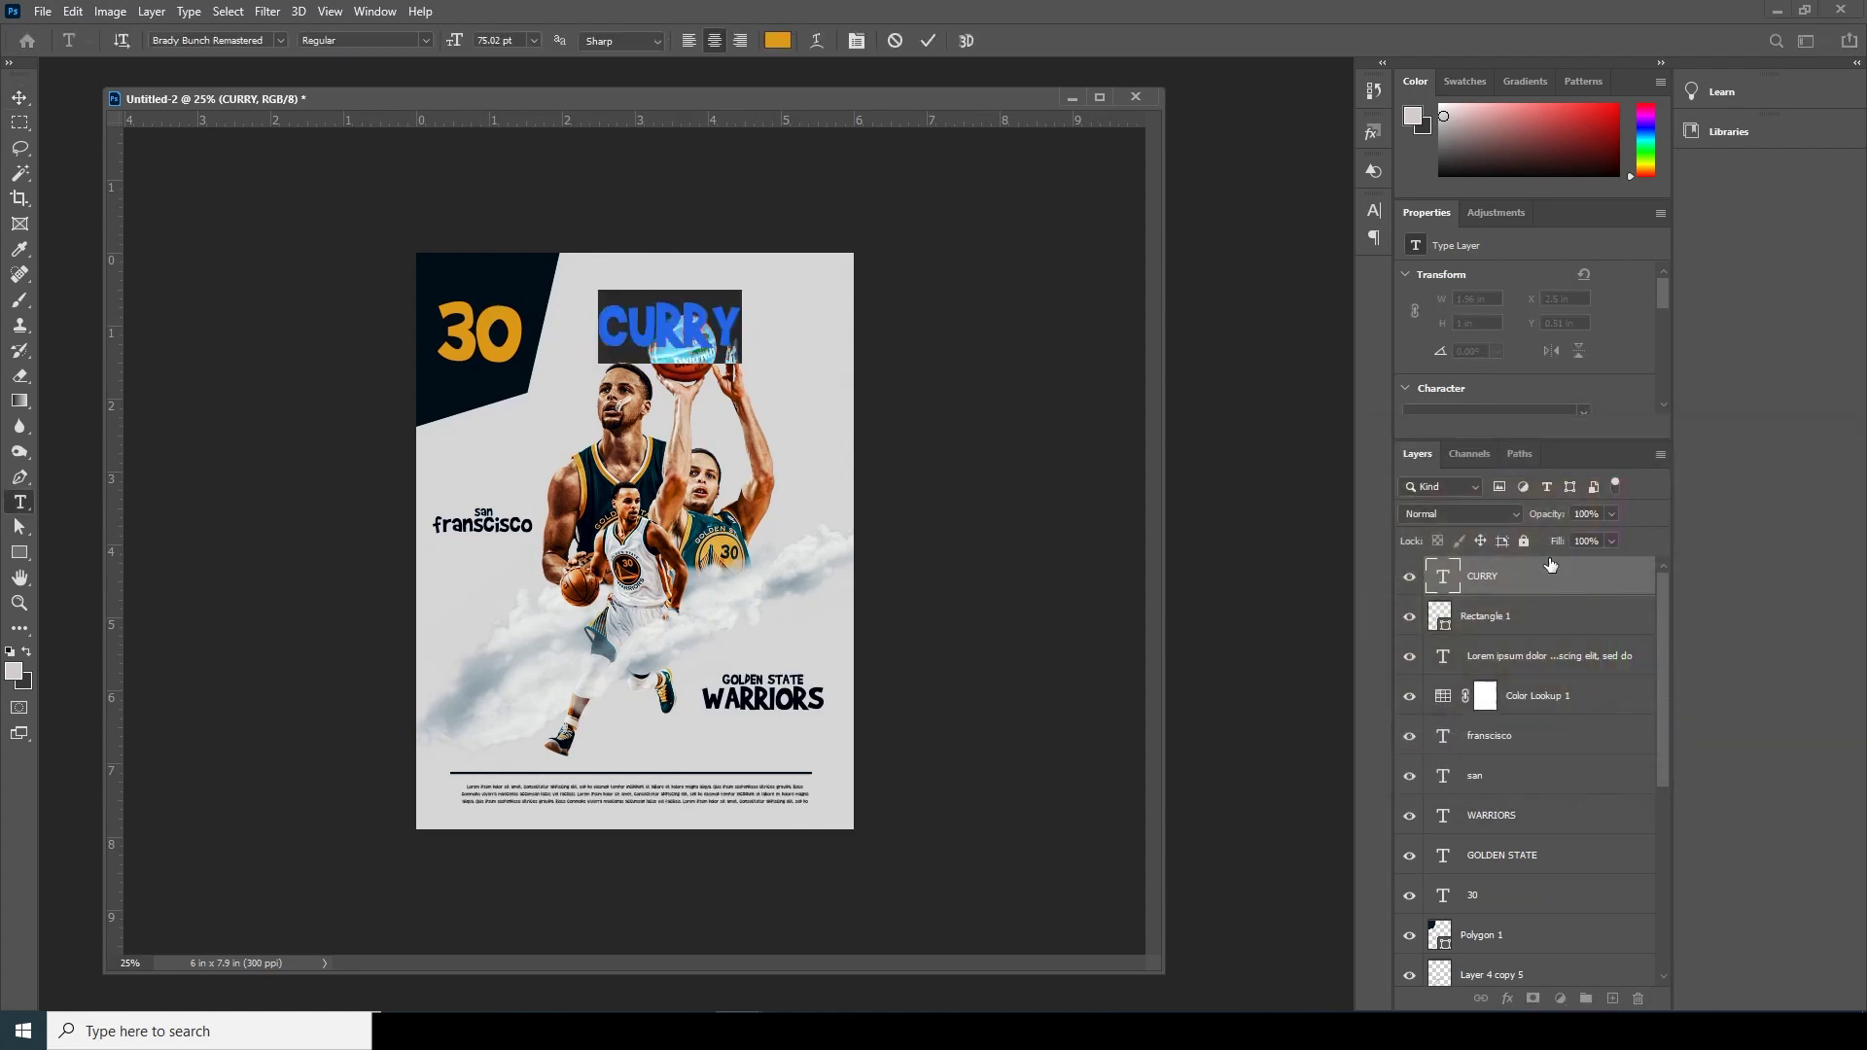
pyautogui.hotkey('ctrl', 'Return')
pyautogui.press('v')
# Place the CURRY layer directly beneath Layer 1 so it sits behind the players, and nudge it up to about Y 0.31 in.
pyautogui.moveTo(1448, 593); pyautogui.dragTo(1475, 907)
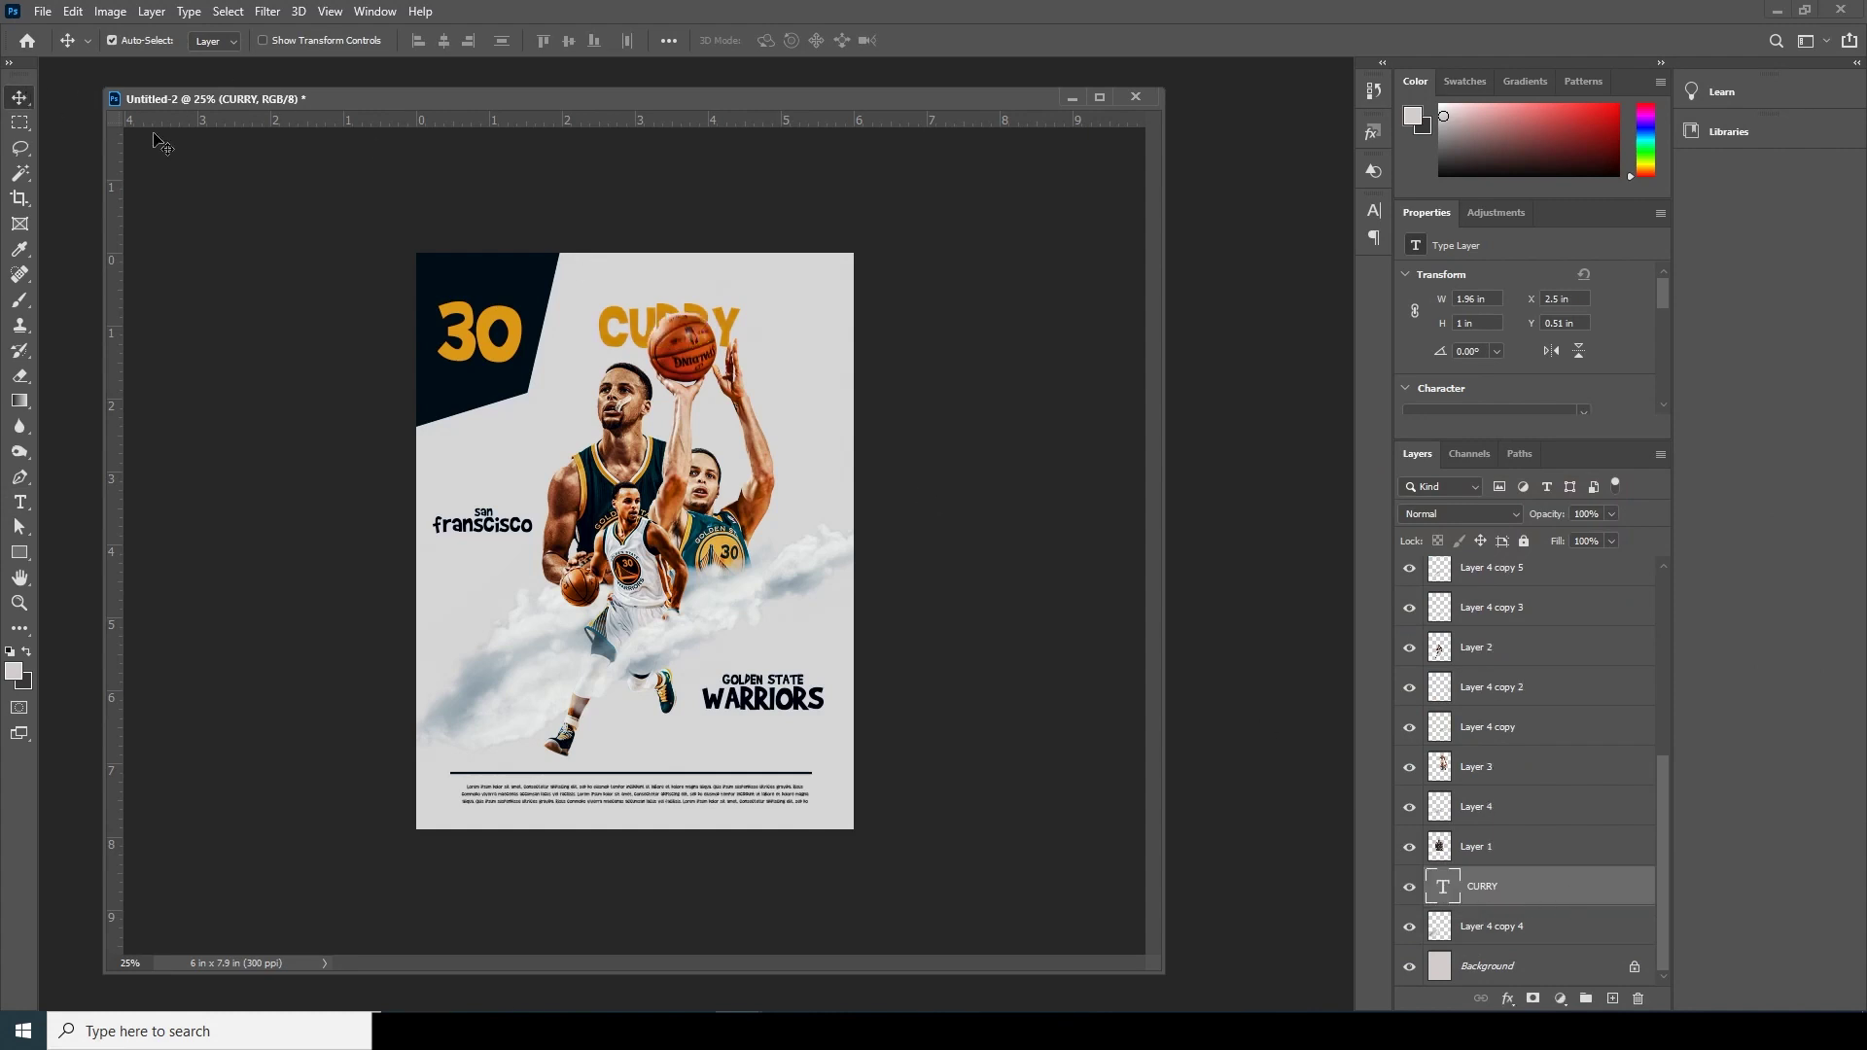
pyautogui.hotkey('shift', 'Up')
pyautogui.hotkey('shift', 'Up')
pyautogui.hotkey('shift', 'Up')
pyautogui.hotkey('shift', 'Up')
pyautogui.press('ctrl')
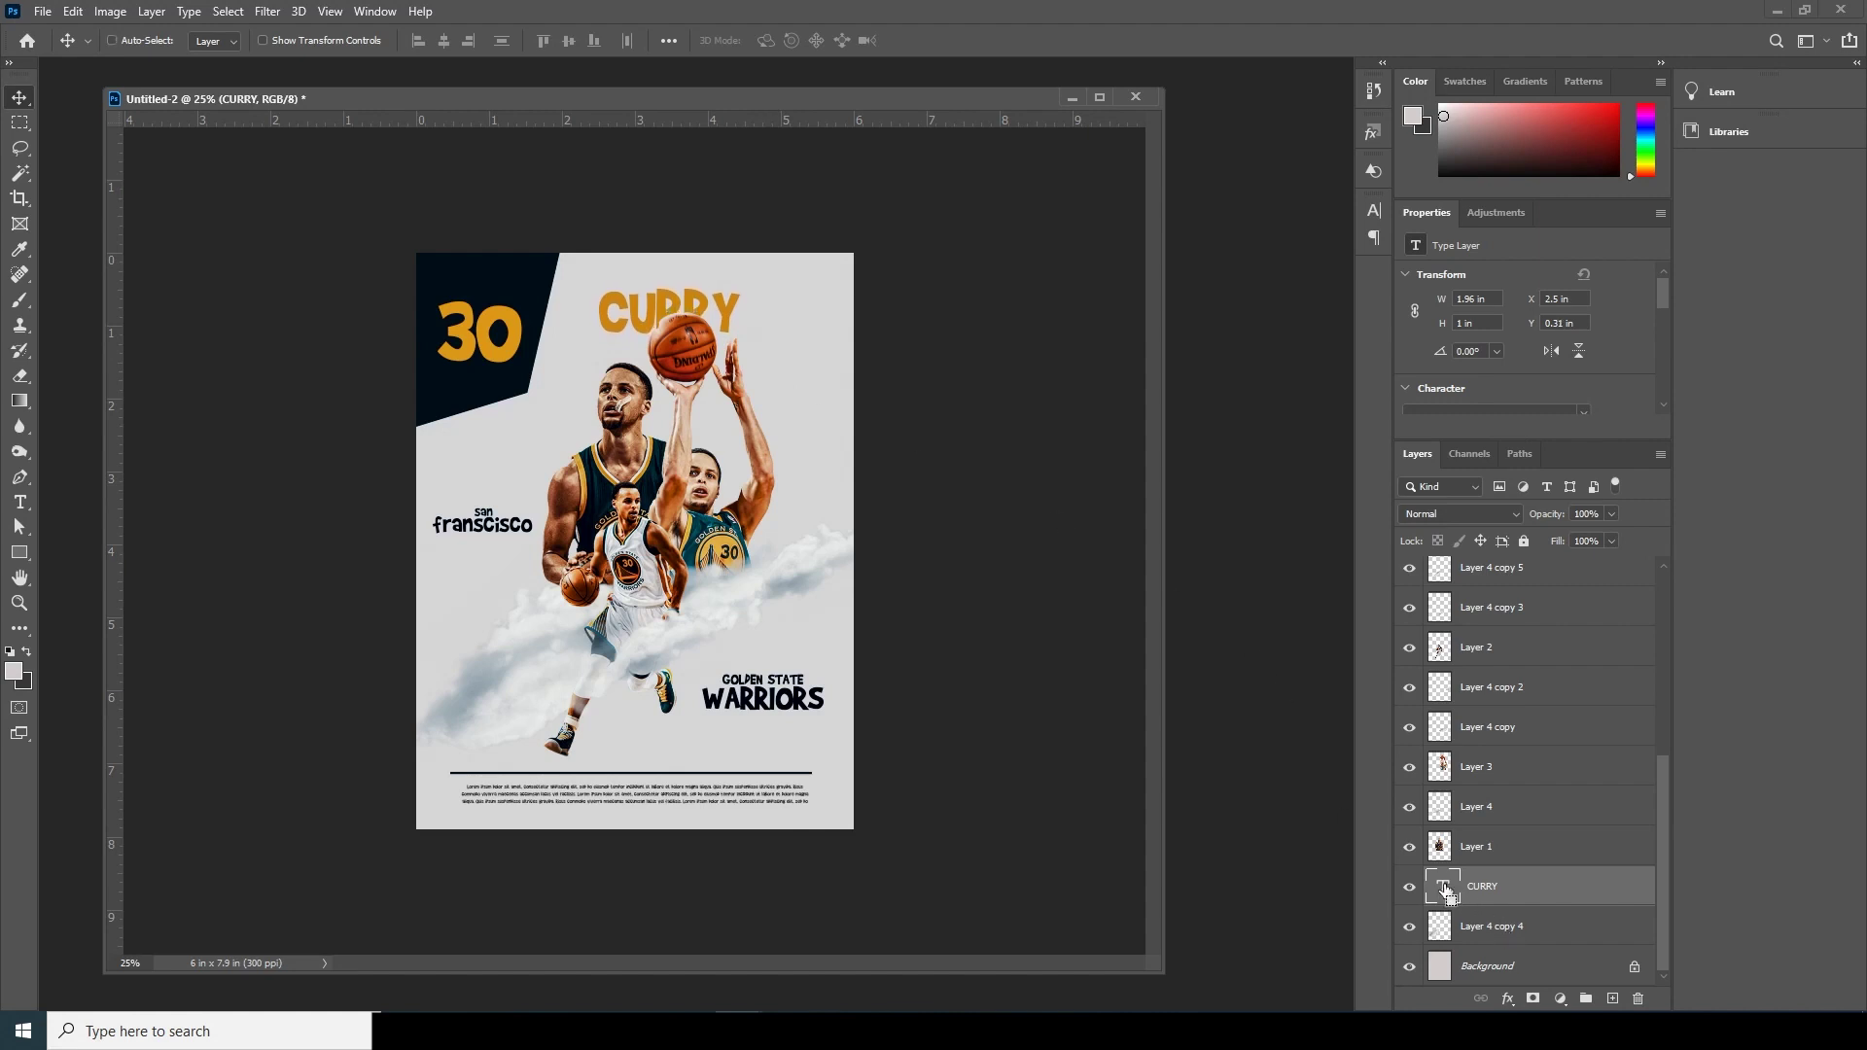
# Duplicate the CURRY layer, change the copy's text to STEPHEN, and scale it down to sit centered above CURRY.
pyautogui.hotkey('ctrl', 'j')
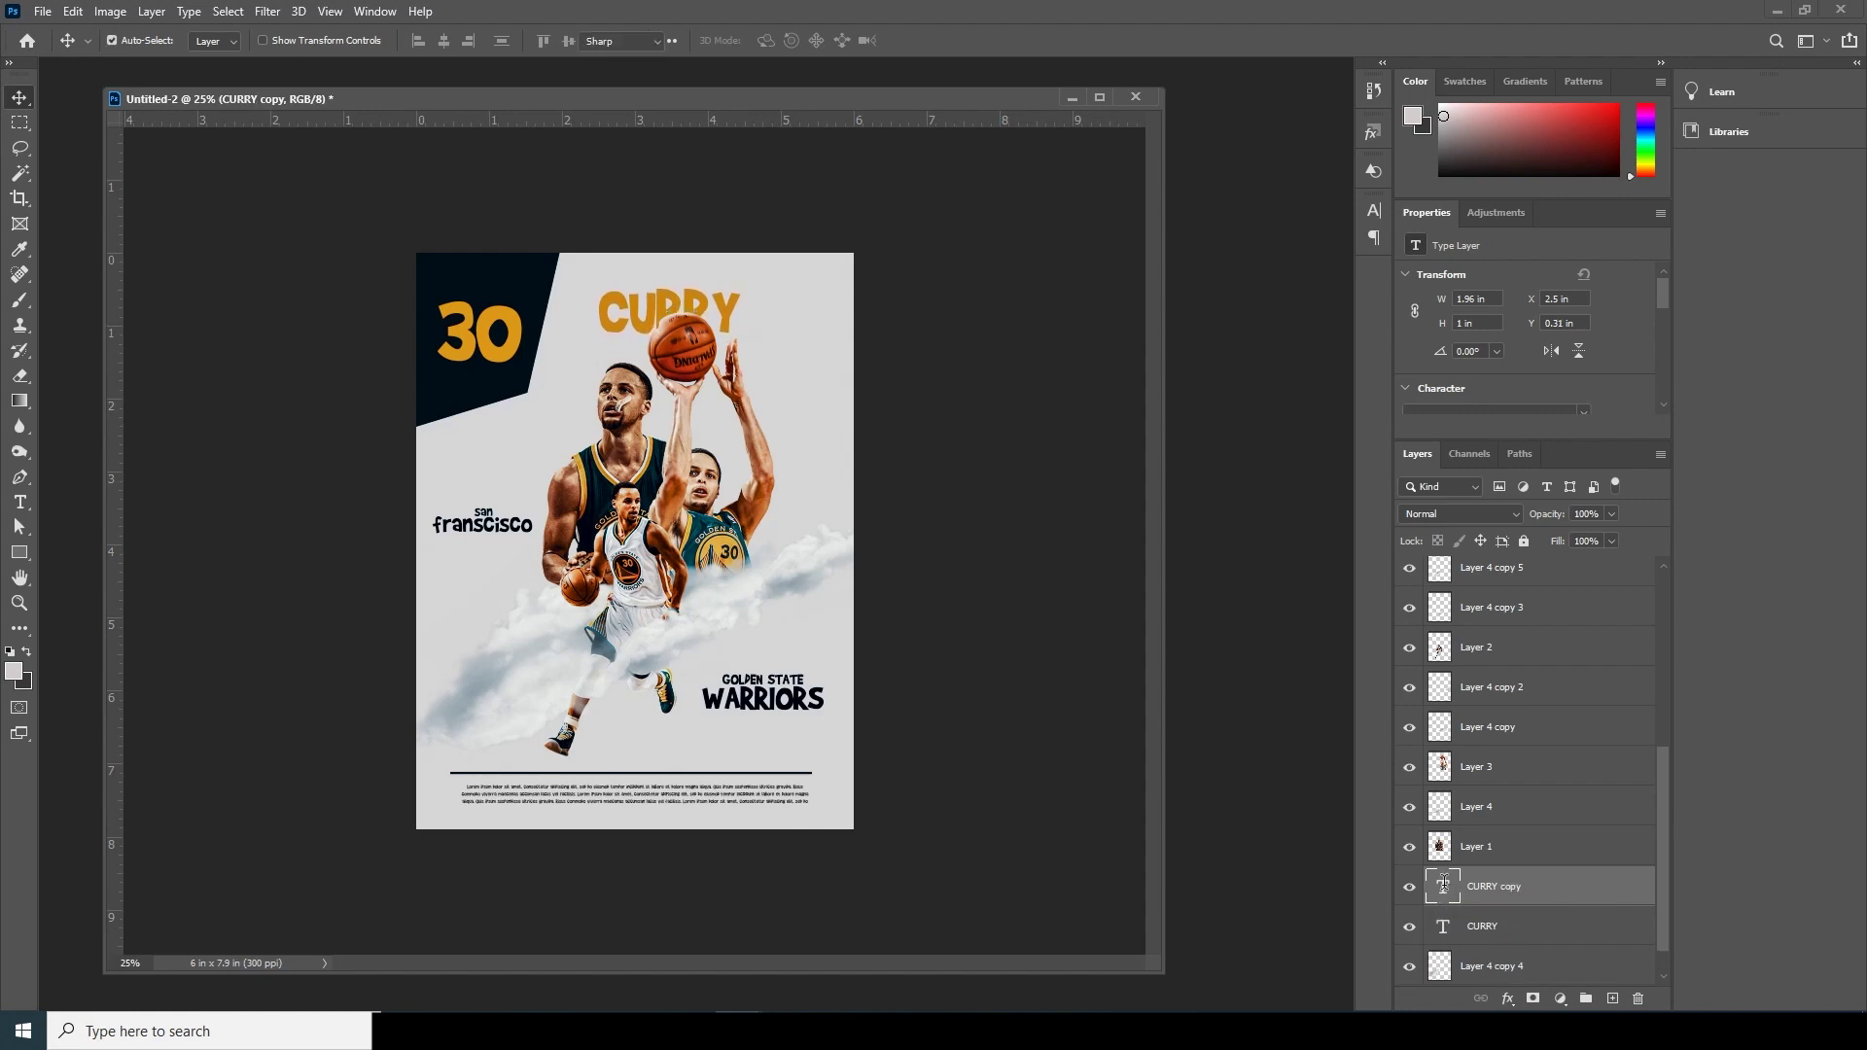
pyautogui.doubleClick(1444, 891)
pyautogui.write('STEPHEN')
pyautogui.hotkey('ctrl', 'Return')
pyautogui.hotkey('ctrl', 't')
pyautogui.moveTo(767, 347); pyautogui.dragTo(669, 274)
pyautogui.press('Return')
# Recolor the STEPHEN text with the darker orange cb8605 sampled from the CURRY text.
pyautogui.doubleClick(1439, 887)
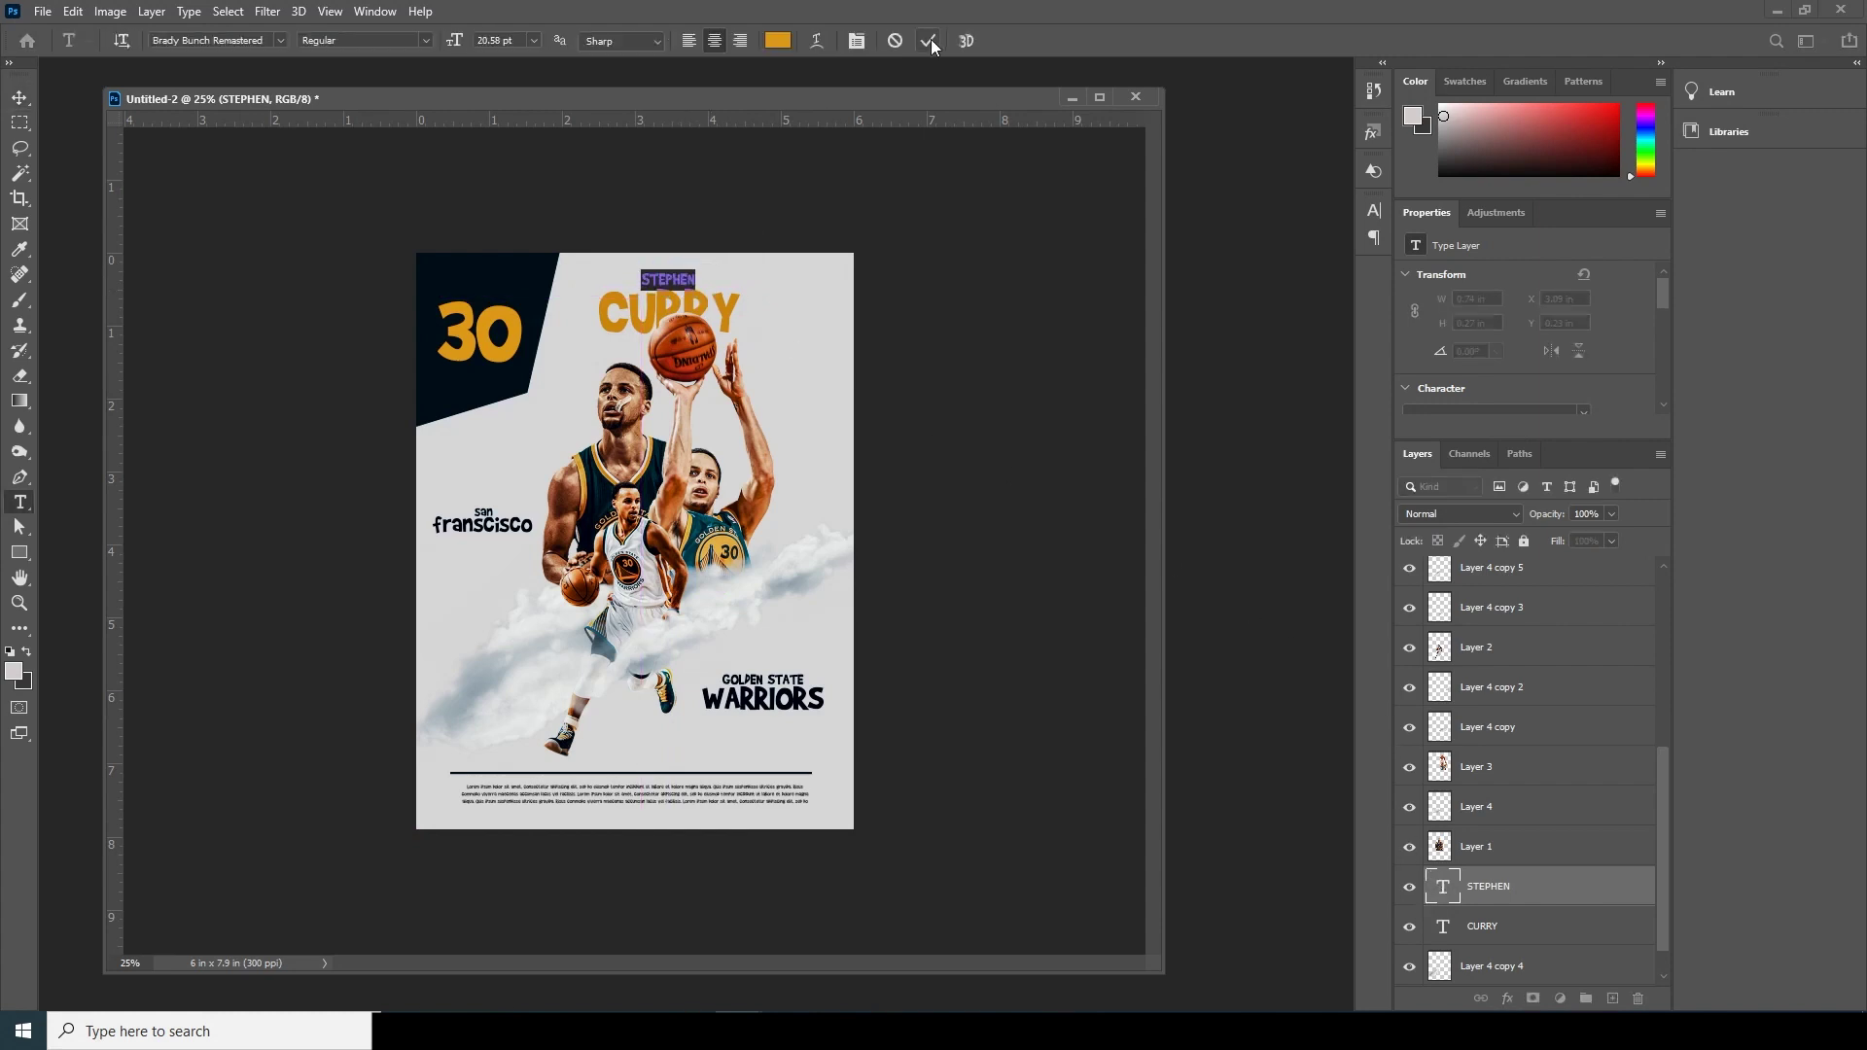
pyautogui.click(777, 40)
pyautogui.click(551, 293)
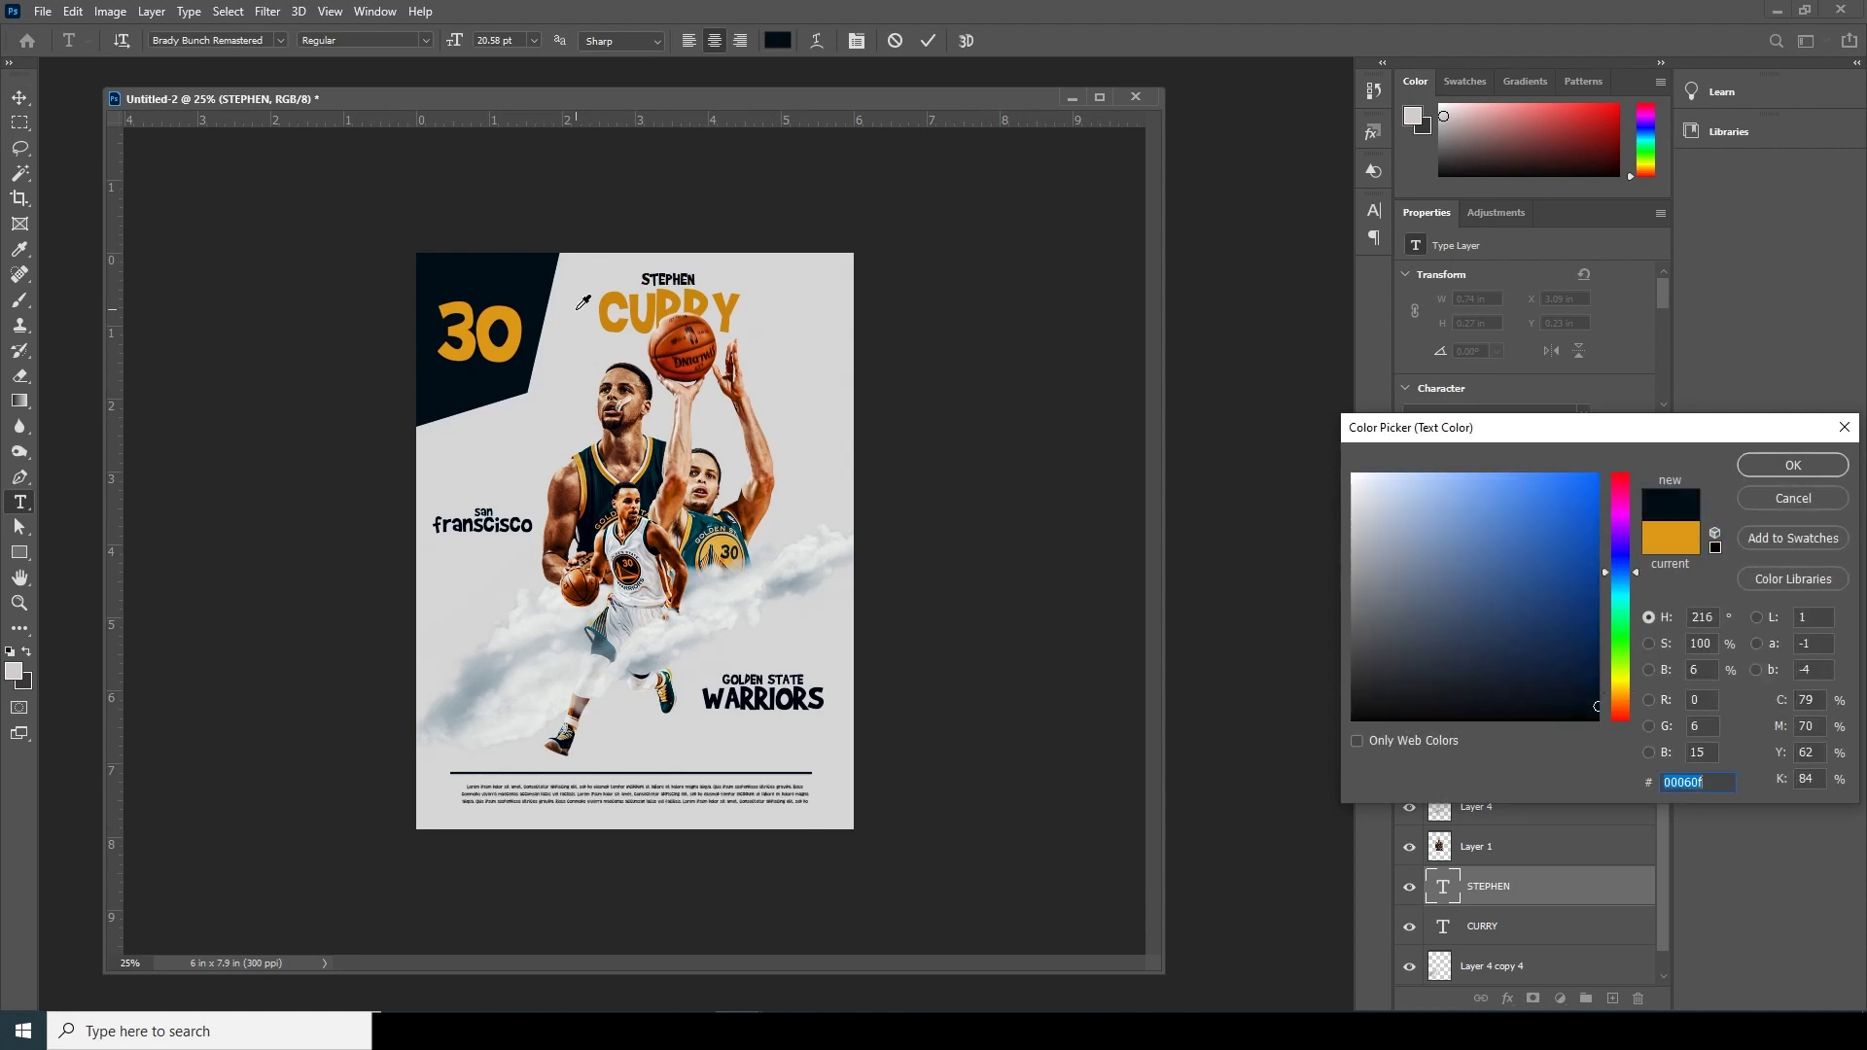
pyautogui.click(669, 300)
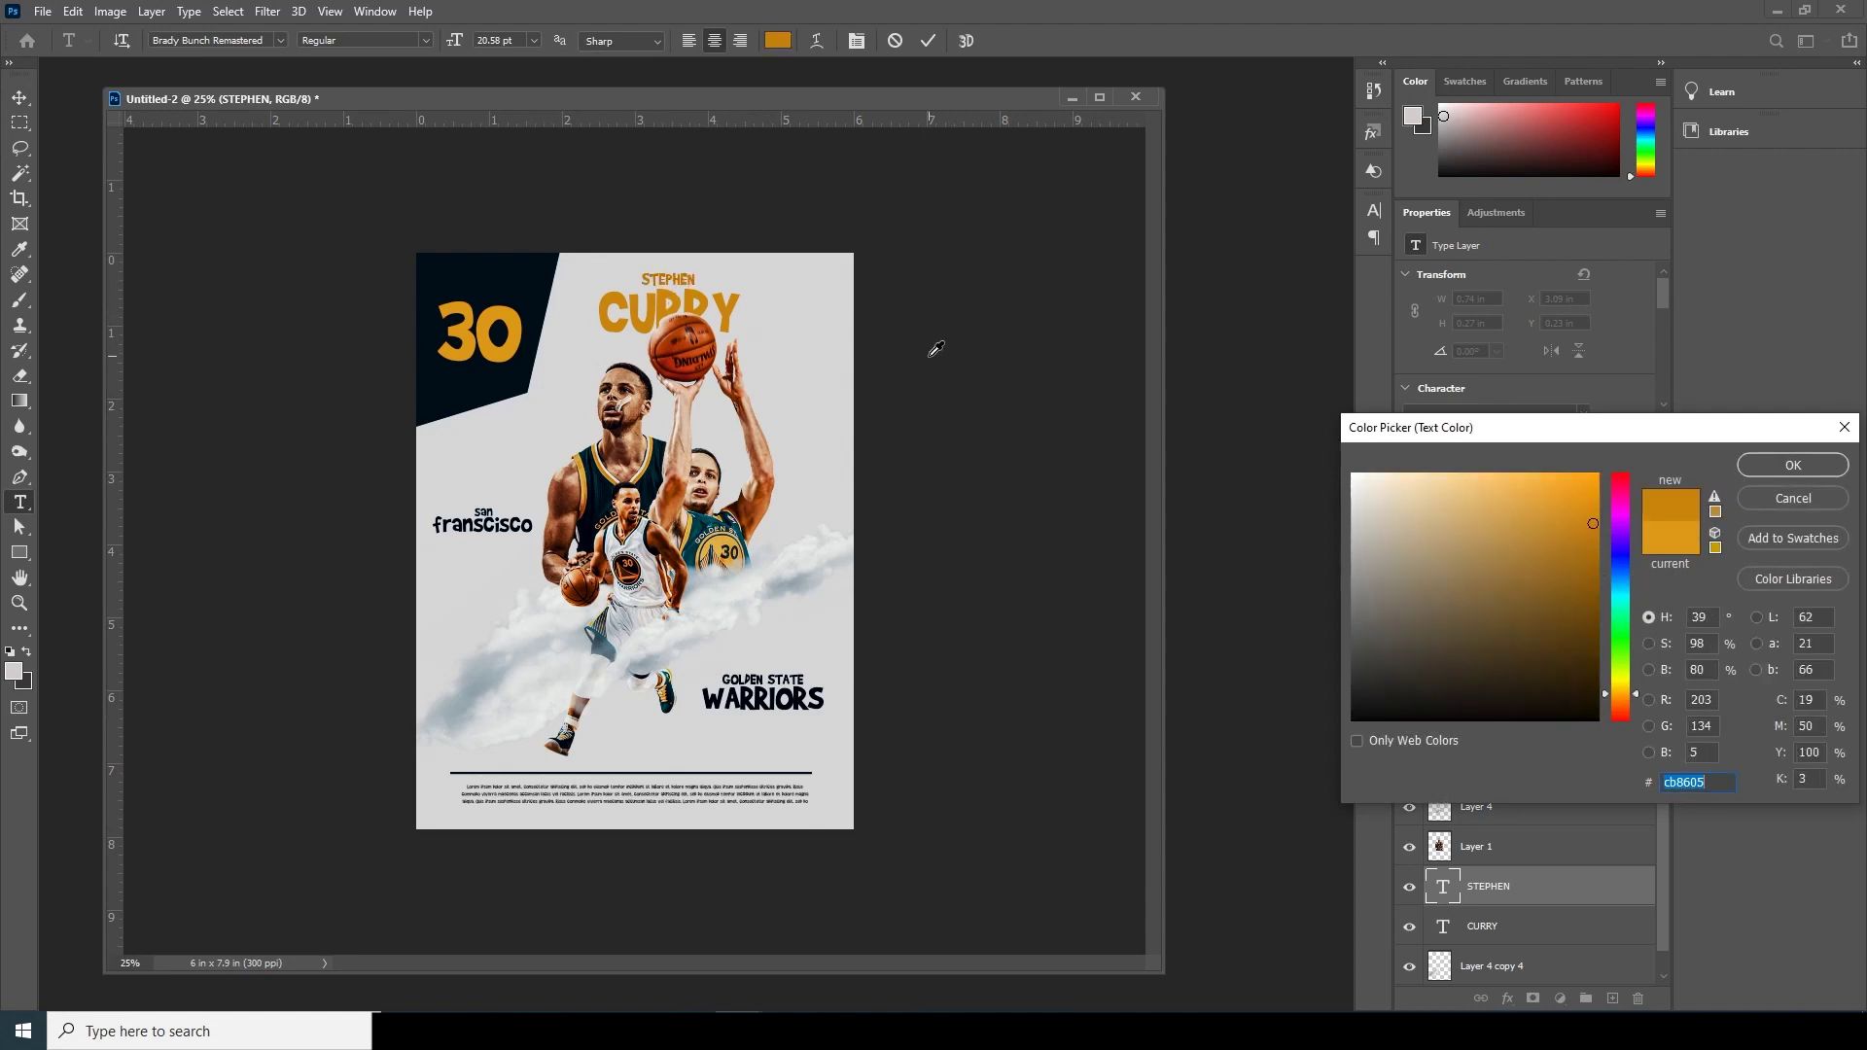
pyautogui.click(1764, 472)
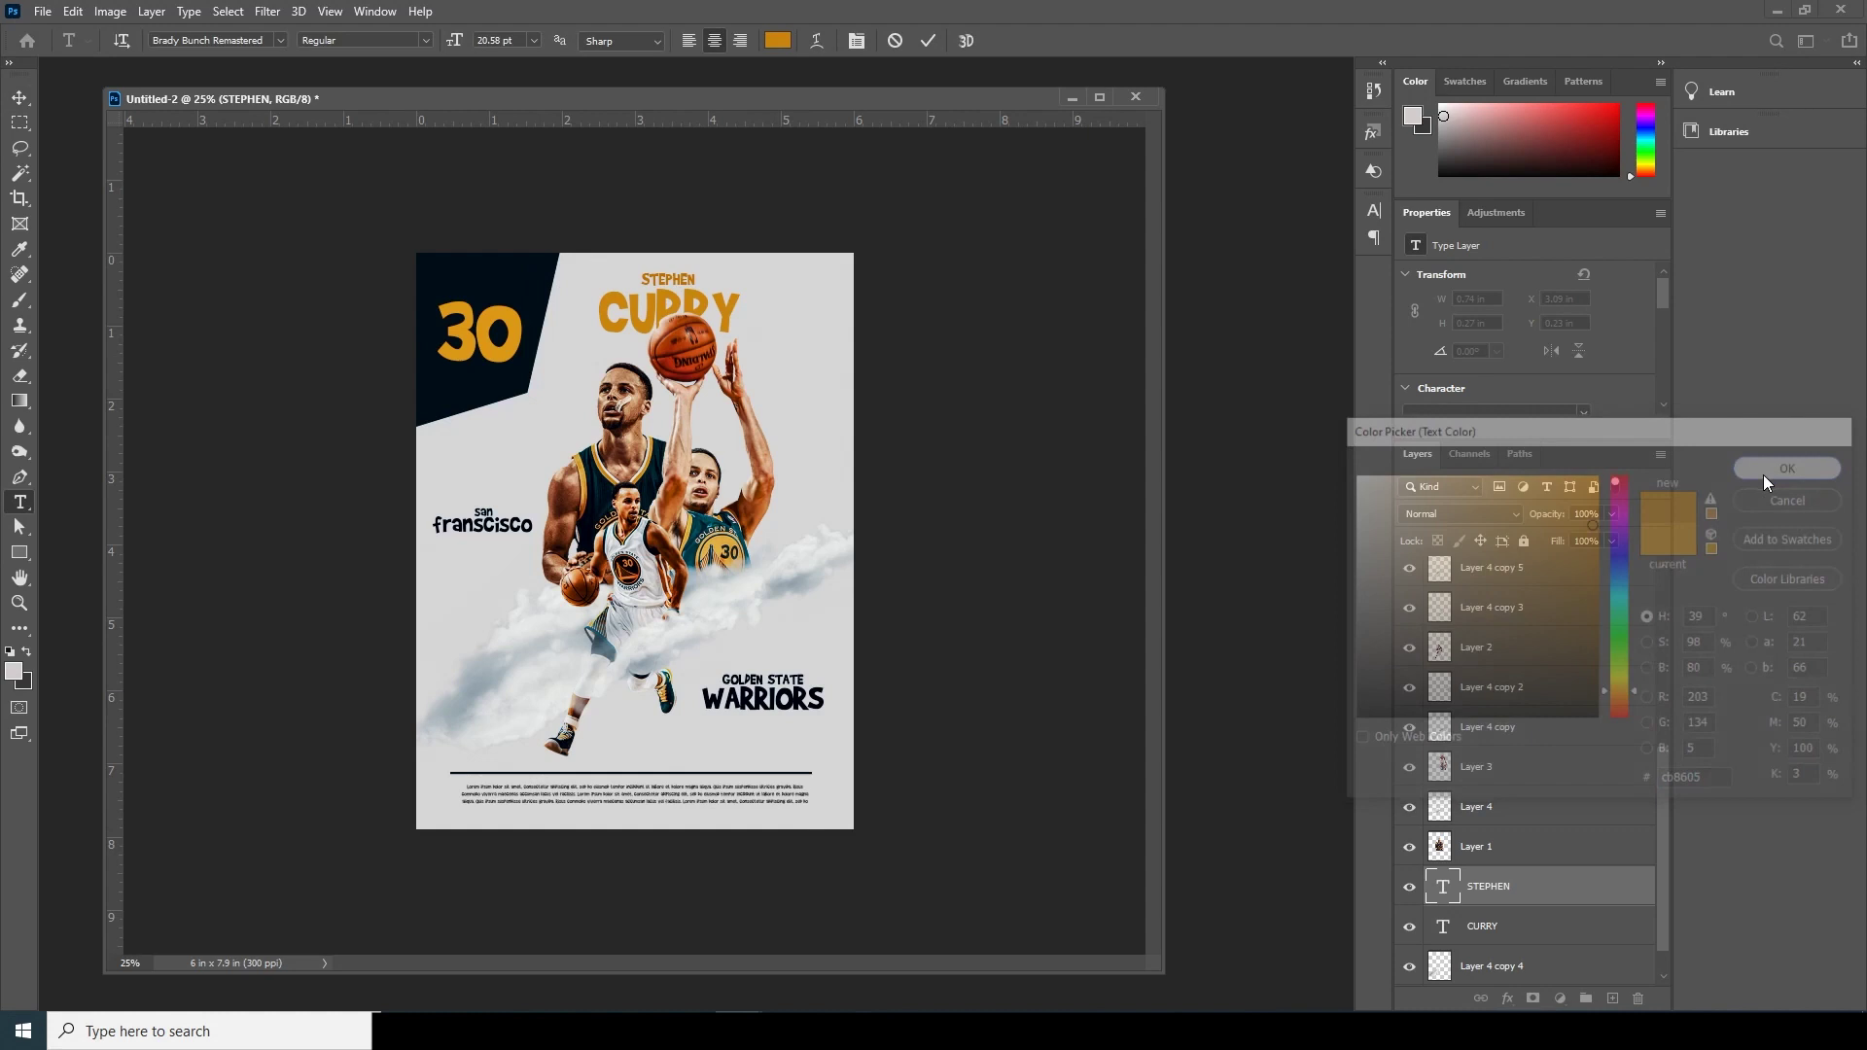
pyautogui.click(12, 101)
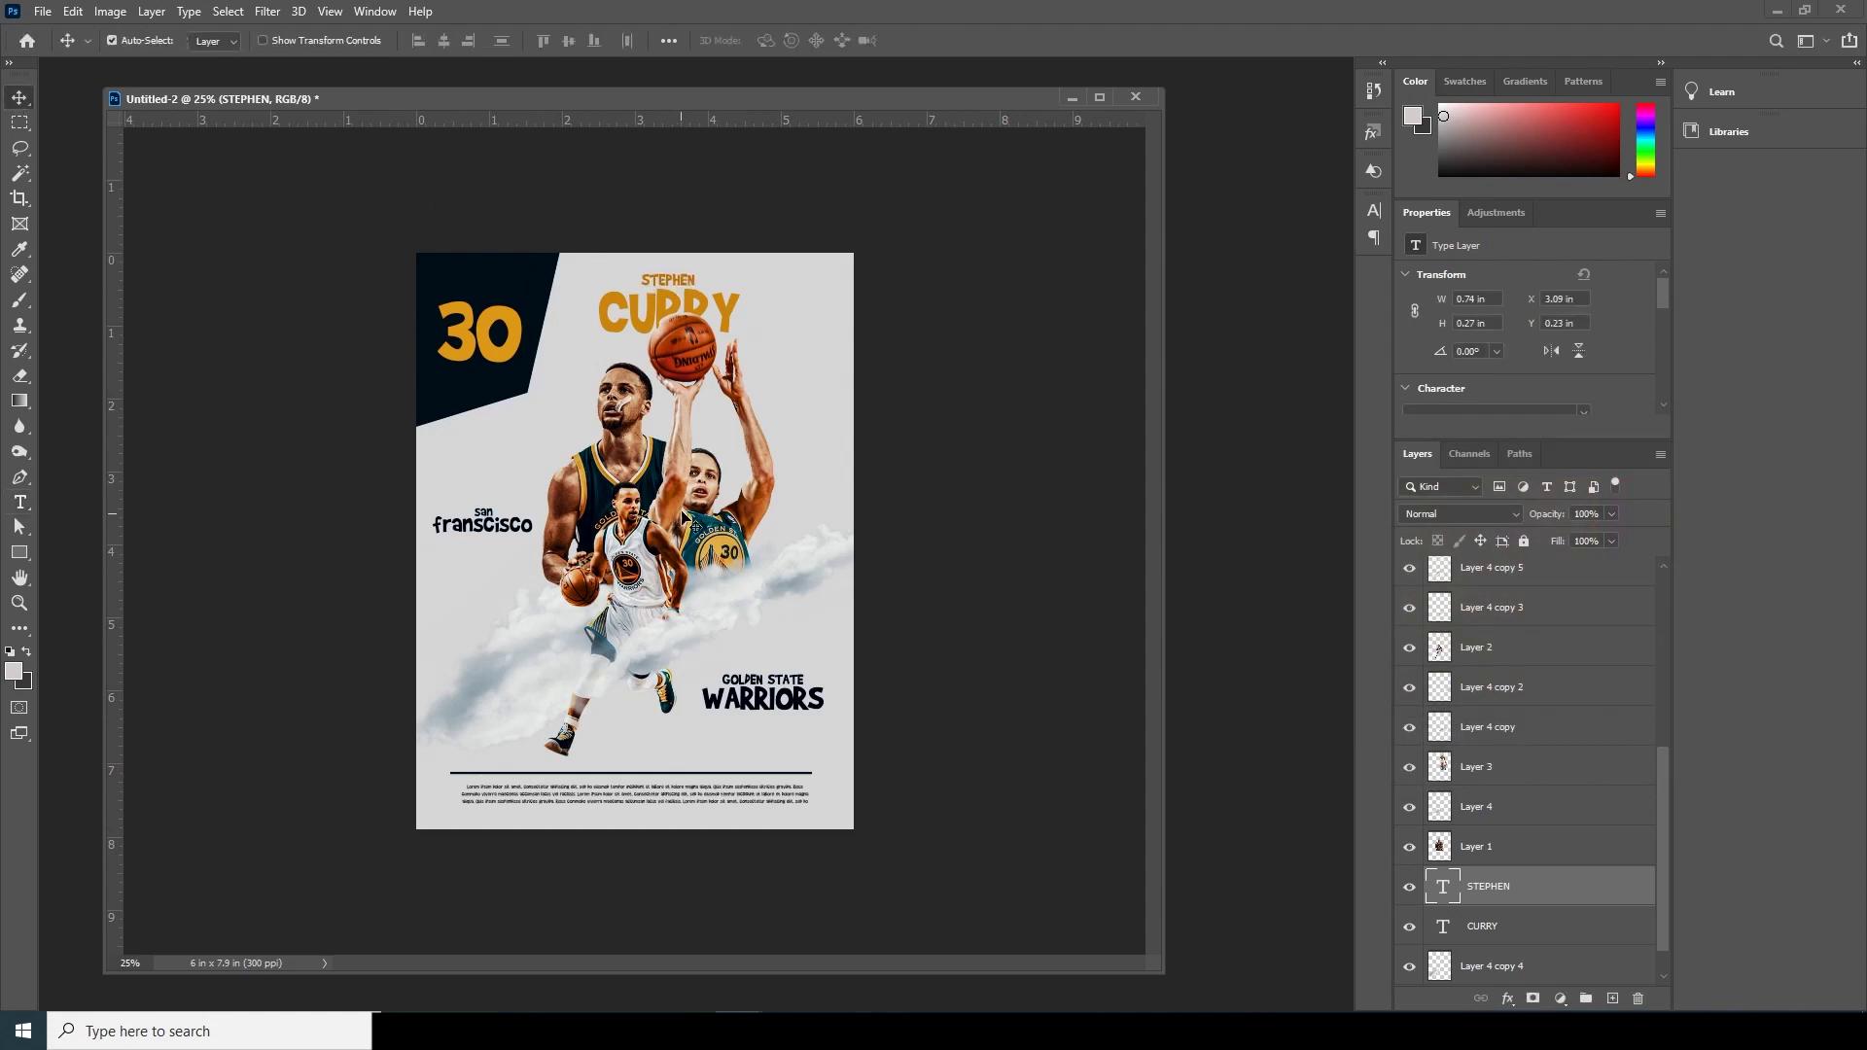
# Move the shooting player on Layer 3 down to about Y 1 in to clear more of the CURRY text.
pyautogui.click(700, 493)
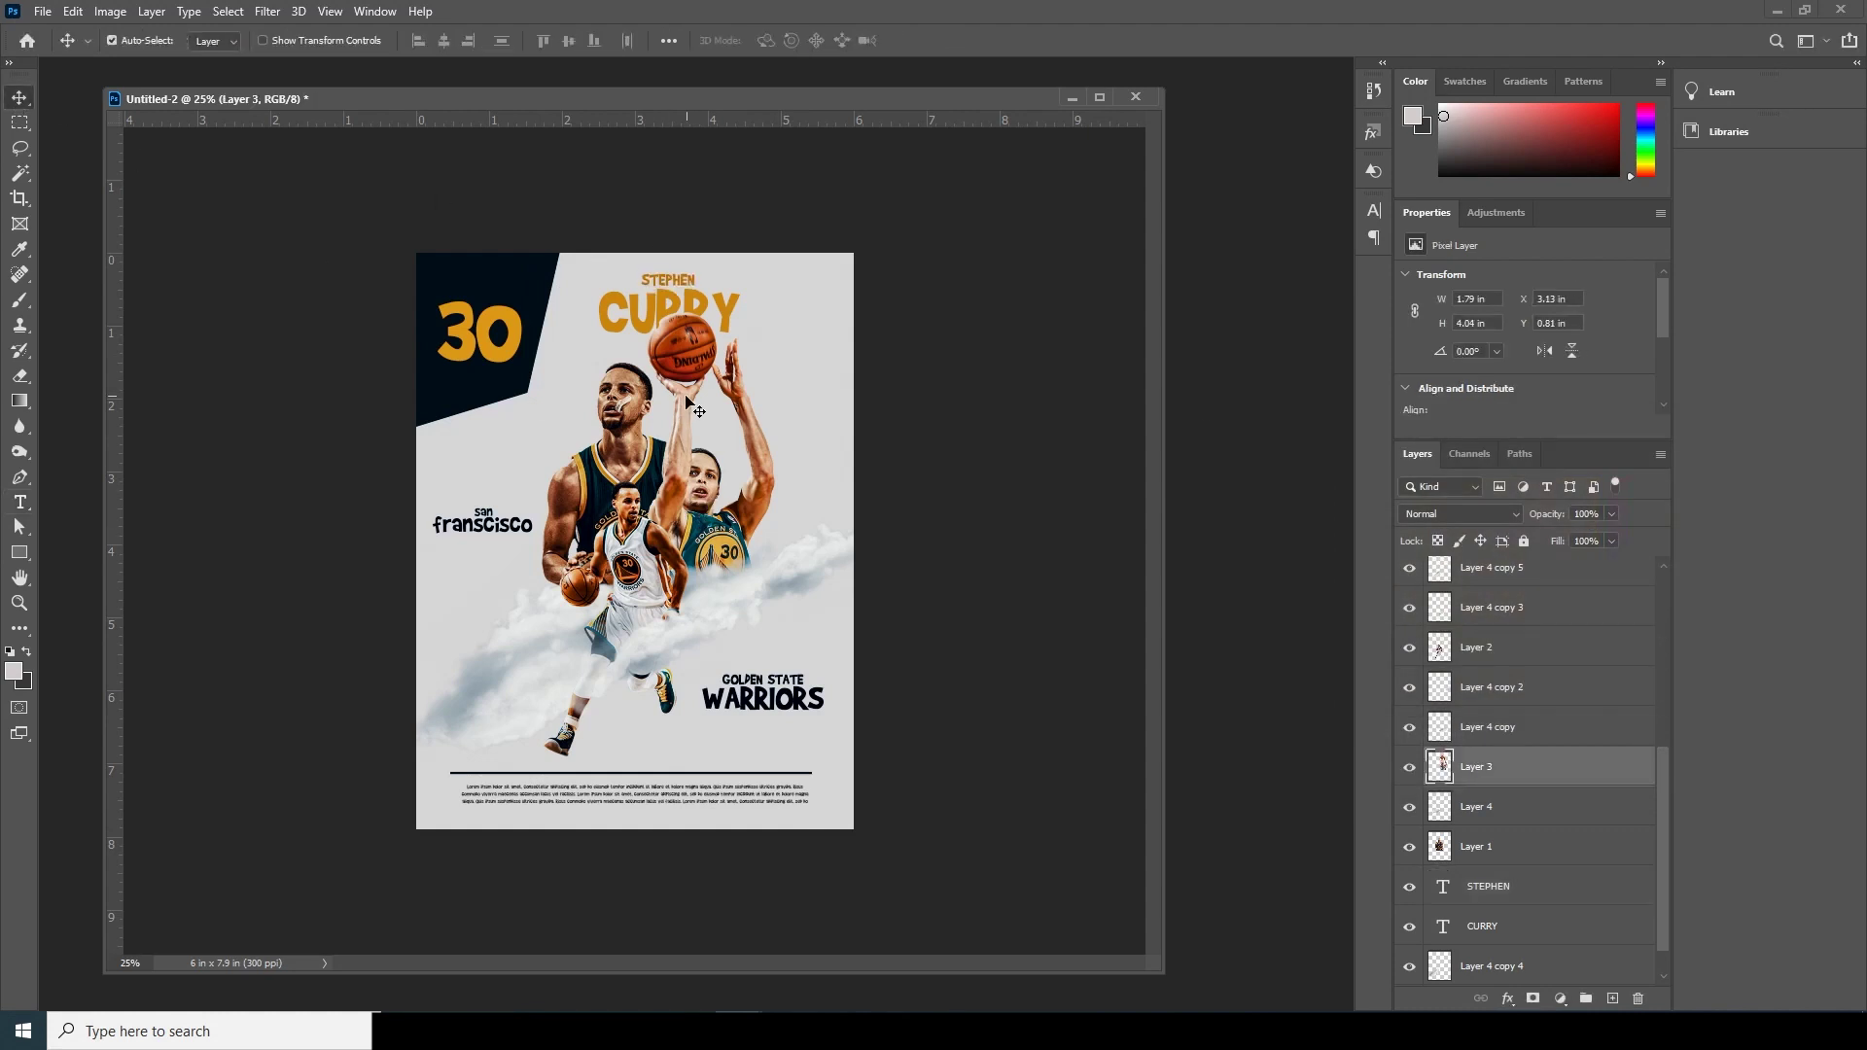
pyautogui.moveTo(704, 443); pyautogui.dragTo(728, 500)
pyautogui.hotkey('shift', 'Down')
pyautogui.hotkey('shift', 'Down')
pyautogui.hotkey('shift', 'Down')
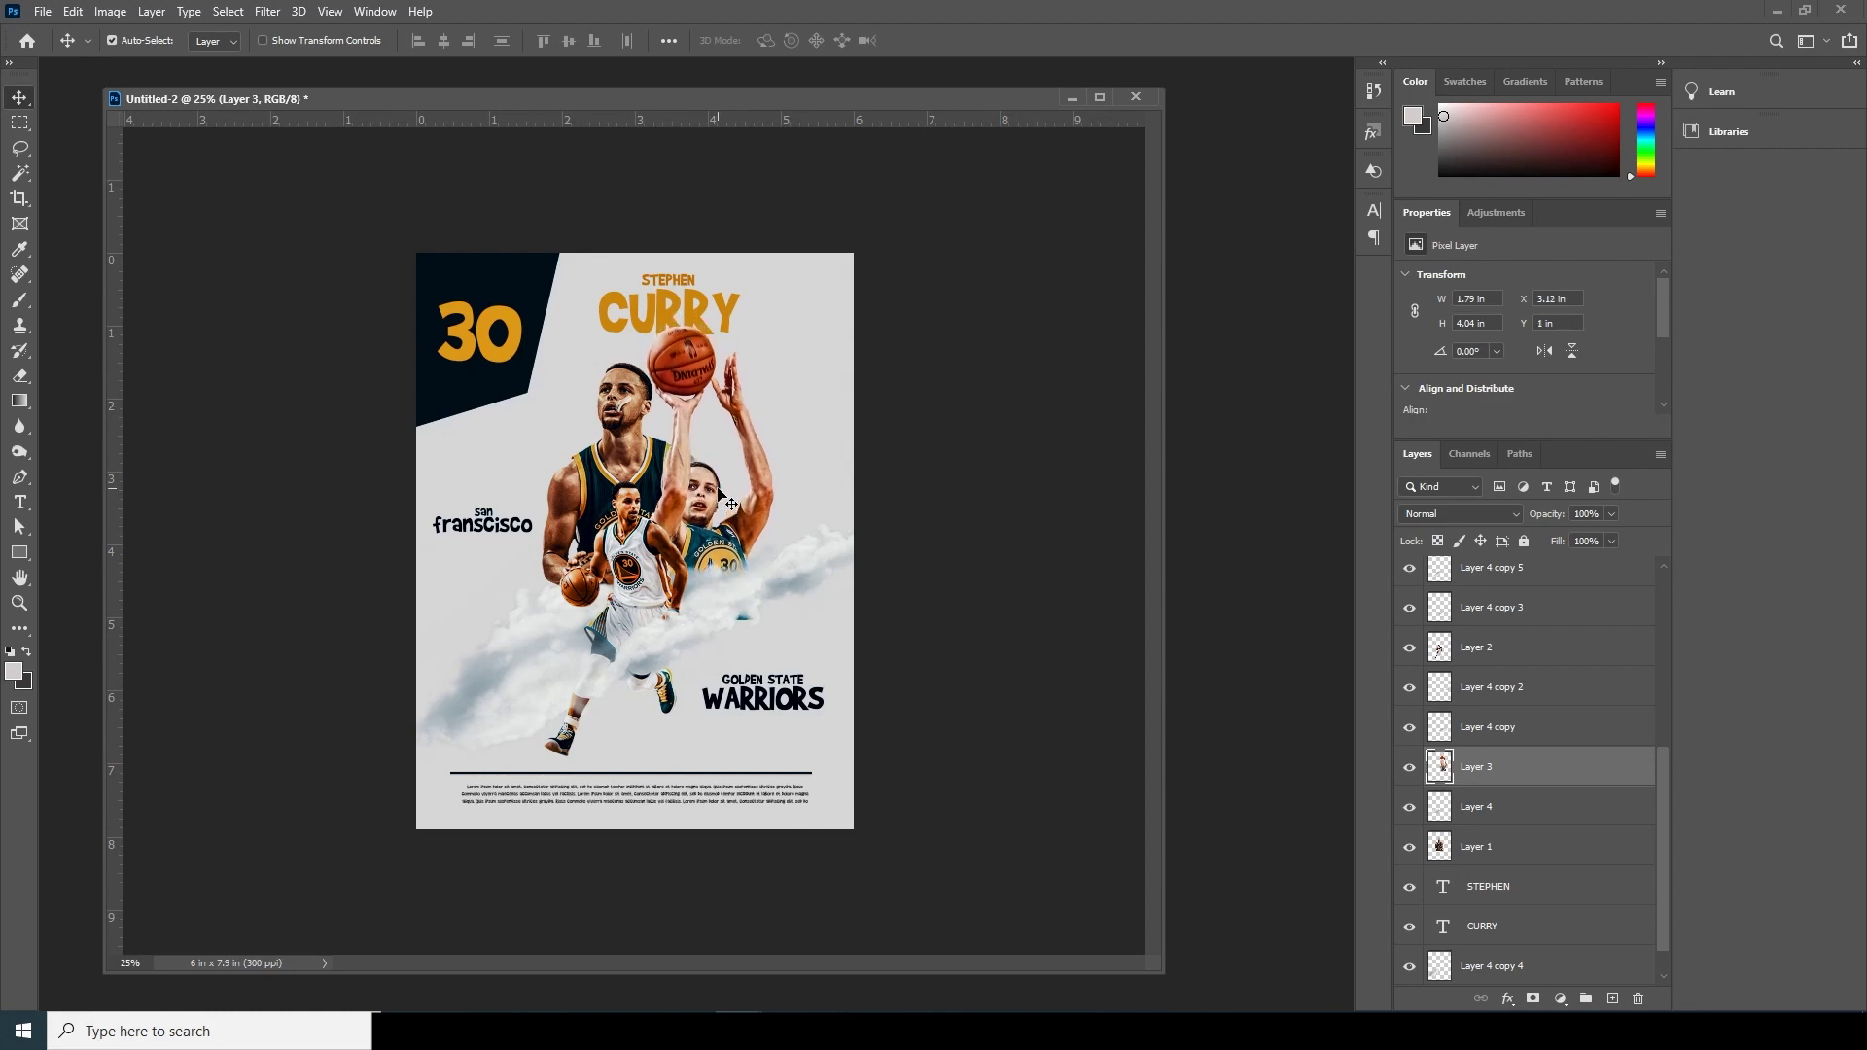
# Shift the large standing player on Layer 1 and the dribbling player on Layer 2 slightly down.
pyautogui.click(643, 464)
pyautogui.moveTo(640, 474); pyautogui.dragTo(646, 479)
pyautogui.moveTo(647, 560); pyautogui.dragTo(679, 574)
pyautogui.hotkey('shift', 'Down')
pyautogui.hotkey('shift', 'Down')
pyautogui.hotkey('shift', 'Down')
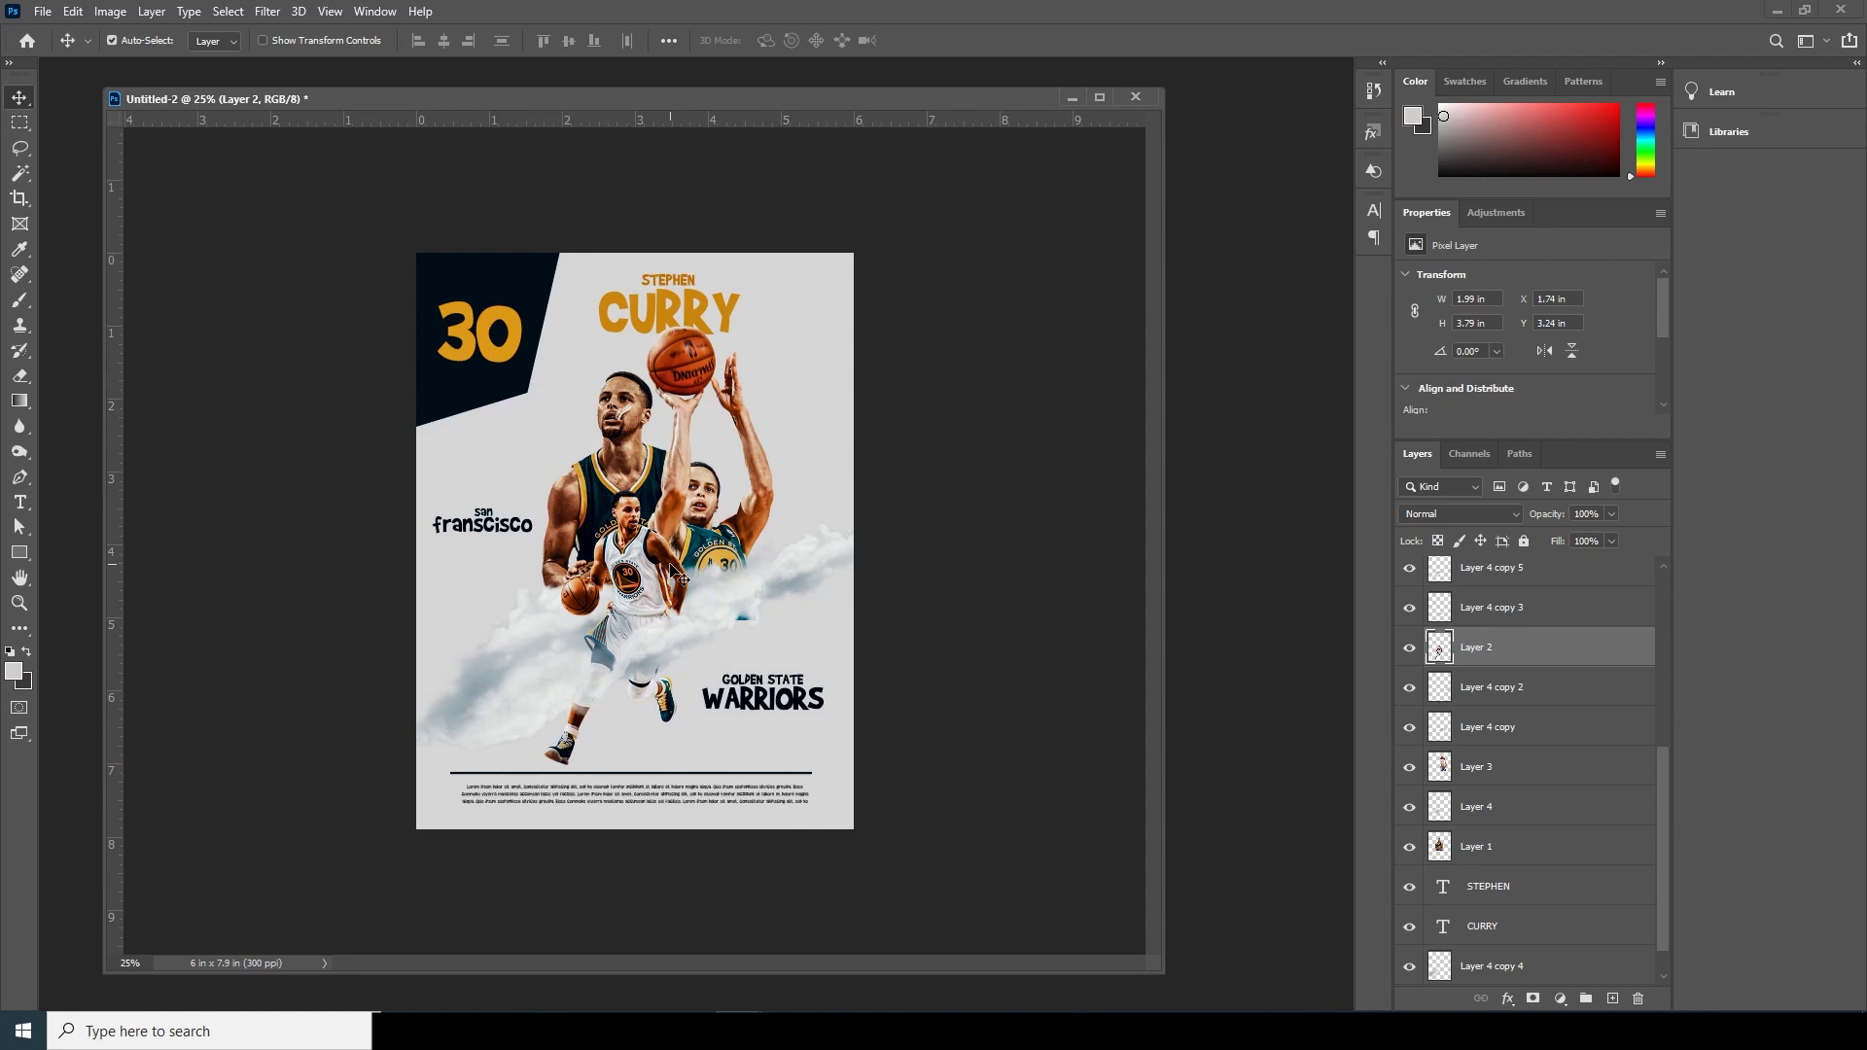
# Move the cloud on Layer 4 copy down to cover the cut edge below the shooting player's green jersey.
pyautogui.click(740, 603)
pyautogui.hotkey('shift', 'Down')
pyautogui.hotkey('shift', 'Down')
pyautogui.hotkey('shift', 'Down')
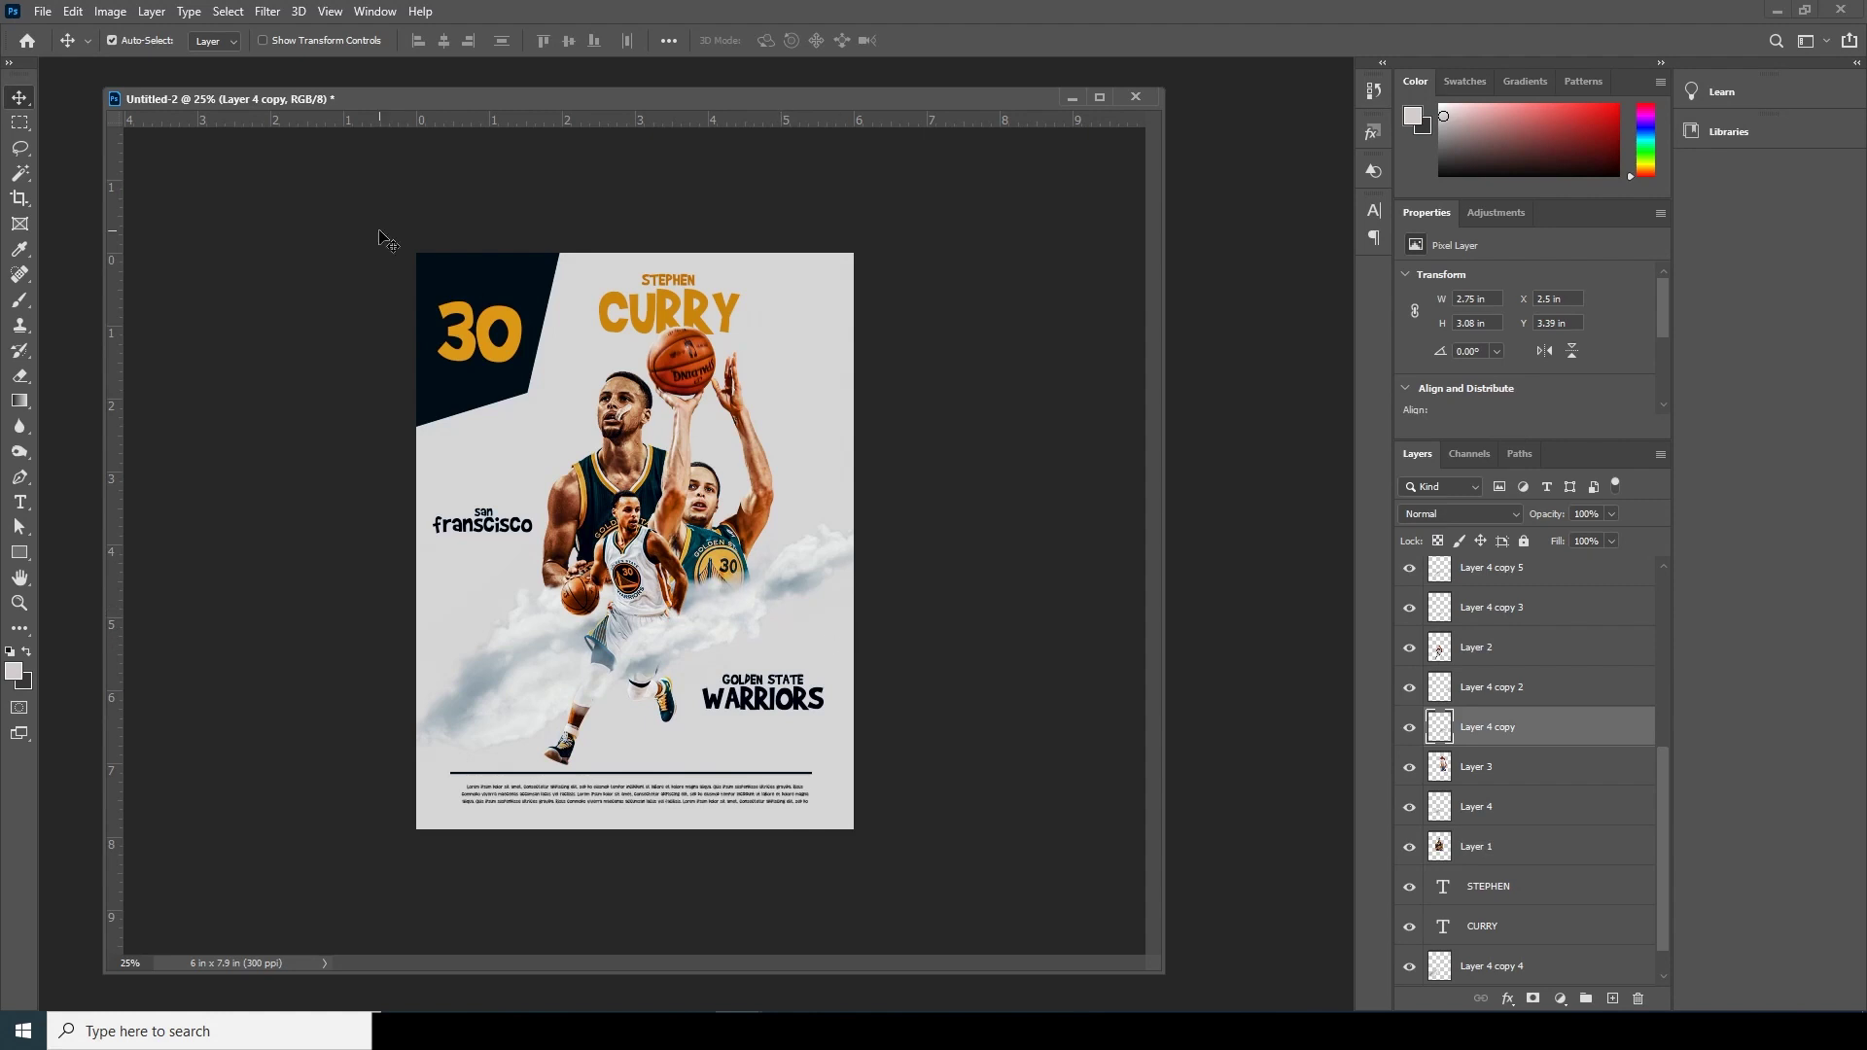
# Bring the crumpled paper background image from its open document into the poster.
pyautogui.moveTo(880, 1030)
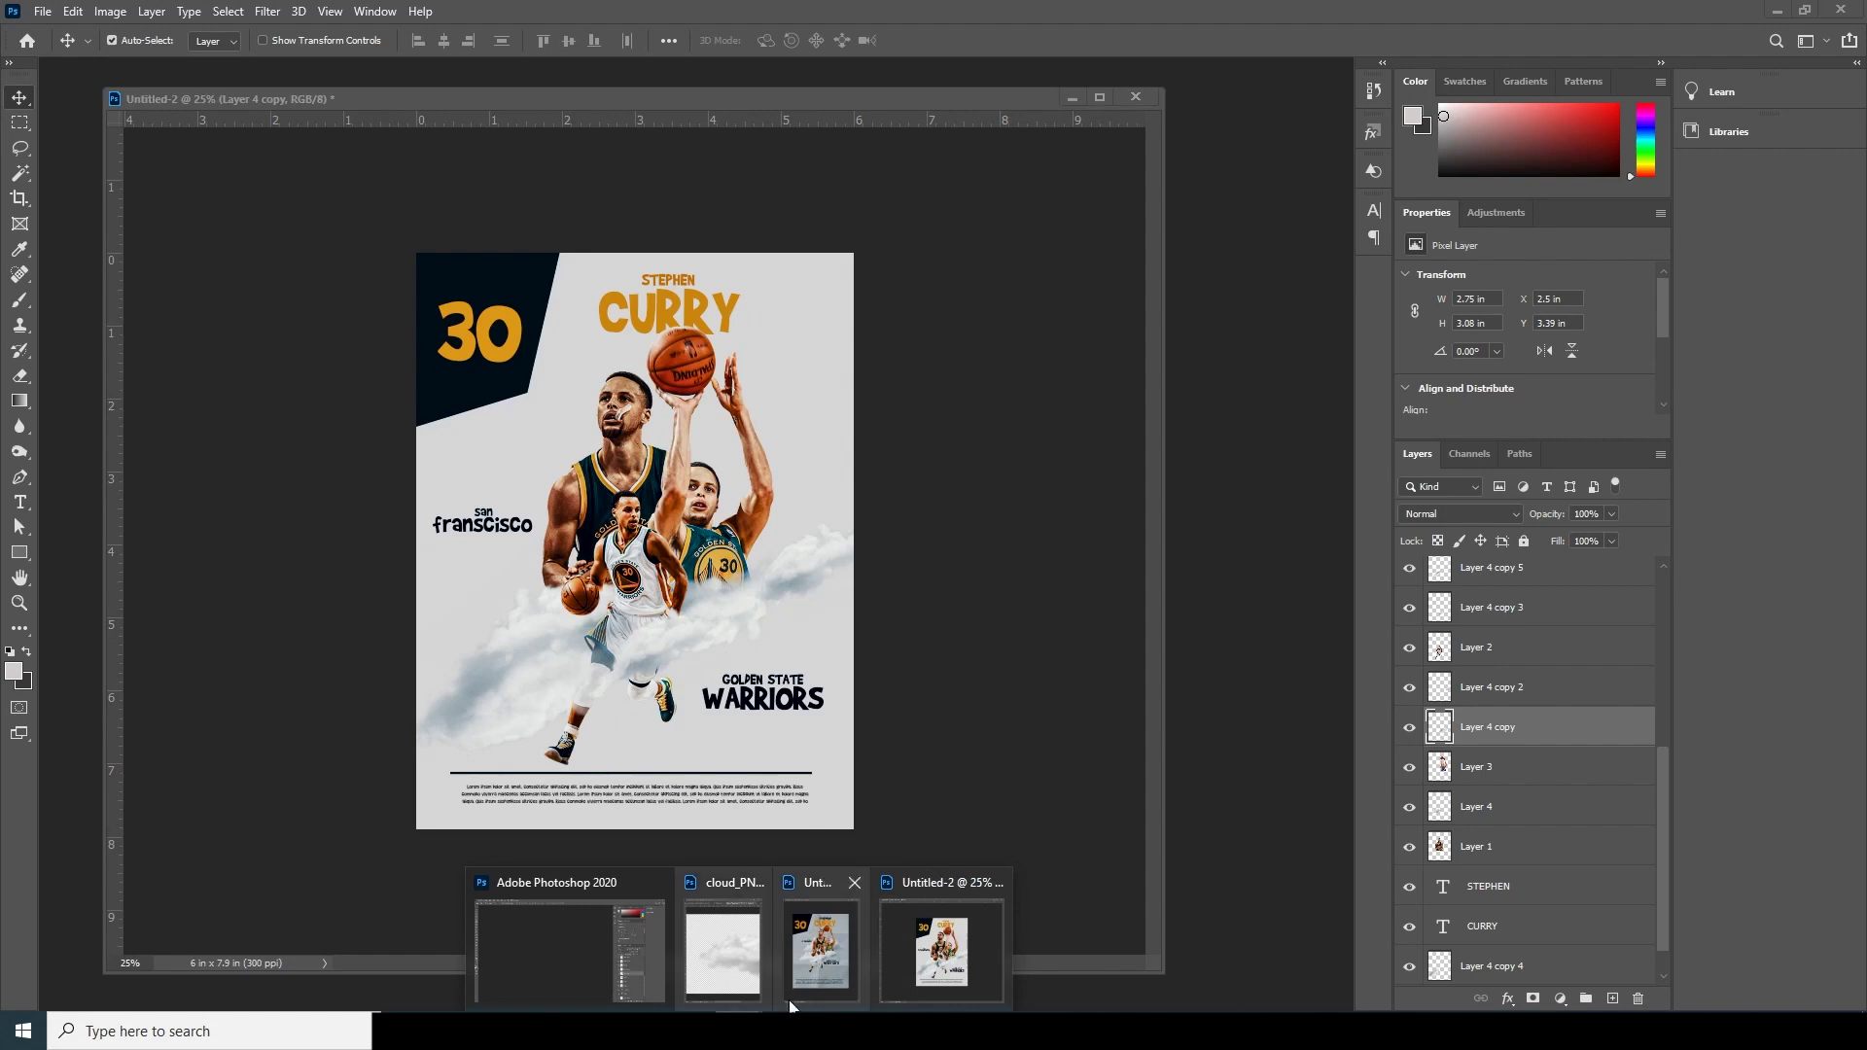
pyautogui.click(738, 936)
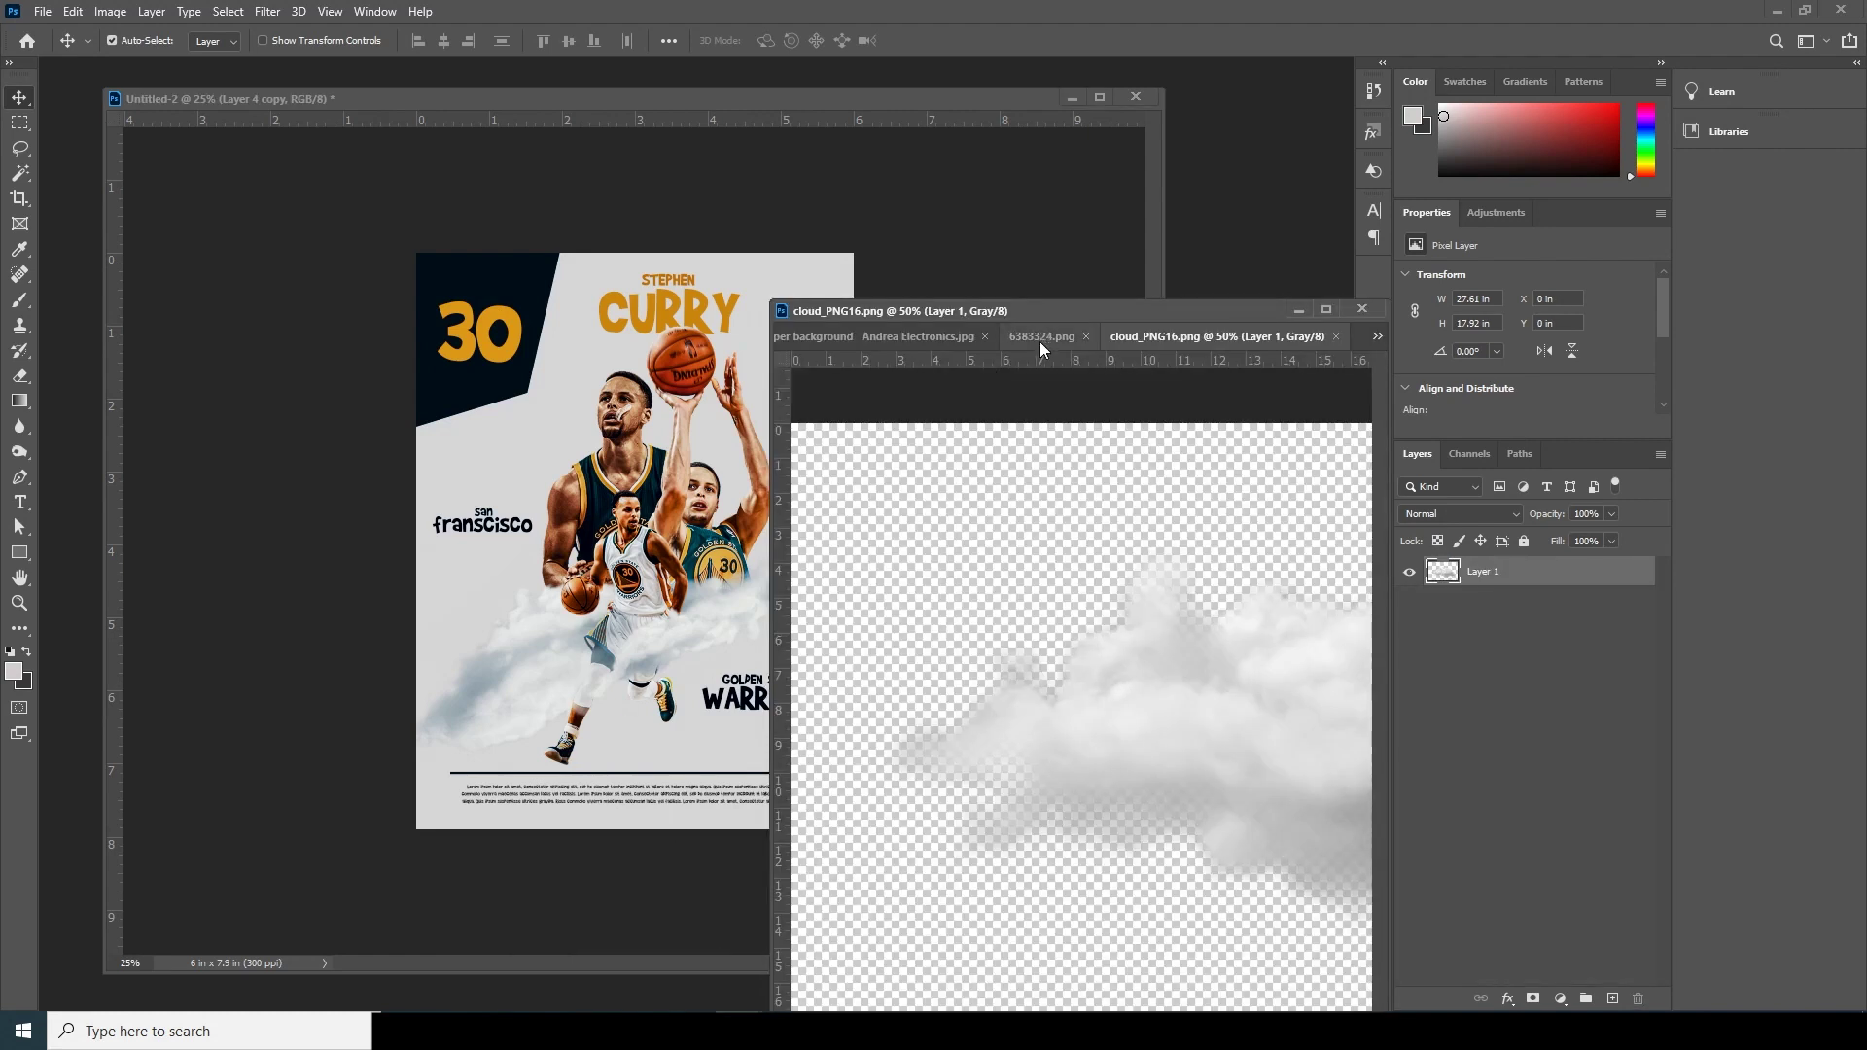
pyautogui.click(1041, 338)
pyautogui.click(953, 339)
pyautogui.moveTo(1099, 642); pyautogui.dragTo(637, 280)
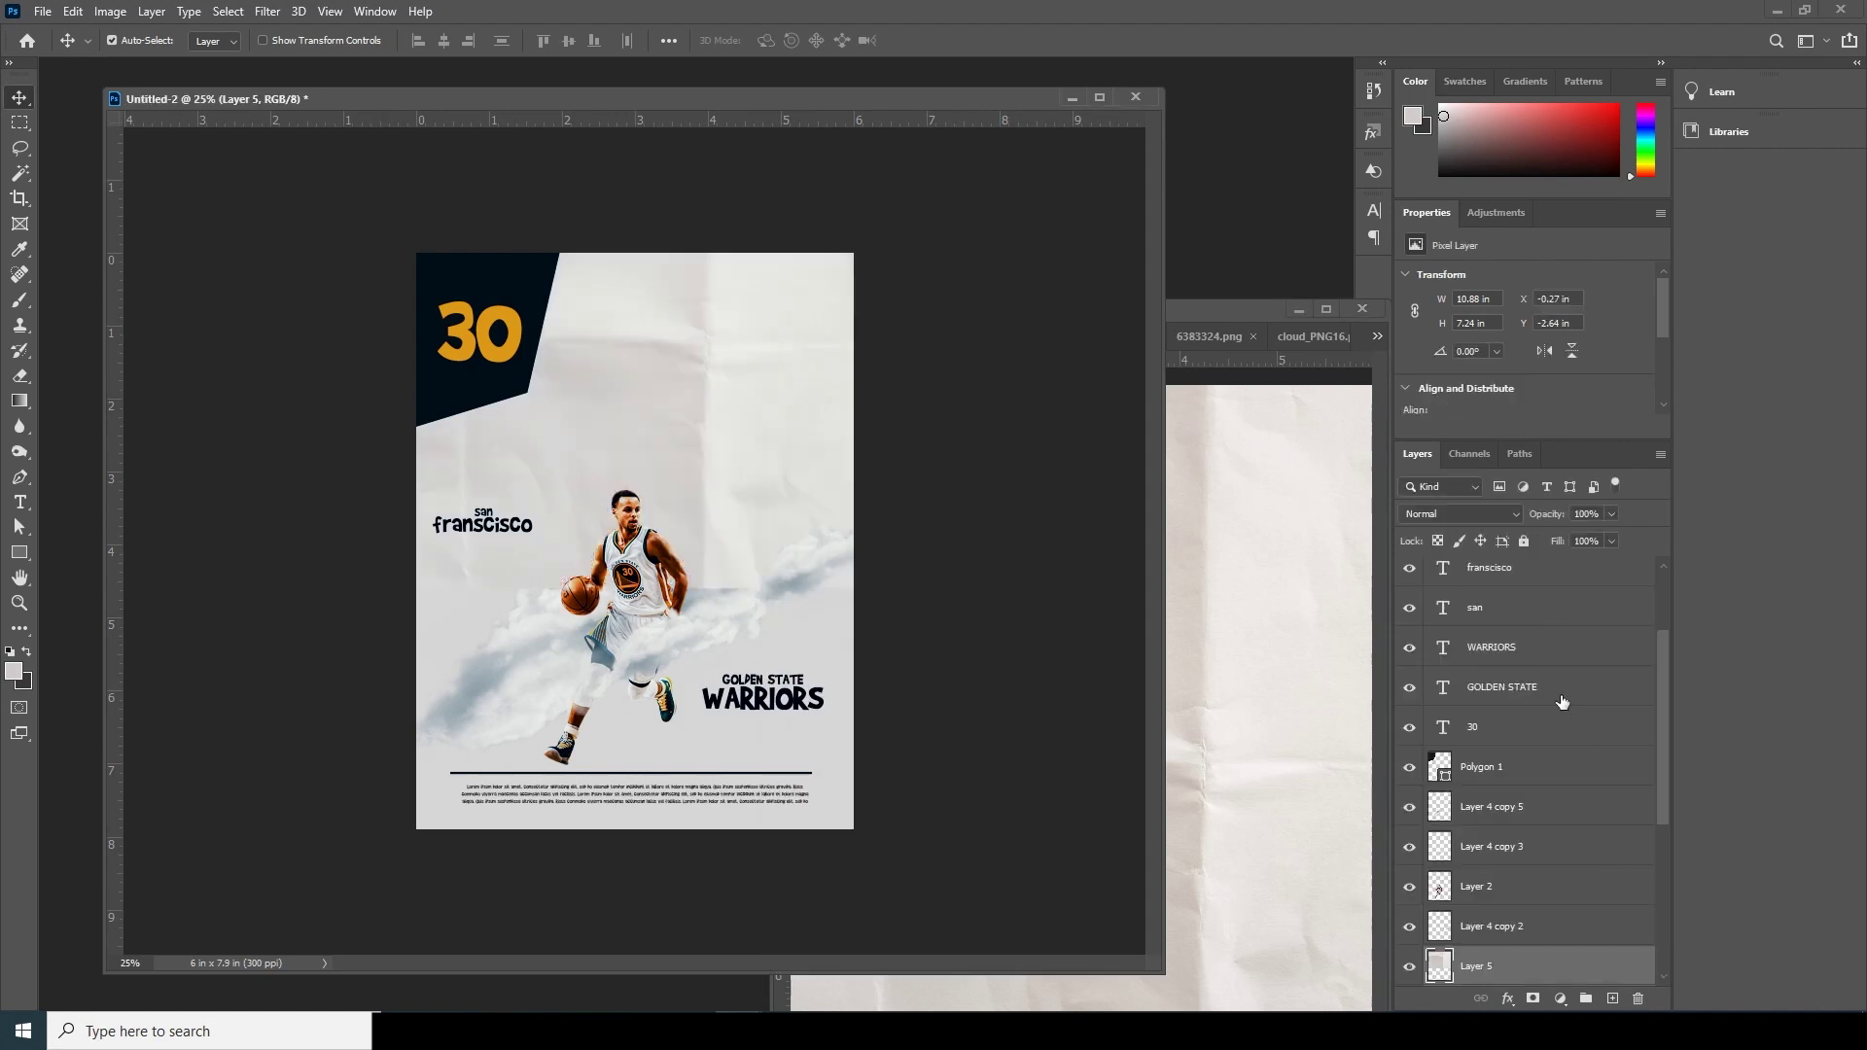
# Place the paper texture layer just below Color Lookup 1 and rotate it about -87.4° to cover the whole poster.
pyautogui.moveTo(1449, 976); pyautogui.dragTo(1468, 698)
pyautogui.moveTo(782, 464); pyautogui.dragTo(562, 701)
pyautogui.hotkey('ctrl', 't')
pyautogui.moveTo(1061, 846); pyautogui.dragTo(721, 283)
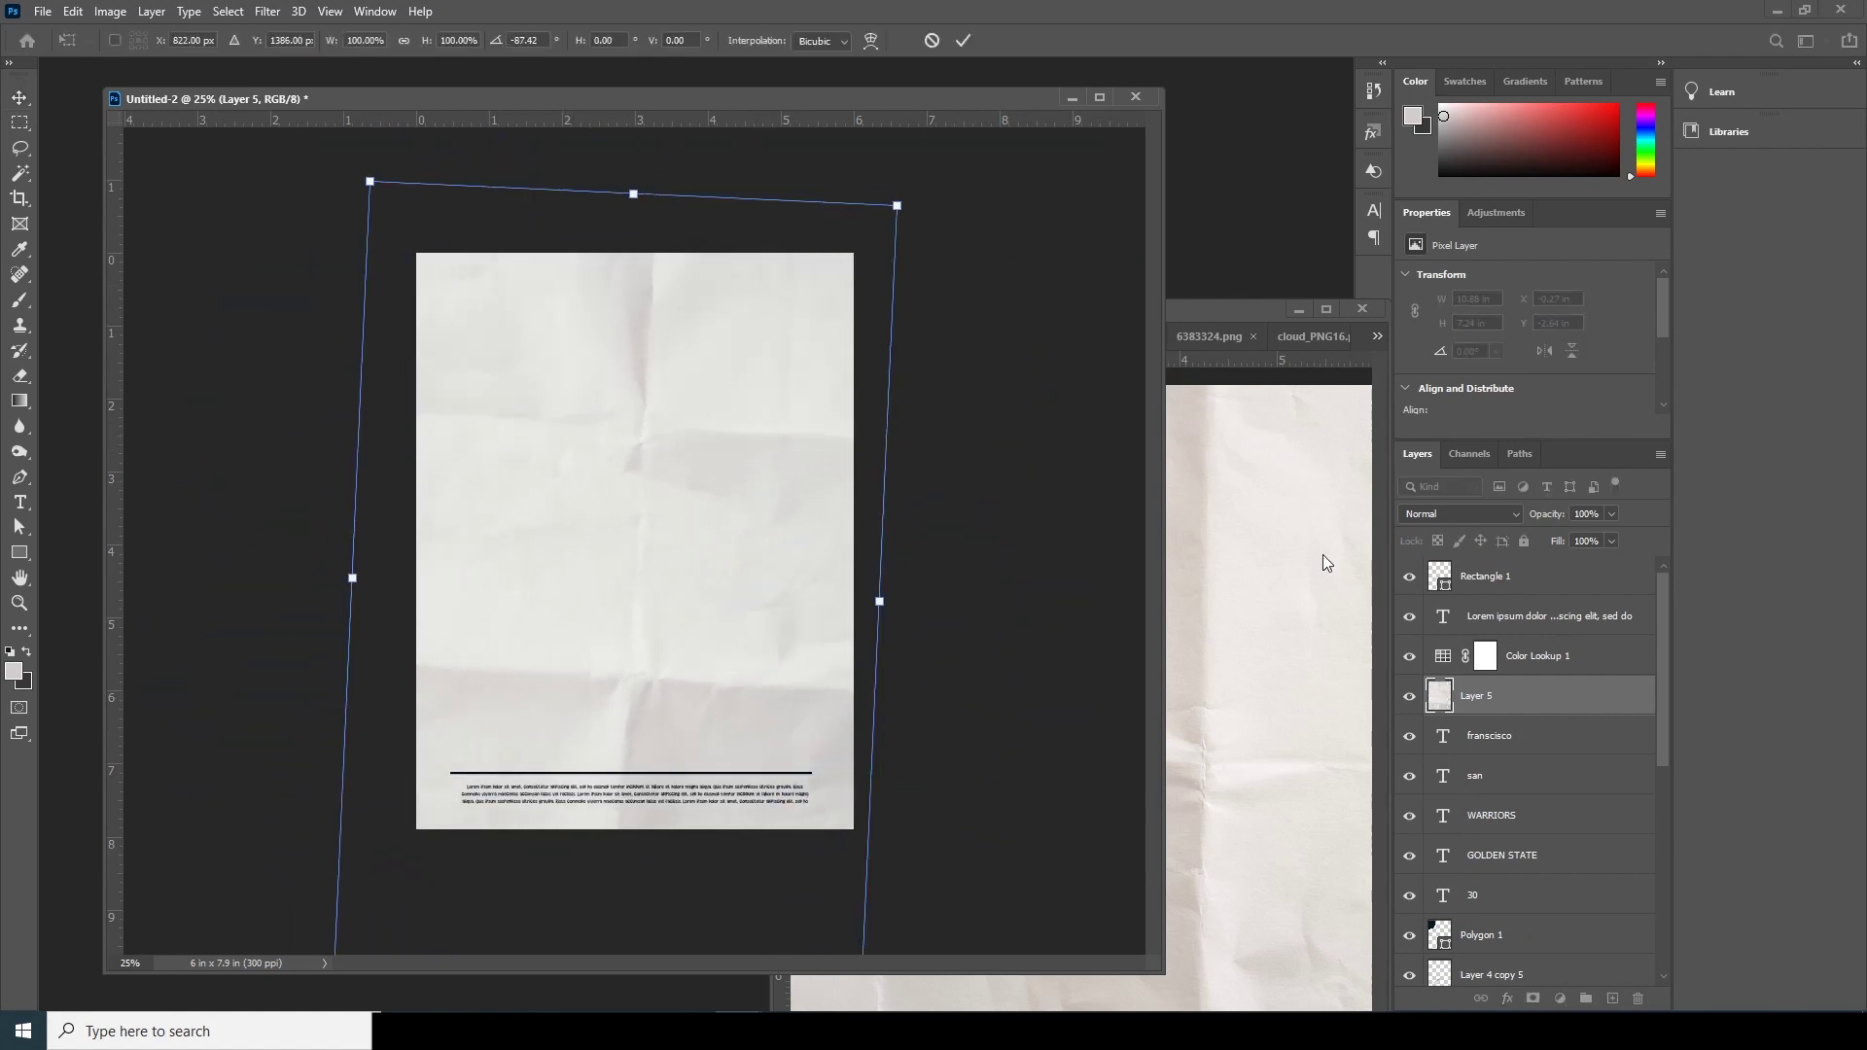
pyautogui.press('Return')
# Set the paper texture layer's blend mode to Multiply and minimize the window holding its source image.
pyautogui.click(1433, 514)
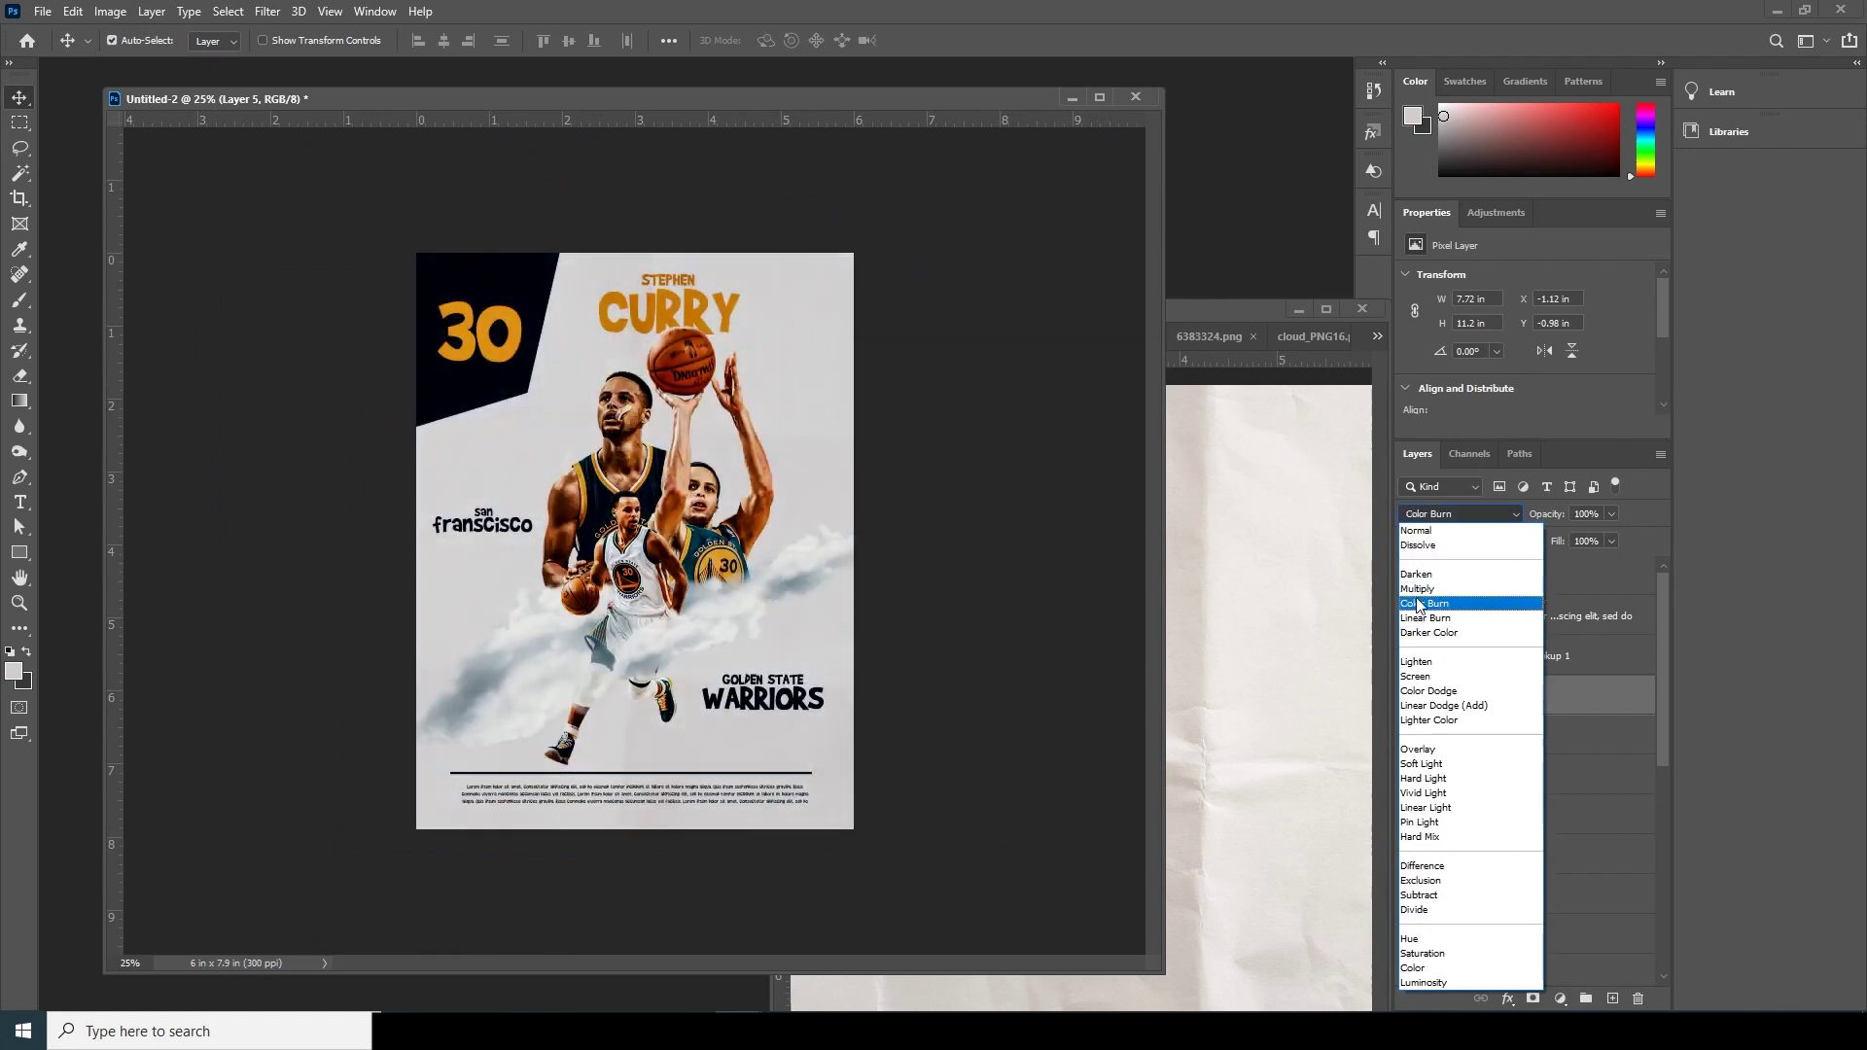
pyautogui.click(1416, 590)
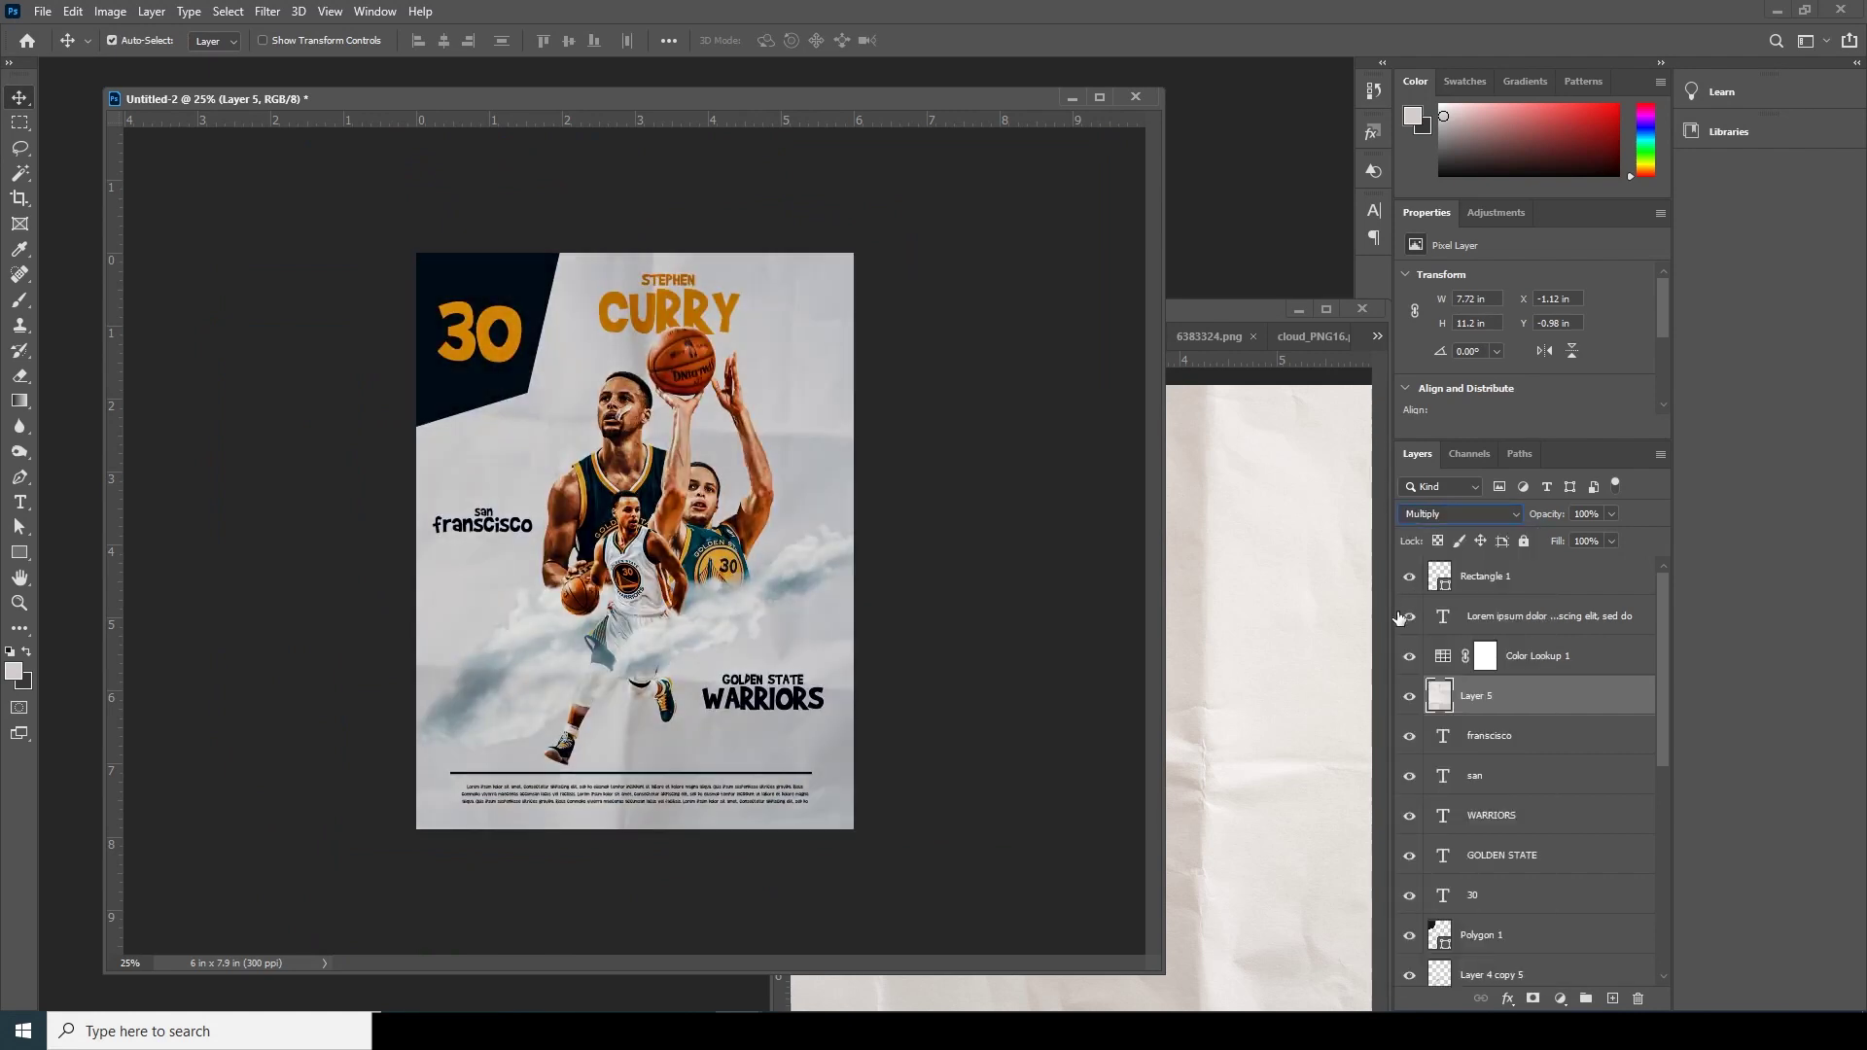
pyautogui.click(1298, 310)
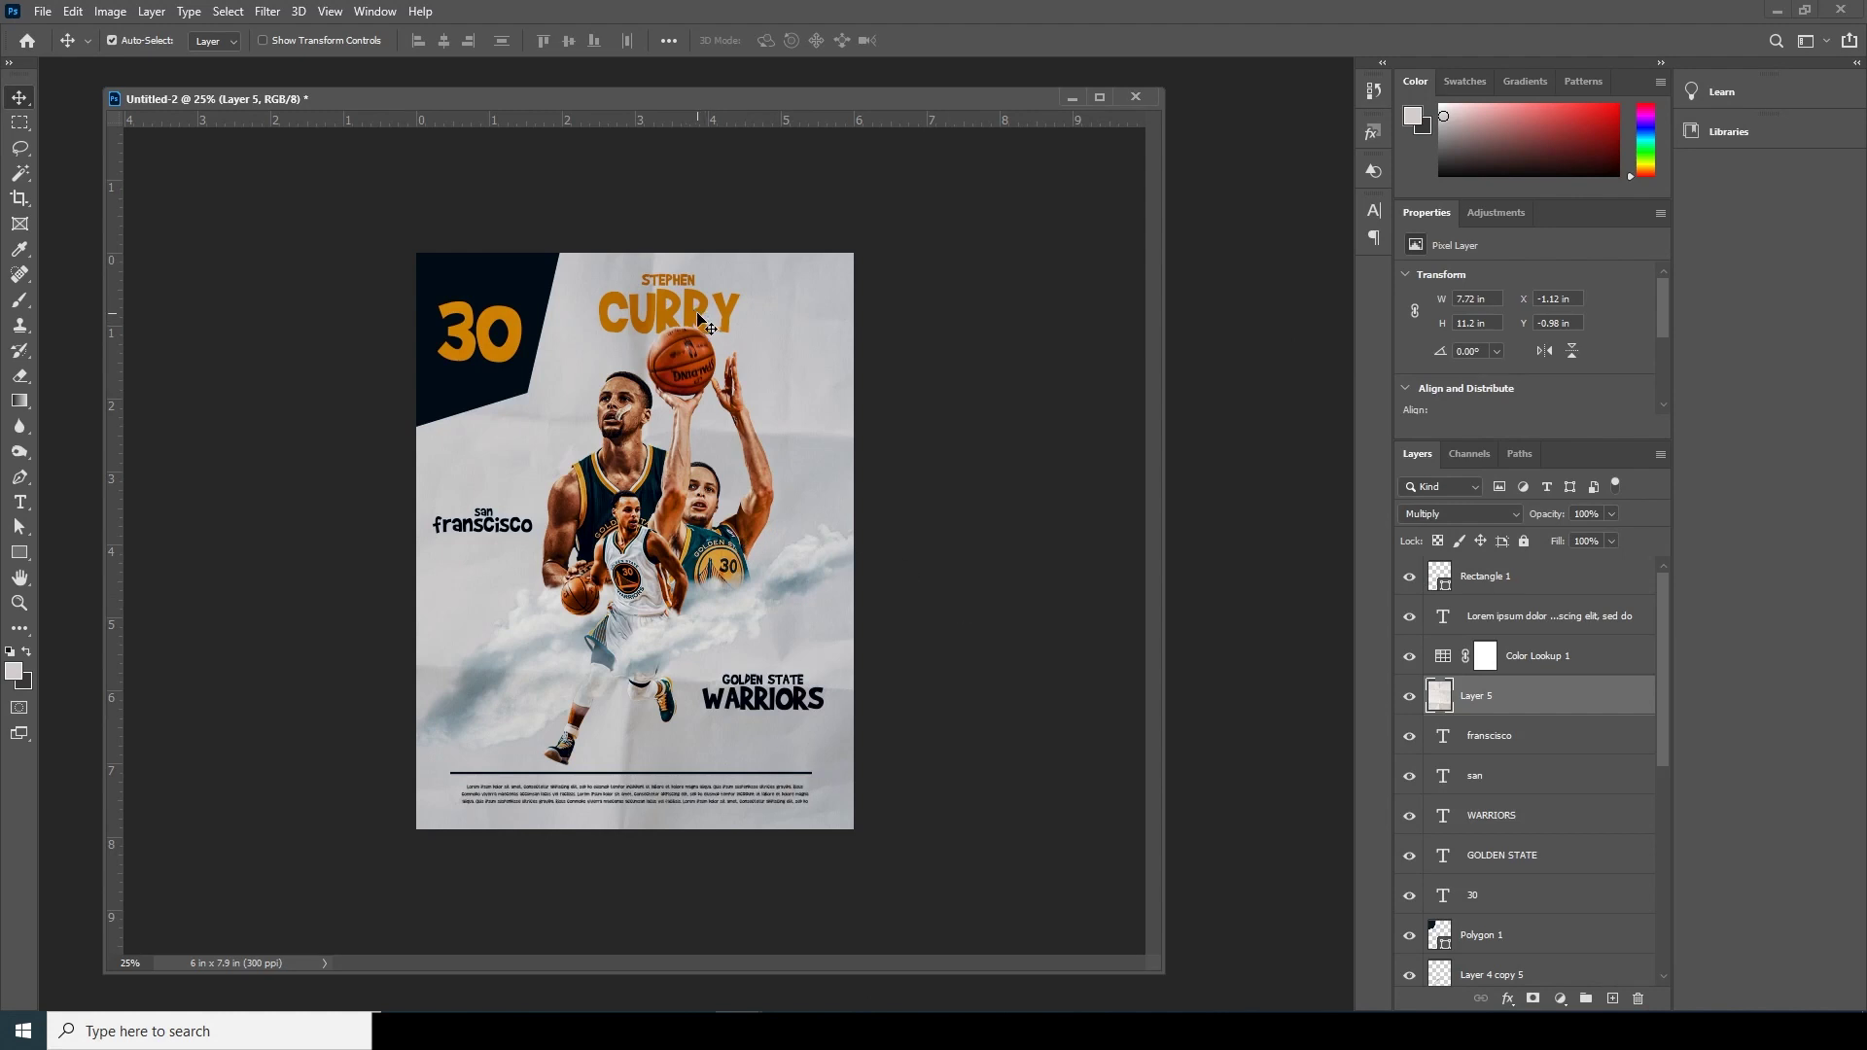
# Duplicate the CURRY text layer and turn the copy into an outline with a 6 px inside dark teal stroke and 0% fill.
pyautogui.rightClick(698, 314)
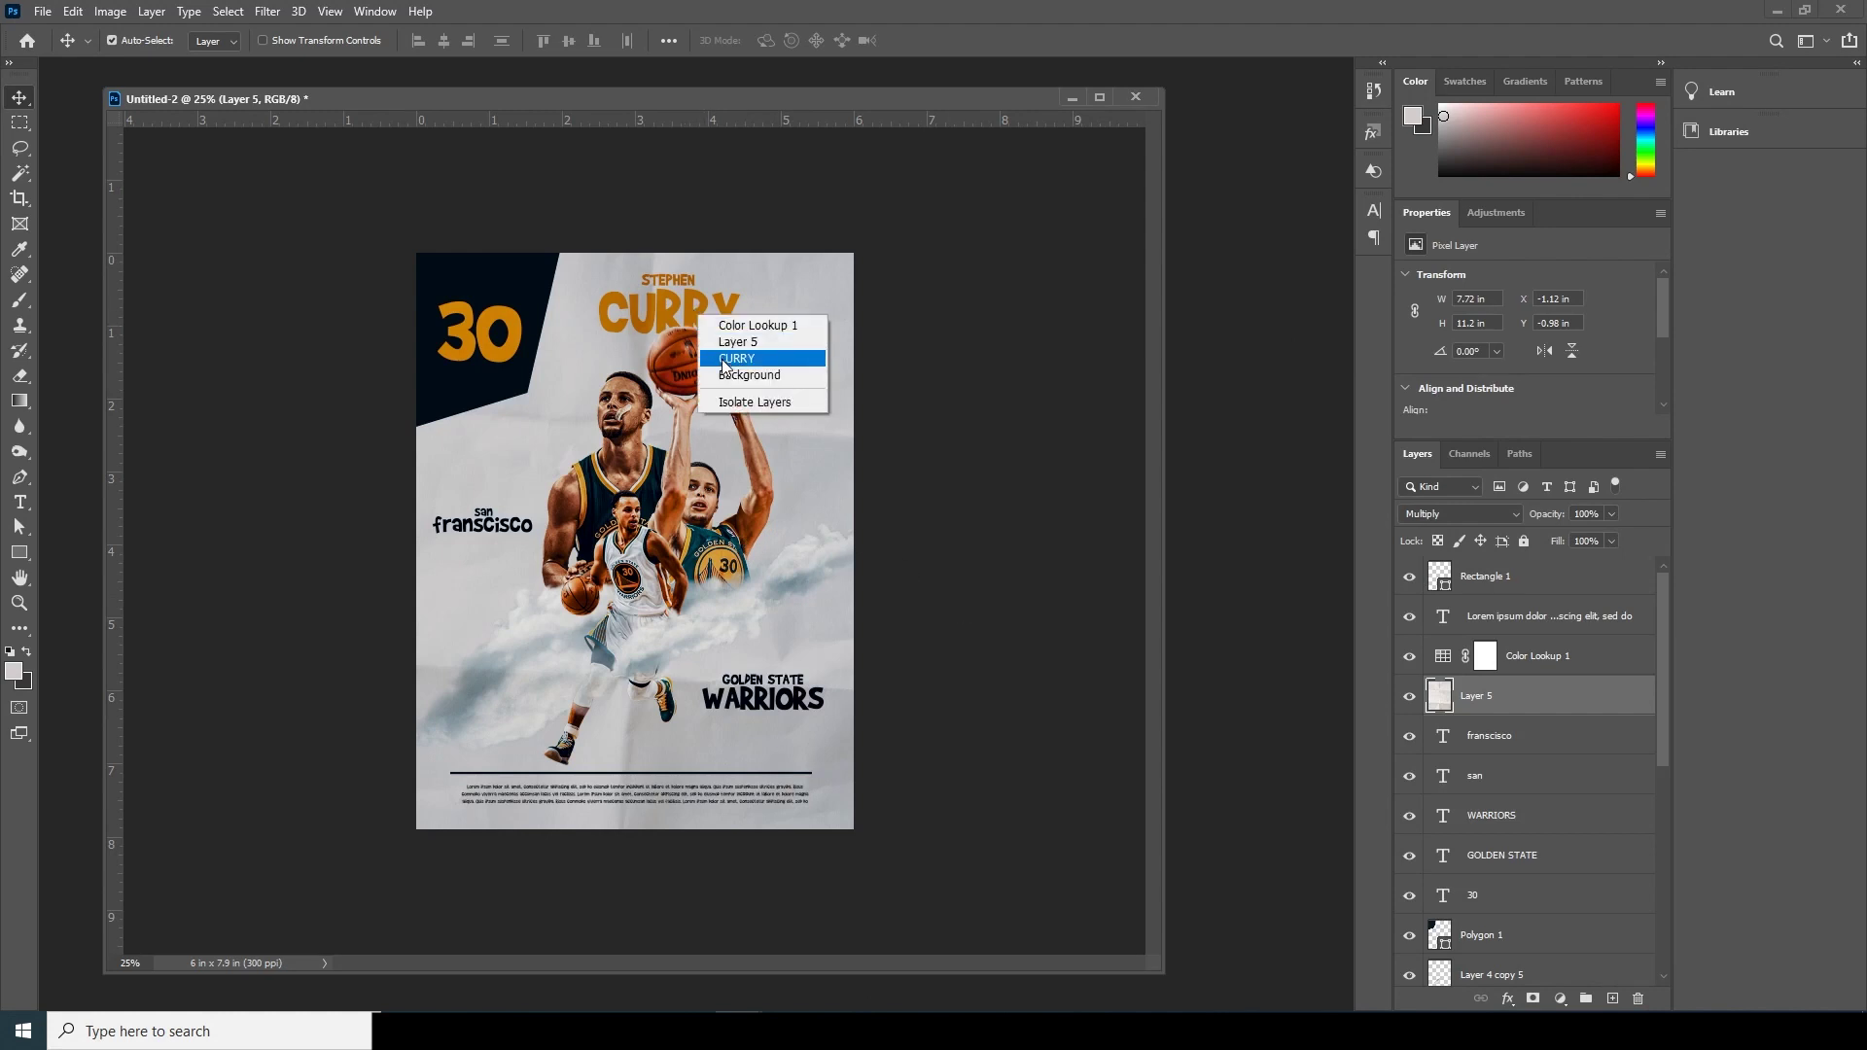
pyautogui.click(736, 359)
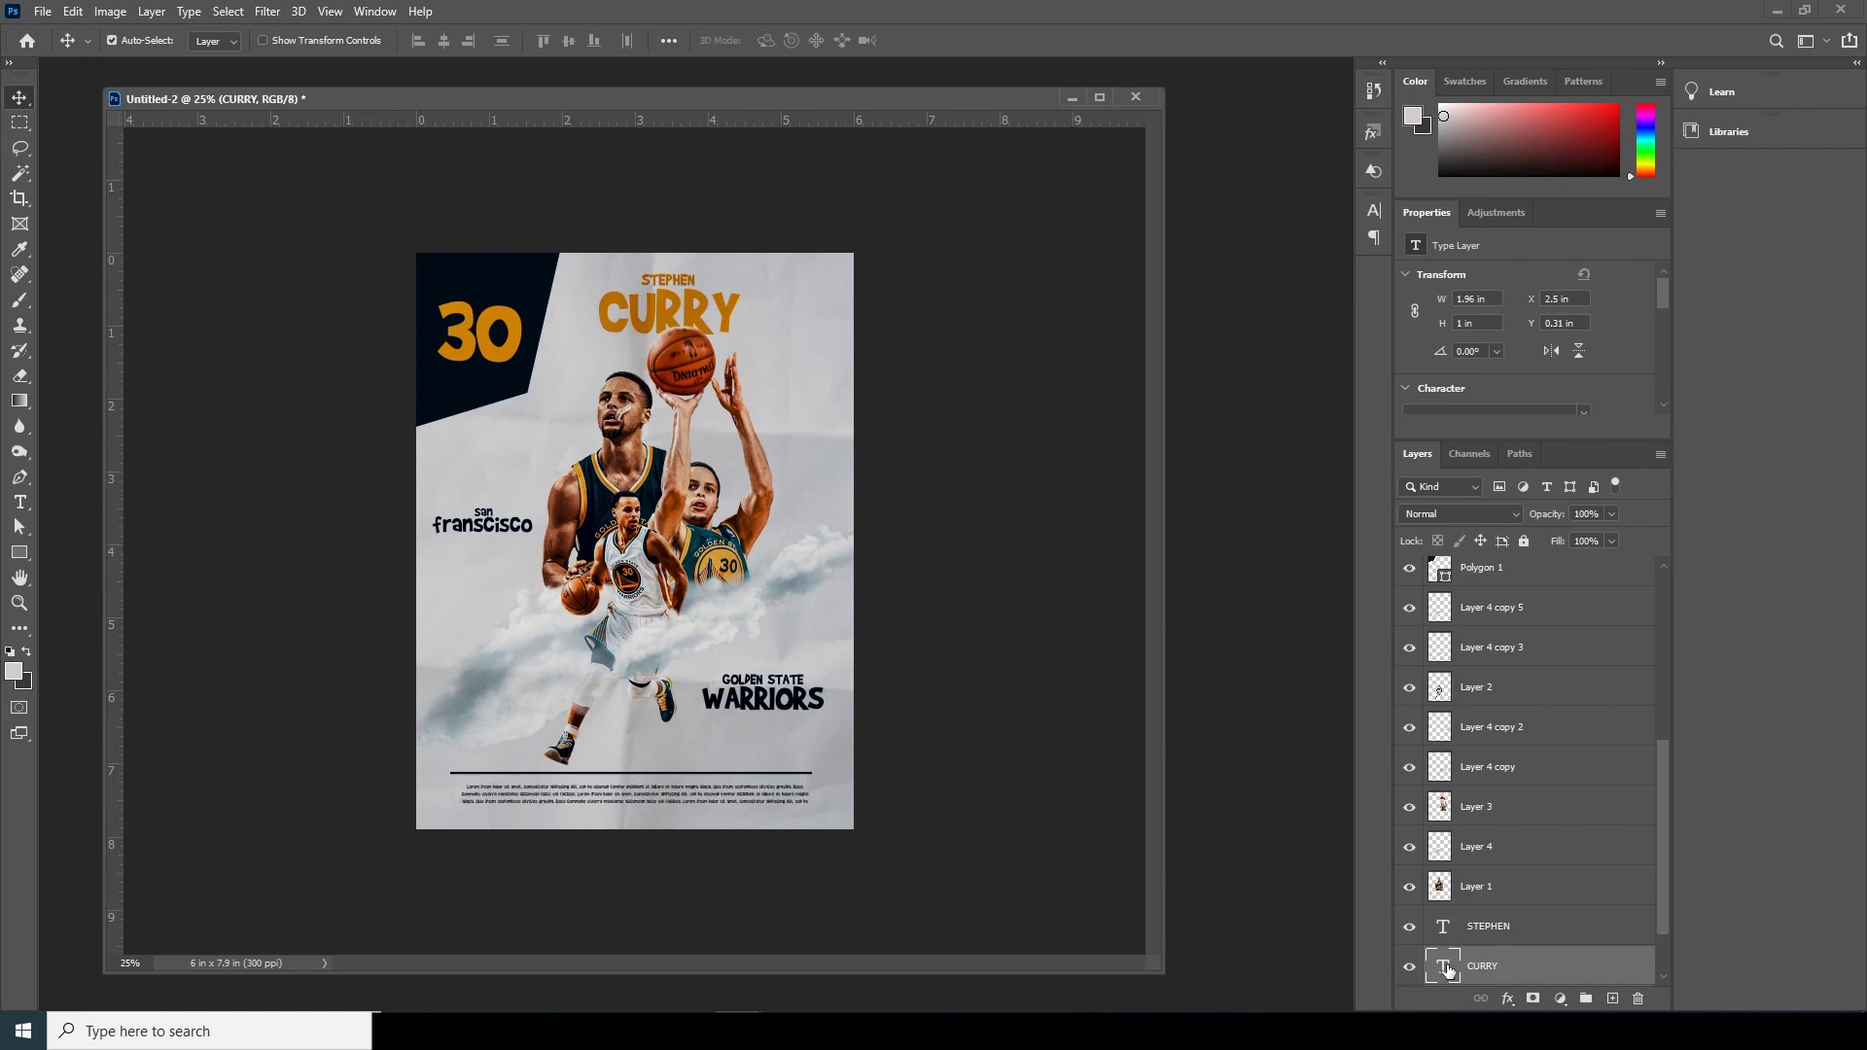
pyautogui.hotkey('ctrl', 'j')
pyautogui.click(1509, 1001)
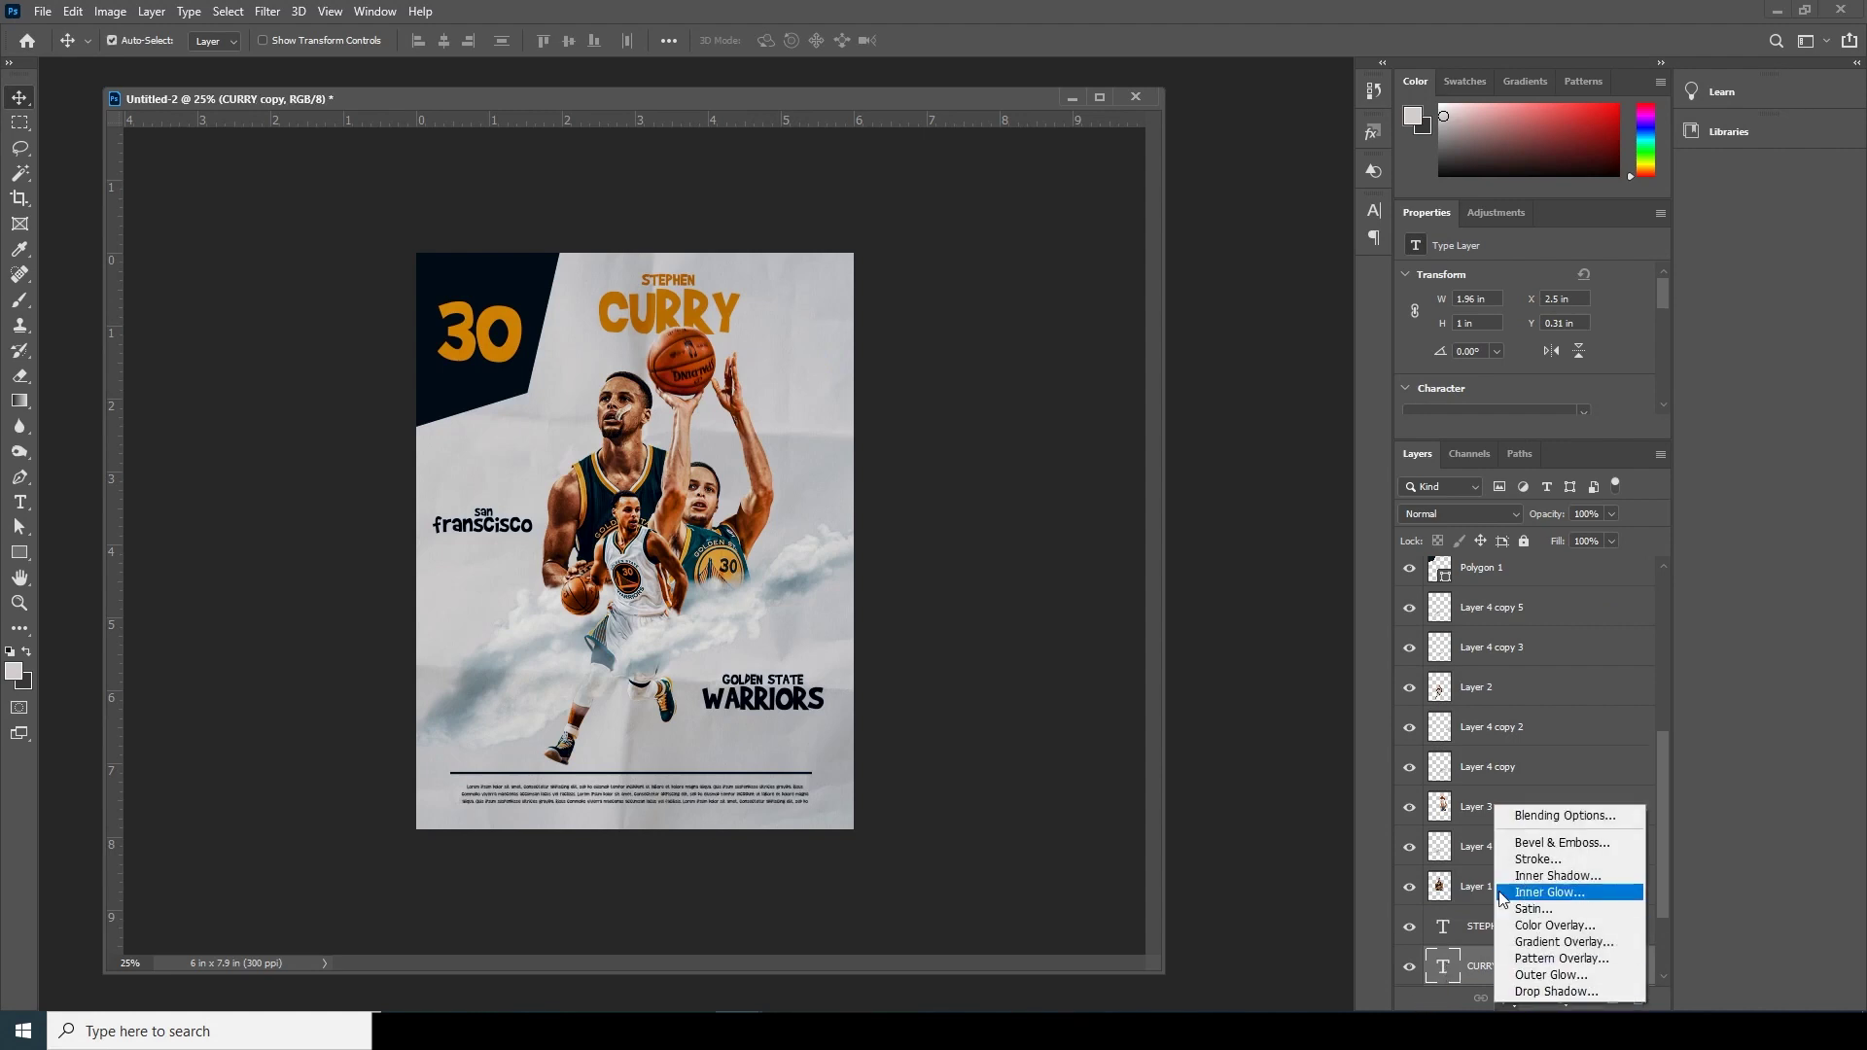
pyautogui.click(1524, 860)
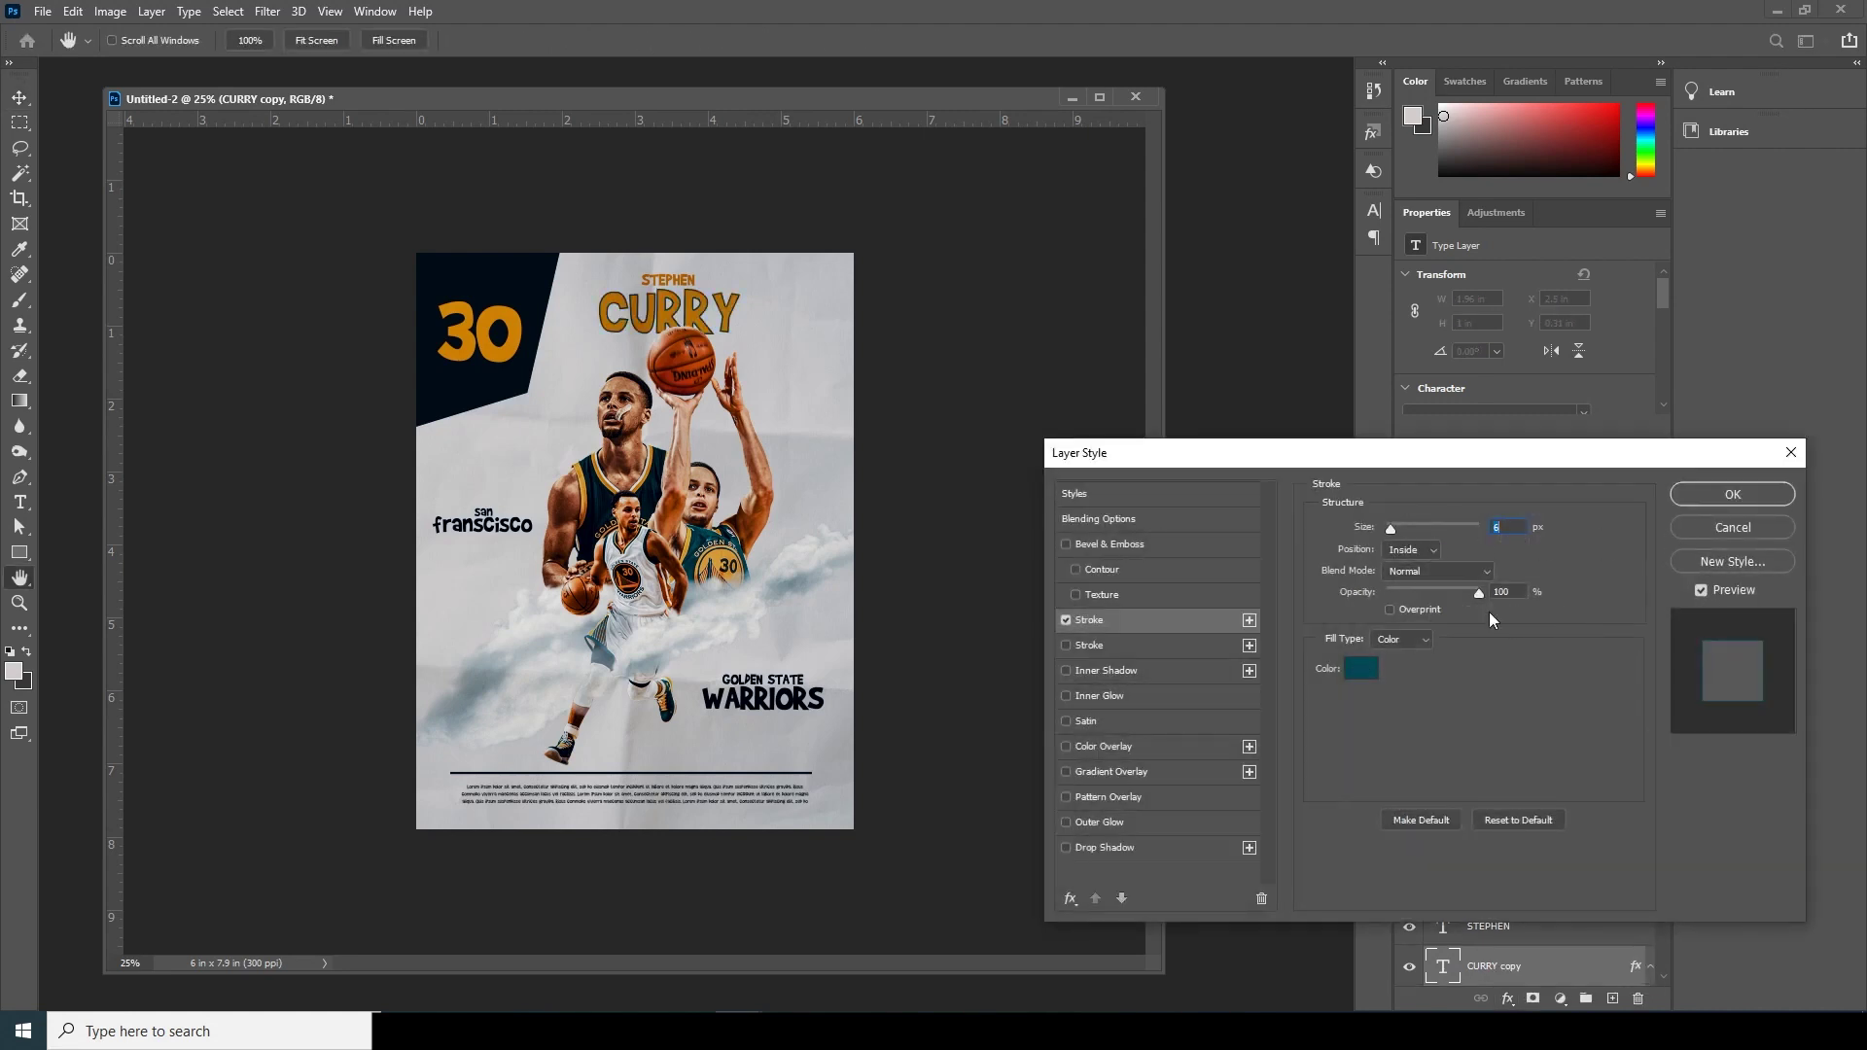
pyautogui.click(1690, 499)
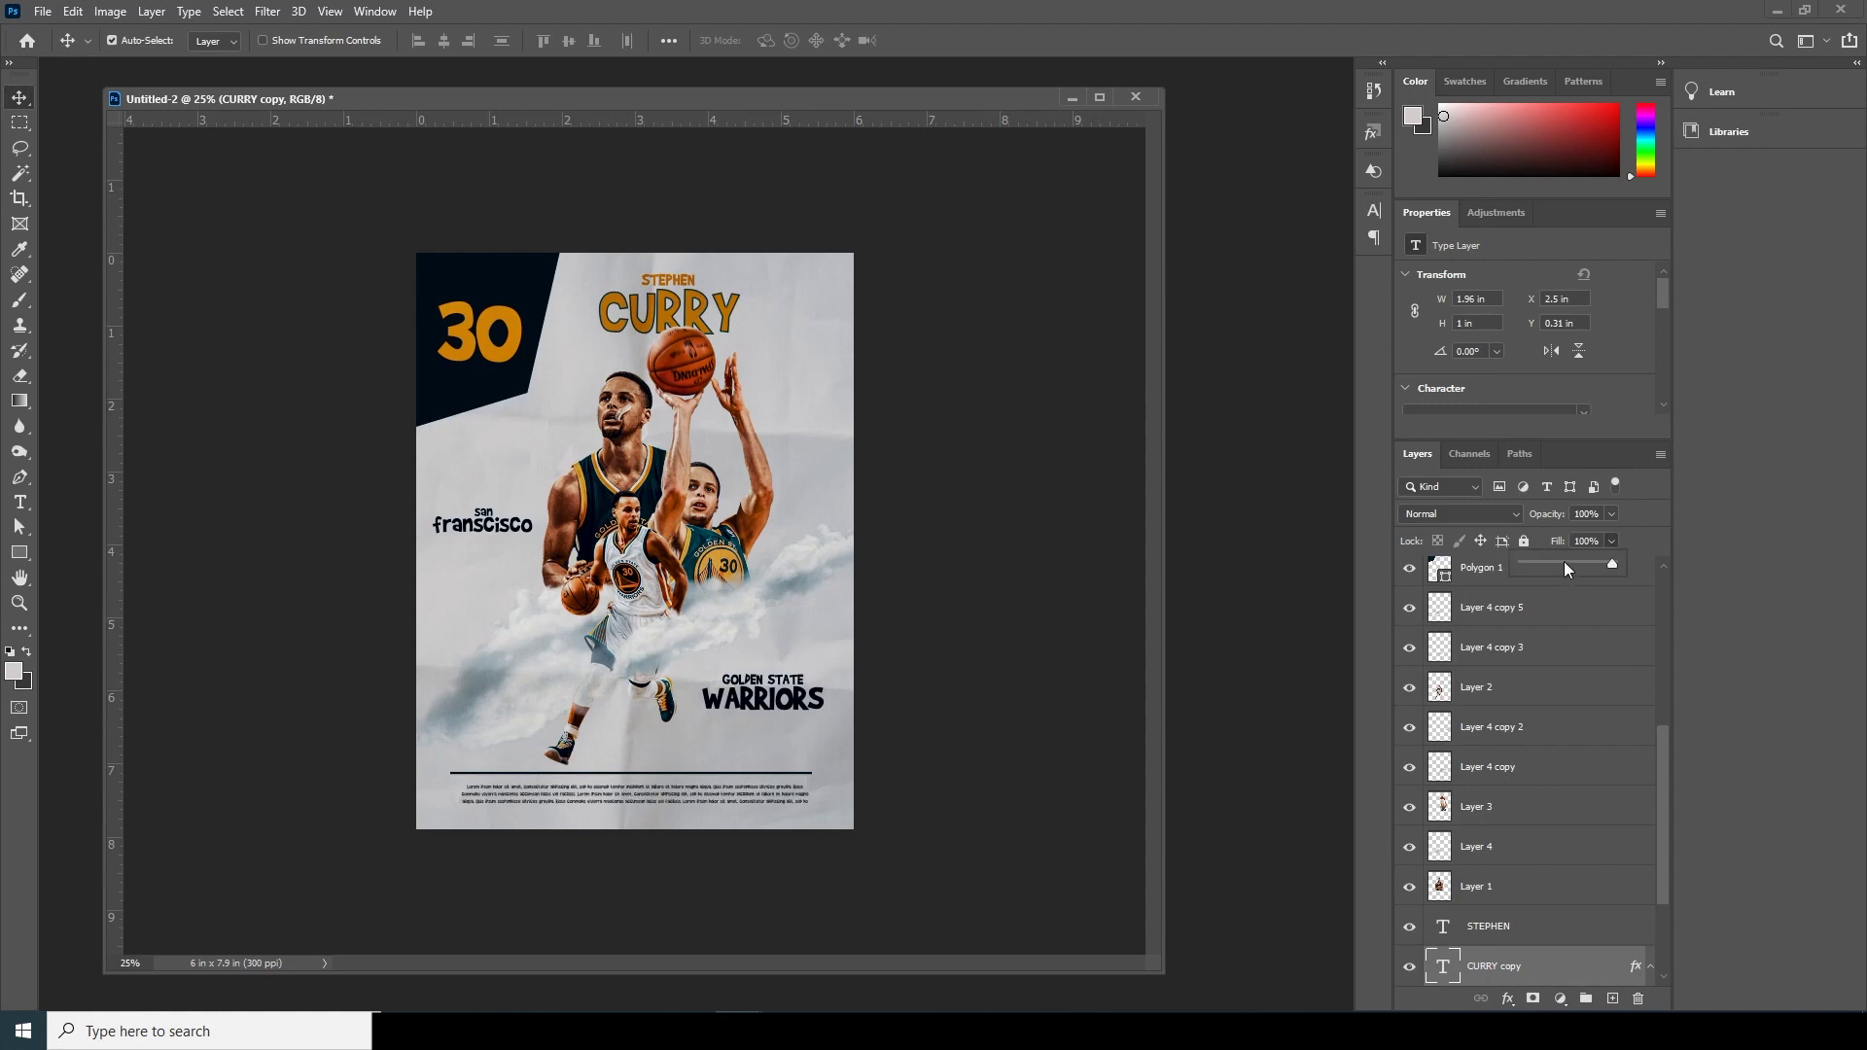
# Scale the outlined CURRY copy to about 111.9% and nudge it slightly right of the original text.
pyautogui.hotkey('ctrl', 't')
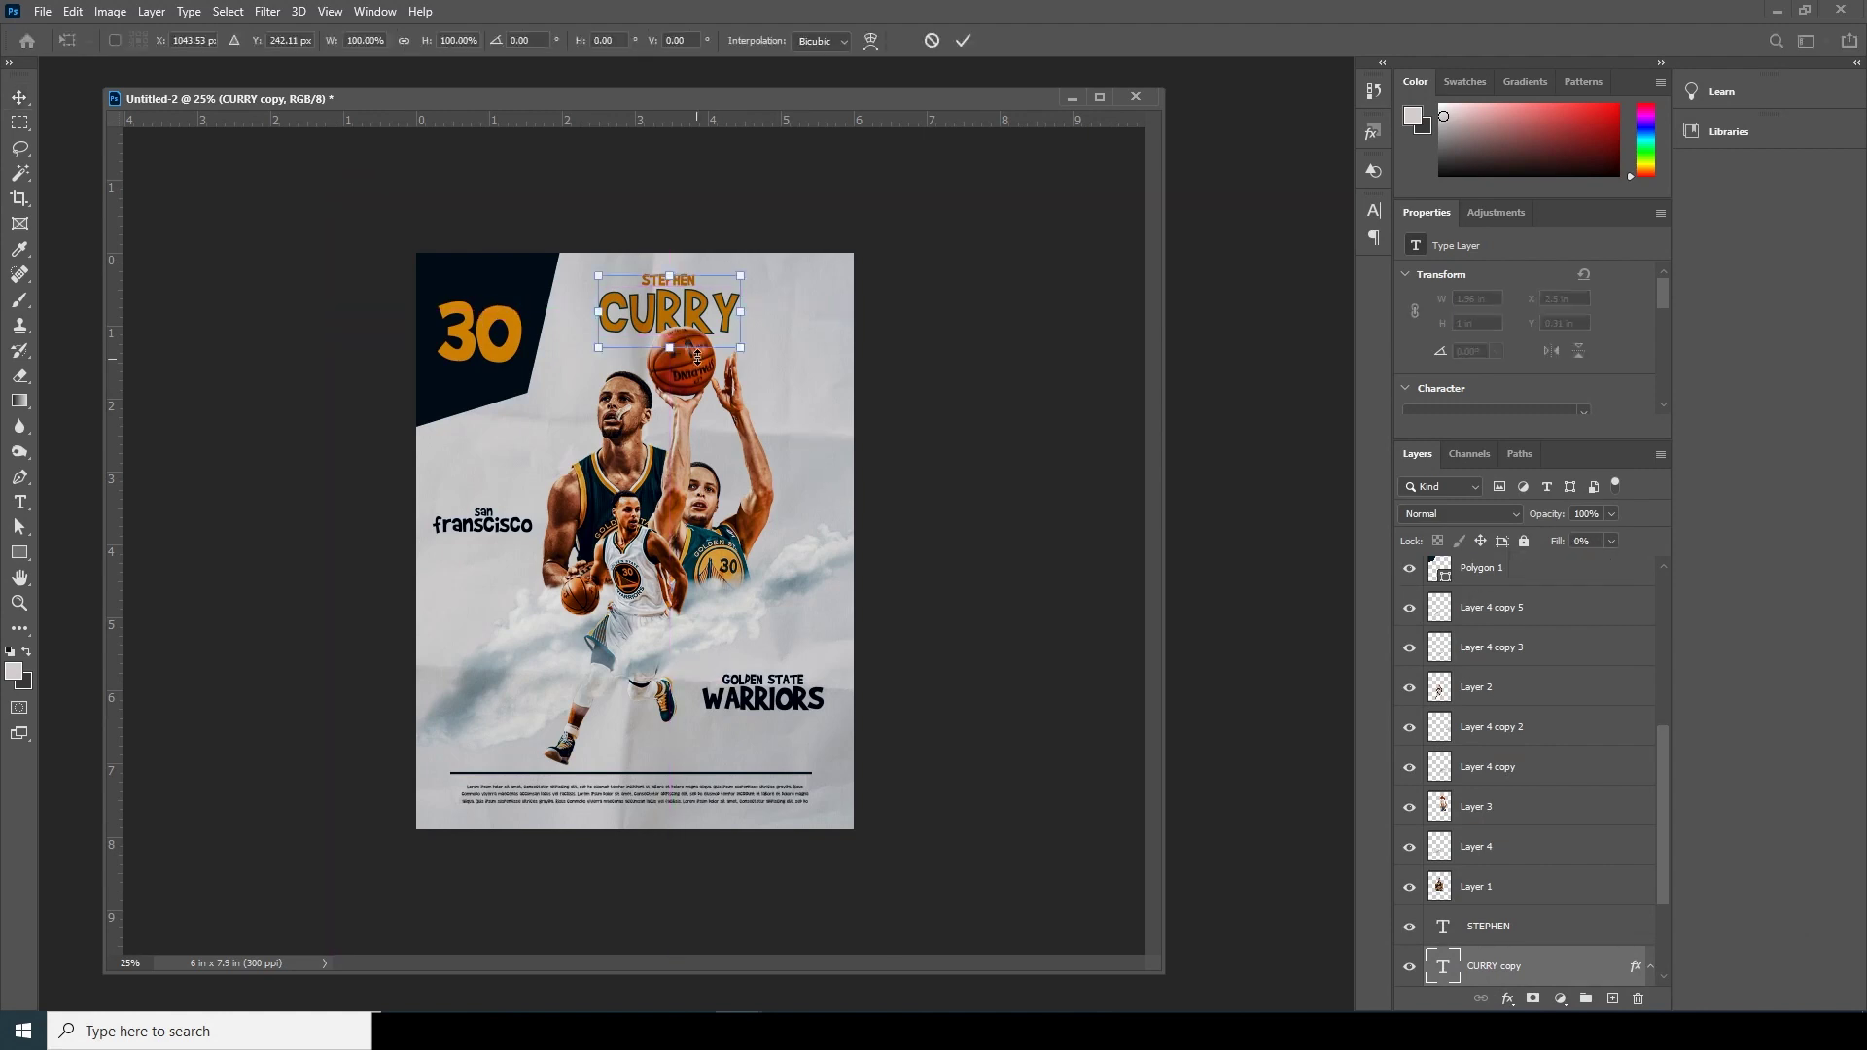
pyautogui.moveTo(744, 349); pyautogui.dragTo(758, 358)
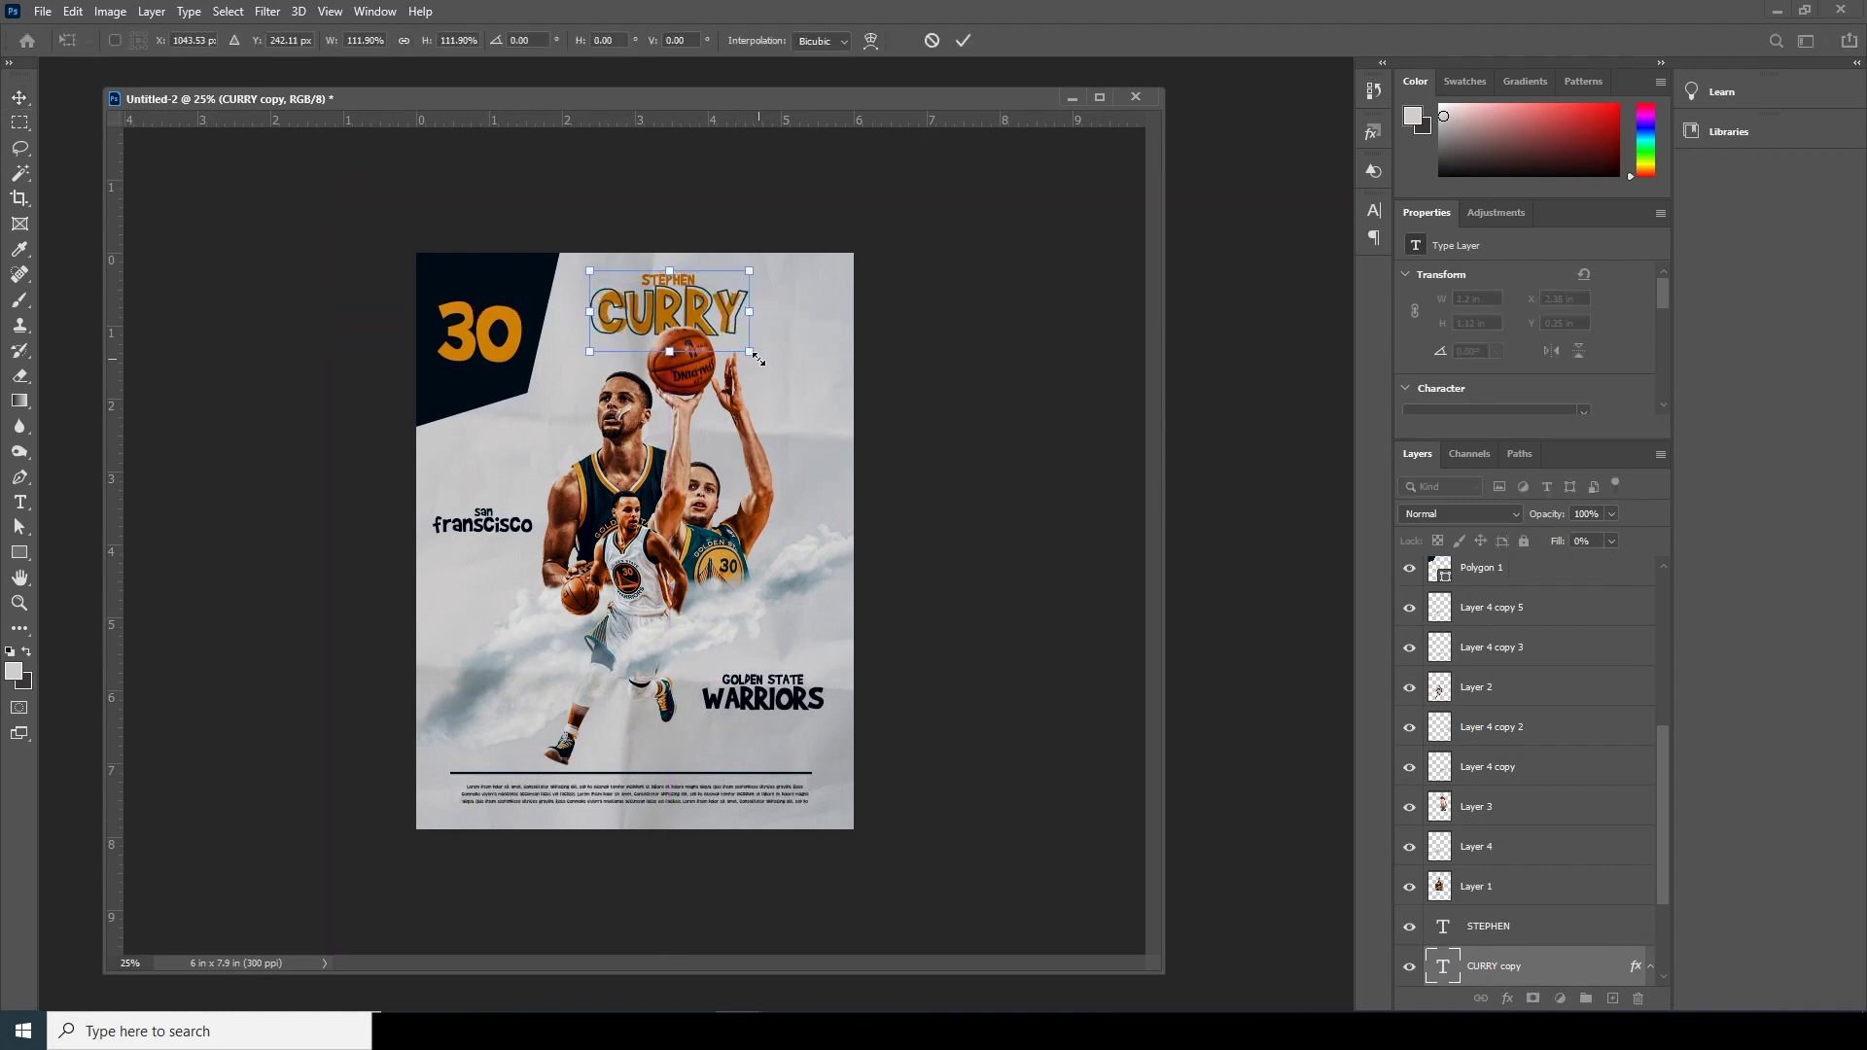
pyautogui.press('Right')
pyautogui.press('Right')
pyautogui.press('Right')
pyautogui.press('Right')
pyautogui.press('Right')
pyautogui.press('Right')
pyautogui.press('Right')
pyautogui.press('Right')
pyautogui.press('Right')
pyautogui.press('Right')
pyautogui.press('Right')
pyautogui.press('Right')
pyautogui.press('Right')
pyautogui.press('Right')
pyautogui.press('Right')
pyautogui.press('Right')
pyautogui.press('Right')
pyautogui.press('Right')
pyautogui.press('Right')
pyautogui.press('Right')
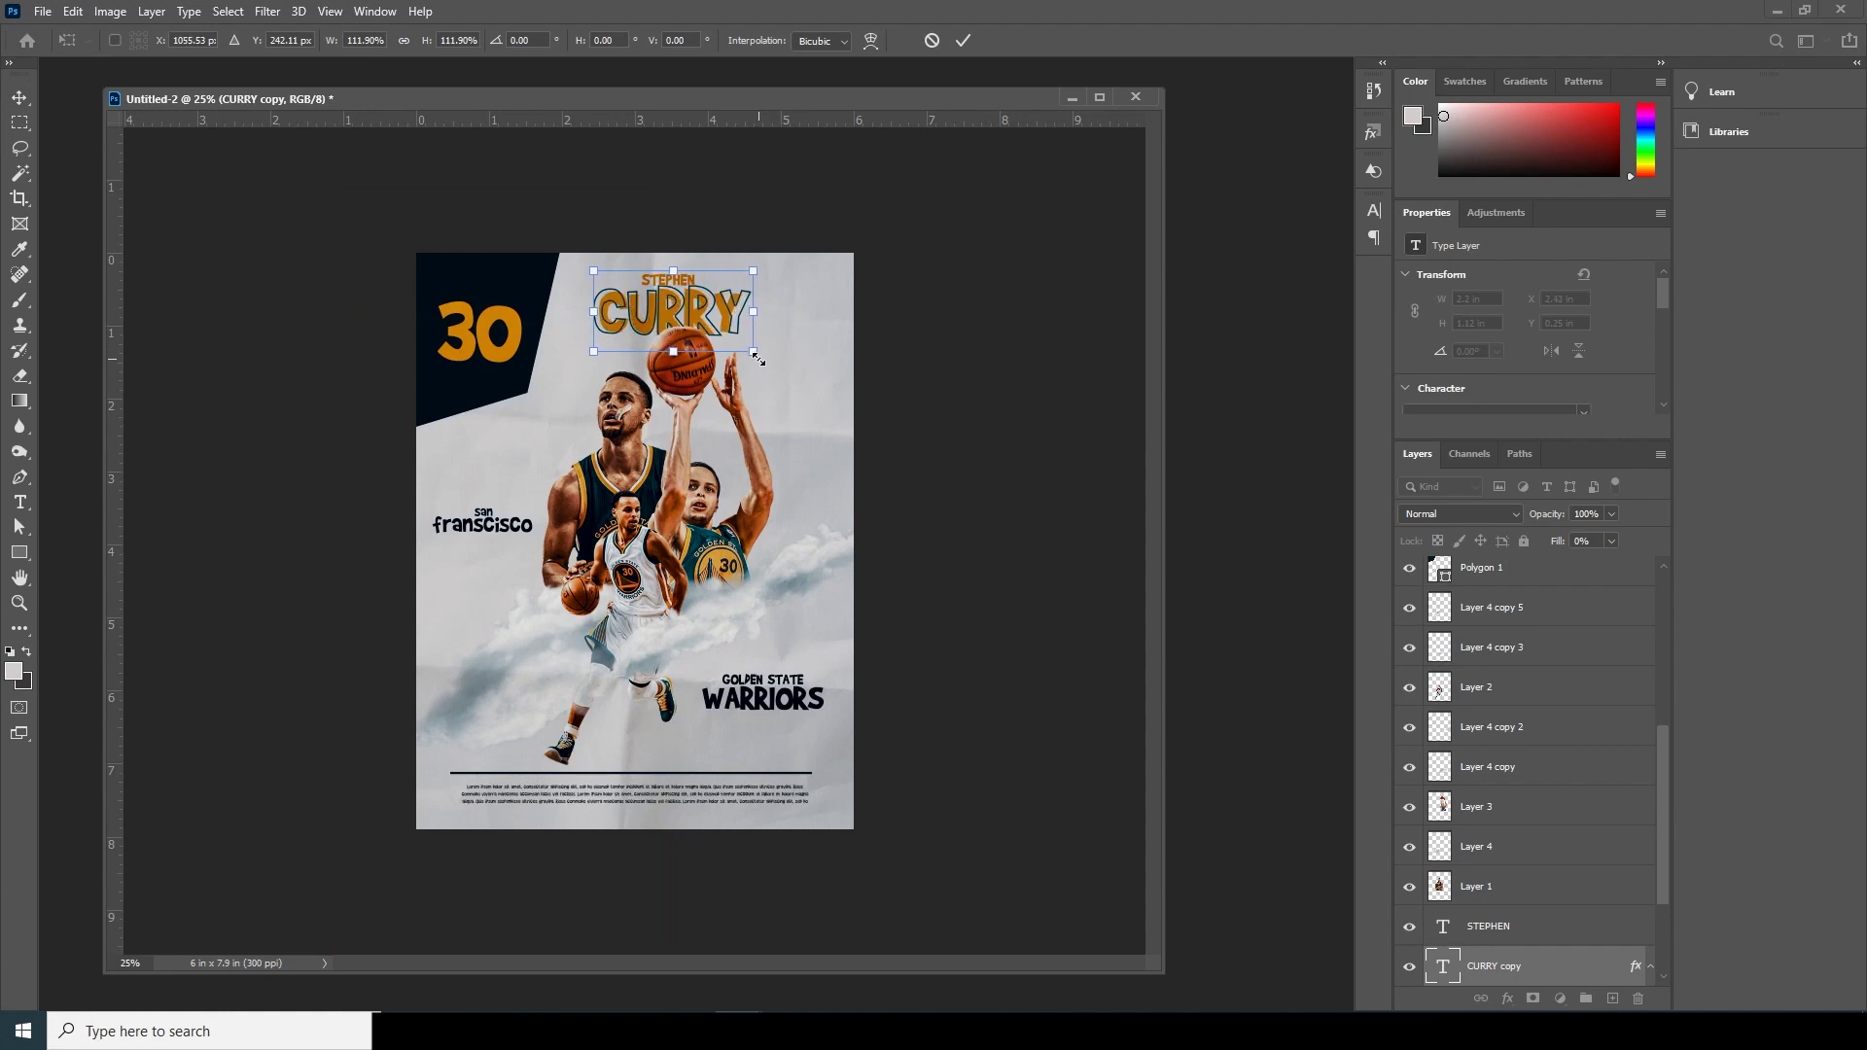
pyautogui.press('Right')
pyautogui.press('Right')
pyautogui.press('Right')
pyautogui.press('Right')
pyautogui.press('Right')
pyautogui.press('Right')
pyautogui.press('Right')
pyautogui.press('Right')
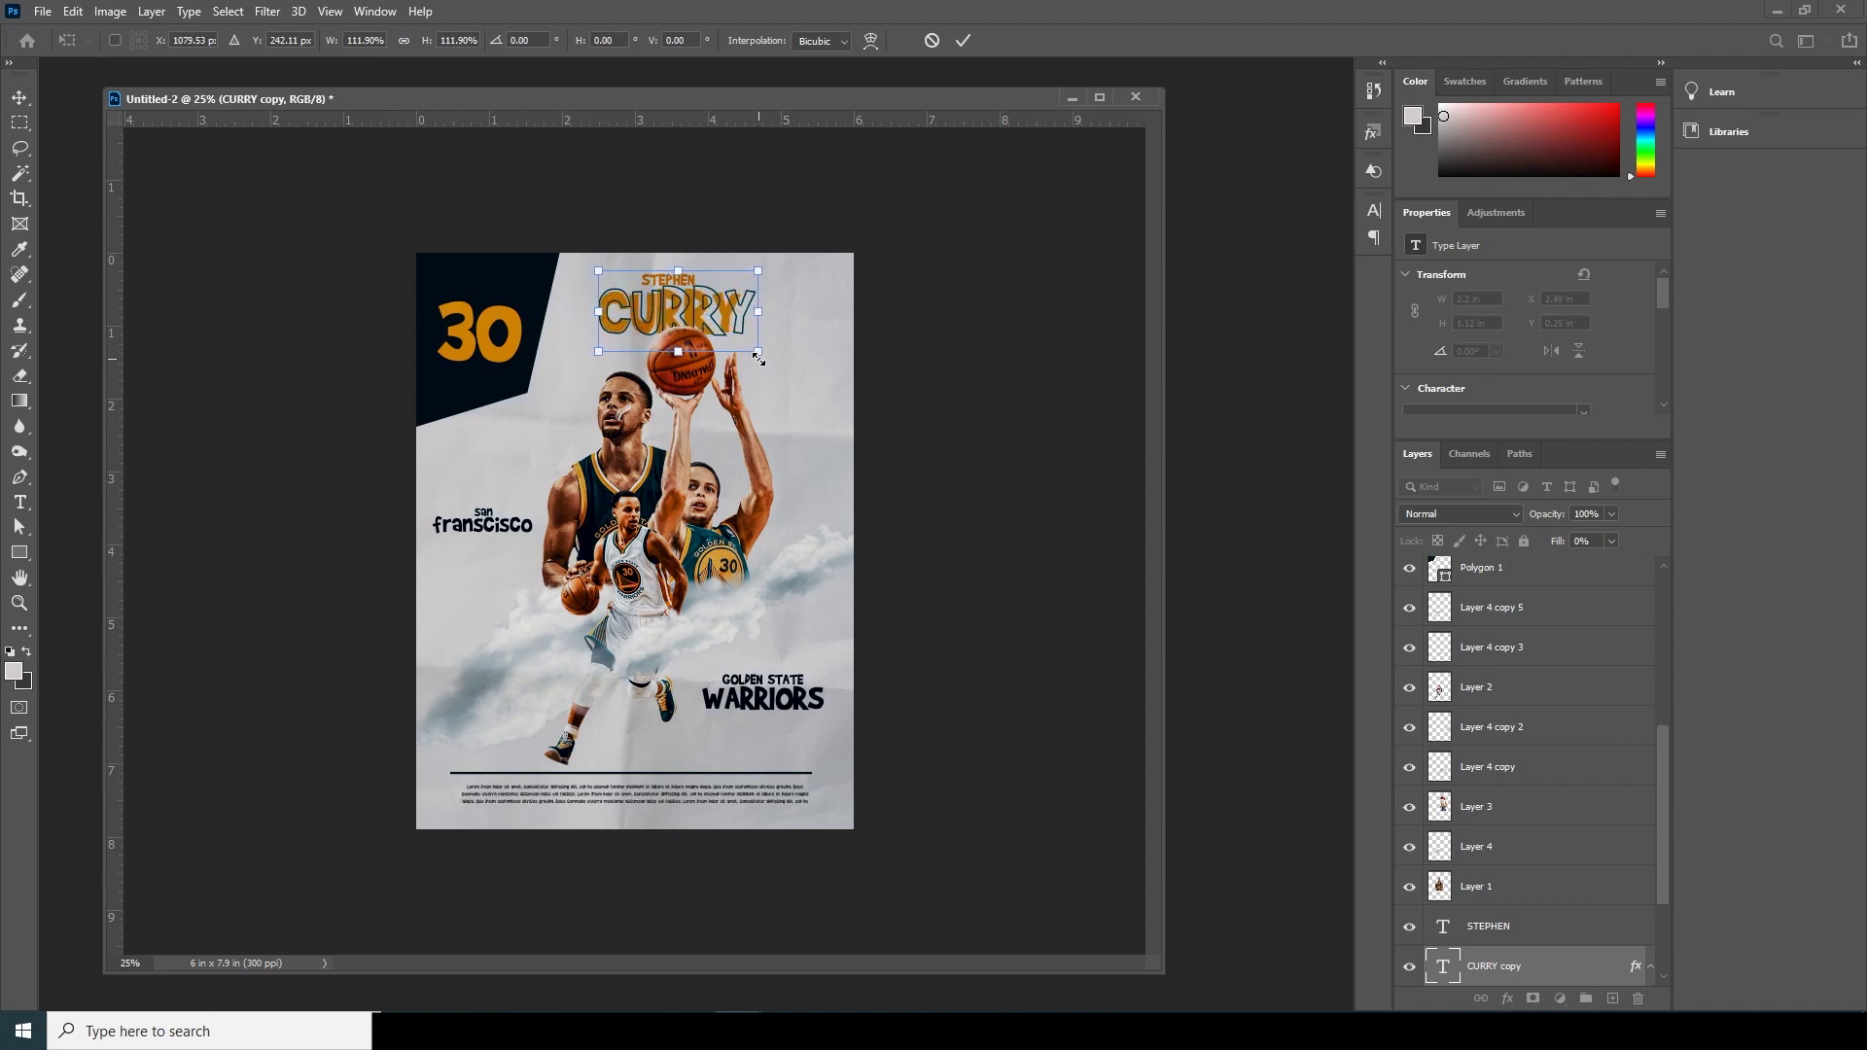
pyautogui.press('Left')
pyautogui.press('Left')
pyautogui.press('Left')
pyautogui.press('Left')
pyautogui.press('Left')
pyautogui.press('Left')
pyautogui.press('Left')
pyautogui.press('Left')
pyautogui.press('Left')
pyautogui.press('Left')
pyautogui.press('Left')
pyautogui.press('Left')
pyautogui.press('Return')
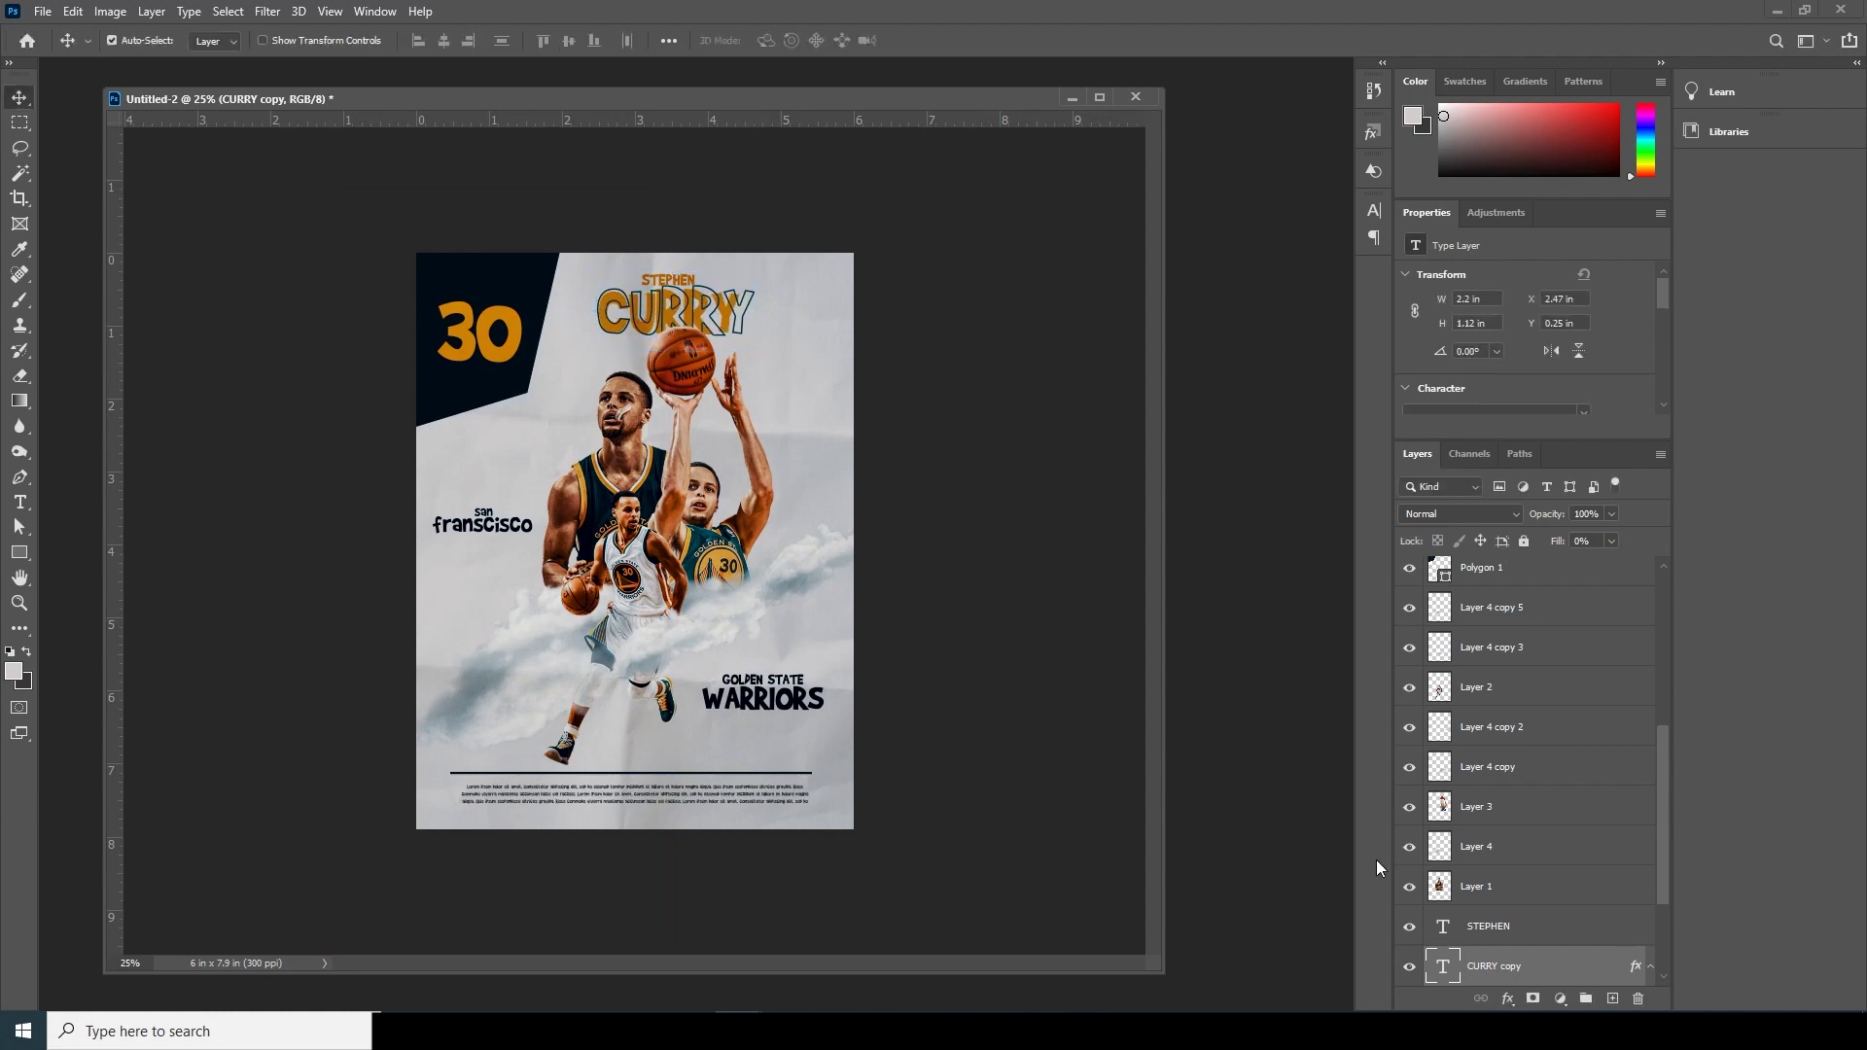
# Place the outlined CURRY copy directly below the original CURRY layer and fine-tune its horizontal position to about X 2.45 in.
pyautogui.scroll(-3, 1663, 882)
pyautogui.click(1650, 834)
pyautogui.press('Left')
pyautogui.press('Left')
pyautogui.press('Left')
pyautogui.press('Left')
pyautogui.press('Left')
pyautogui.press('Left')
pyautogui.press('Right')
pyautogui.press('Right')
pyautogui.press('Right')
pyautogui.press('Right')
pyautogui.press('Right')
pyautogui.press('Right')
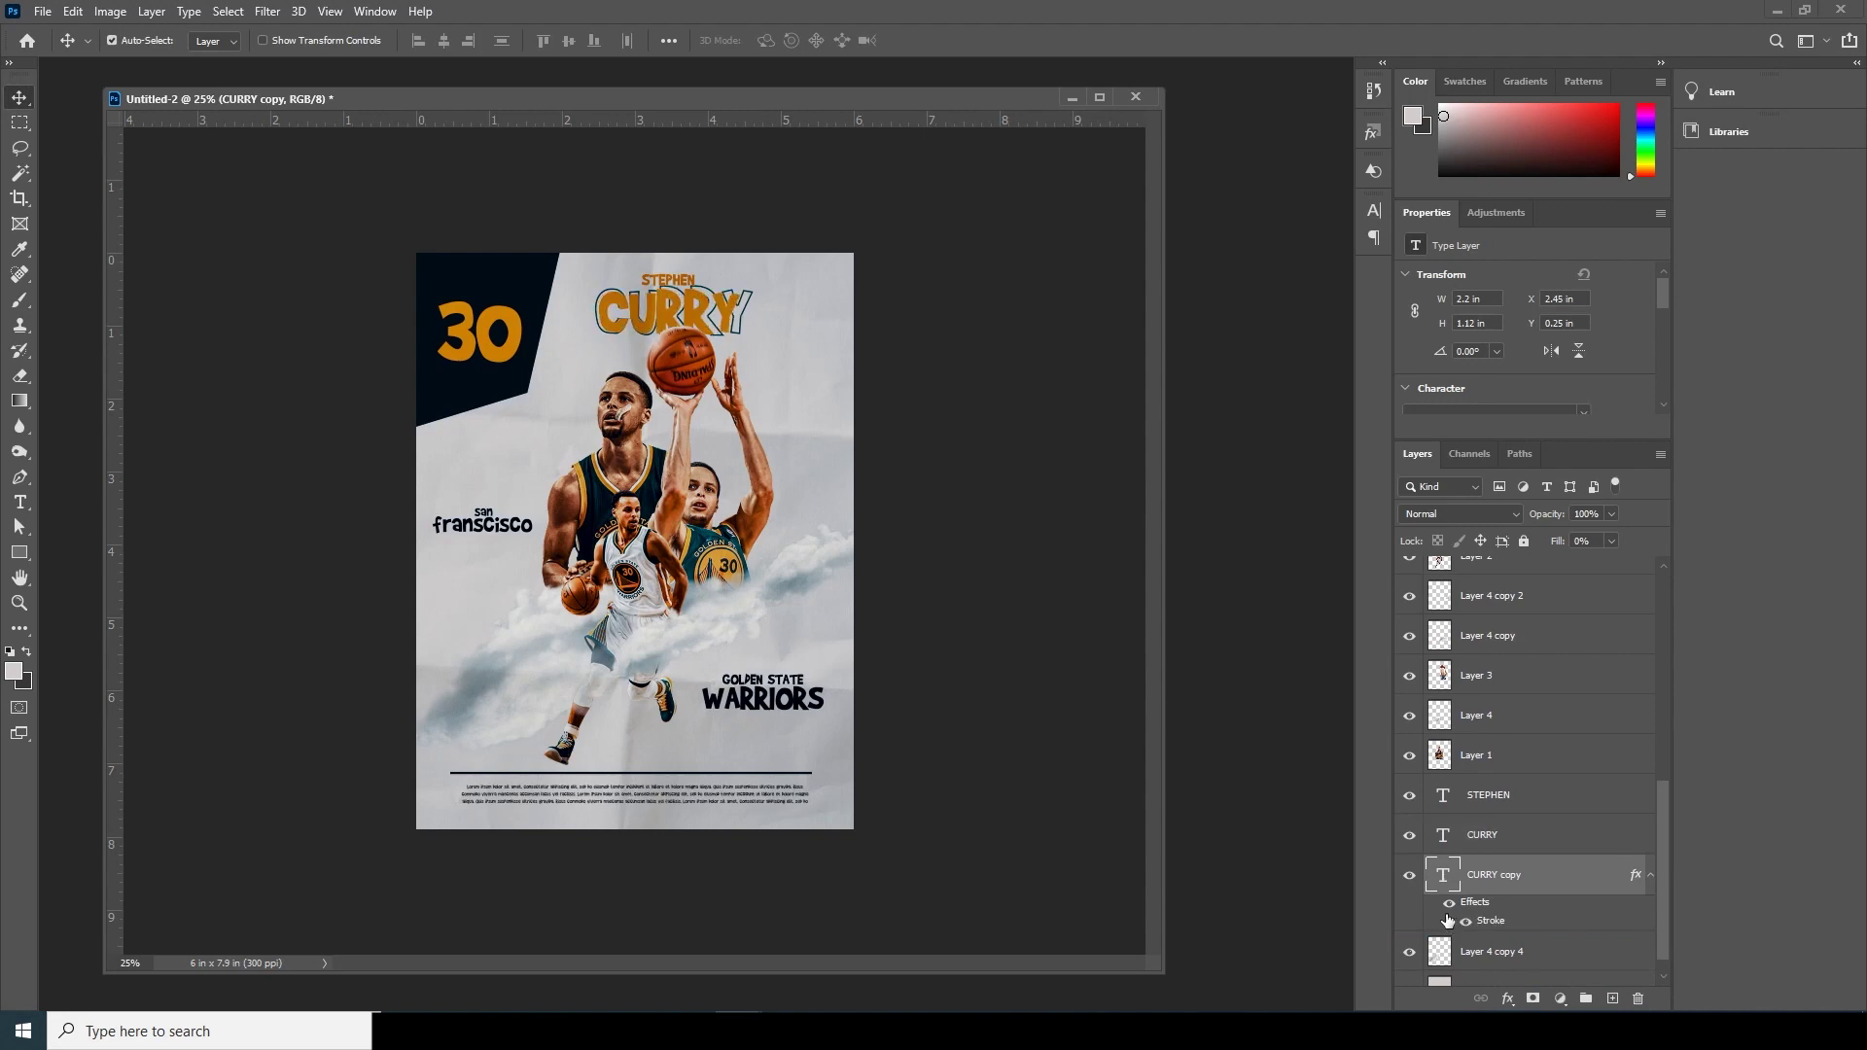
# Duplicate the outlined CURRY copy, offset the new outline slightly right to about X 2.47 in, and deselect all layers.
pyautogui.hotkey('ctrl', 'j')
pyautogui.hotkey('ctrl', 't')
pyautogui.press('Right')
pyautogui.press('Right')
pyautogui.press('Right')
pyautogui.press('Right')
pyautogui.press('Right')
pyautogui.press('Right')
pyautogui.press('Right')
pyautogui.press('Right')
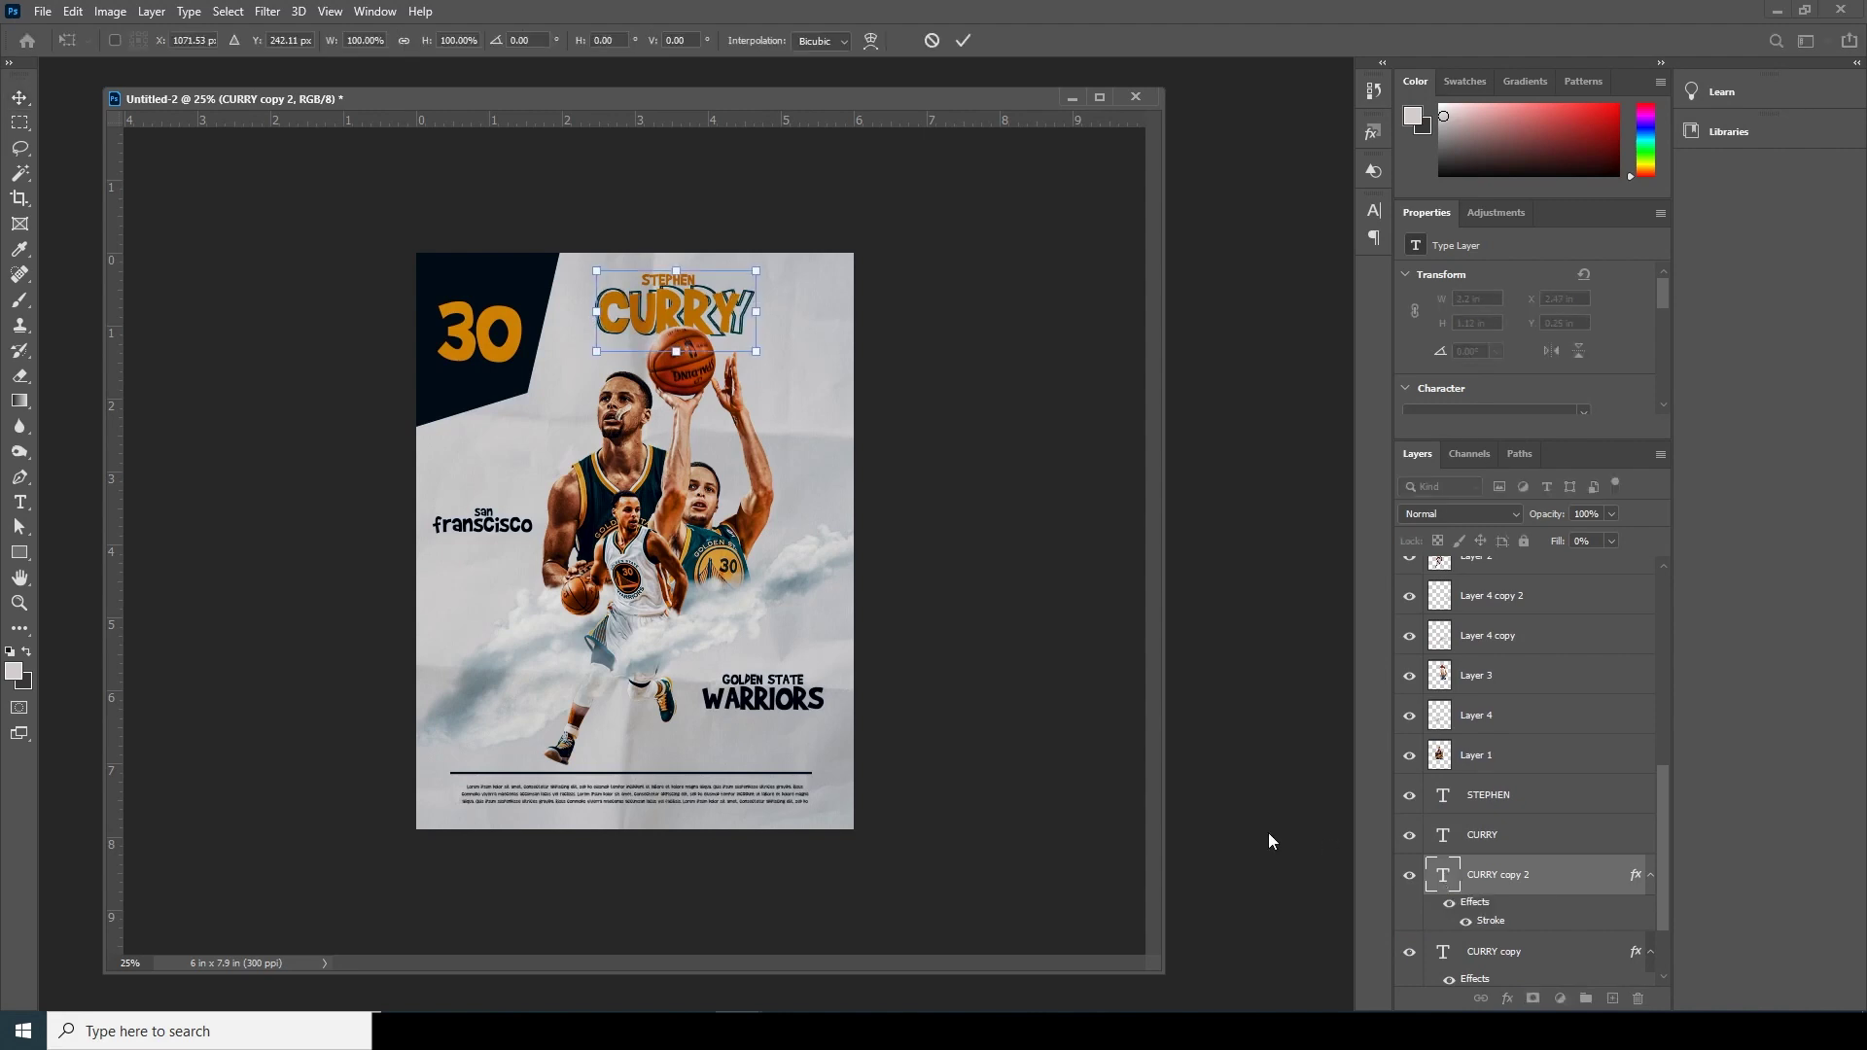
pyautogui.press('Return')
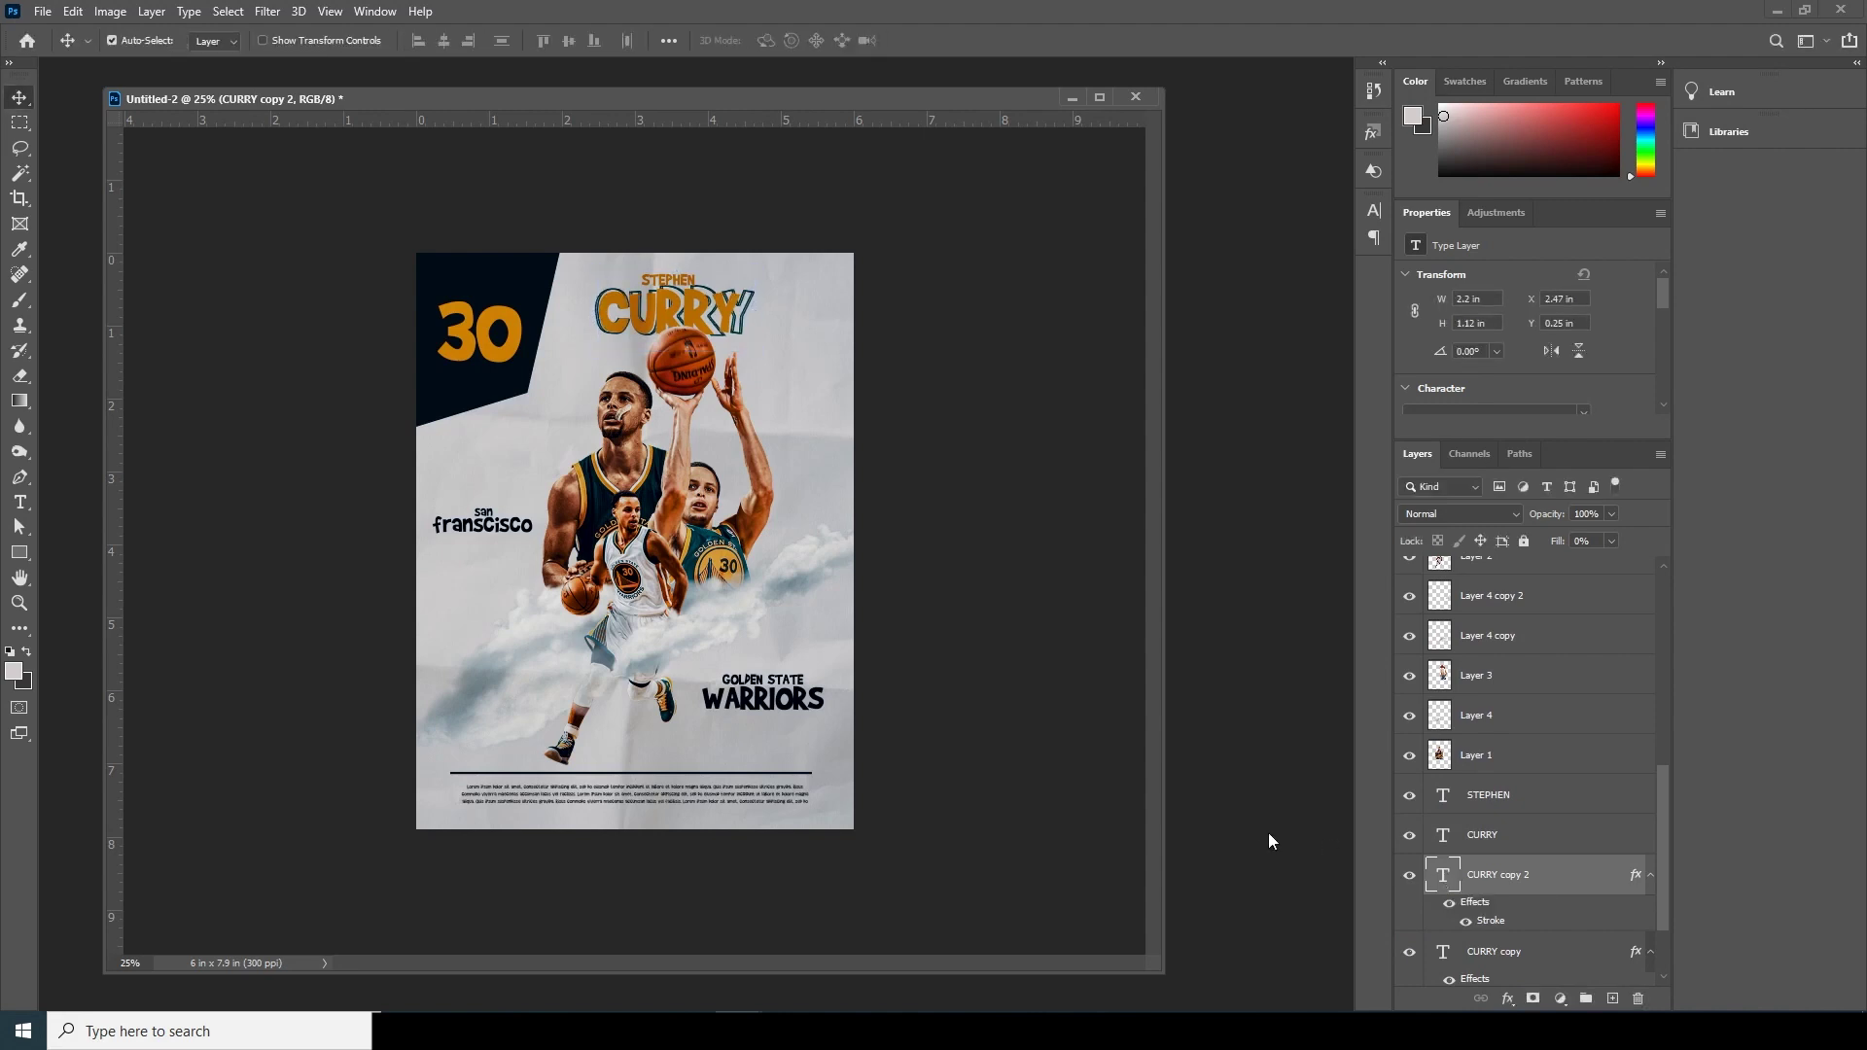
pyautogui.click(959, 503)
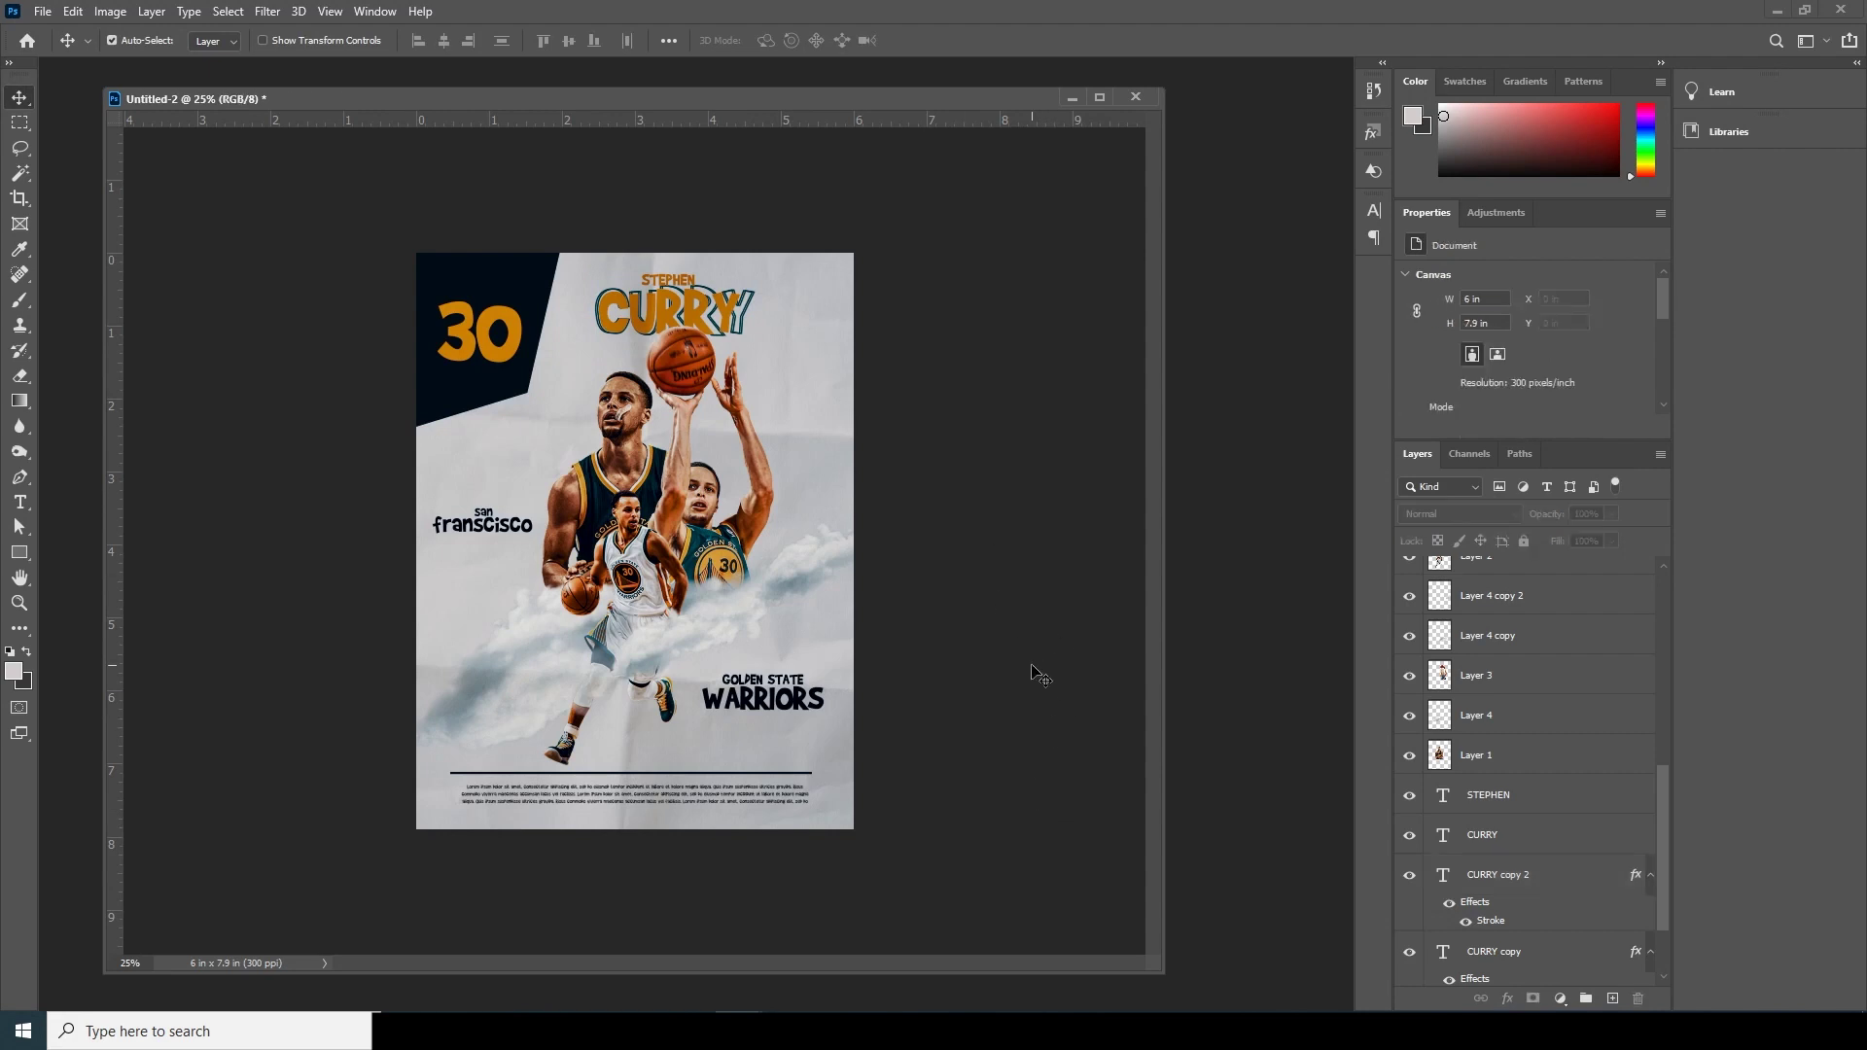